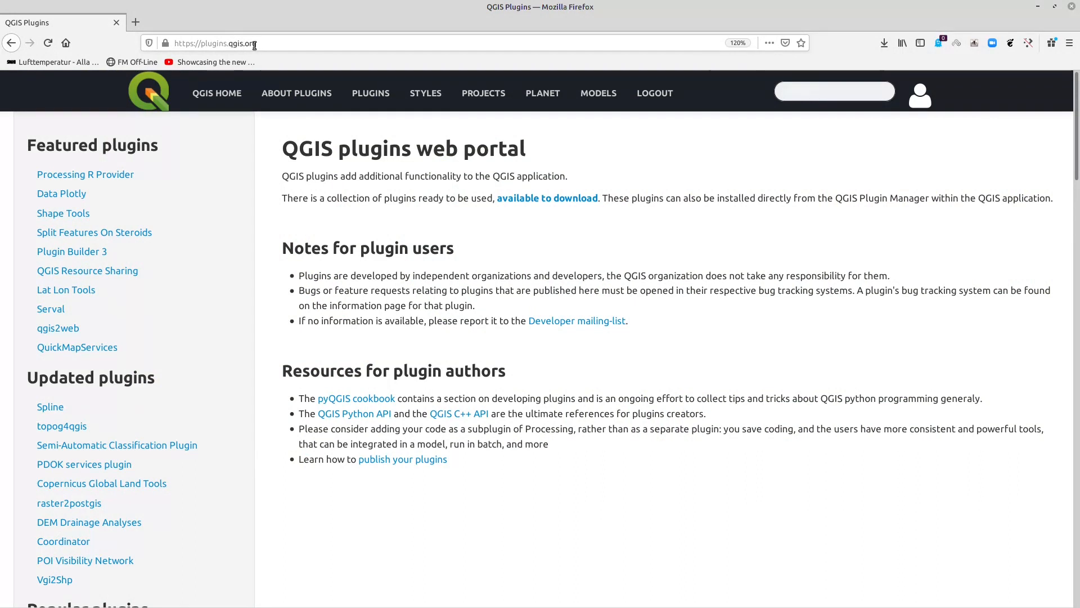
Step: Open the full plugins list on the QGIS plugins portal and look through its entries
left_click(256, 43)
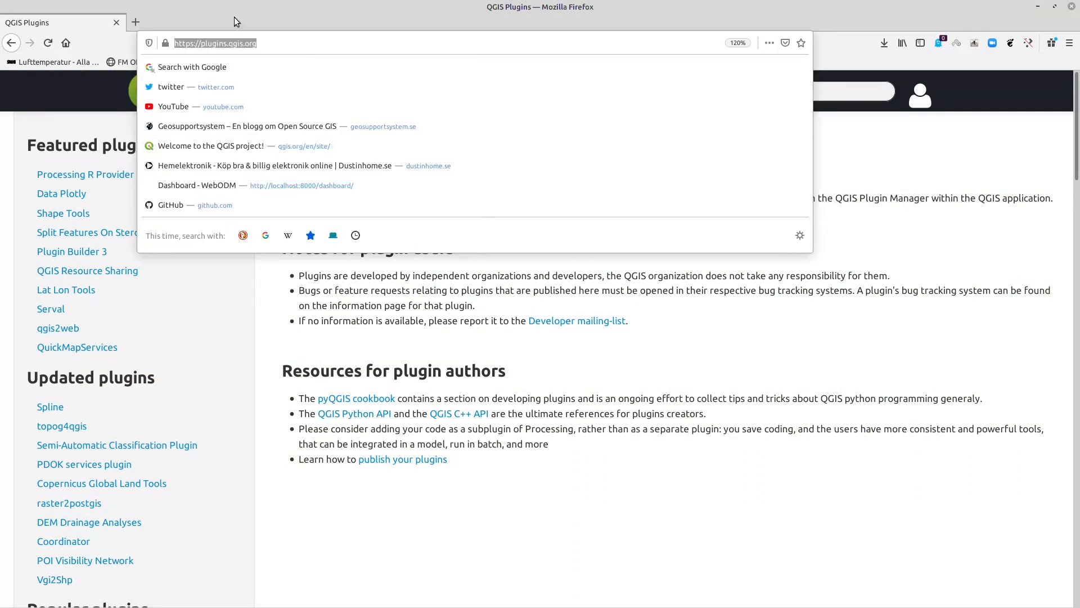
key("Escape")
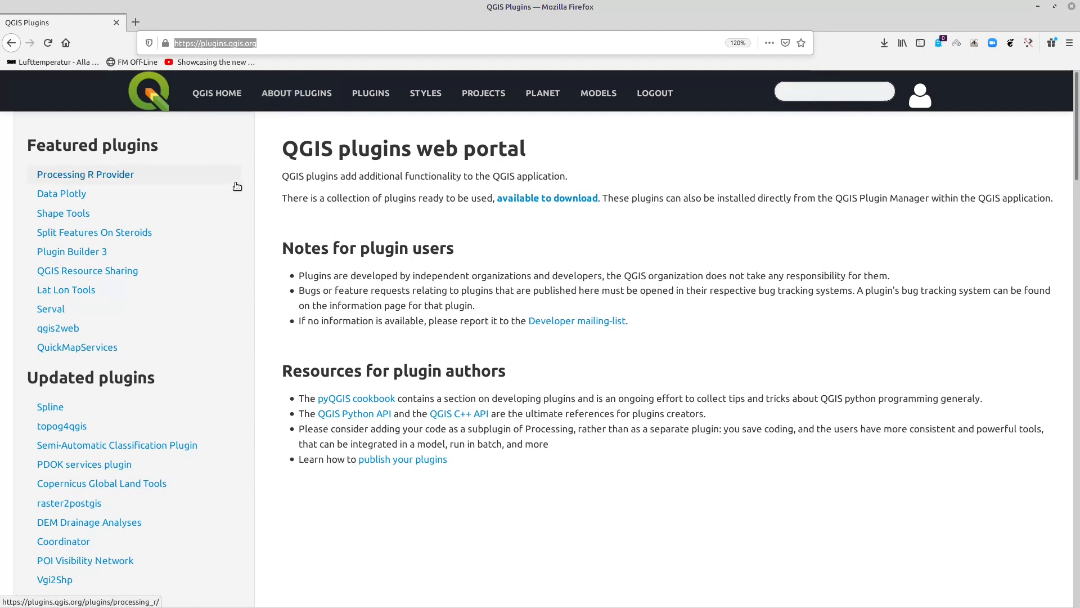
left_click(364, 98)
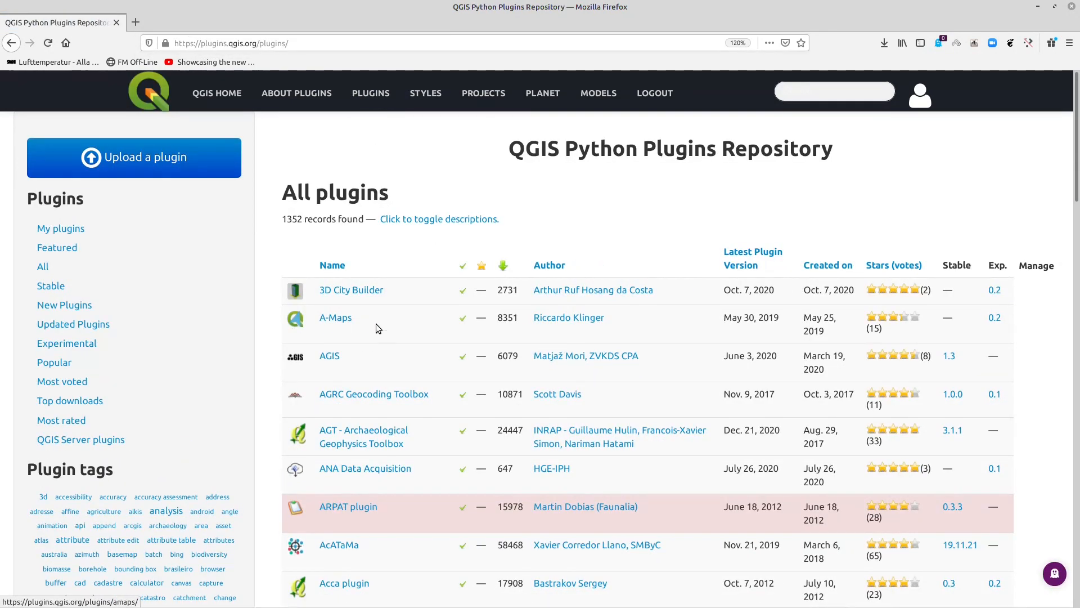
scroll(322, 343, "down", 1)
scroll(321, 344, "down", 3)
scroll(329, 338, "up", 3)
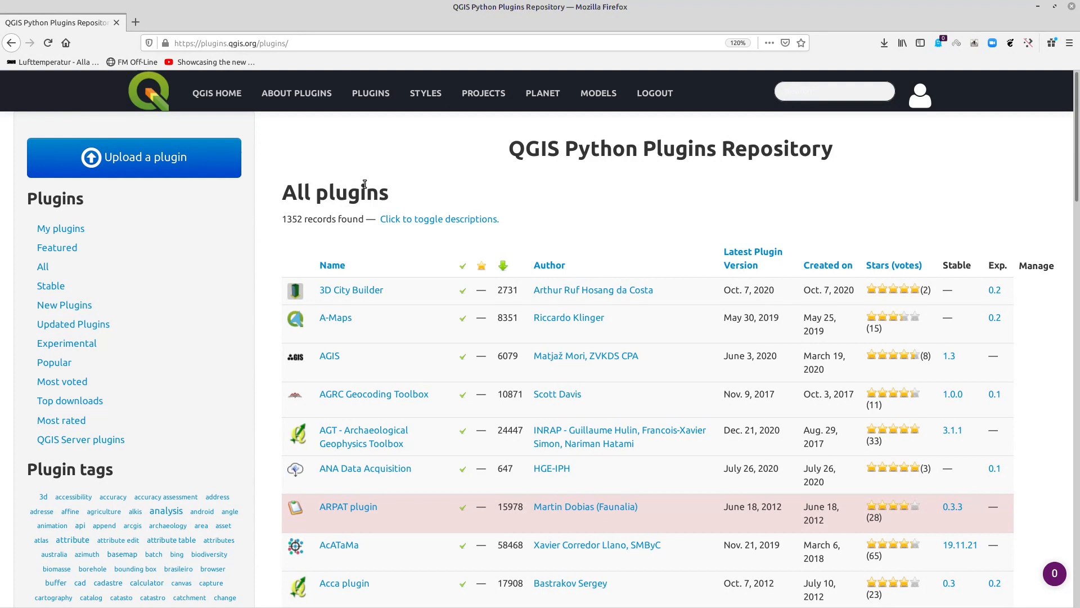
Step: Open the portal's shared styles collection and look through the listed styles
left_click(421, 99)
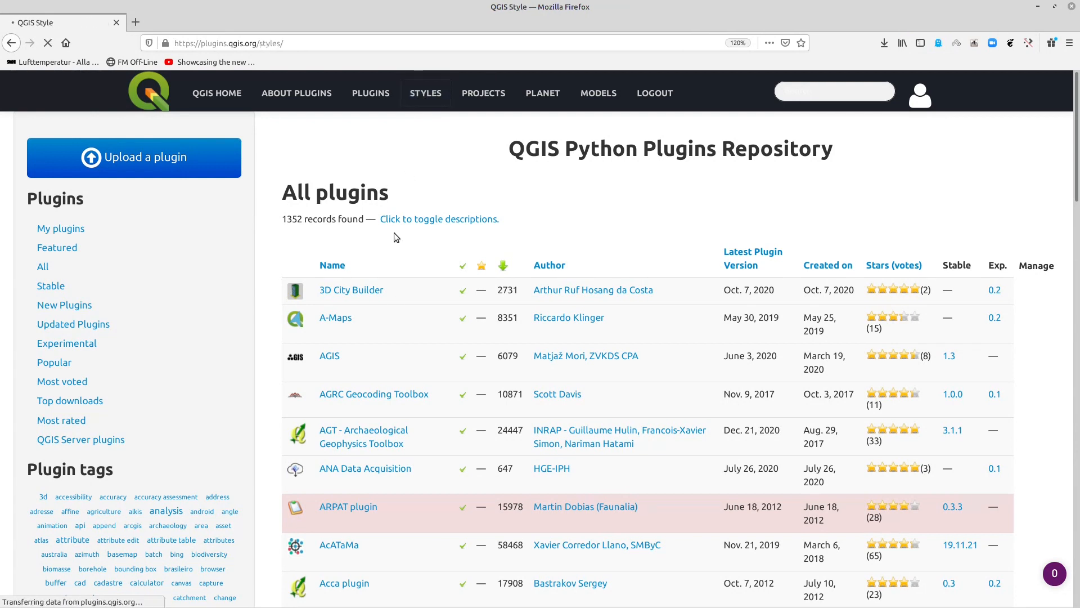
mouse_move(346, 309)
scroll(366, 343, "down", 3)
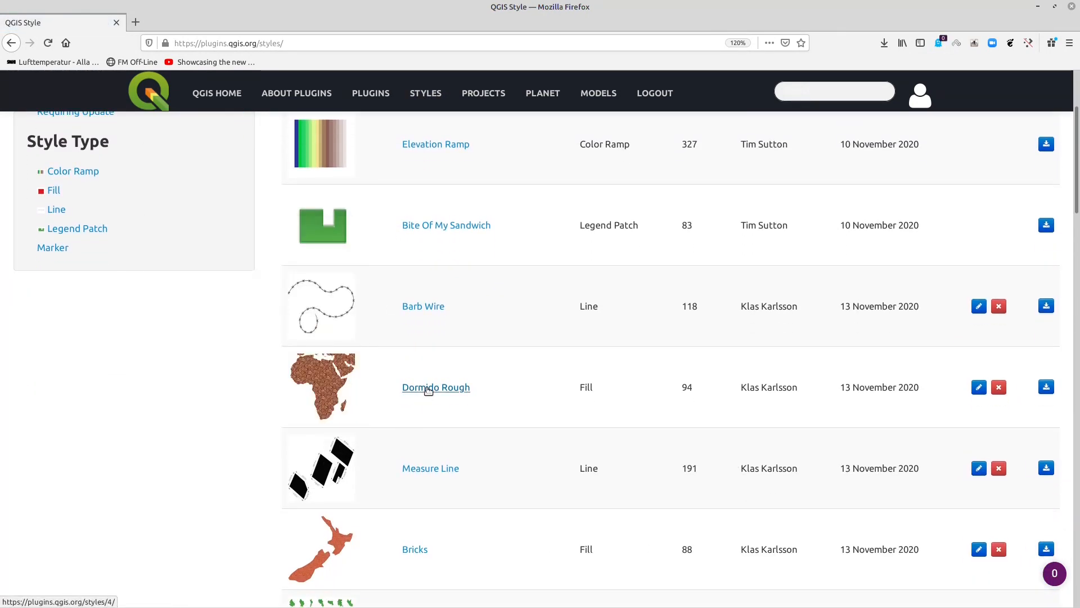
scroll(431, 348, "up", 3)
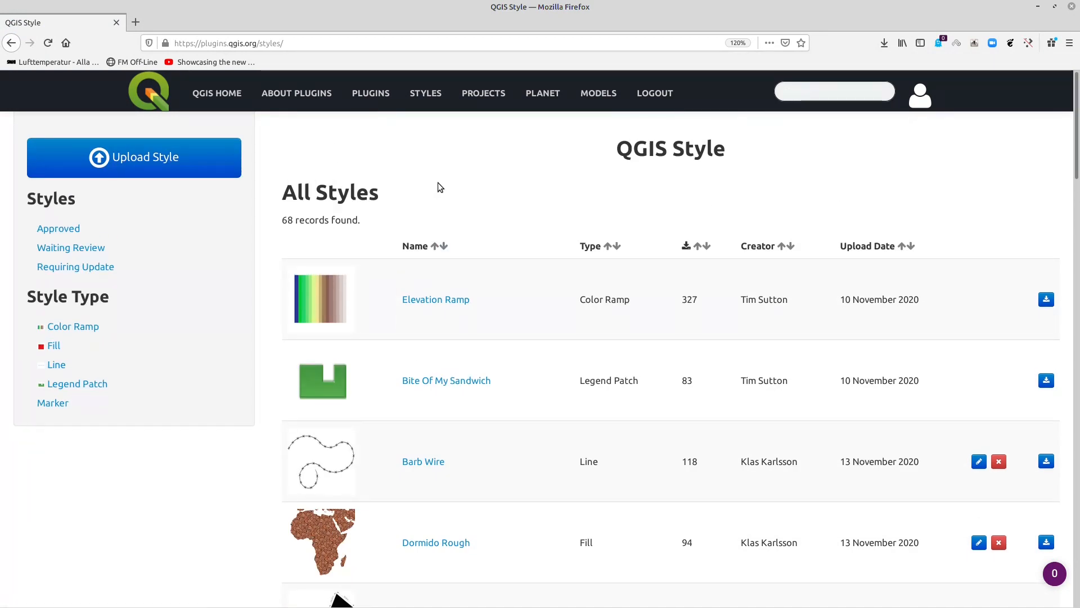
Step: View the portal's shared GeoPackage projects and its shared processing models
left_click(489, 99)
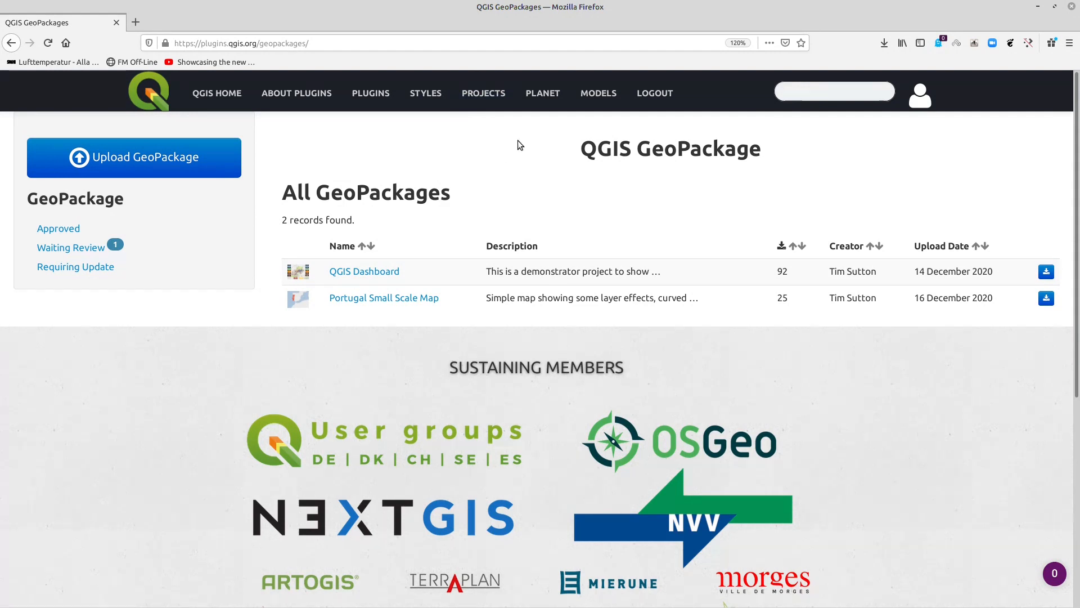
left_click(596, 100)
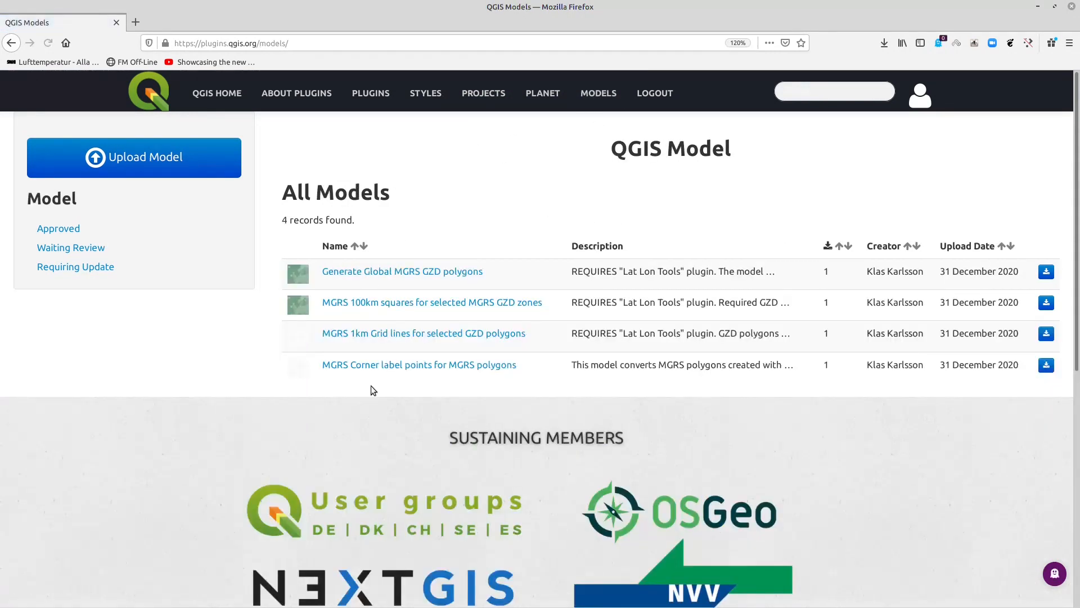
Step: Open the details of "Military Grids - Tools and Example data and Layouts" among the GeoPackage projects waiting for review
left_click(482, 95)
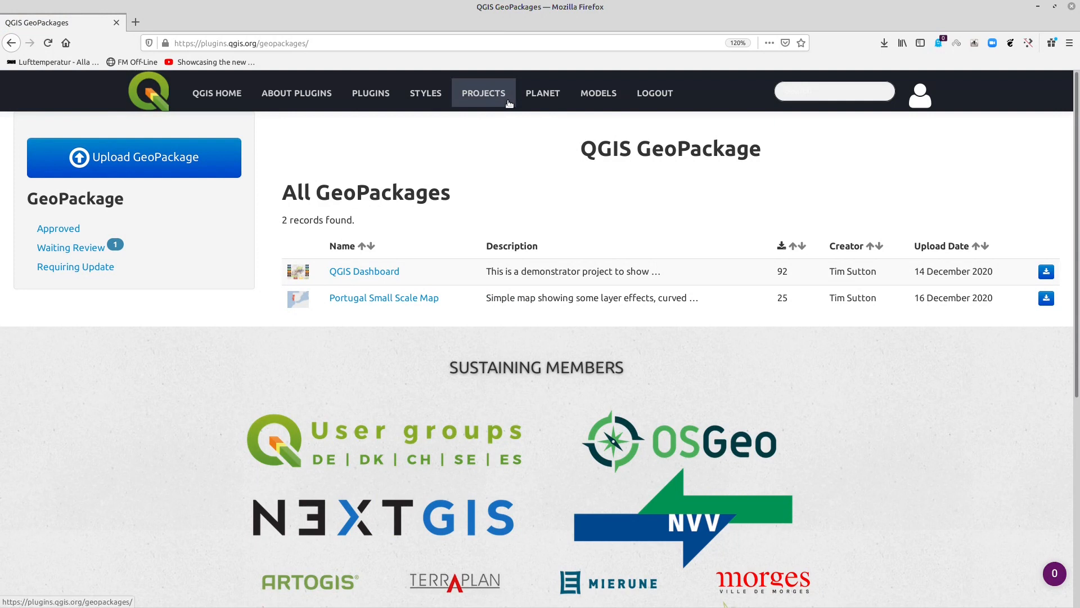
left_click(78, 250)
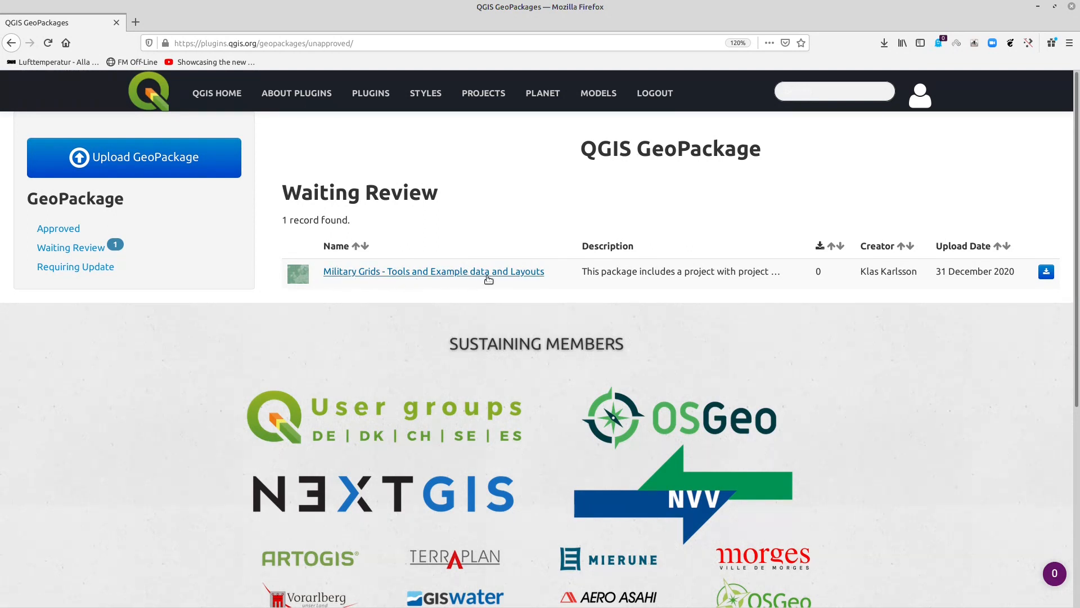
left_click(428, 273)
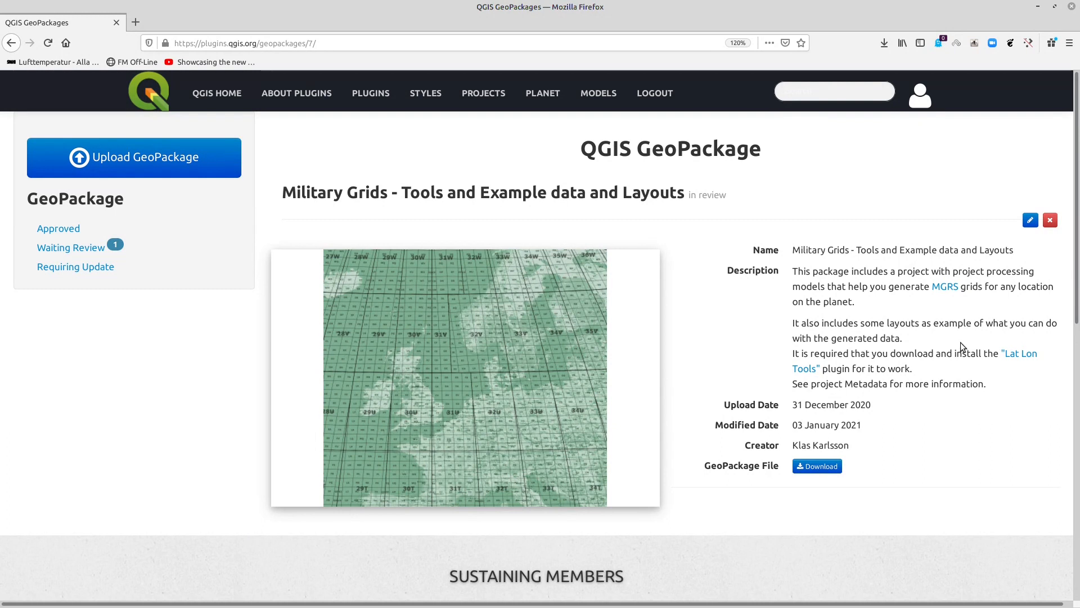
Step: Open the linked MGRS article in a separate tab, read through how the grid references work, and close it
middle_click(948, 288)
left_click(162, 24)
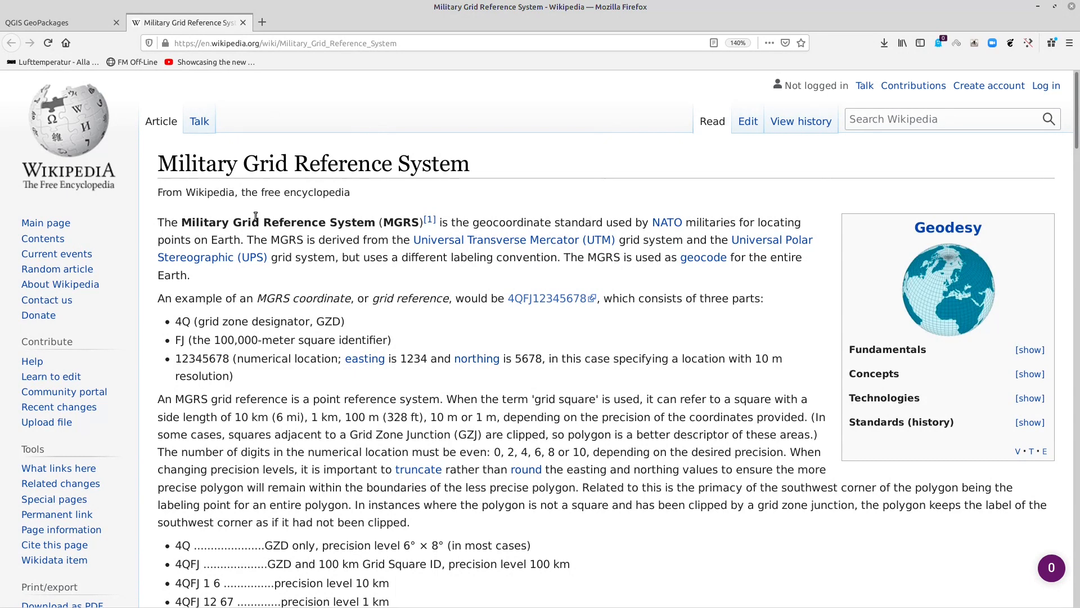
left_click_drag(264, 221, 325, 226)
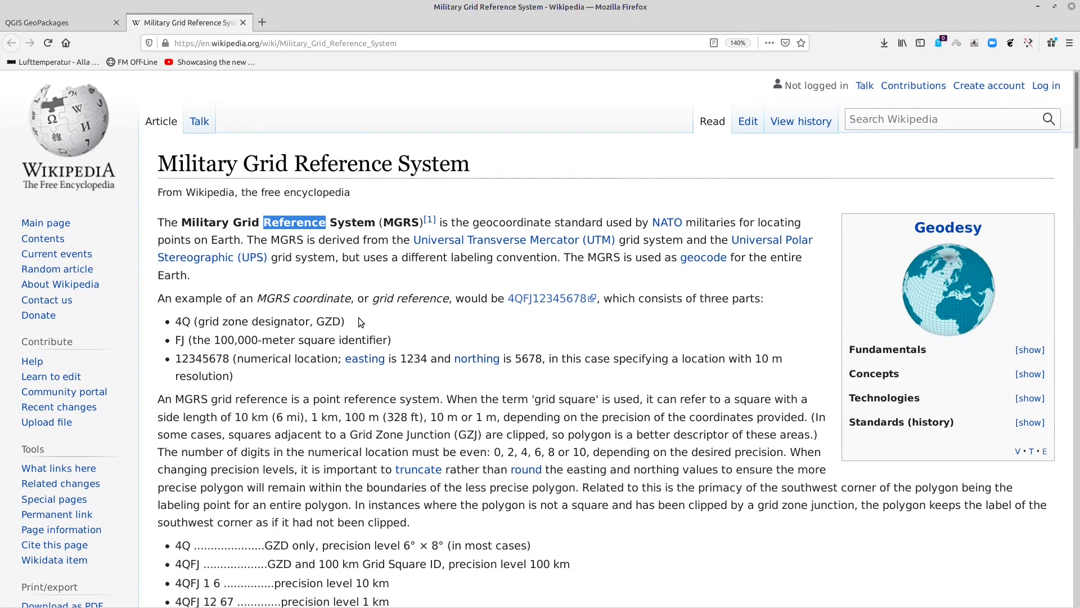
scroll(396, 427, "down", 3)
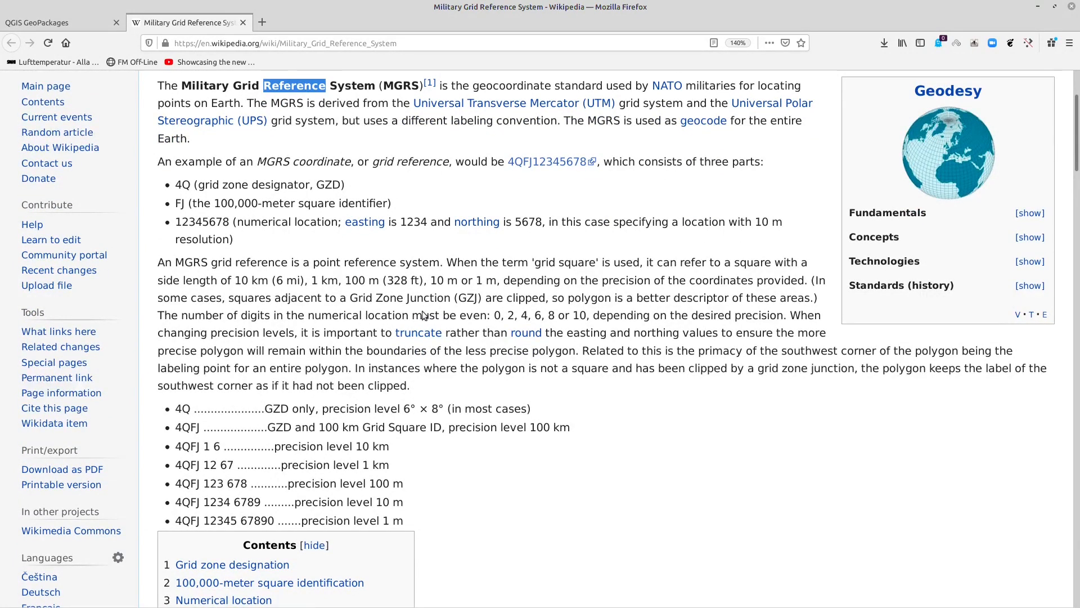
scroll(484, 338, "down", 5)
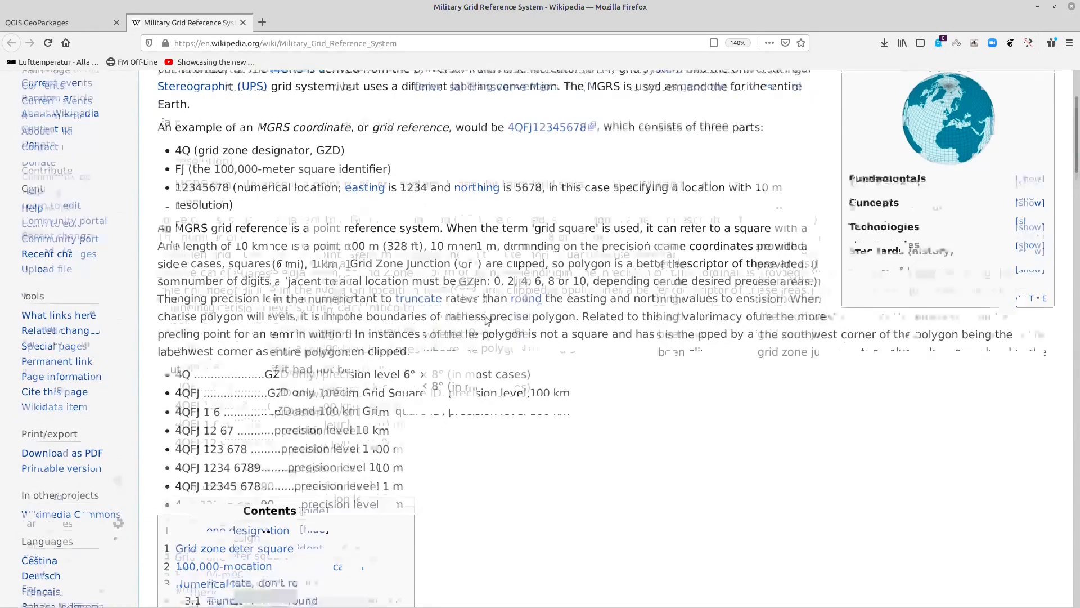
scroll(492, 341, "down", 5)
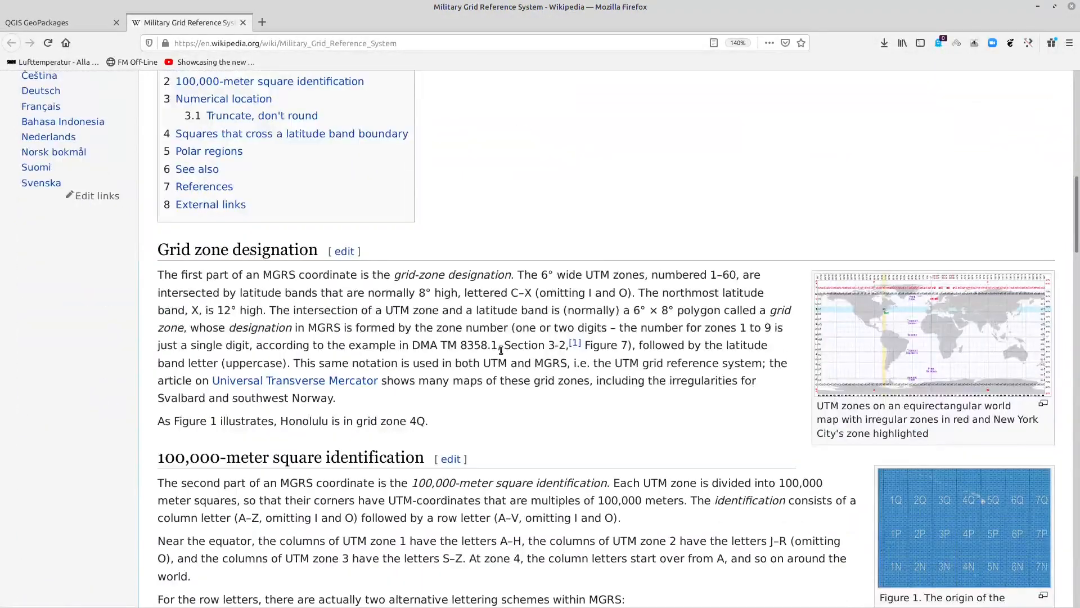
scroll(496, 347, "up", 2)
scroll(494, 347, "up", 10)
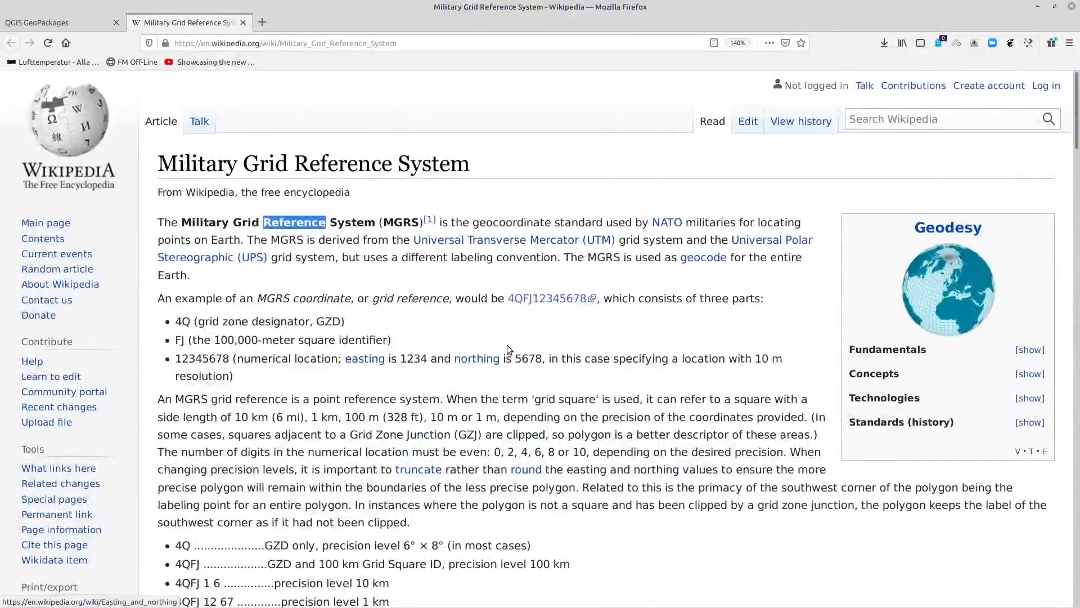
left_click(243, 23)
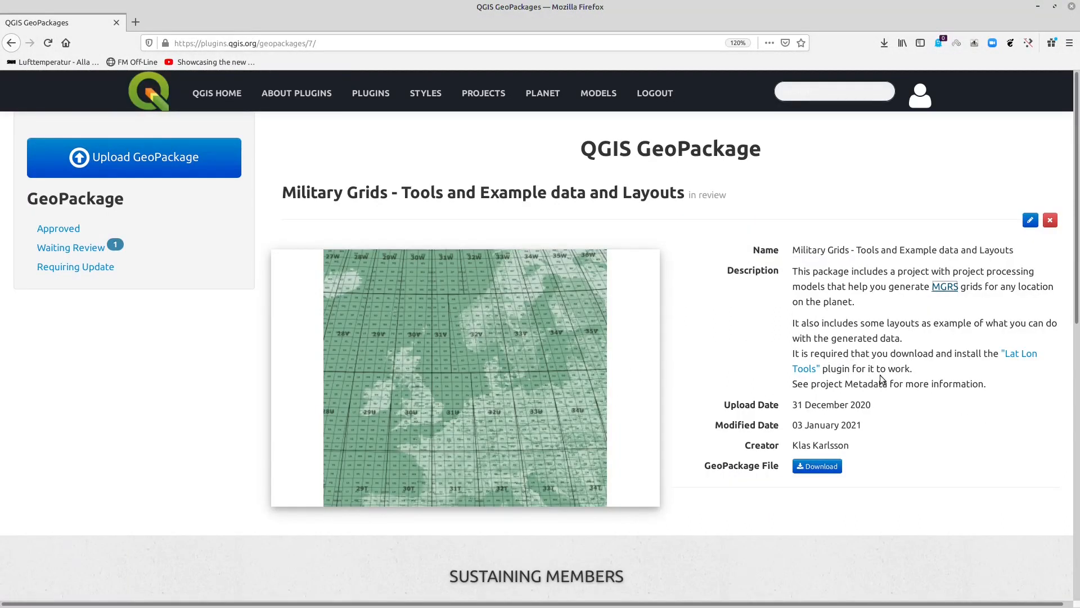
Step: View the linked page of the required Lat Lon Tools plugin in a separate tab and close it
middle_click(1020, 358)
left_click(194, 22)
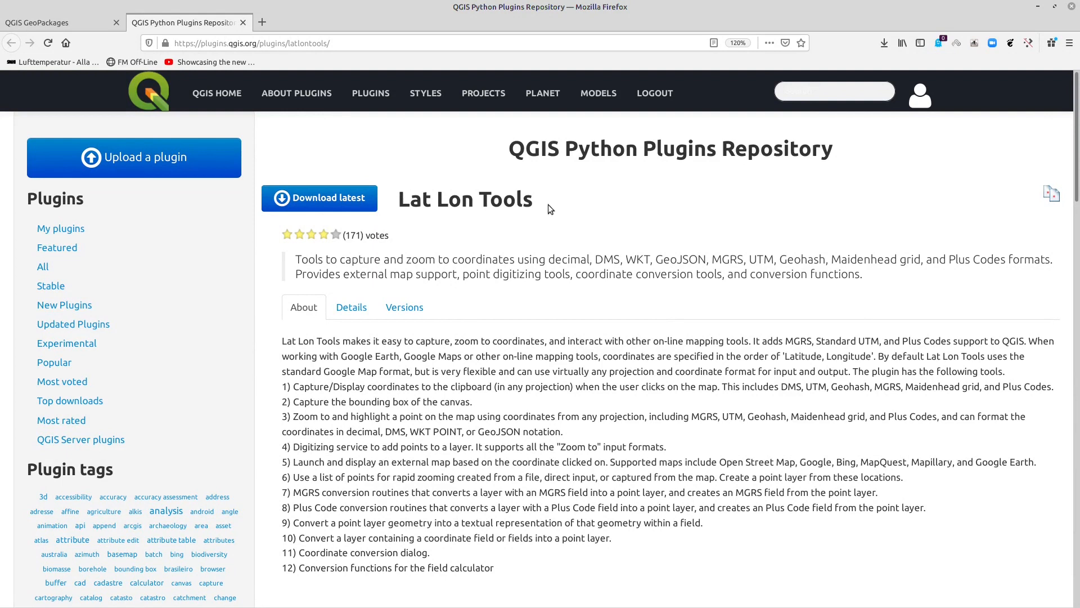
left_click(243, 23)
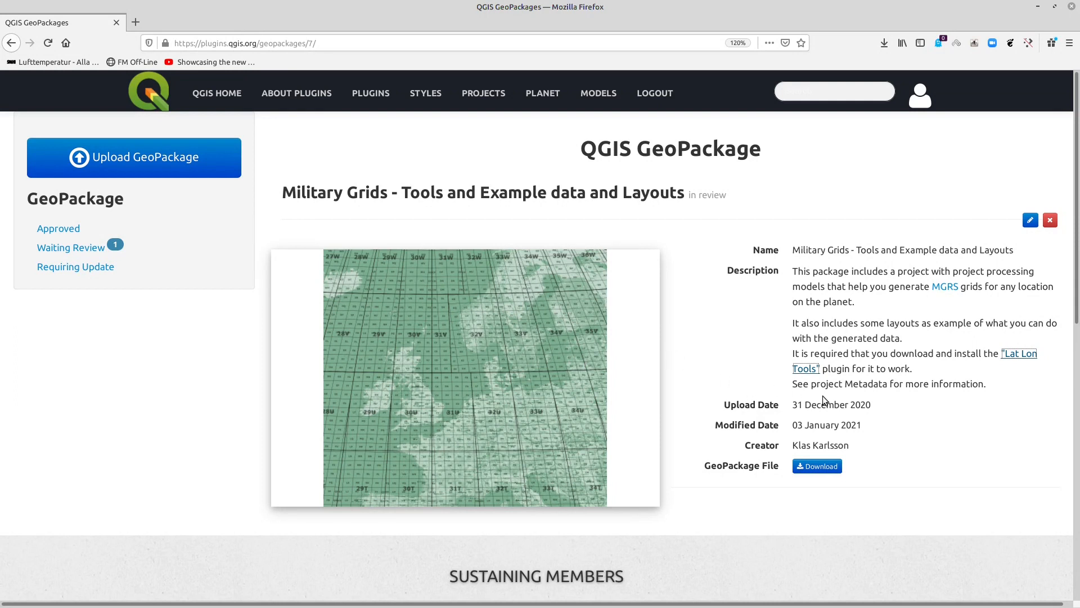
Step: Download the Military Grids GeoPackage file and open the folder inside the downloaded zip archive
left_click(817, 470)
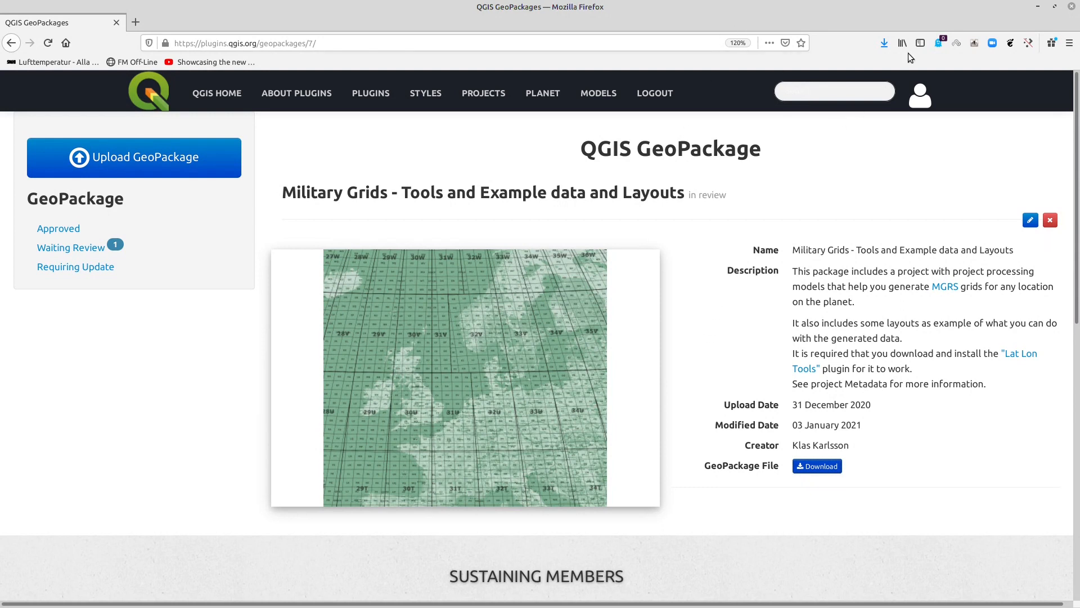
left_click(884, 42)
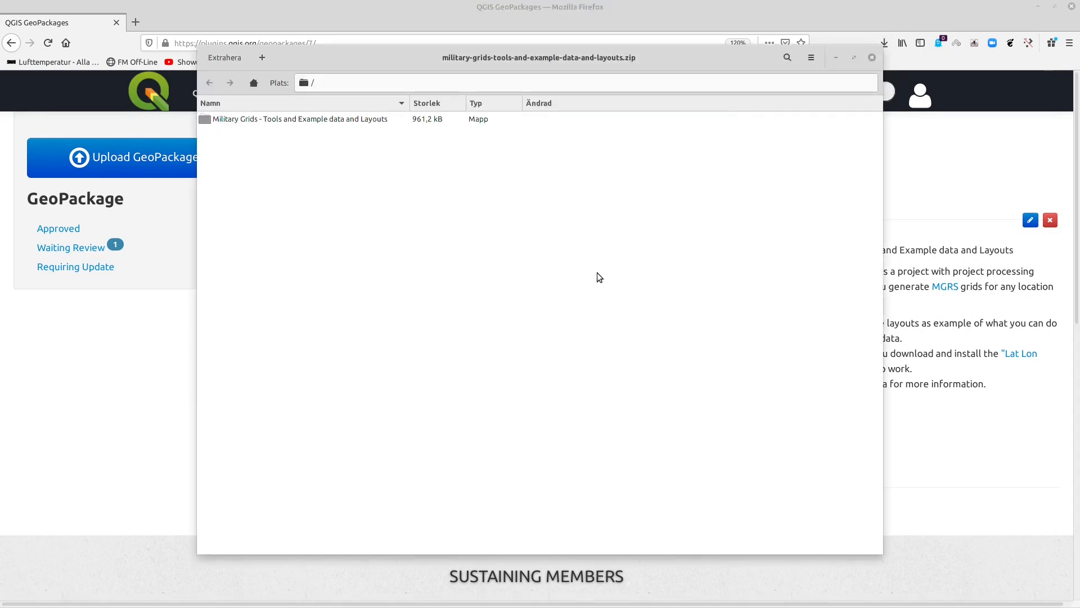
double_click(239, 120)
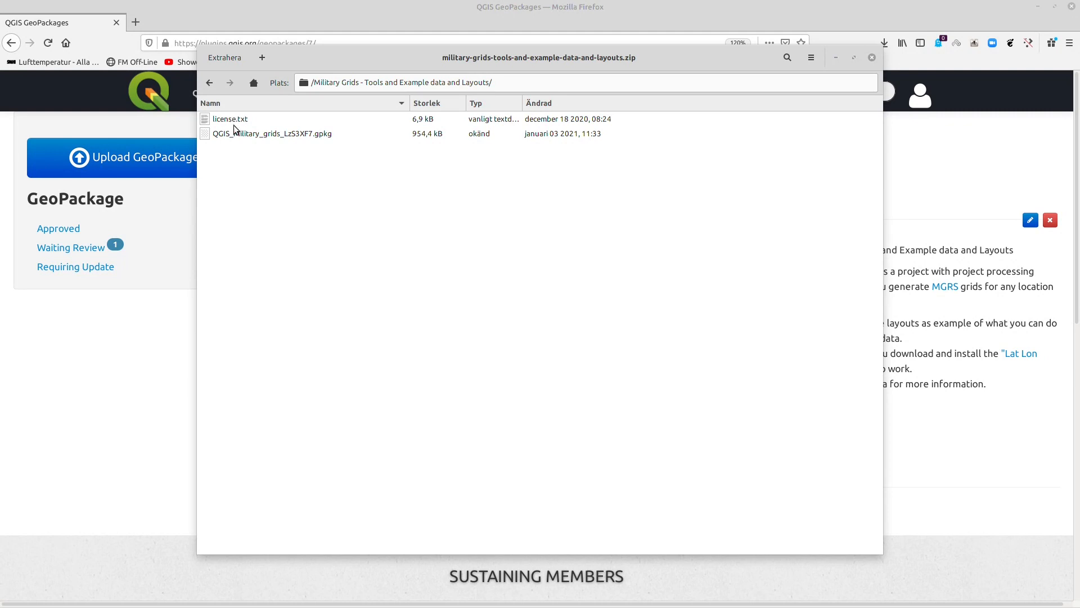
Step: Extract only QGIS_Military_grids_LzS3XF7.gpkg into the MGRS folder in the downloads directory and close the archive
left_click(265, 133)
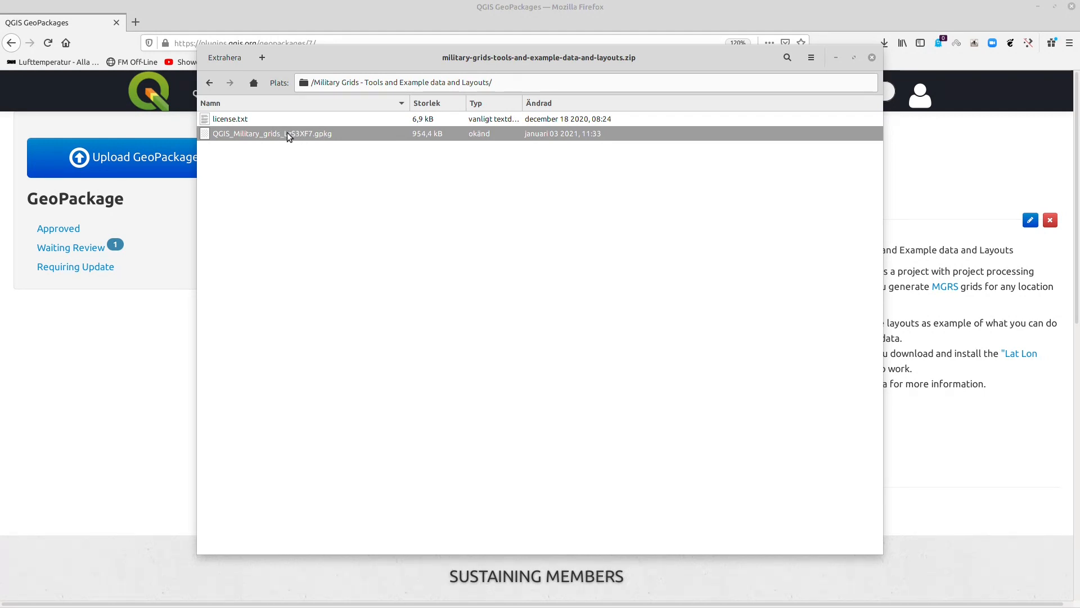
left_click(224, 57)
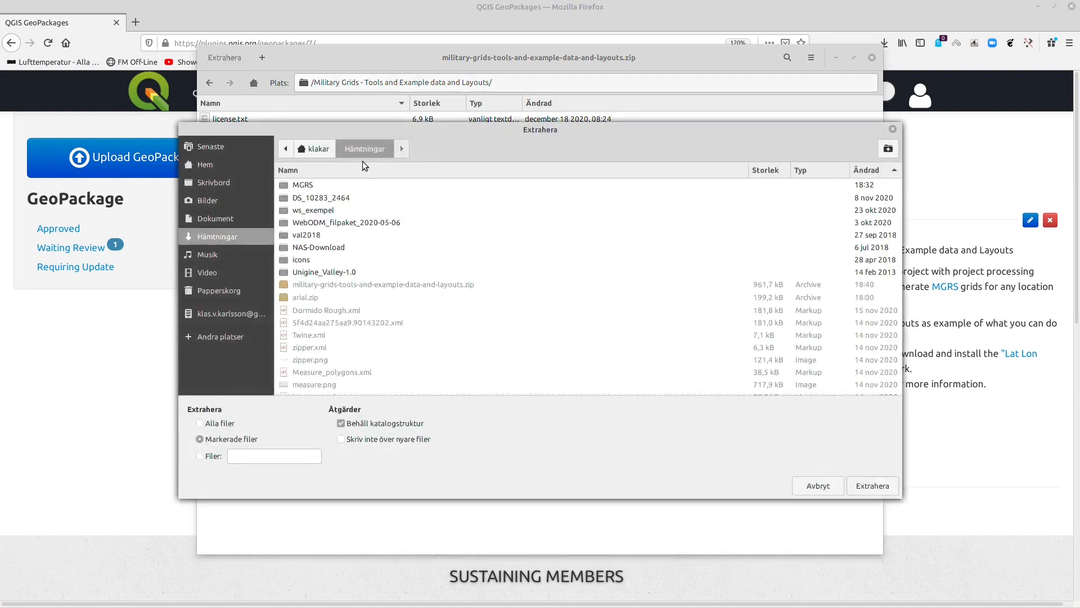
double_click(307, 185)
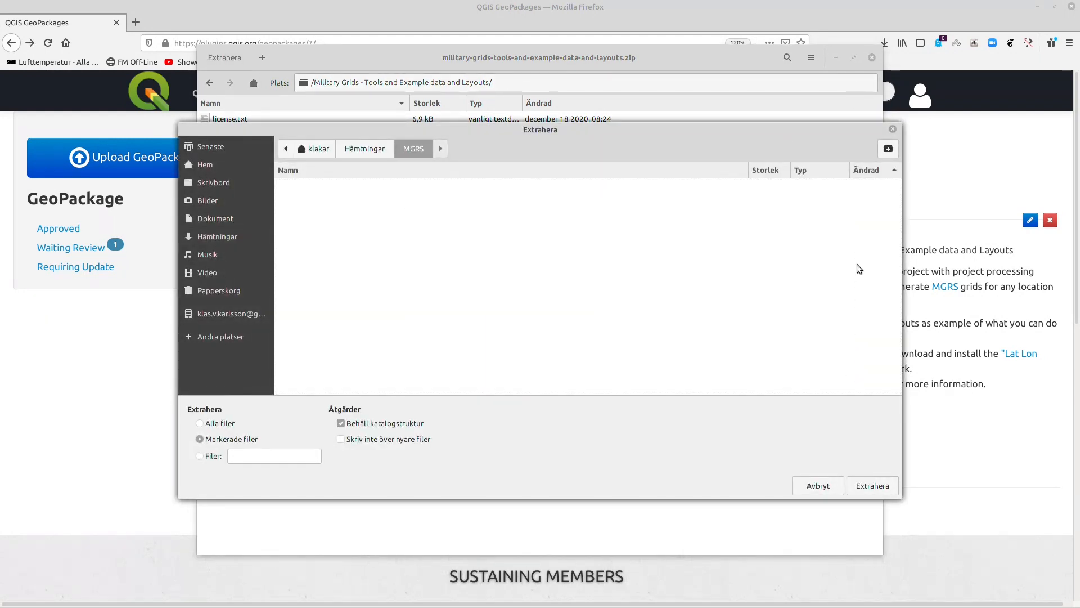
left_click(873, 488)
left_click(522, 336)
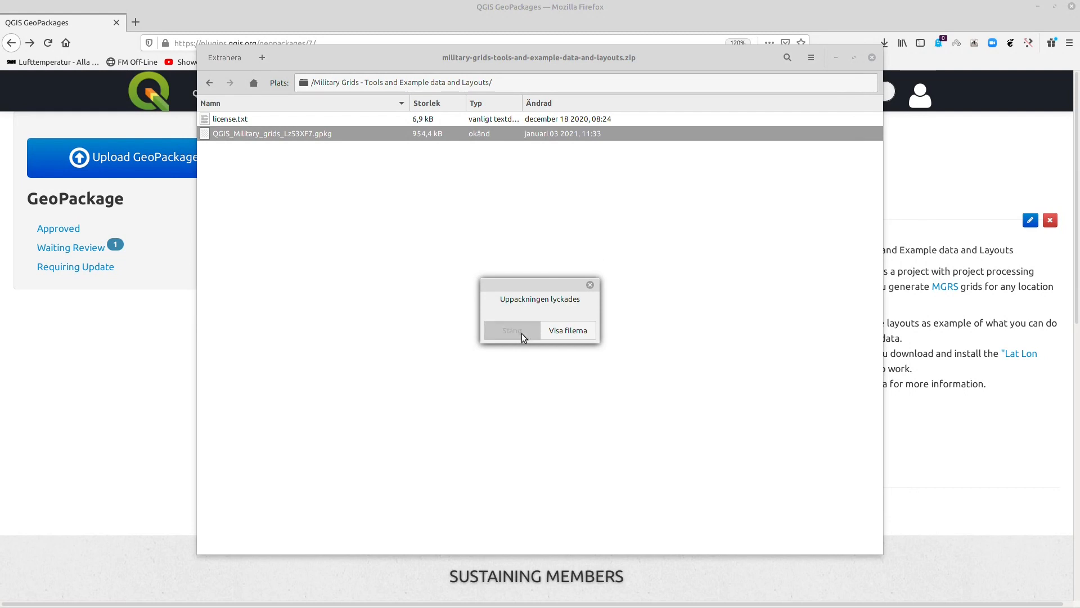
left_click(872, 58)
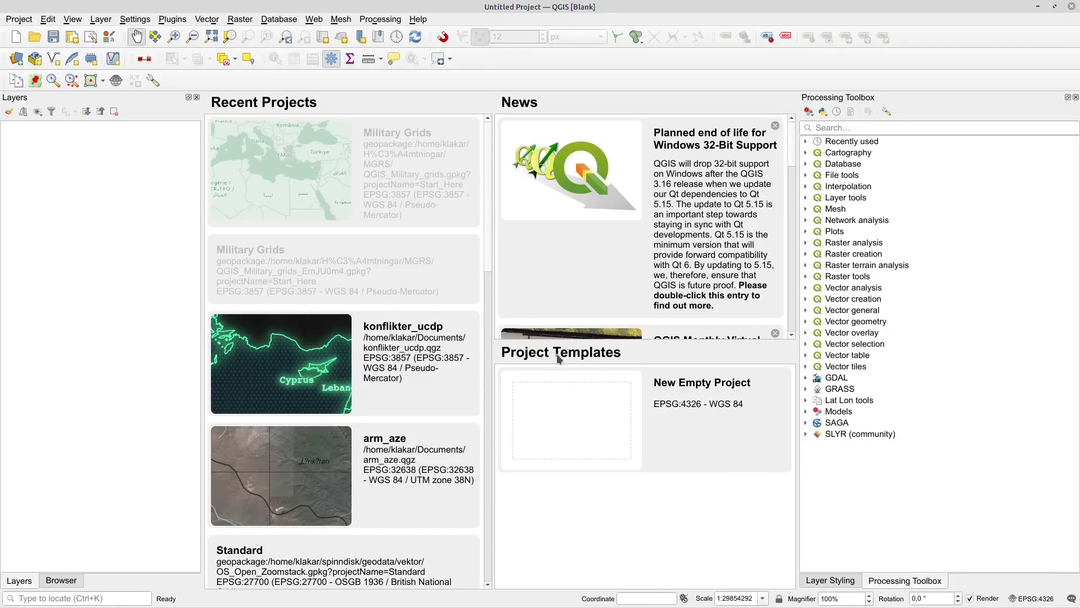
Step: In QGIS, load the Start_Here project from QGIS_Military_grids_LzS3XF7.gpkg in the favorite MGRS folder
left_click(61, 580)
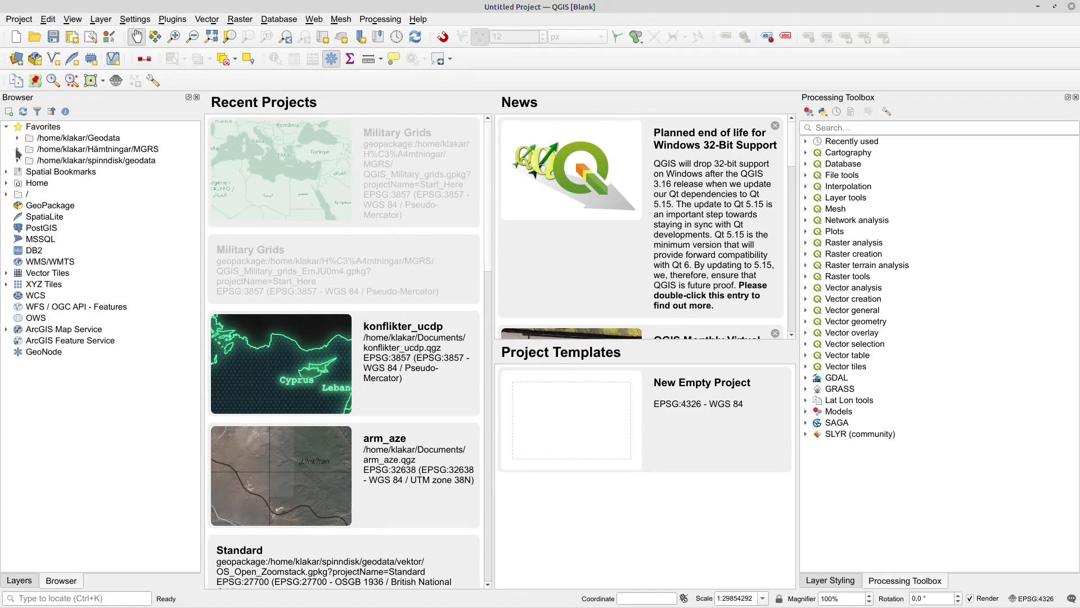
left_click(17, 149)
left_click(28, 161)
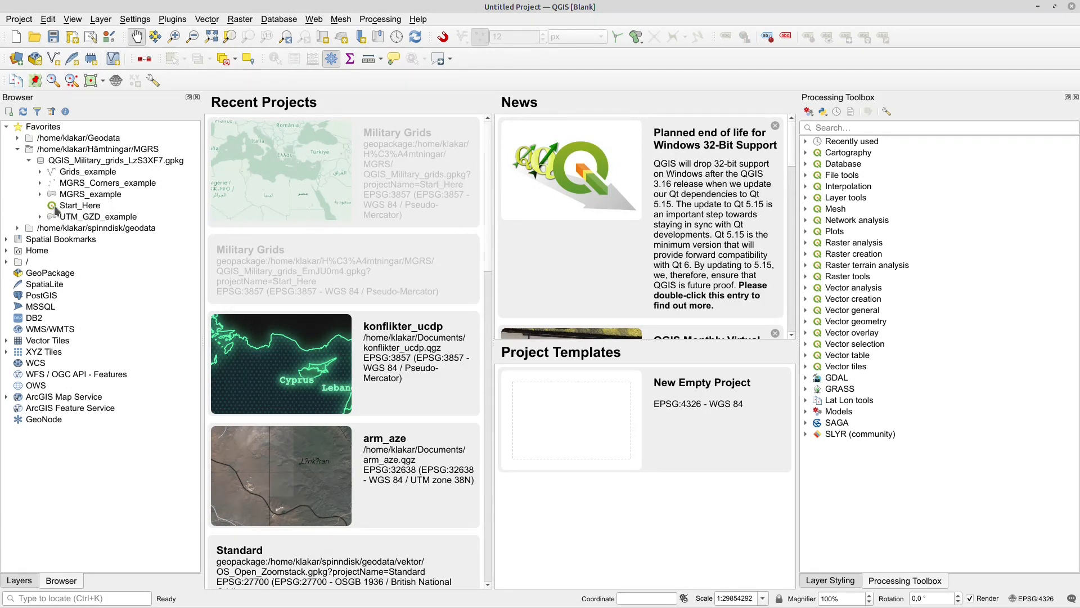
double_click(54, 208)
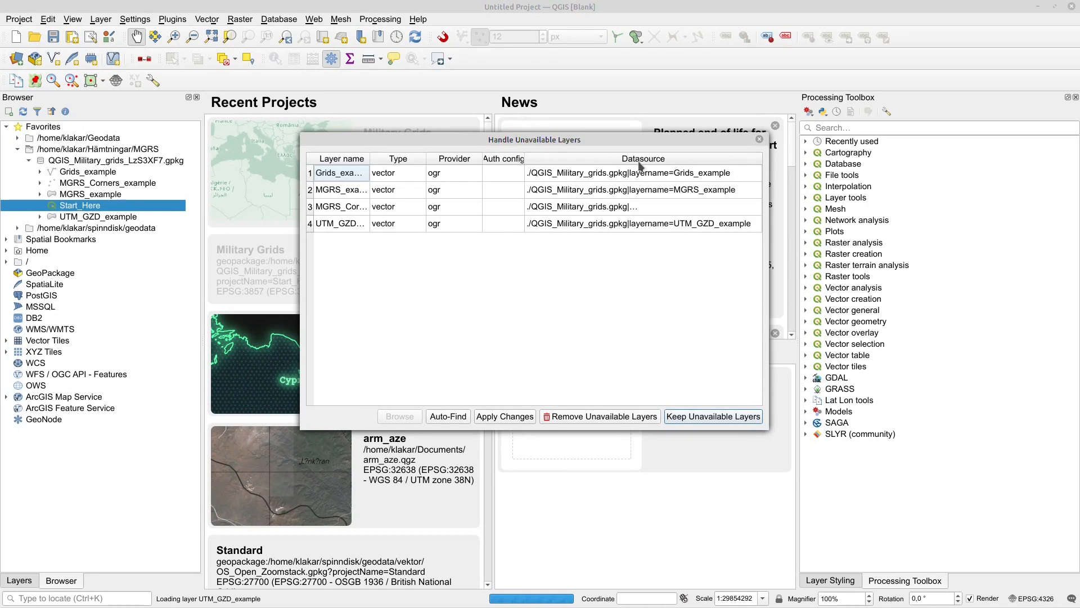
Step: Keep the project's unavailable layers and show the project's layer list
left_click_drag(626, 143, 610, 168)
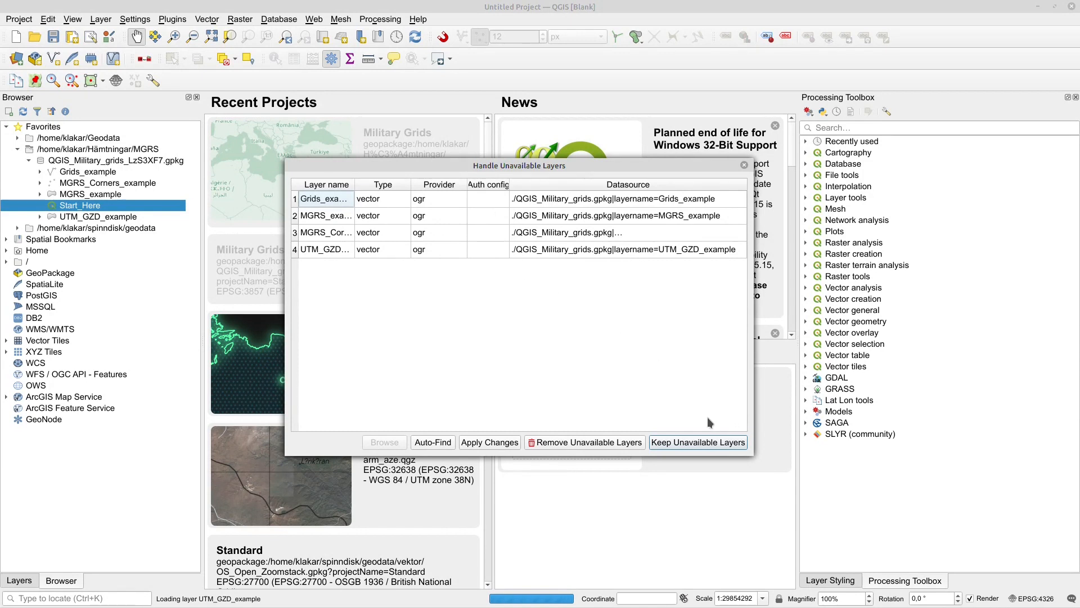
left_click(688, 442)
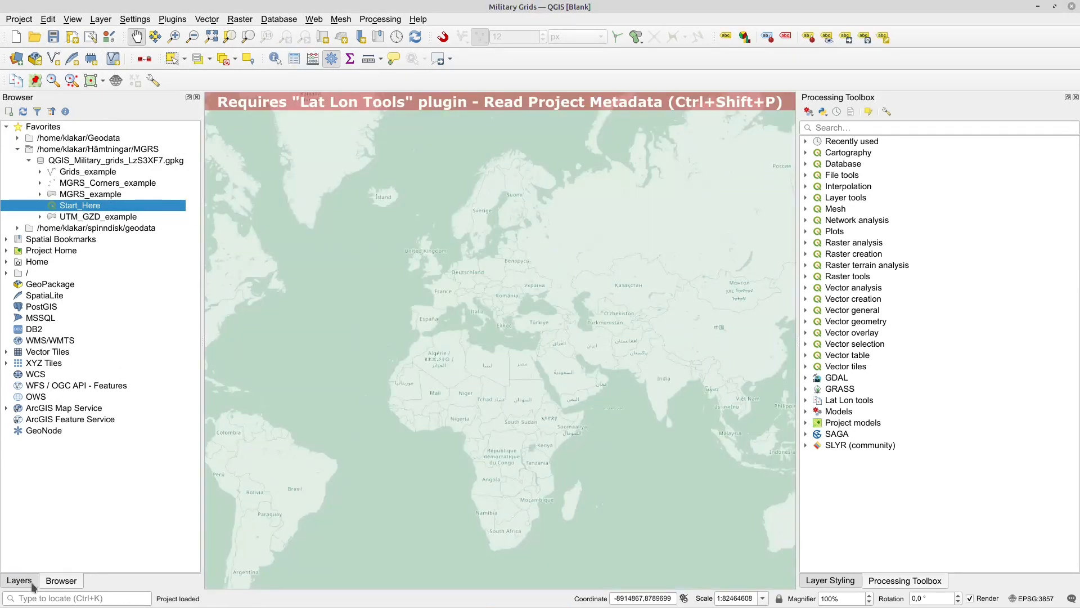
left_click(19, 580)
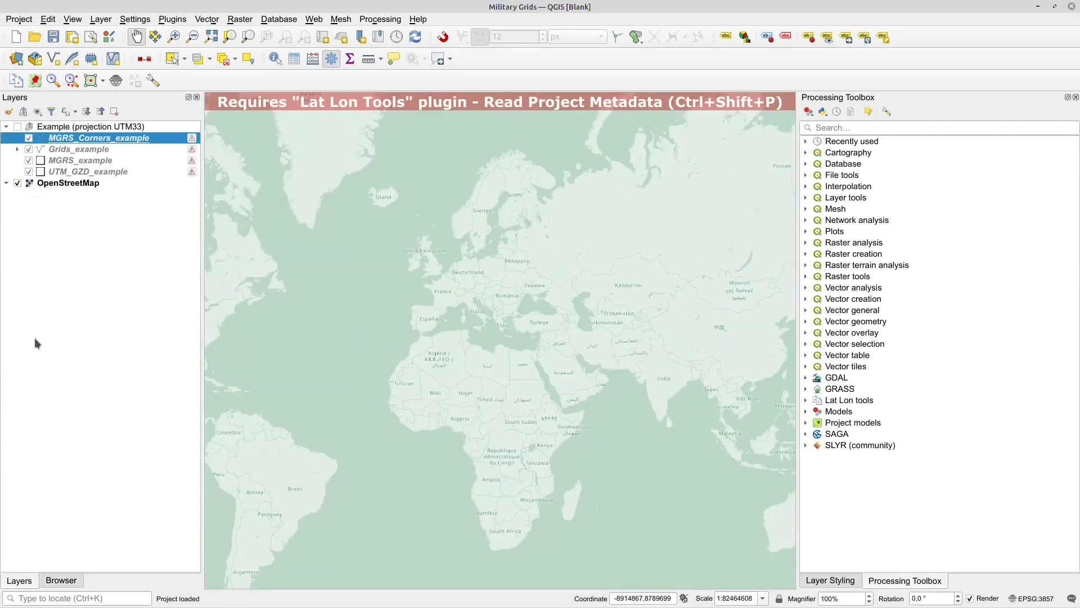
Step: Repair the data source of the MGRS_Corners_example layer using the matching layer in QGIS_Military_grids_LzS3XF7.gpkg
left_click(192, 140)
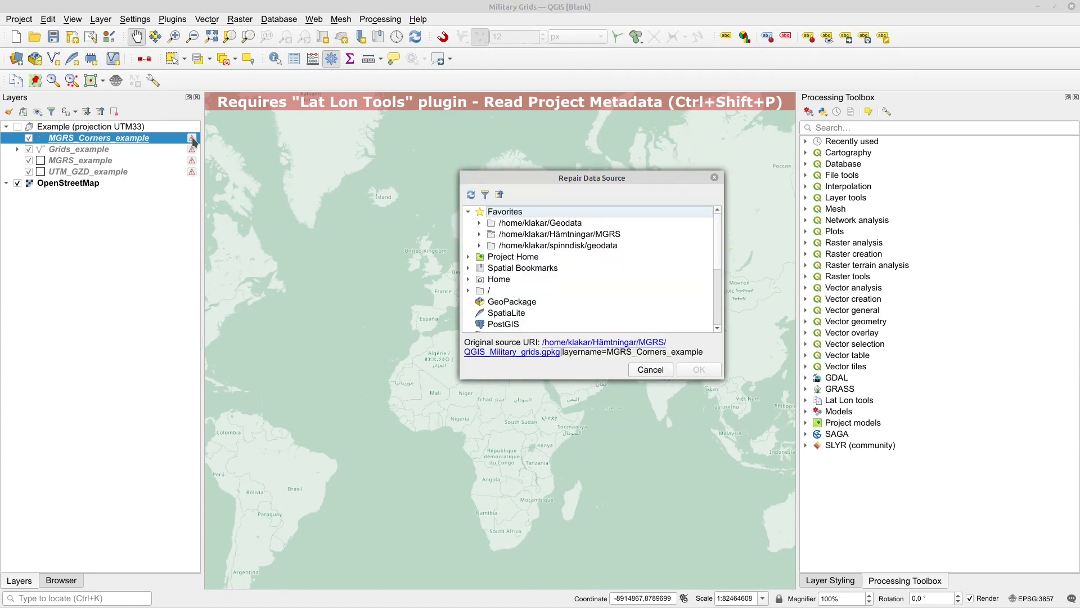
left_click(480, 234)
left_click(490, 245)
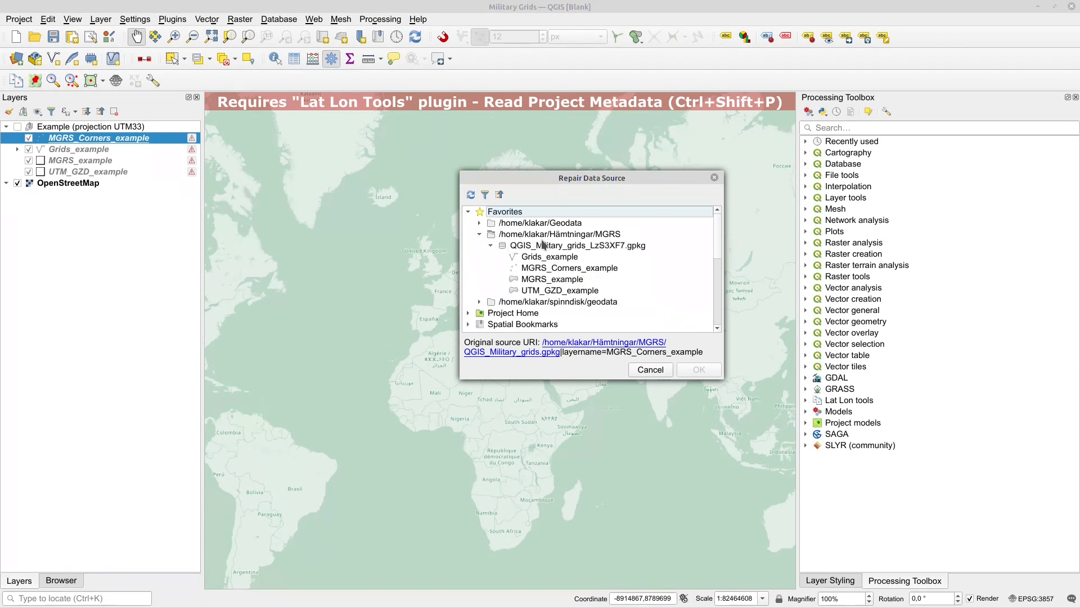
left_click(568, 272)
left_click(696, 372)
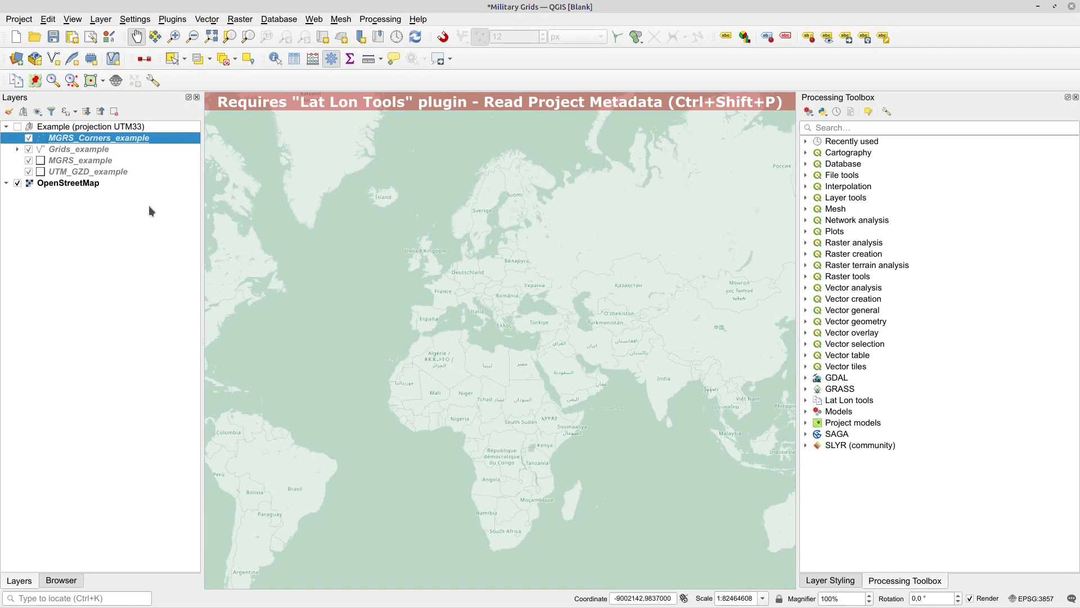
Step: Start a new empty project, discarding the changes, and open the MGRS folder under Hämtningar in the file manager
left_click(16, 37)
left_click(520, 298)
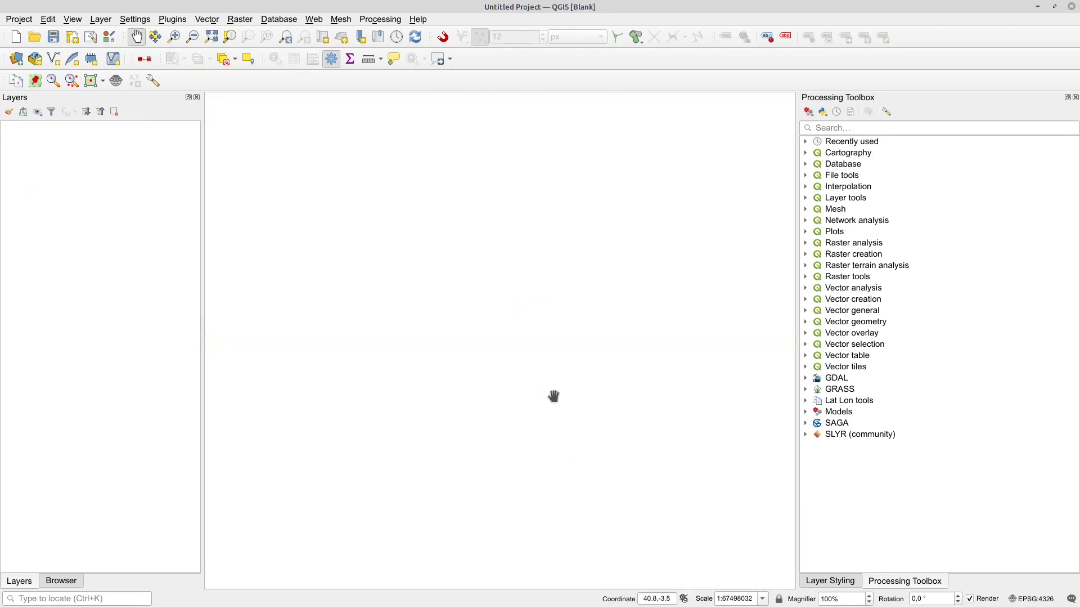
key("super+e")
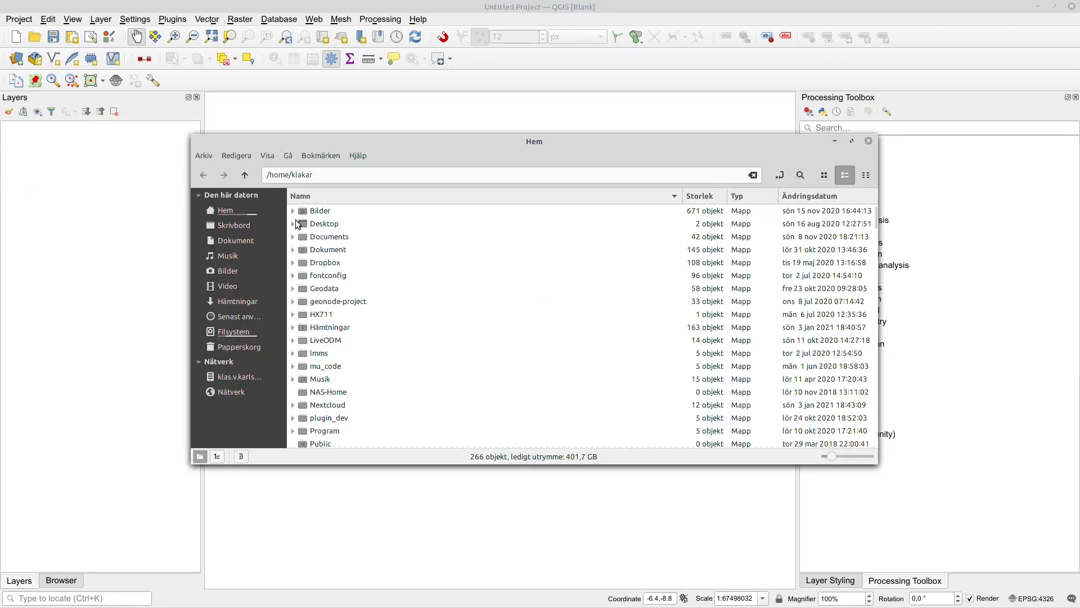
double_click(325, 328)
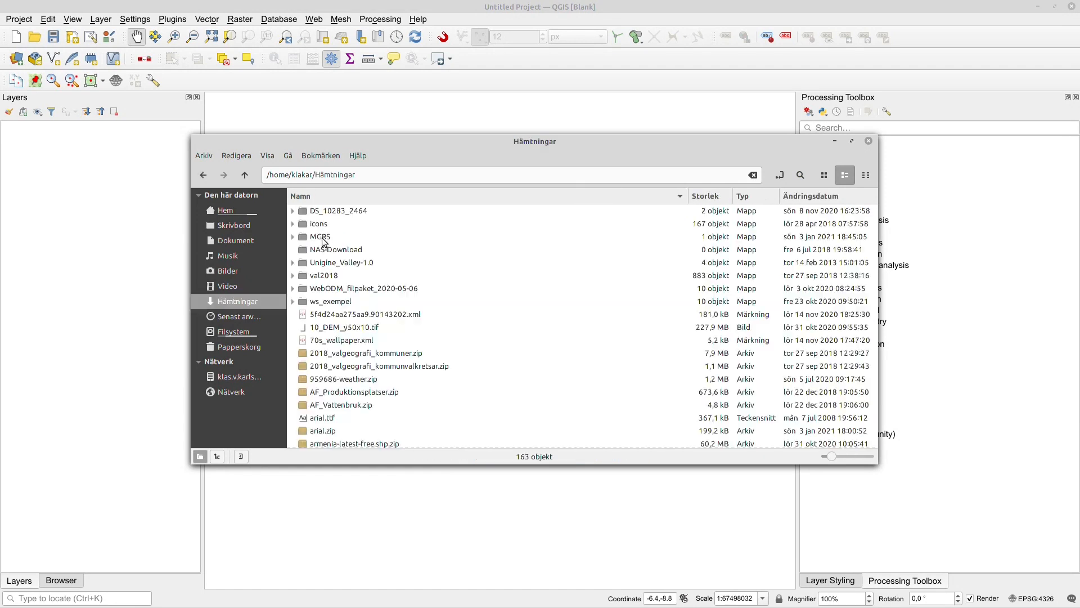
double_click(316, 237)
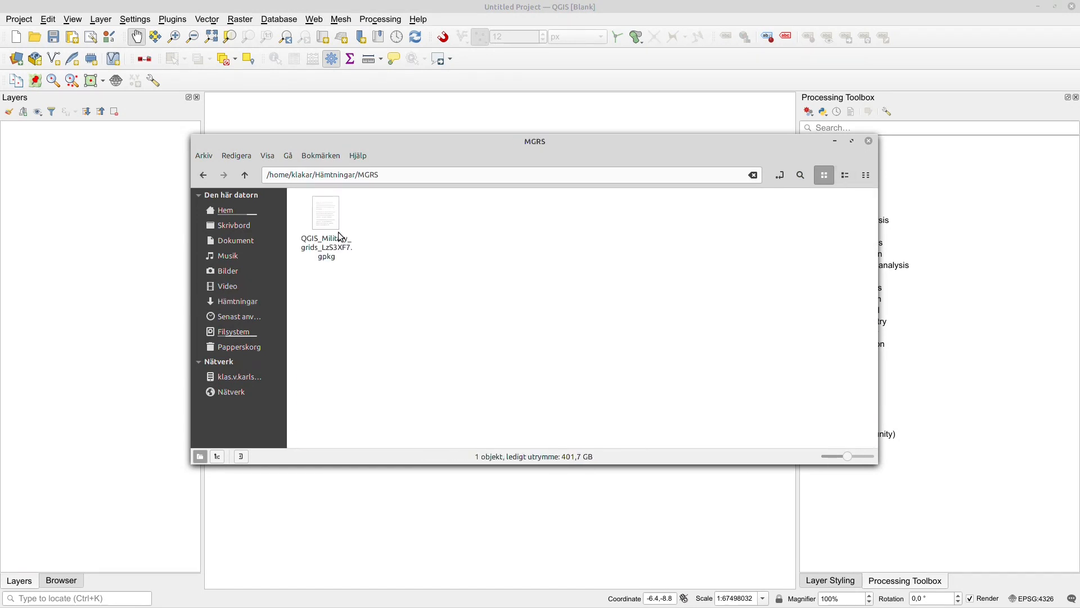
Step: Rename QGIS_Military_grids_LzS3XF7.gpkg to QGIS_Military_grids.gpkg
left_click(334, 255)
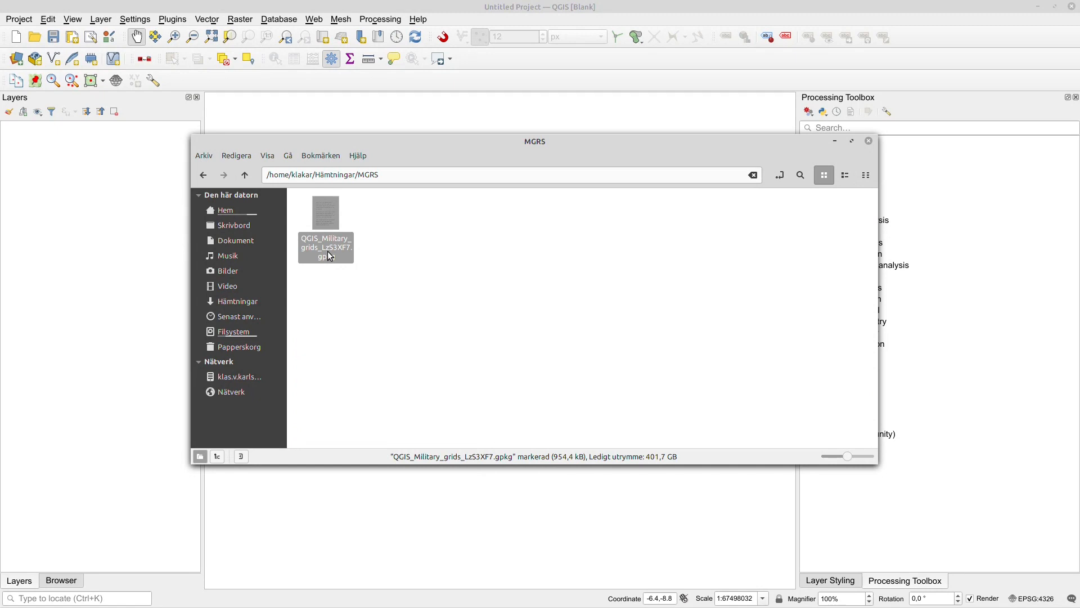
right_click(329, 255)
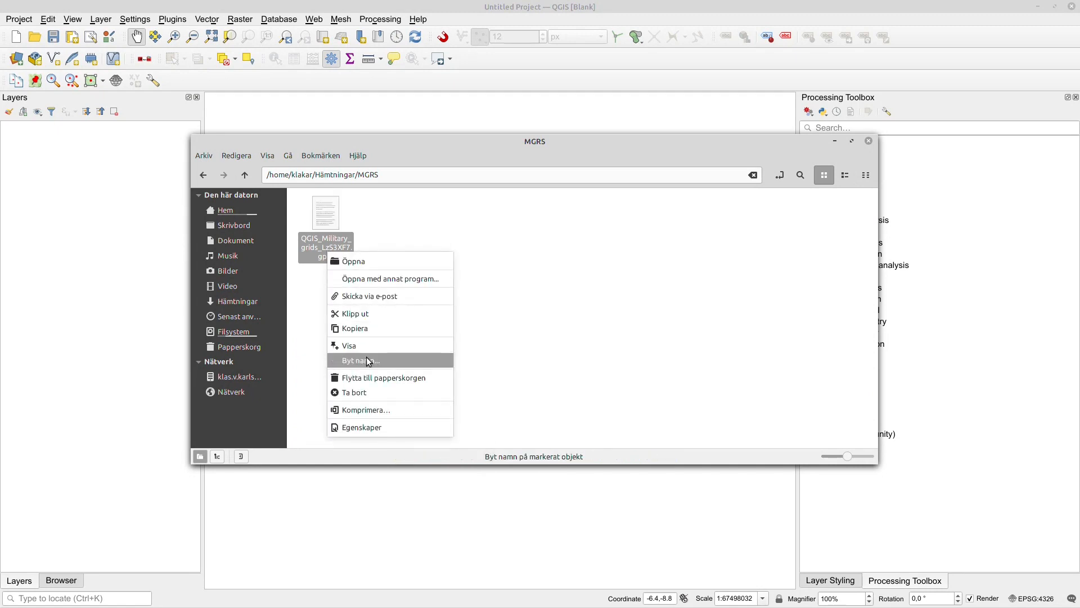
left_click(365, 360)
left_click(338, 247)
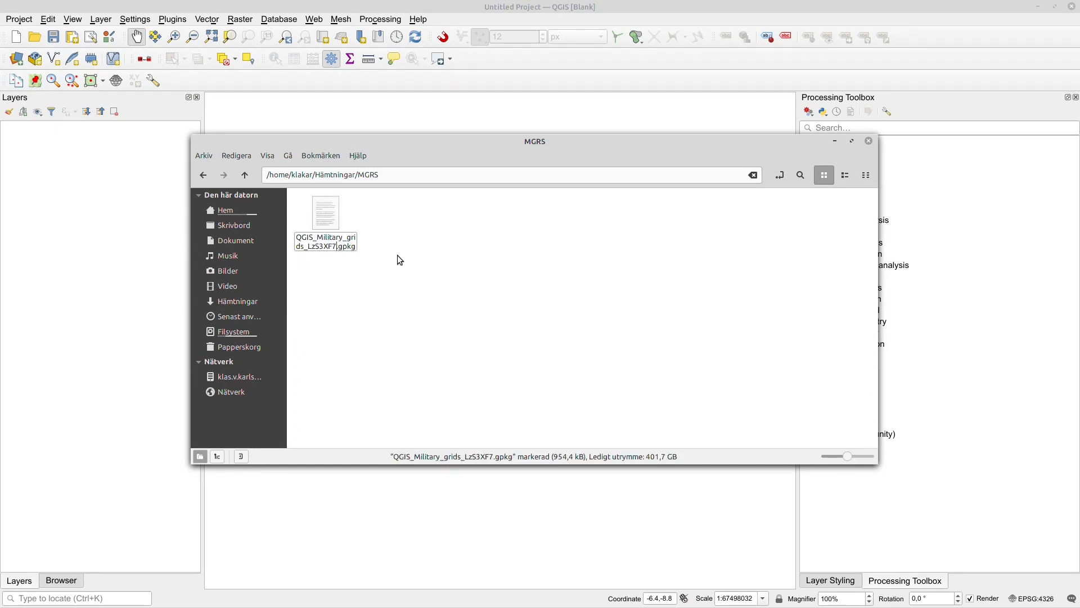
key("BackSpace")
key("BackSpace")
key("BackSpace")
key("BackSpace")
key("BackSpace")
key("BackSpace")
key("BackSpace")
key("BackSpace")
left_click(397, 298)
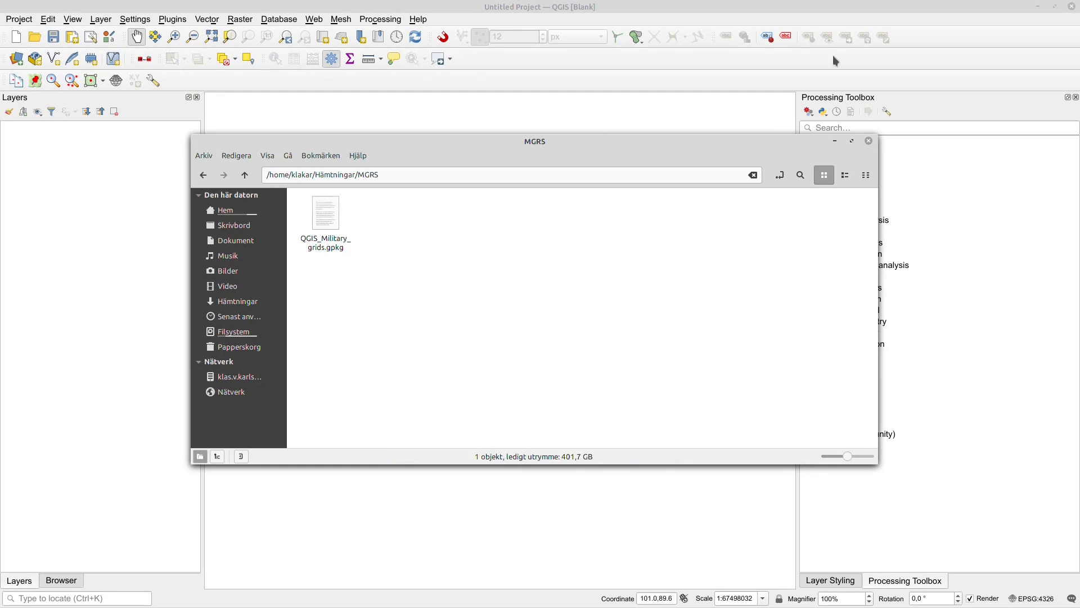
Step: Back in QGIS, load the Start_Here project from QGIS_Military_grids.gpkg in the favorite MGRS folder and show its layer list
left_click(651, 10)
left_click(68, 579)
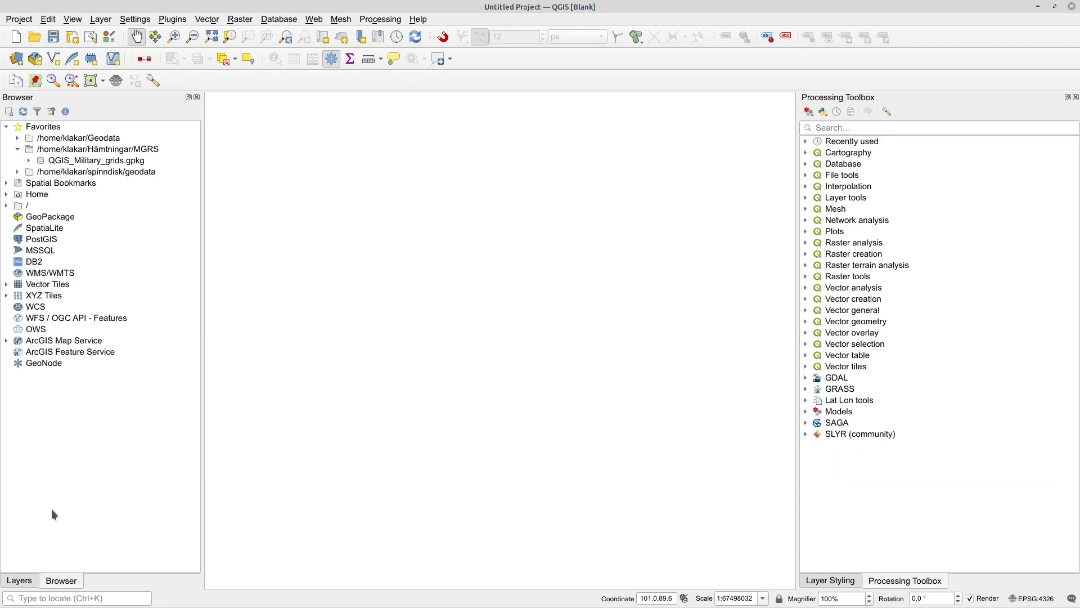
left_click(28, 161)
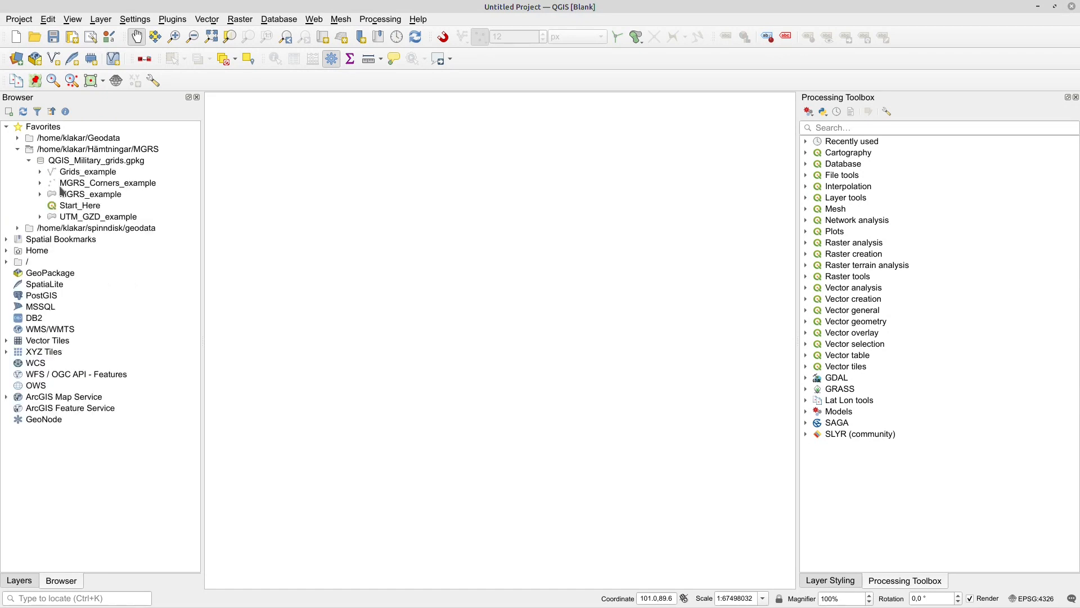
left_click_drag(57, 205, 301, 243)
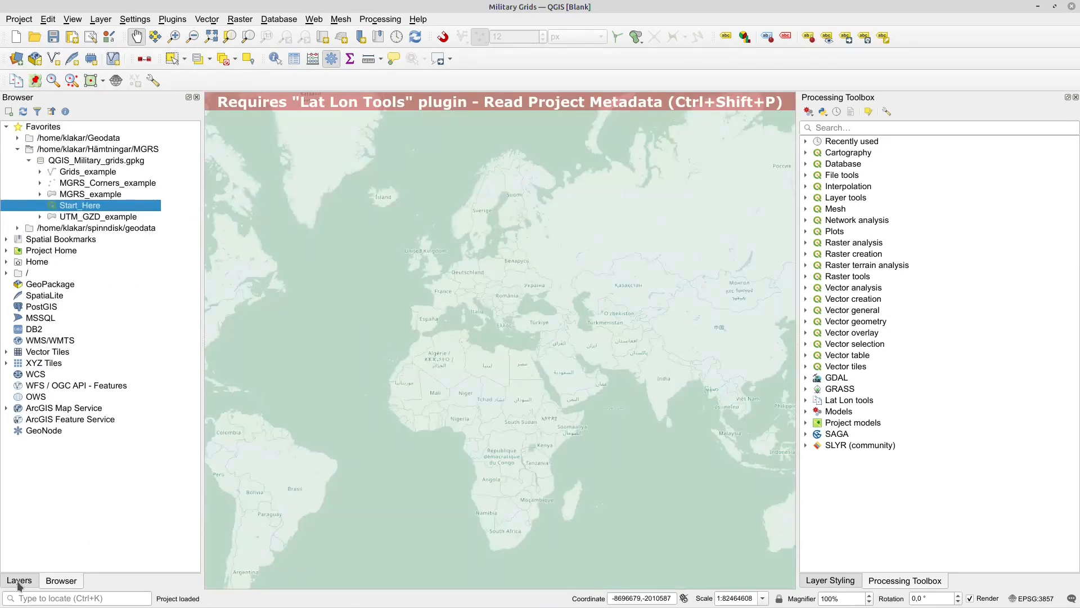
left_click(19, 580)
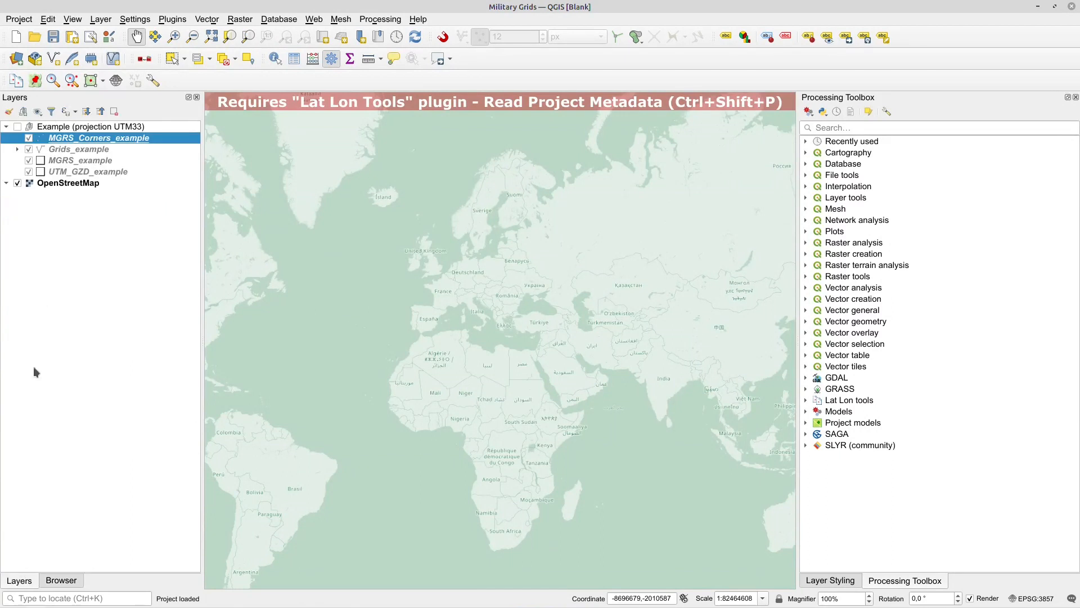
Step: Turn on the Example (projection UTM33) group, inspect its grids around Stockholm, and hide the group again
left_click(18, 127)
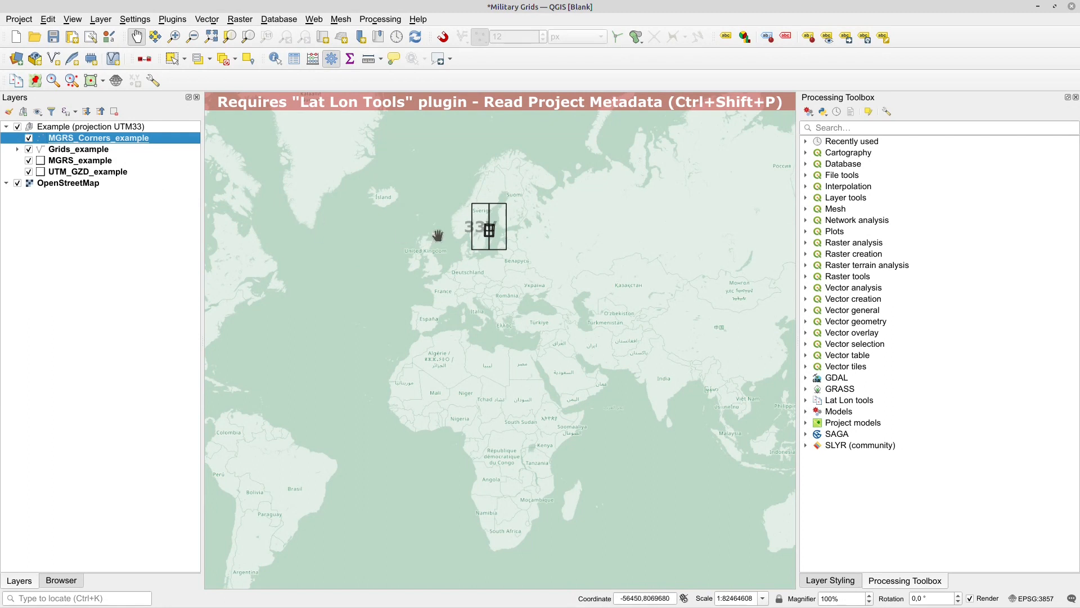
scroll(489, 231, "up", 2)
scroll(486, 232, "up", 1)
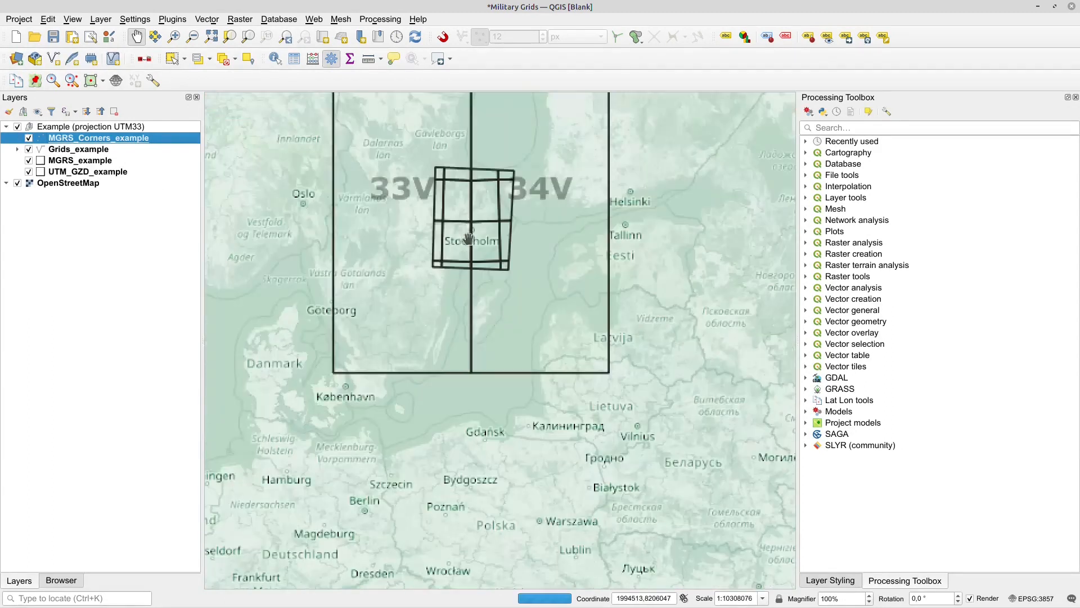
scroll(481, 232, "down", 3)
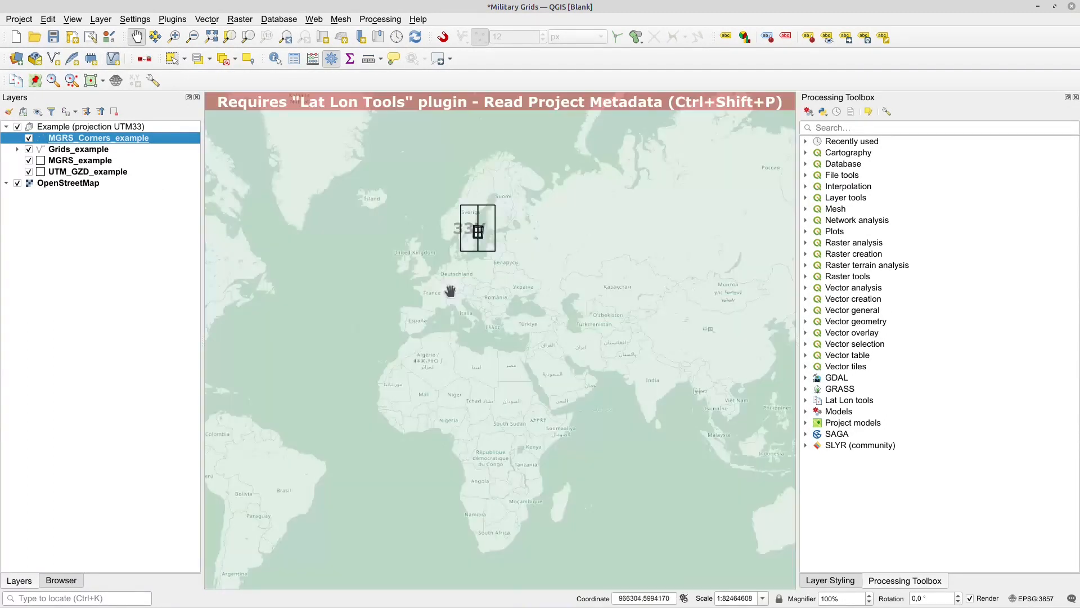
left_click(18, 127)
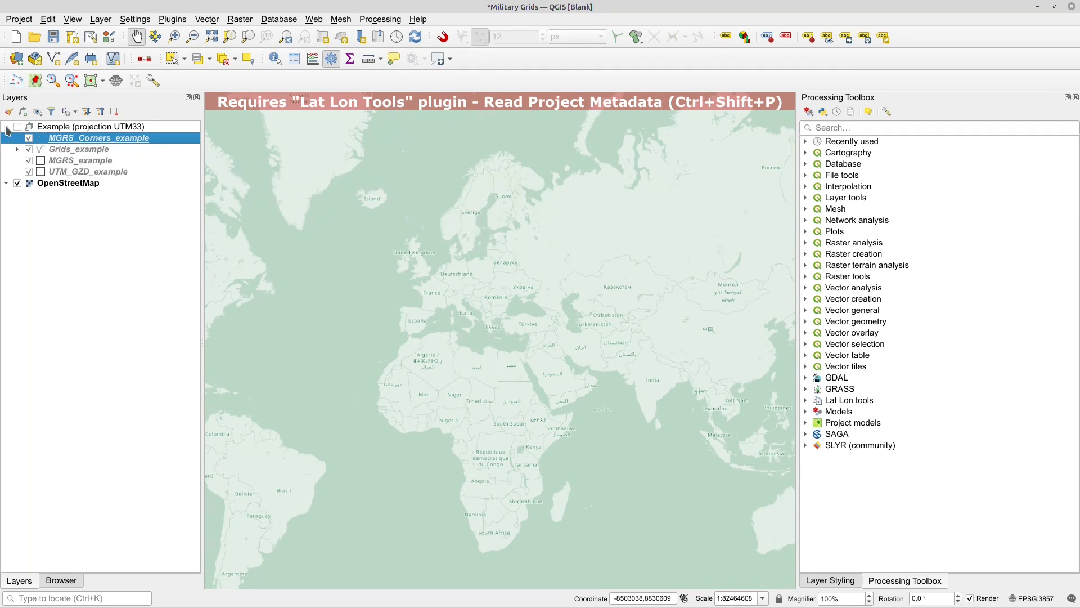
left_click_drag(550, 309, 581, 314)
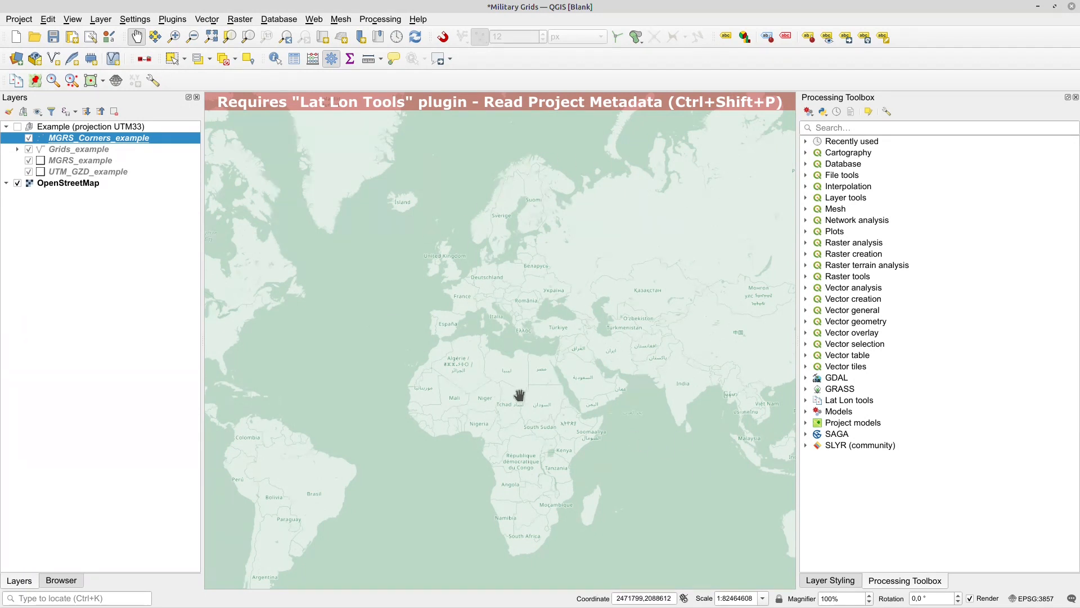
left_click_drag(449, 405, 565, 380)
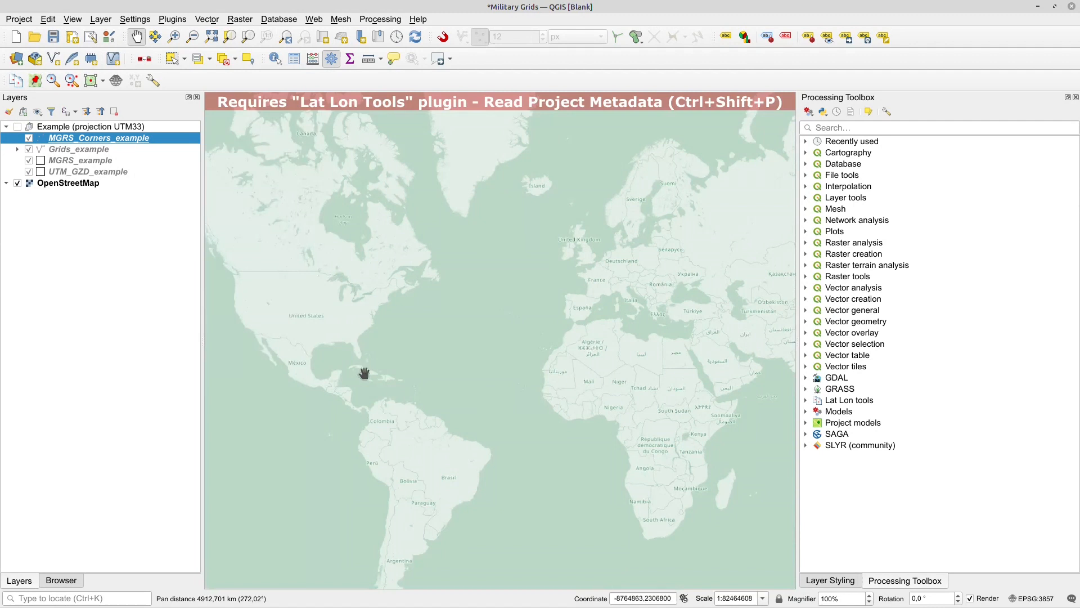
left_click_drag(345, 354, 350, 390)
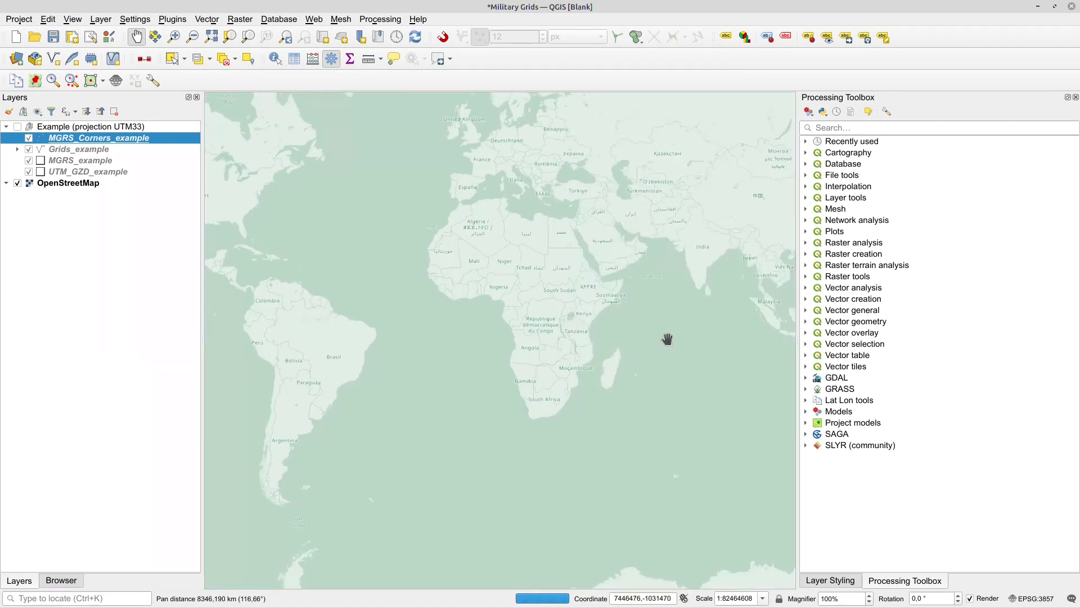
left_click_drag(668, 337, 567, 444)
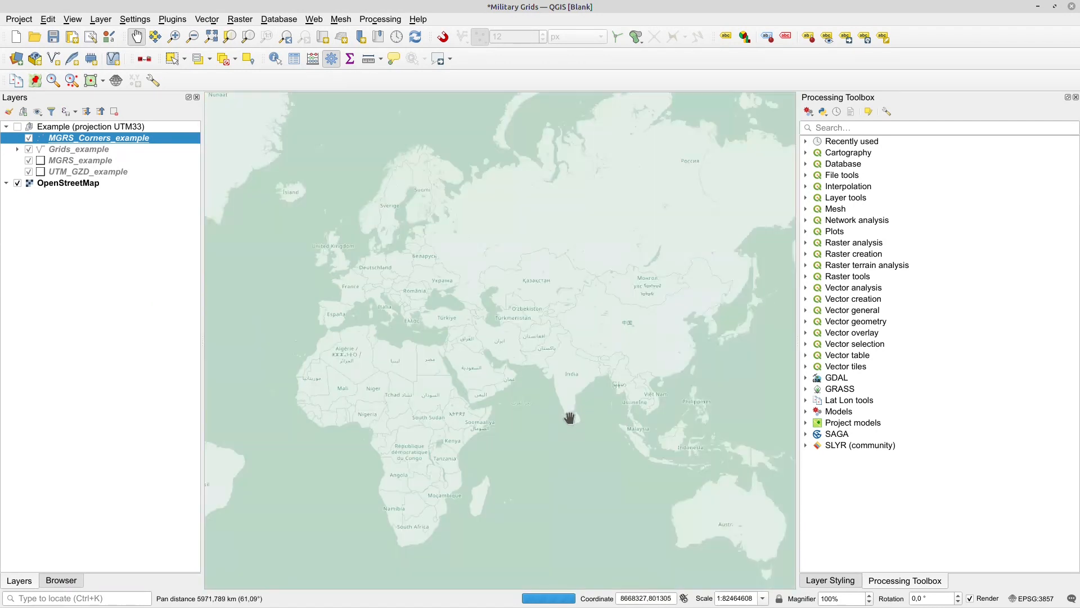
left_click_drag(421, 409, 530, 400)
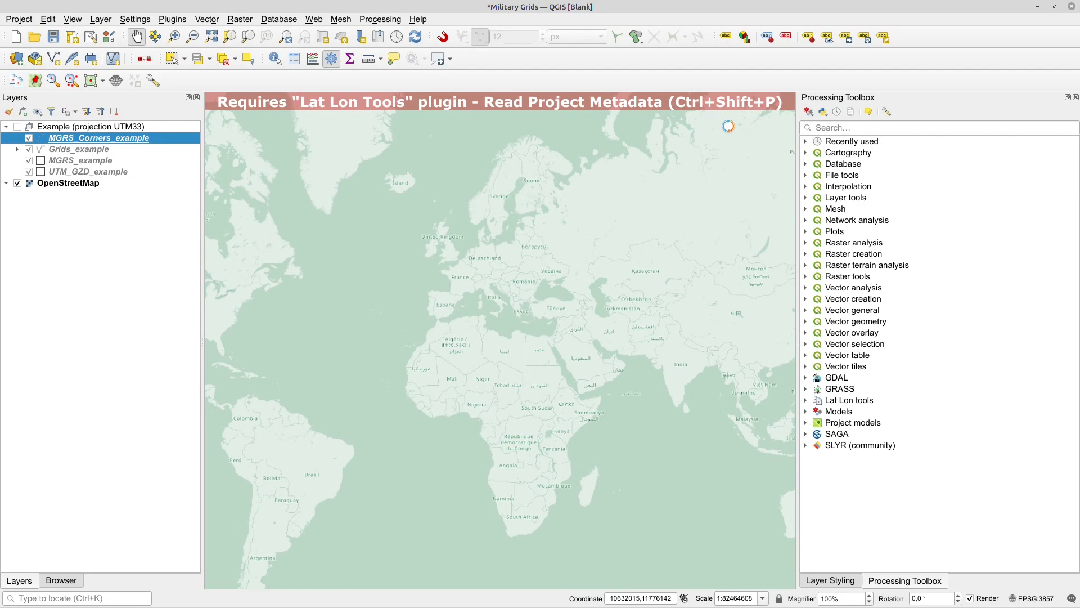
Step: Read through the abstract in the project's metadata and leave the project properties without changes
key("ctrl+shift+p")
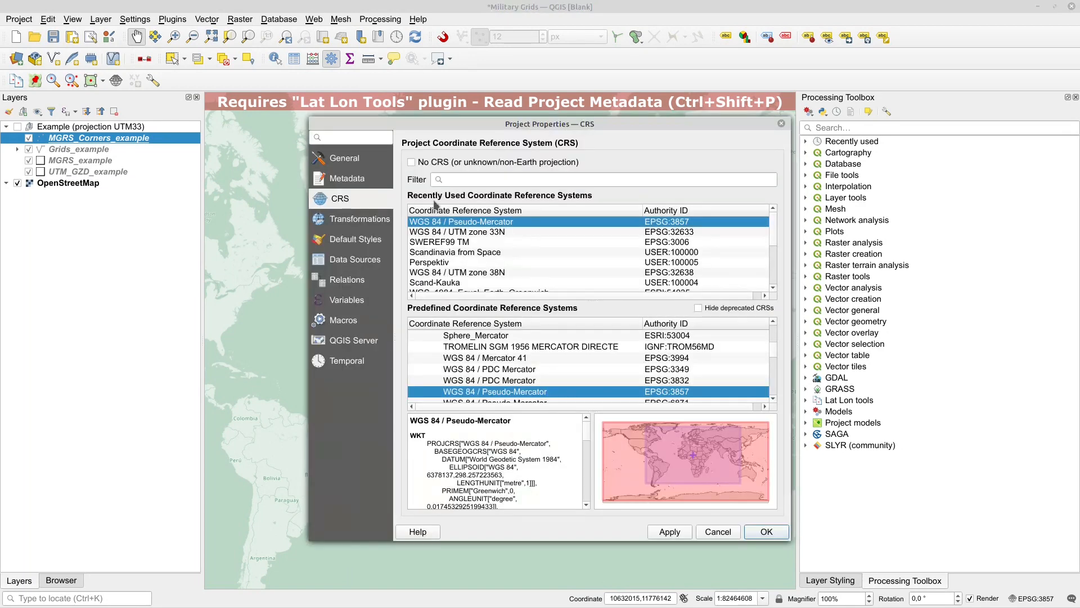
left_click(344, 180)
scroll(538, 423, "down", 6)
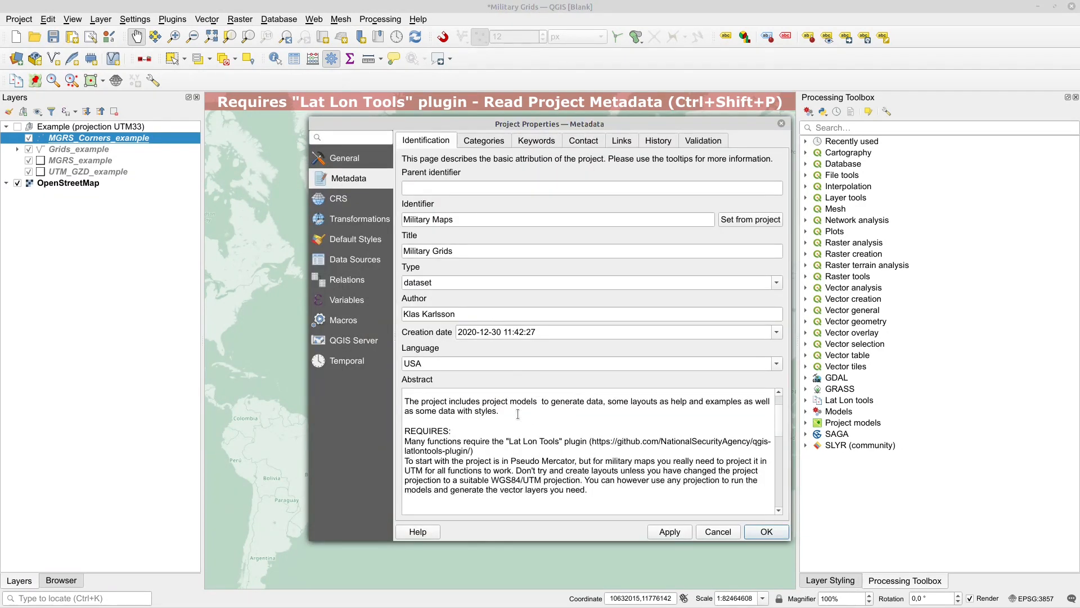
scroll(484, 418, "down", 4)
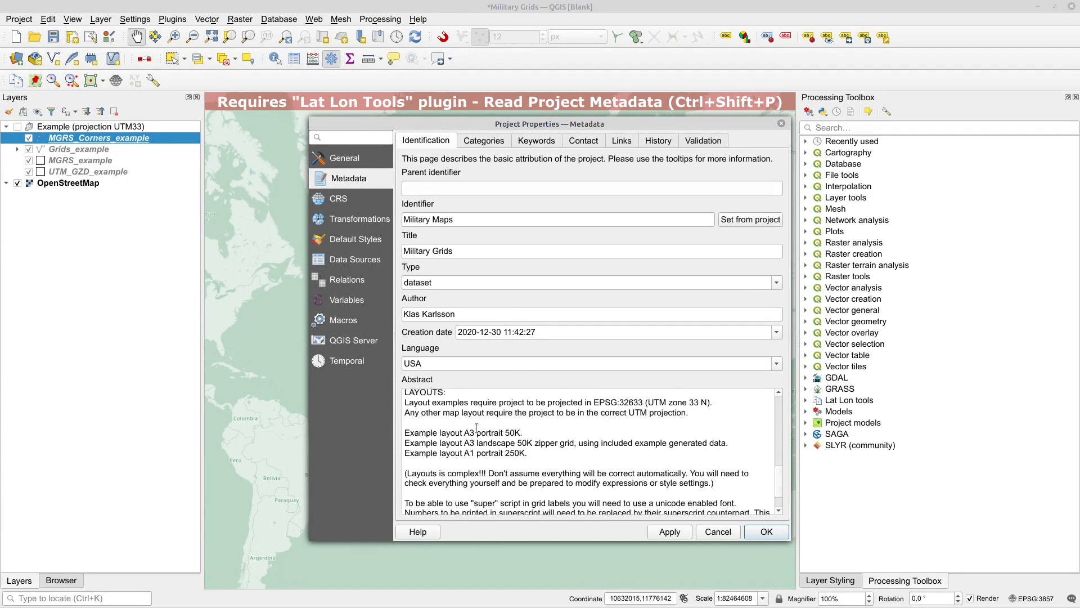
scroll(583, 429, "up", 10)
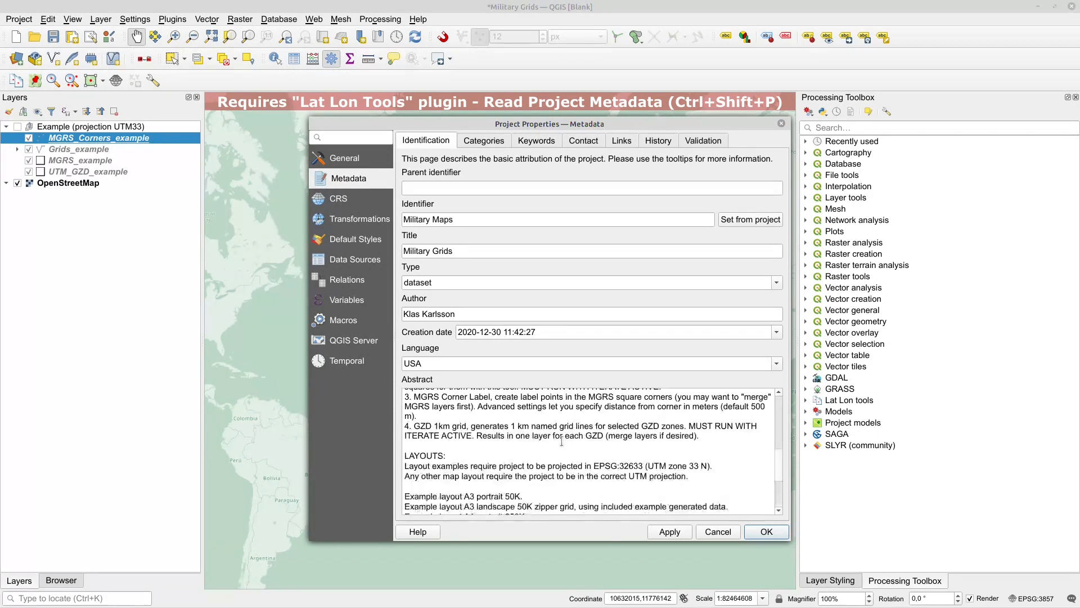
left_click(712, 537)
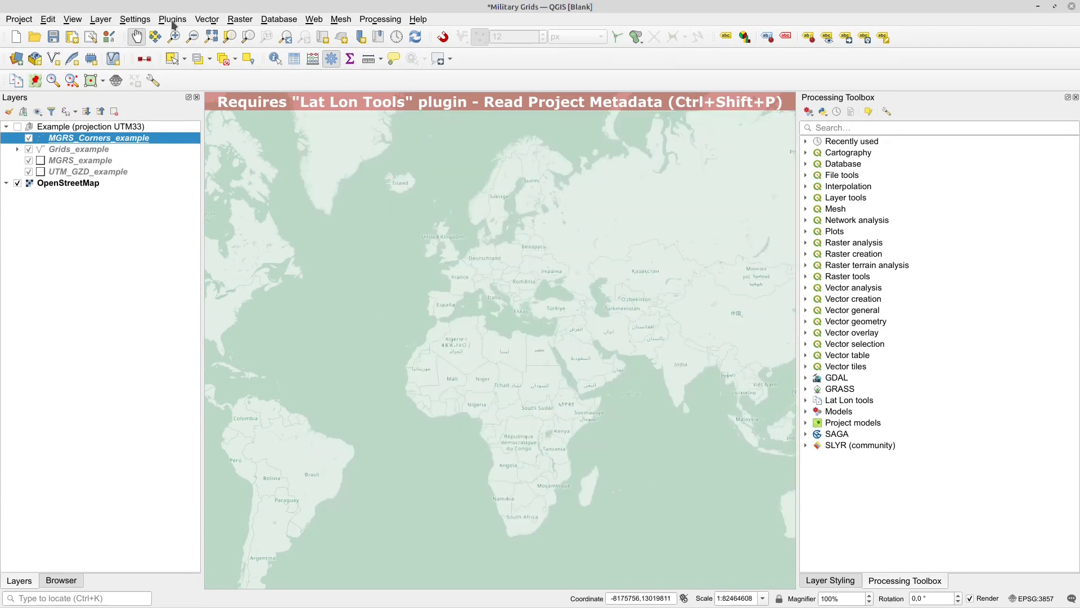
Step: Check the installed plugins for Lat Lon Tools, view its description, and close the plugin manager
left_click(171, 21)
left_click(183, 32)
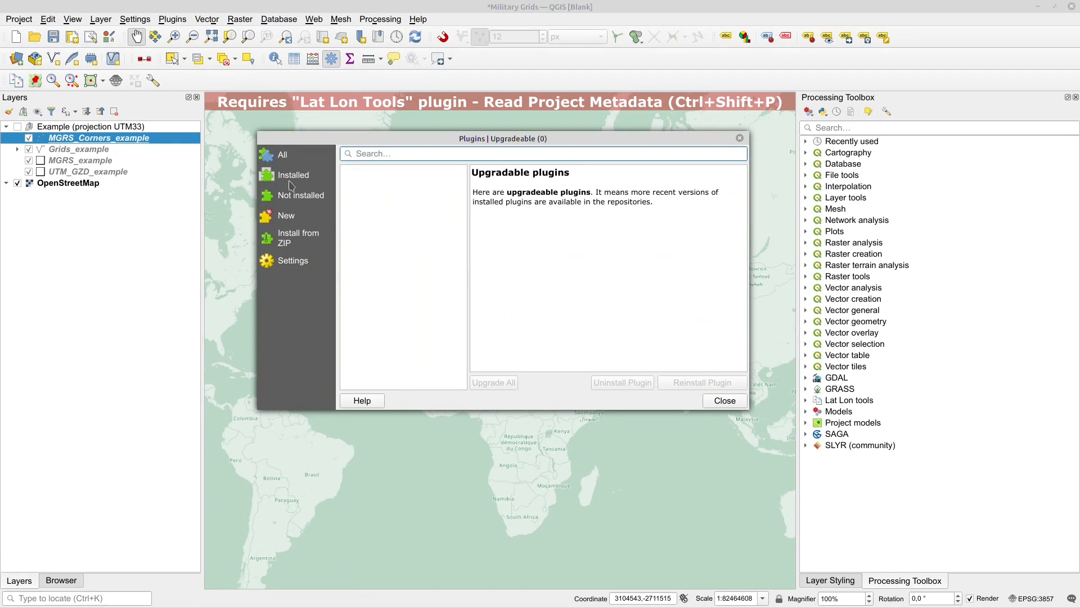
left_click(291, 184)
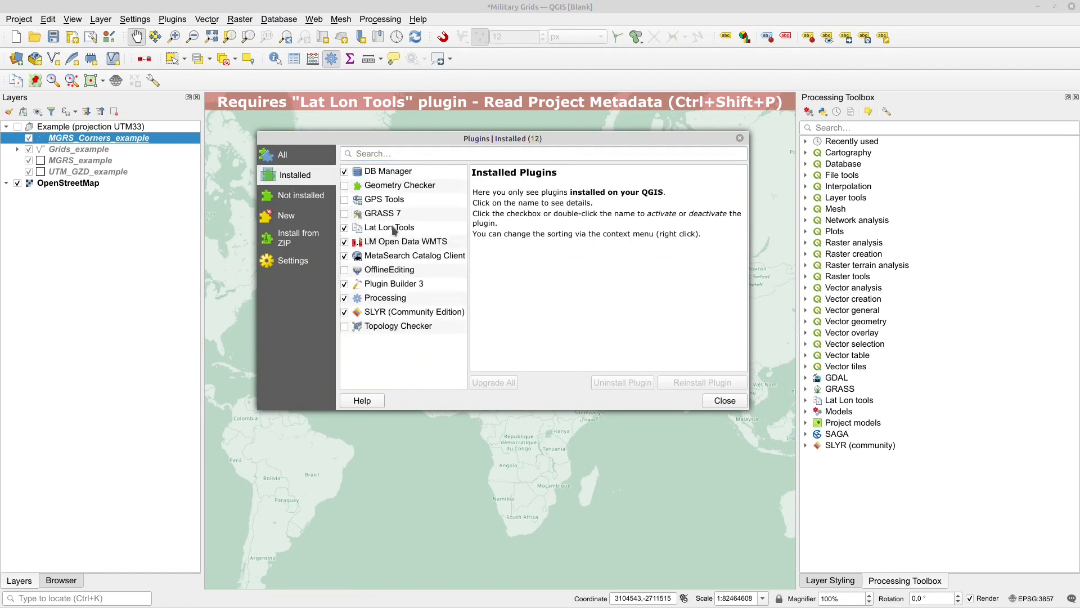
left_click(393, 231)
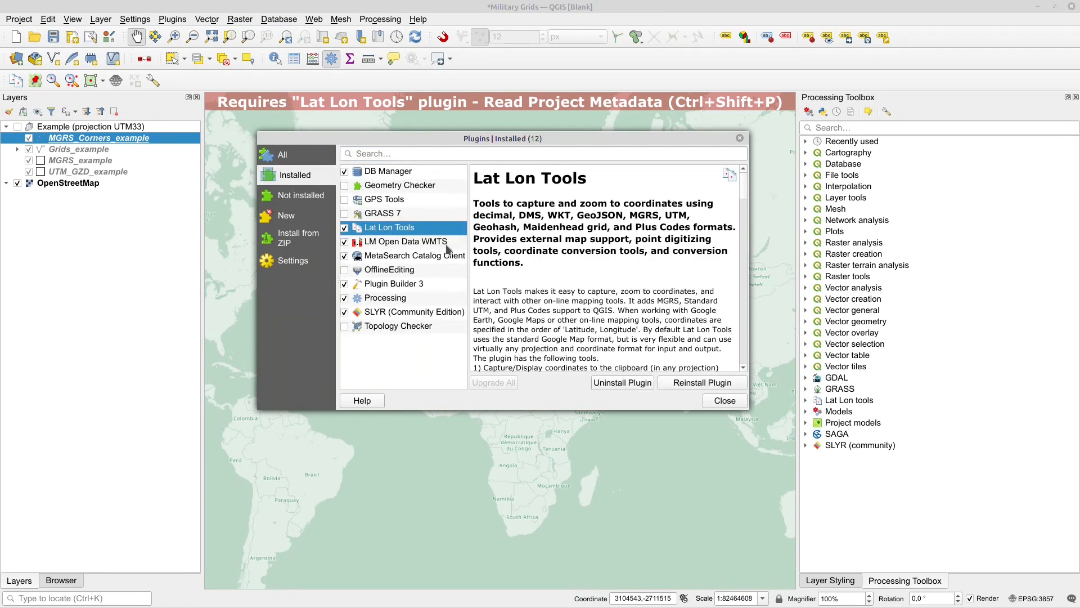
left_click(725, 402)
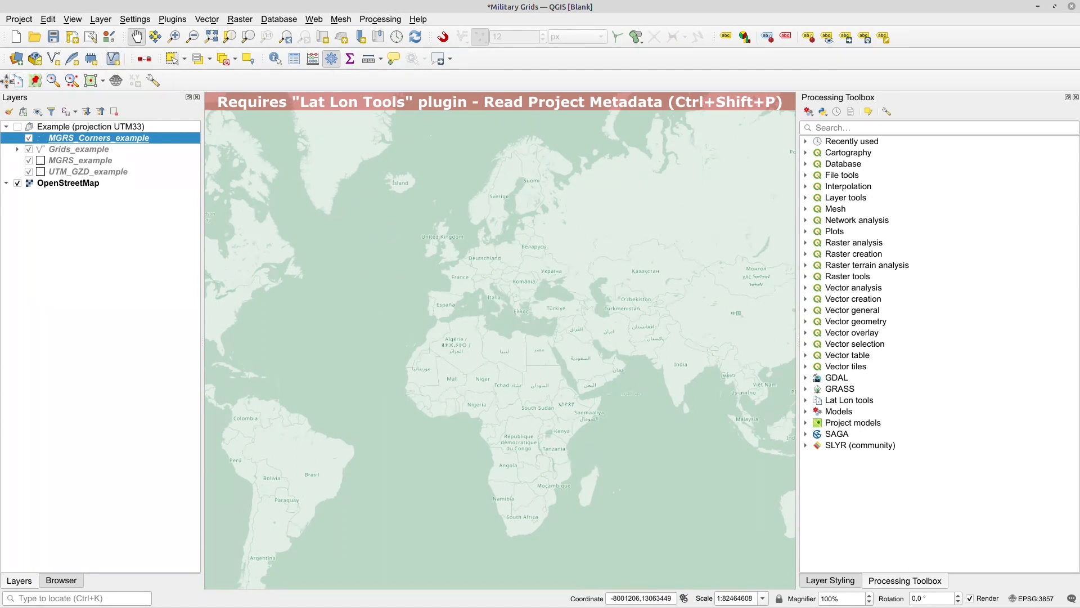
Step: Review the capture CRS options in the Lat Lon Tools settings without changes and copy an MGRS coordinate from southern Scandinavia on the map
left_click(17, 82)
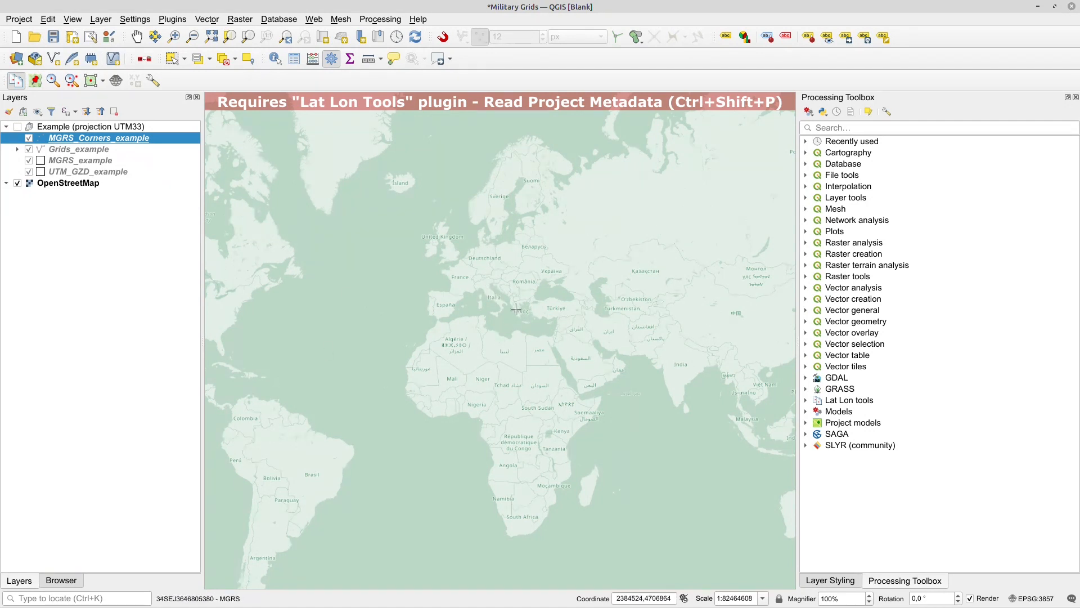
left_click(134, 19)
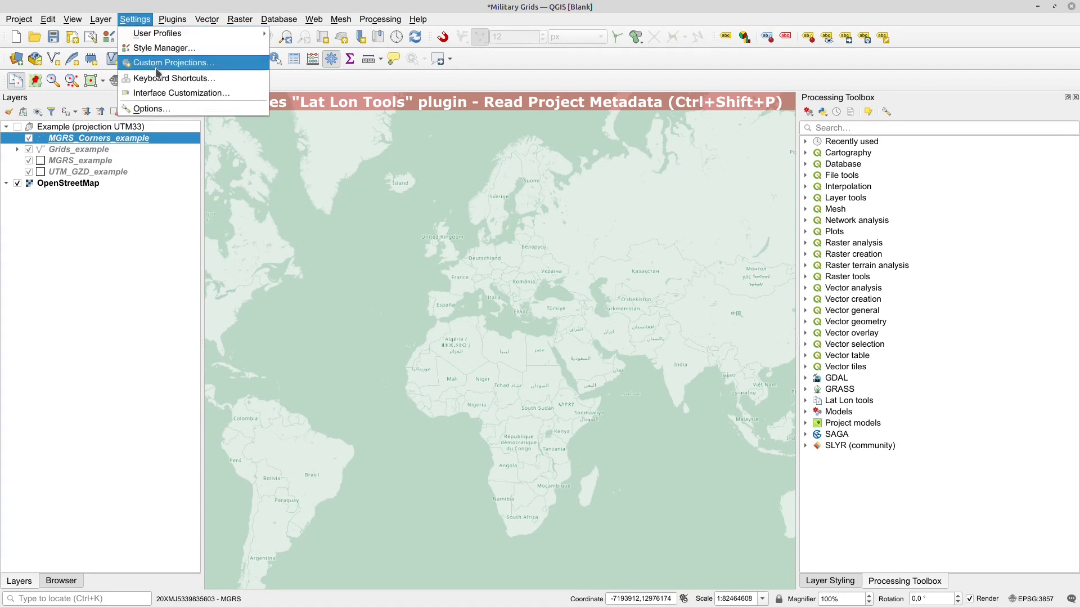
left_click(109, 20)
left_click(172, 19)
mouse_move(353, 71)
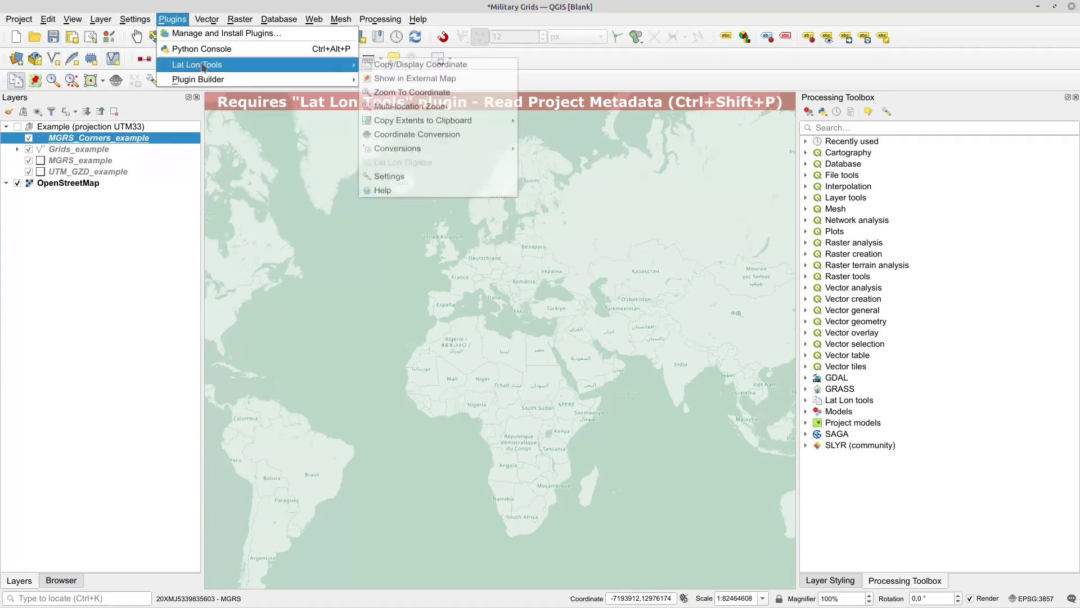
left_click(387, 181)
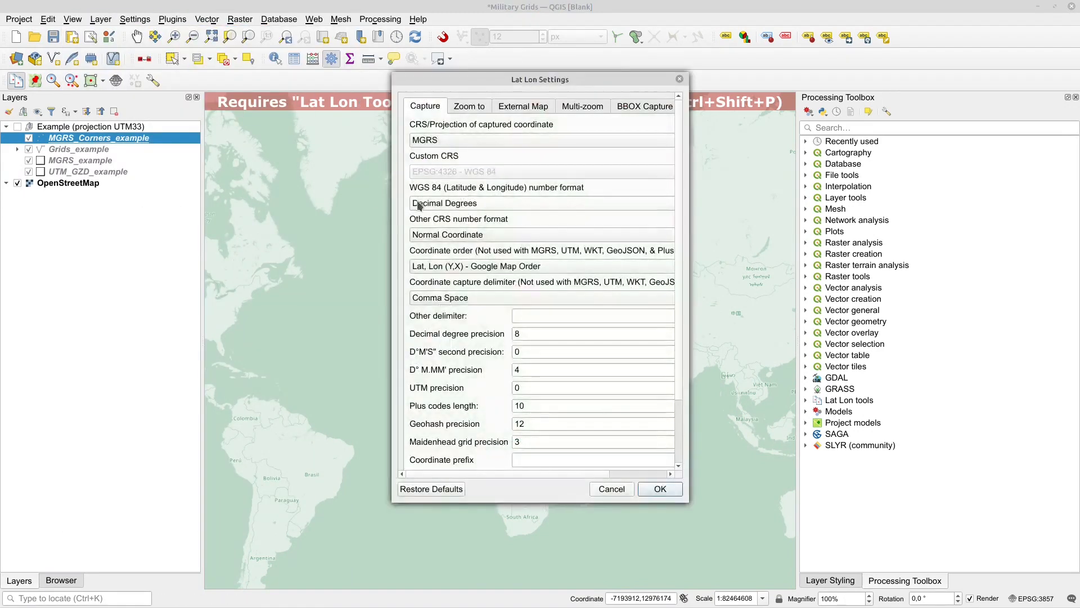
left_click(530, 144)
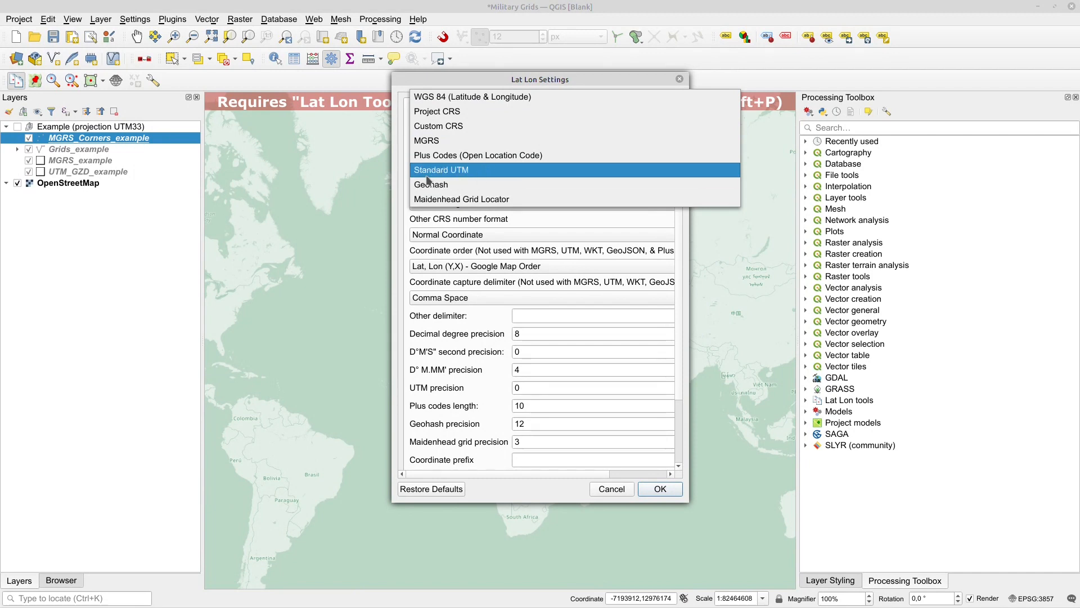
left_click(404, 177)
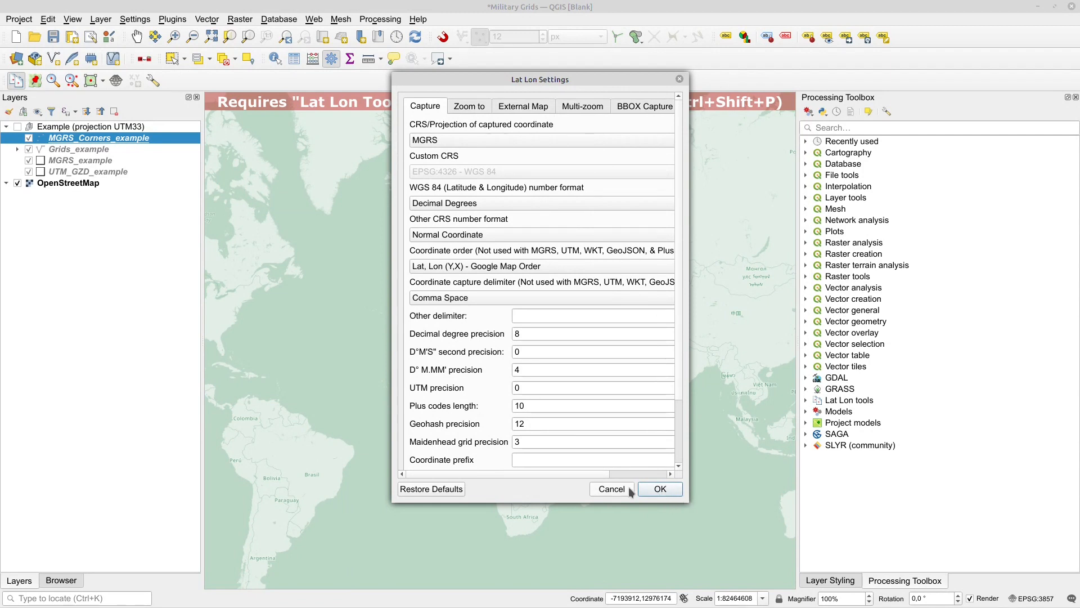
left_click(612, 488)
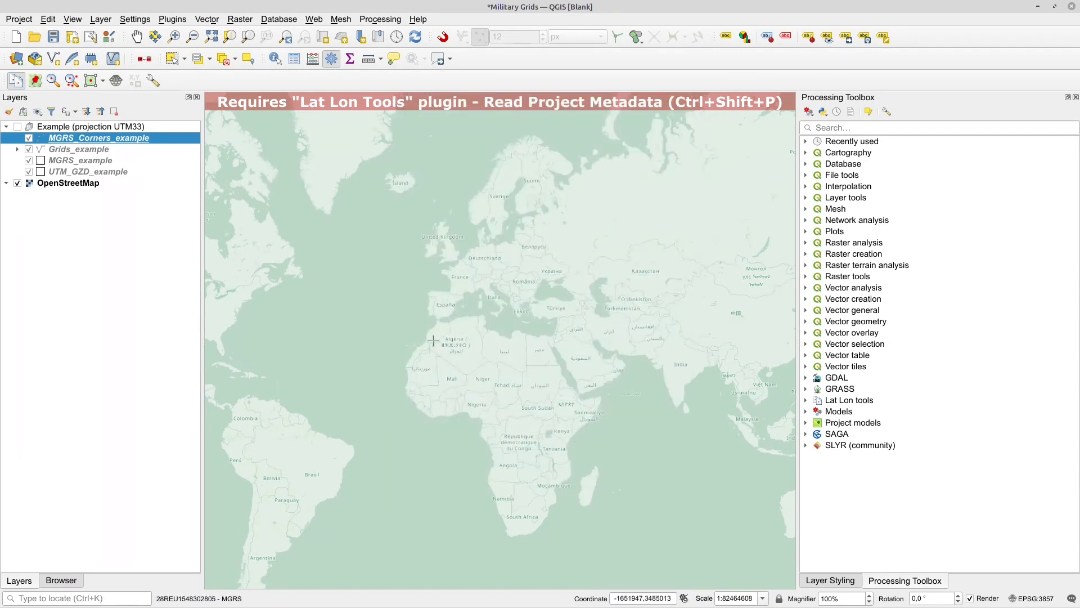
left_click(494, 226)
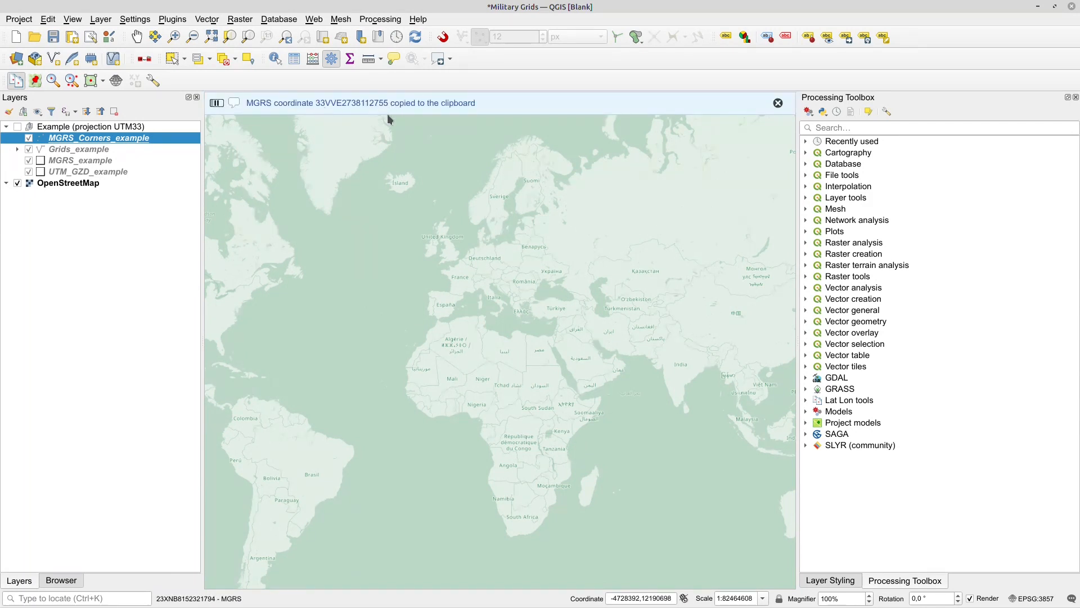
left_click(651, 367)
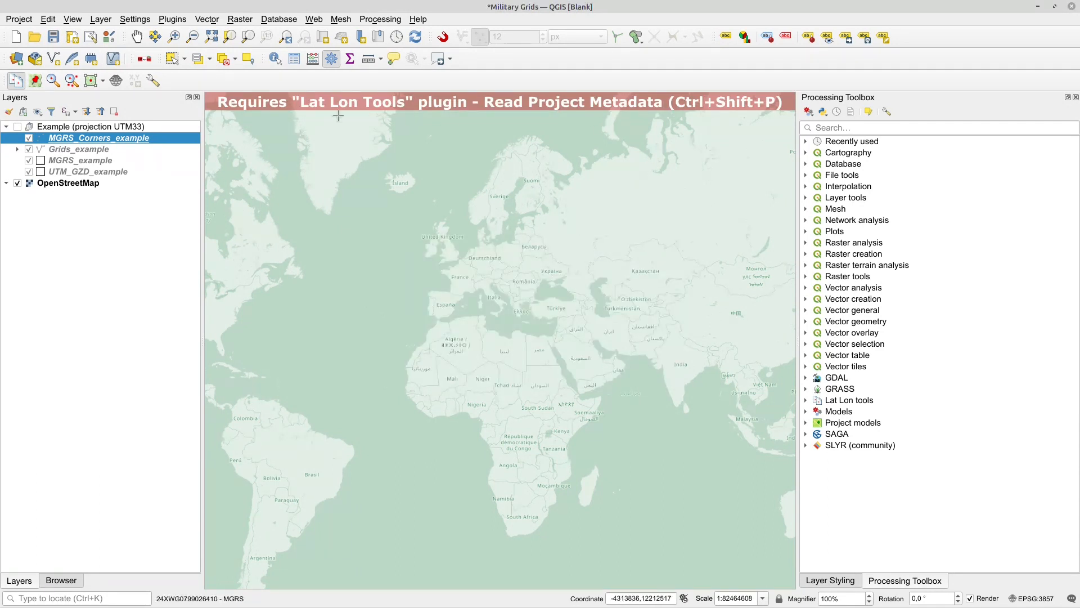
Step: Disable the title label decoration that shows the Lat Lon Tools requirement across the map
left_click(74, 21)
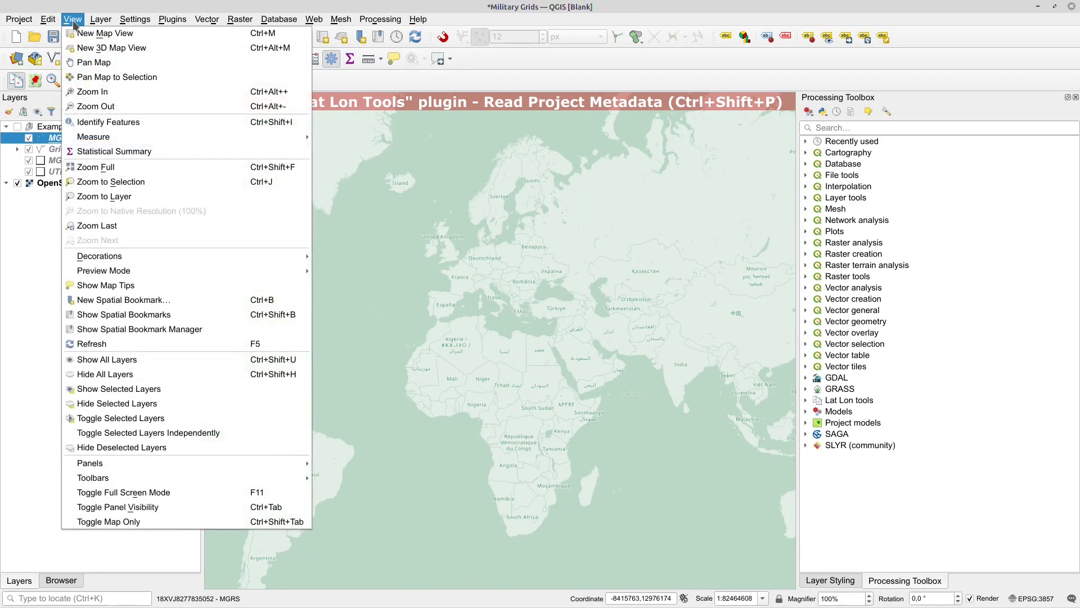
mouse_move(305, 262)
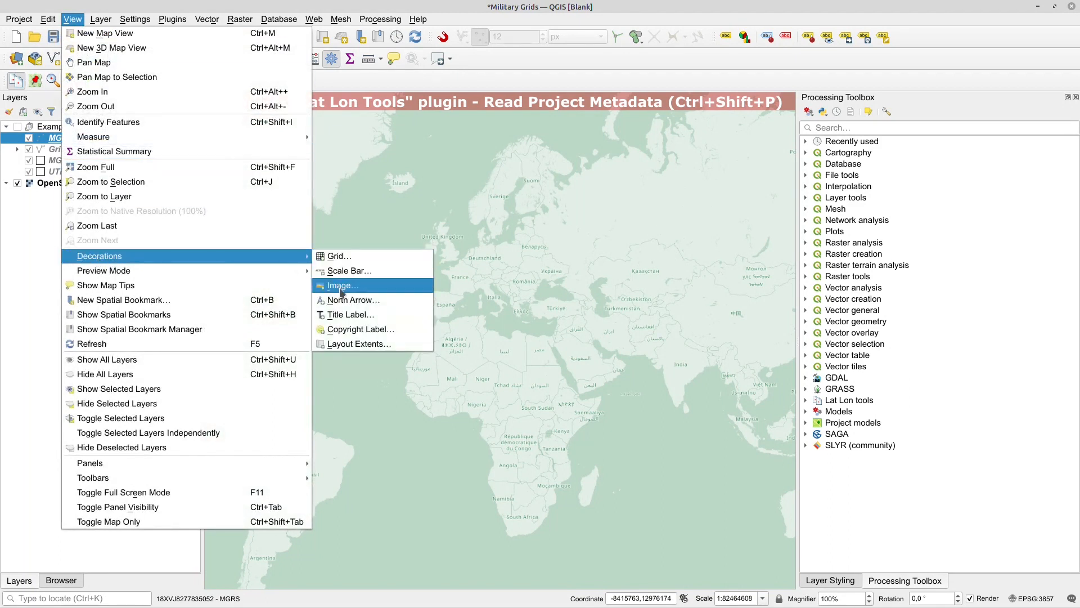
left_click(357, 320)
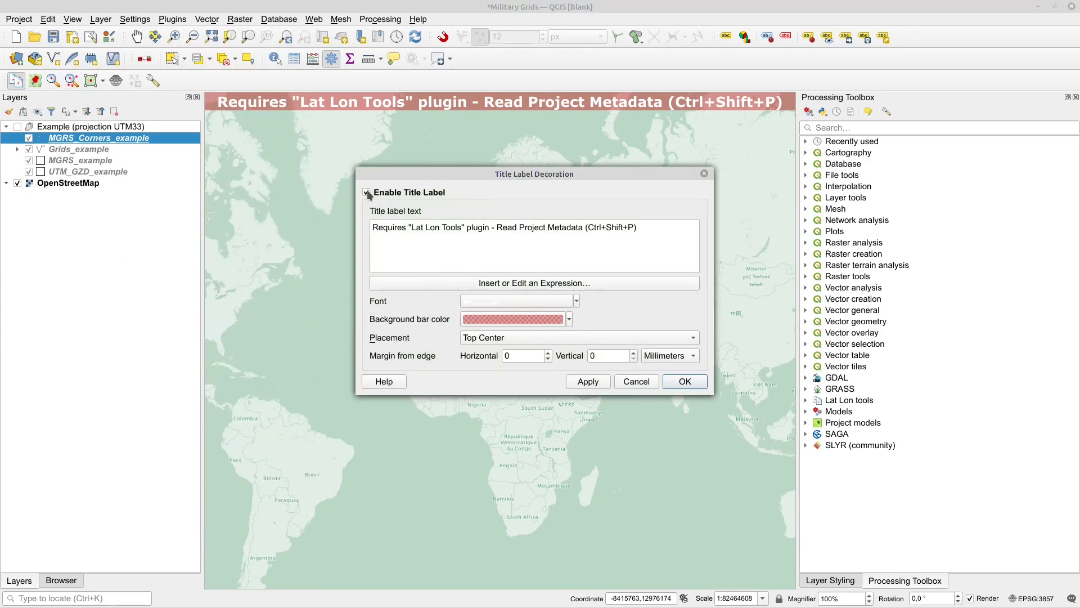
left_click(367, 193)
left_click(685, 381)
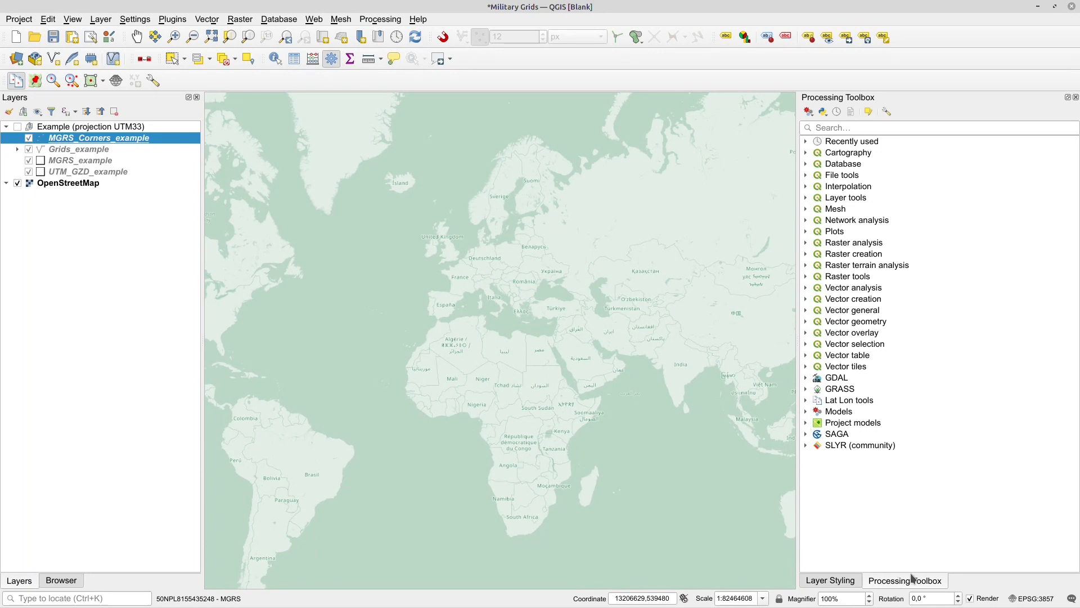
Step: Find the Military Grids project models, examine the MGRS GZD - Global model in the Model Designer, and close it without changes
left_click(807, 426)
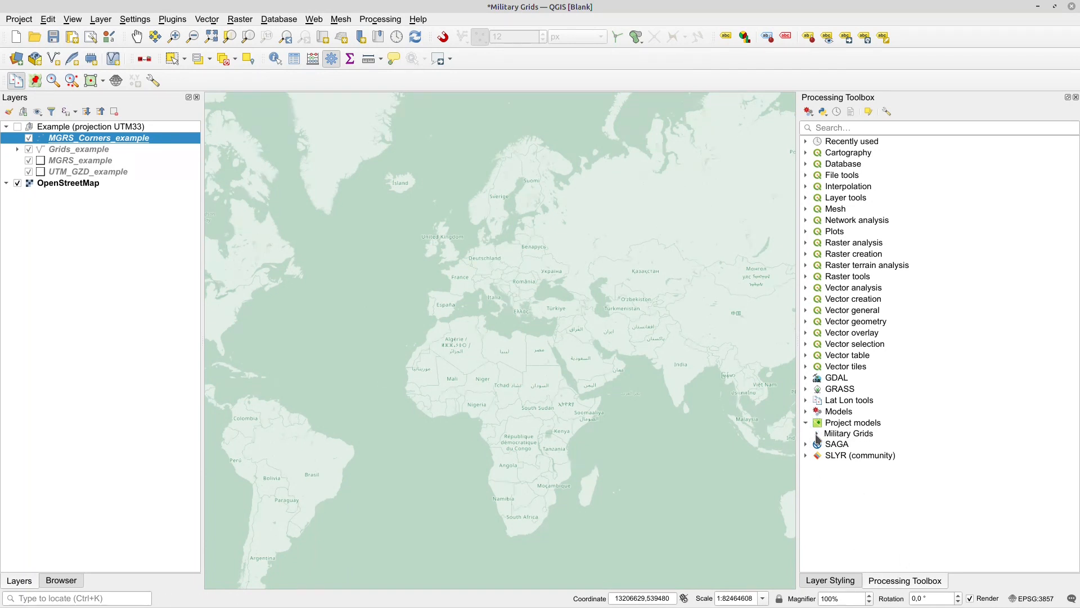
left_click(816, 434)
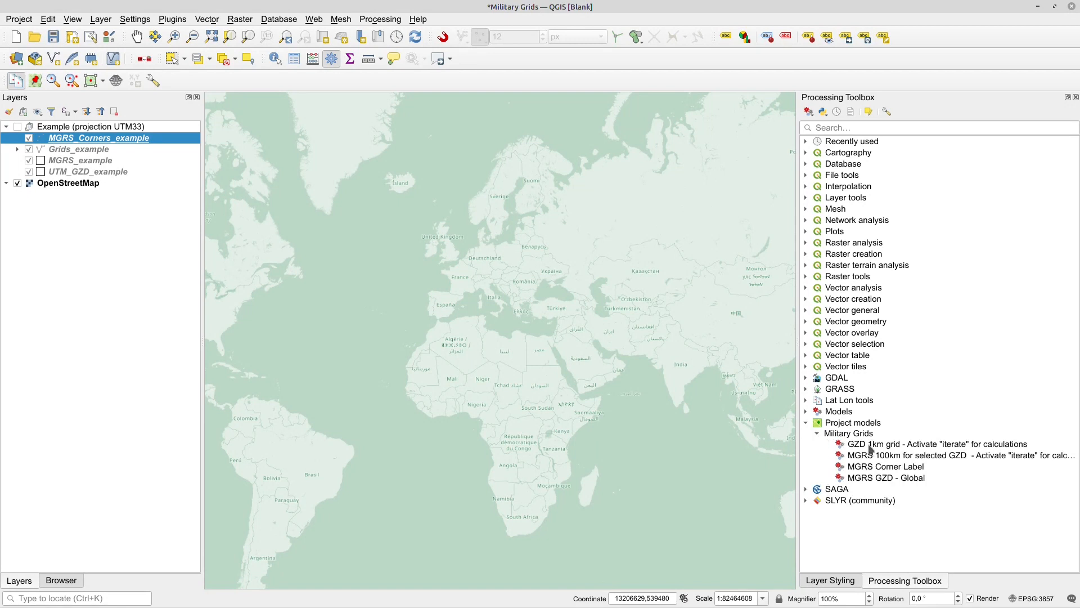
right_click(878, 477)
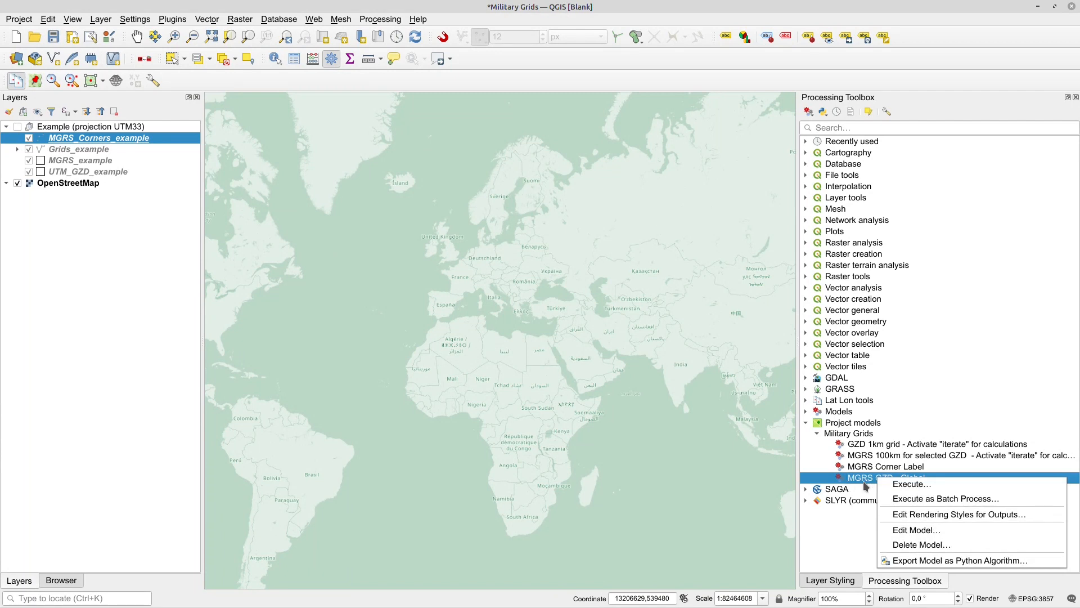
left_click(850, 527)
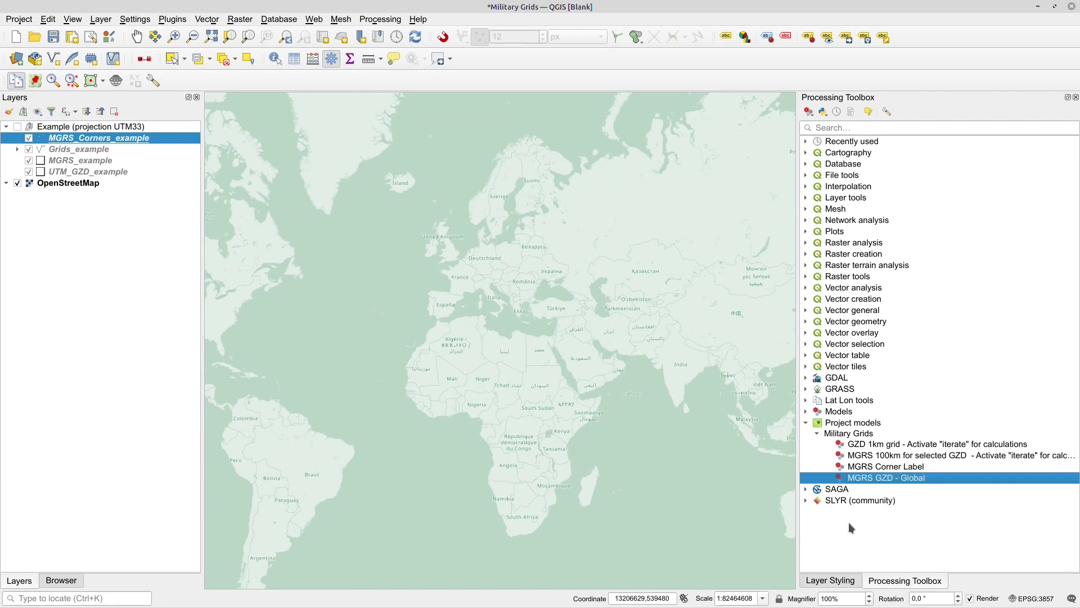
right_click(856, 478)
left_click(889, 529)
left_click_drag(514, 110, 559, 39)
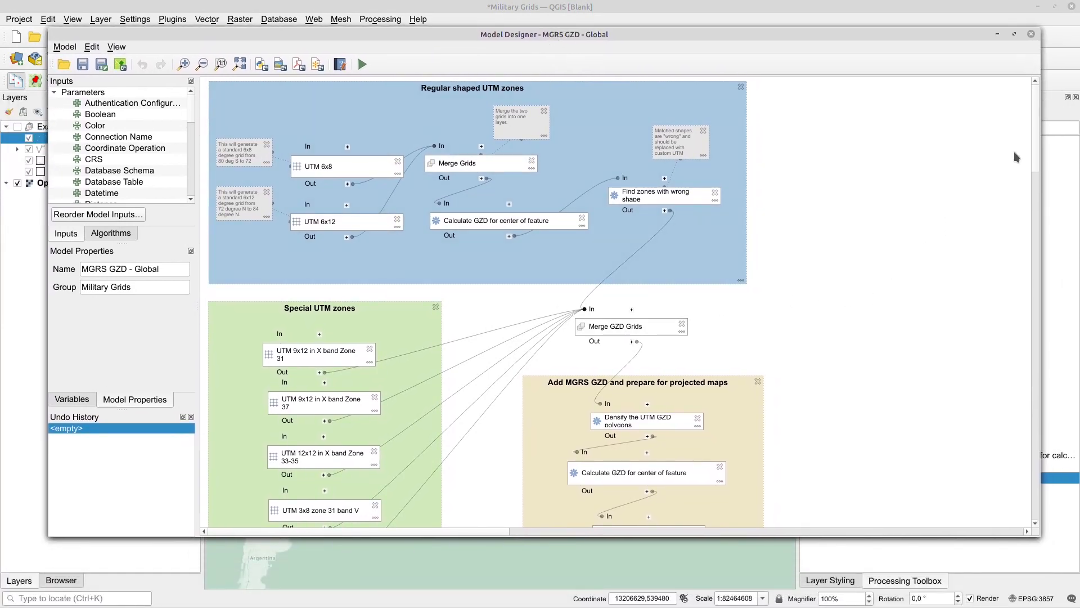
mouse_move(1038, 144)
left_mouse_down()
mouse_move(1036, 204)
mouse_move(1030, 144)
left_mouse_up()
left_click(1032, 35)
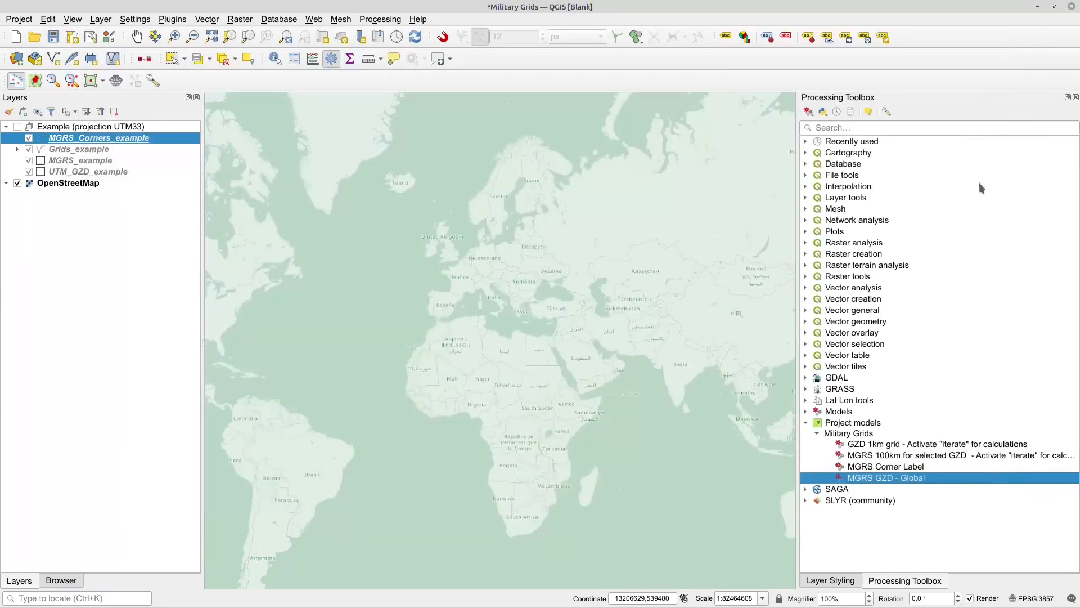
Step: Run the MGRS GZD - Global model to a temporary UTM_GZD layer and move that layer out of the Example group
double_click(841, 479)
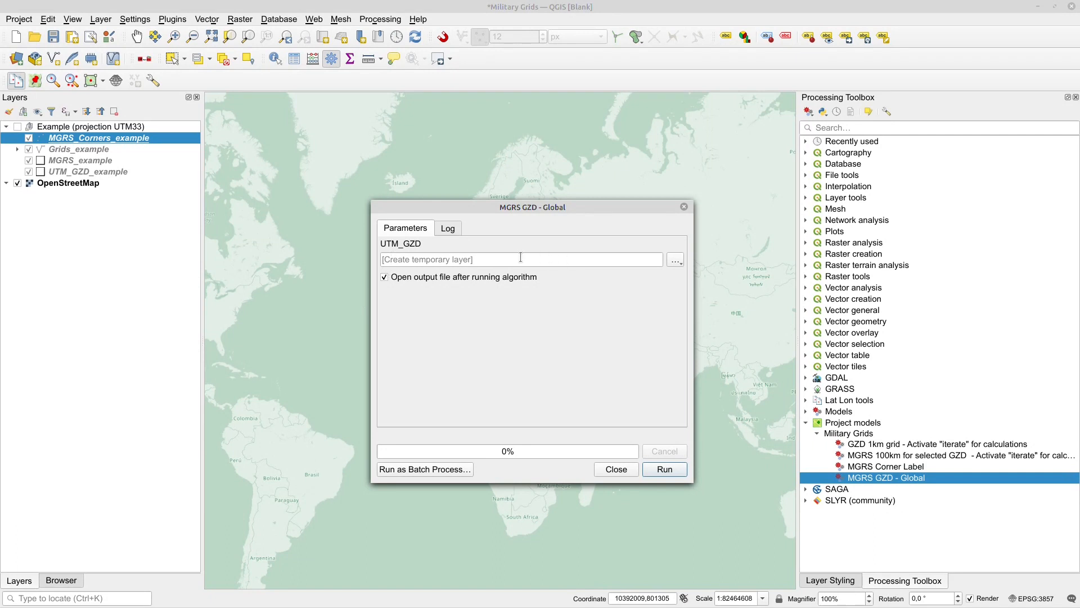
left_click(662, 474)
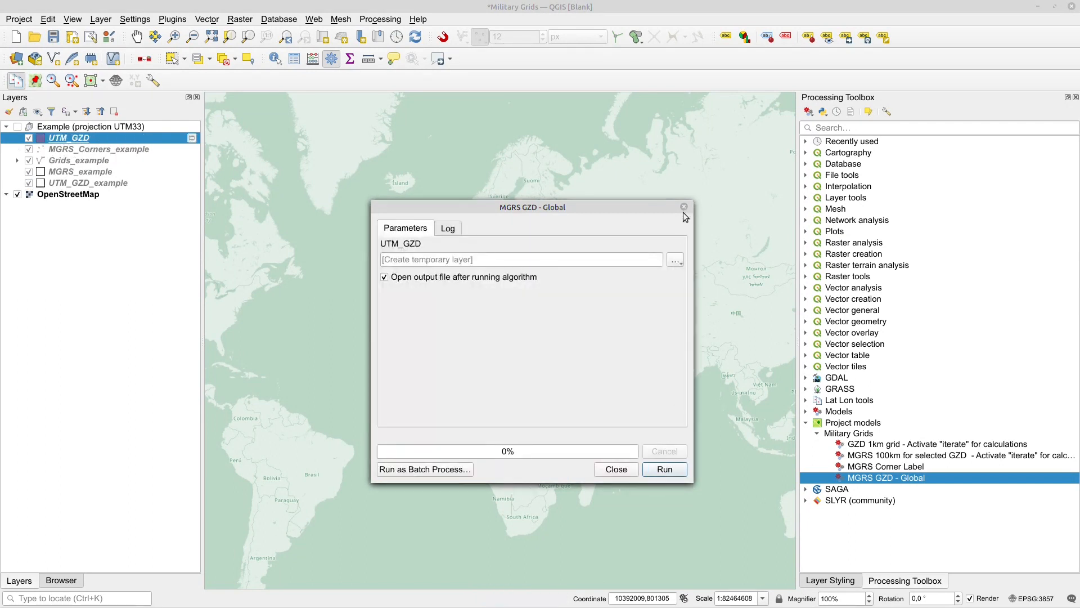
left_click(616, 469)
right_click(80, 142)
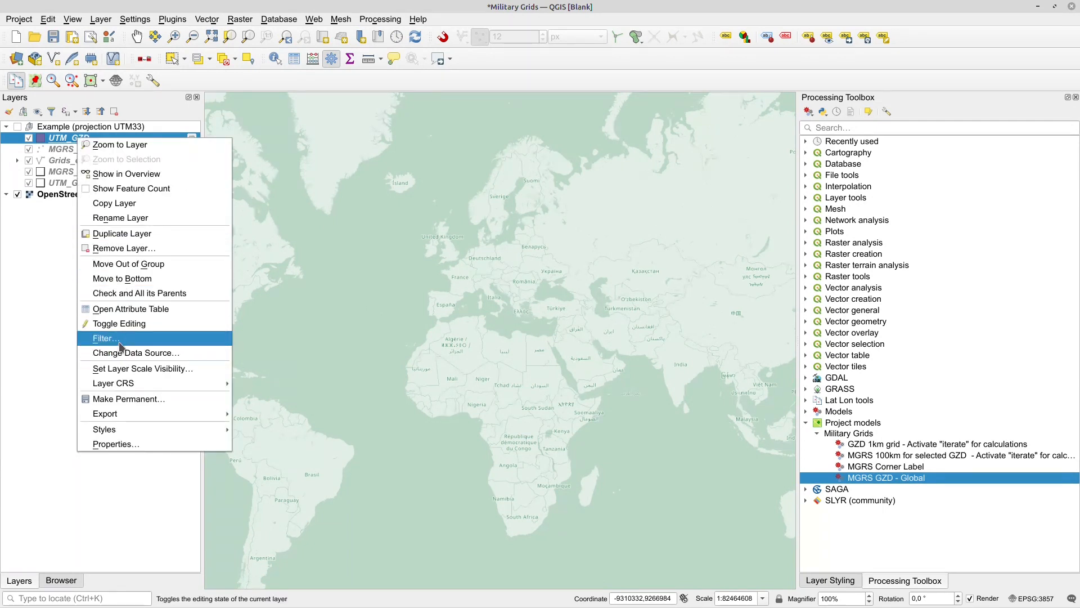
left_click(129, 264)
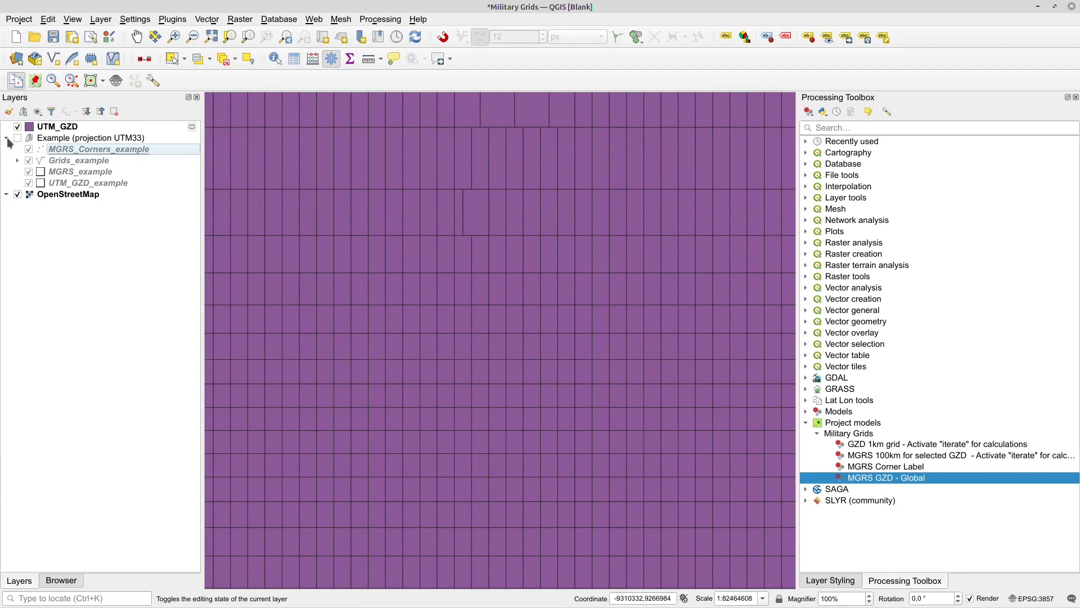
Step: Copy the style of the UTM_GZD_example layer and paste it onto the new UTM_GZD layer
left_click(6, 139)
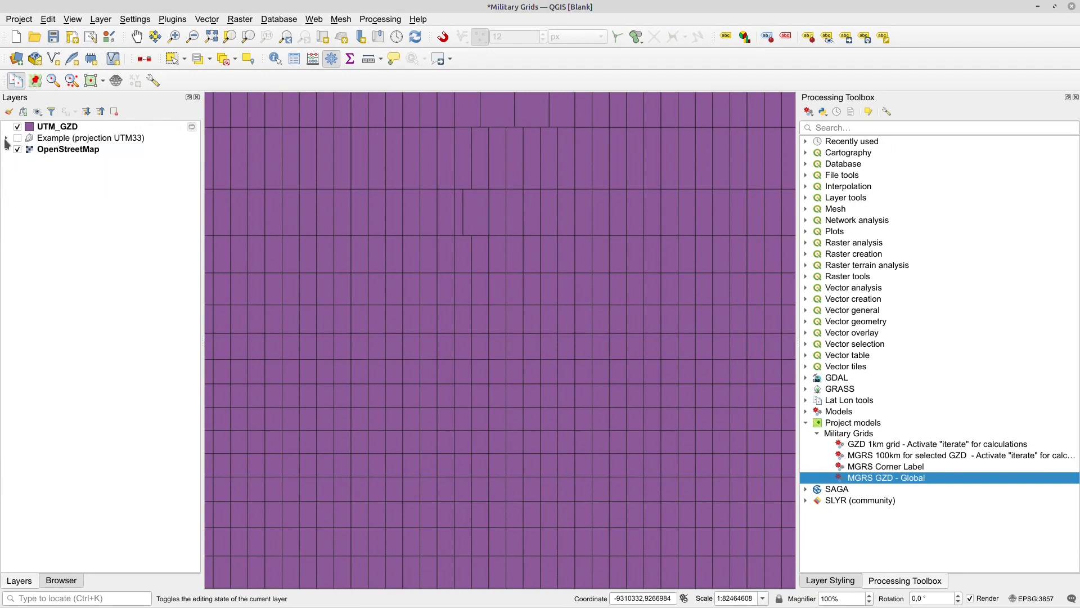
left_click(7, 139)
right_click(84, 185)
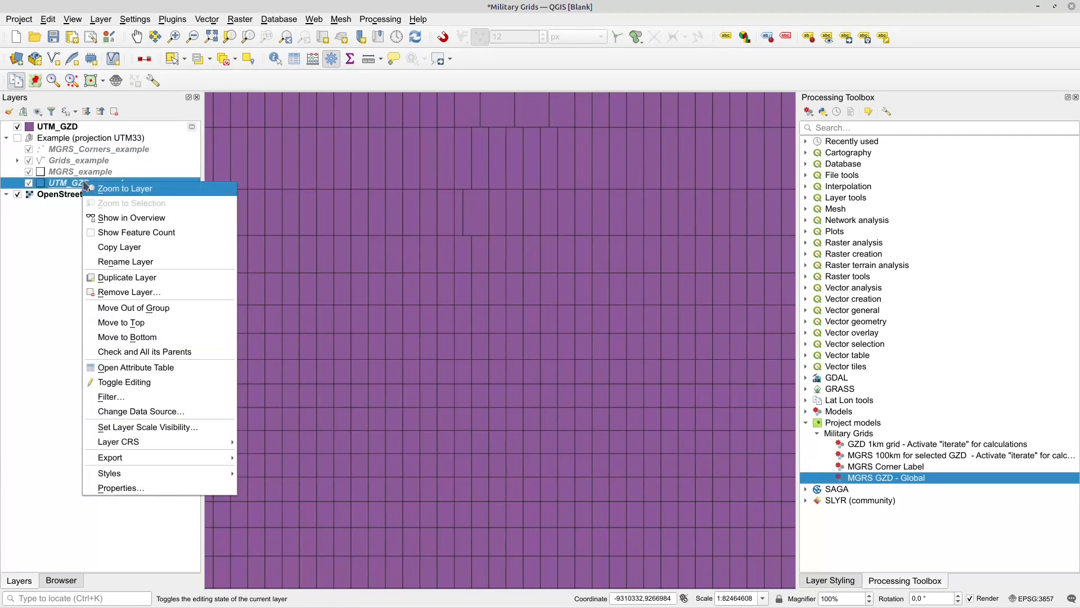
mouse_move(132, 473)
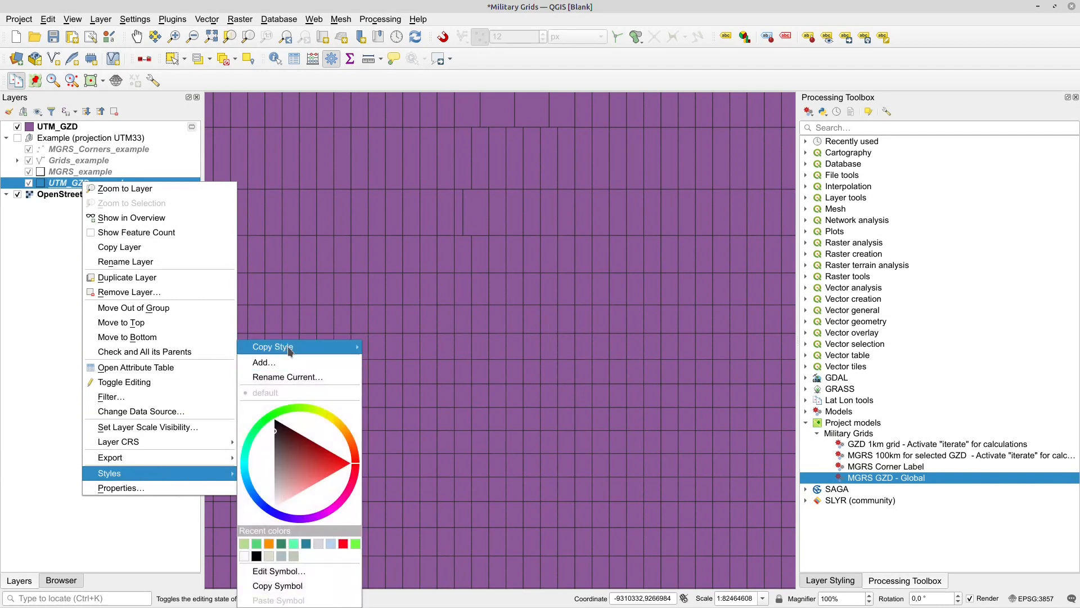
mouse_move(298, 347)
left_click(401, 348)
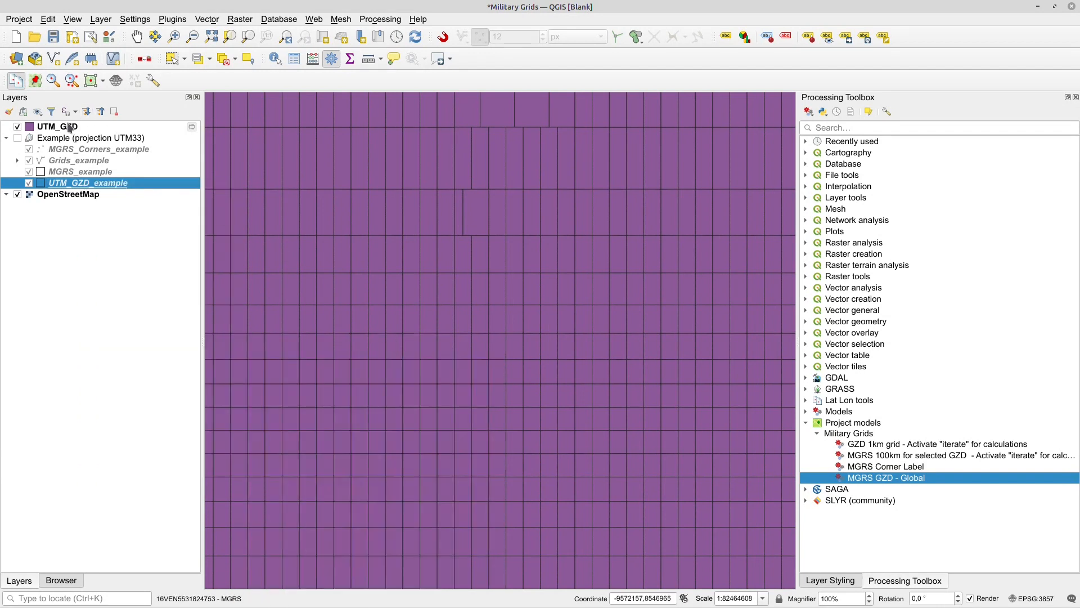
right_click(67, 125)
mouse_move(130, 384)
mouse_move(258, 349)
left_click(388, 349)
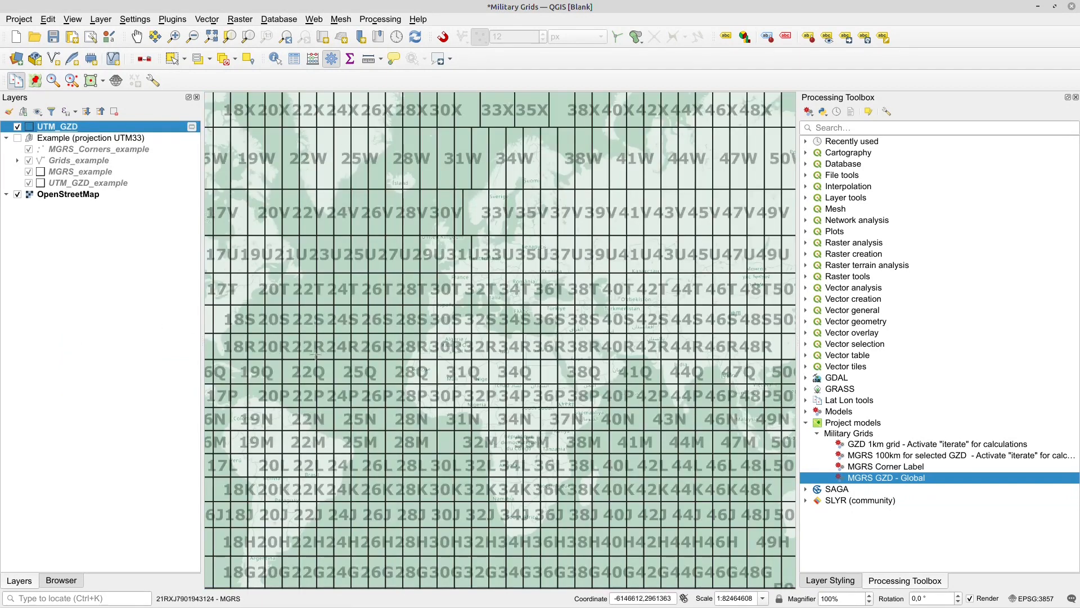
Step: Inspect the grid zones over Europe and Scandinavia, and sort the UTM_GZD attribute table by GZD in ascending order
scroll(497, 206, "down", 2)
scroll(497, 206, "up", 4)
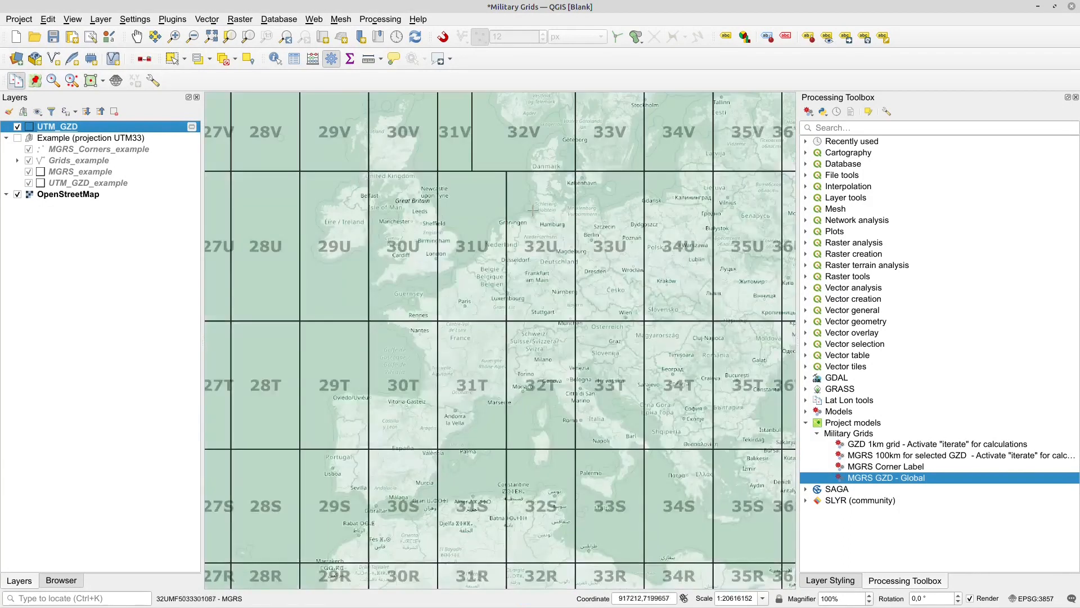
scroll(533, 208, "down", 1)
left_click_drag(562, 192, 527, 338)
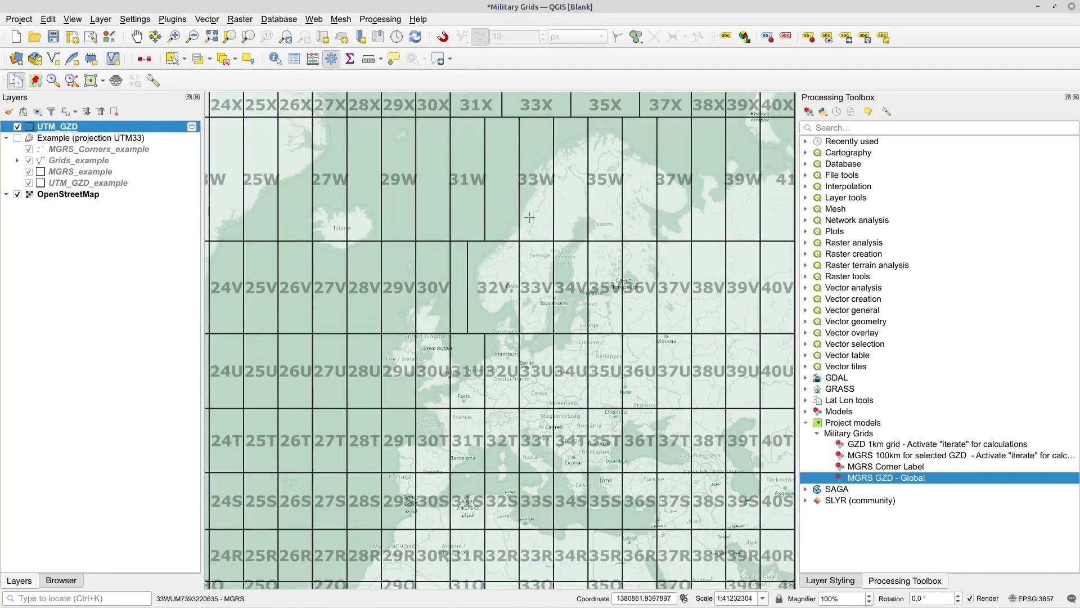
scroll(540, 209, "up", 1)
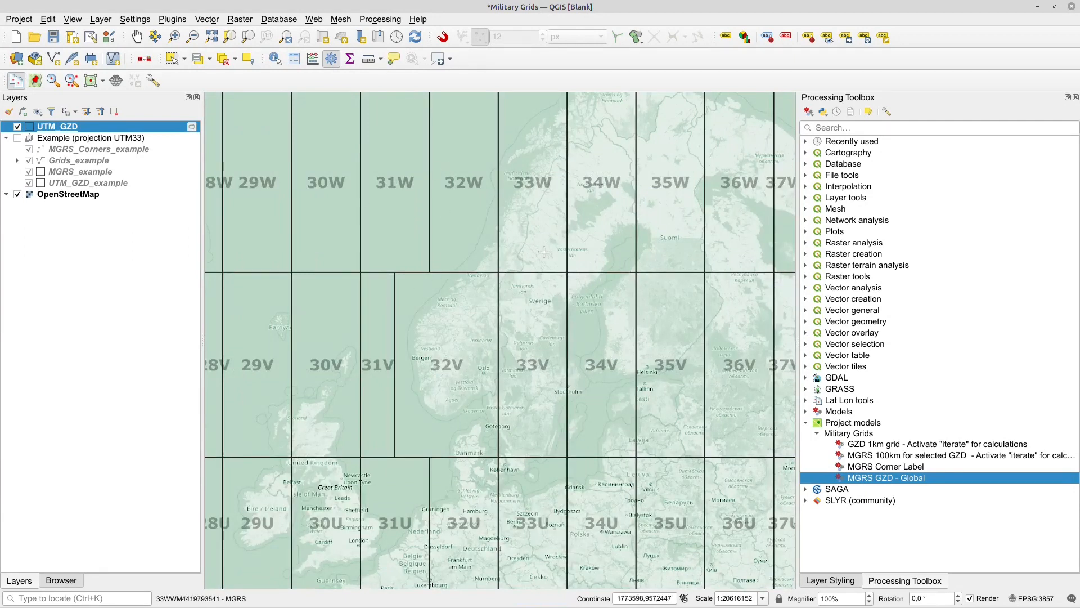
left_click_drag(553, 131, 539, 220)
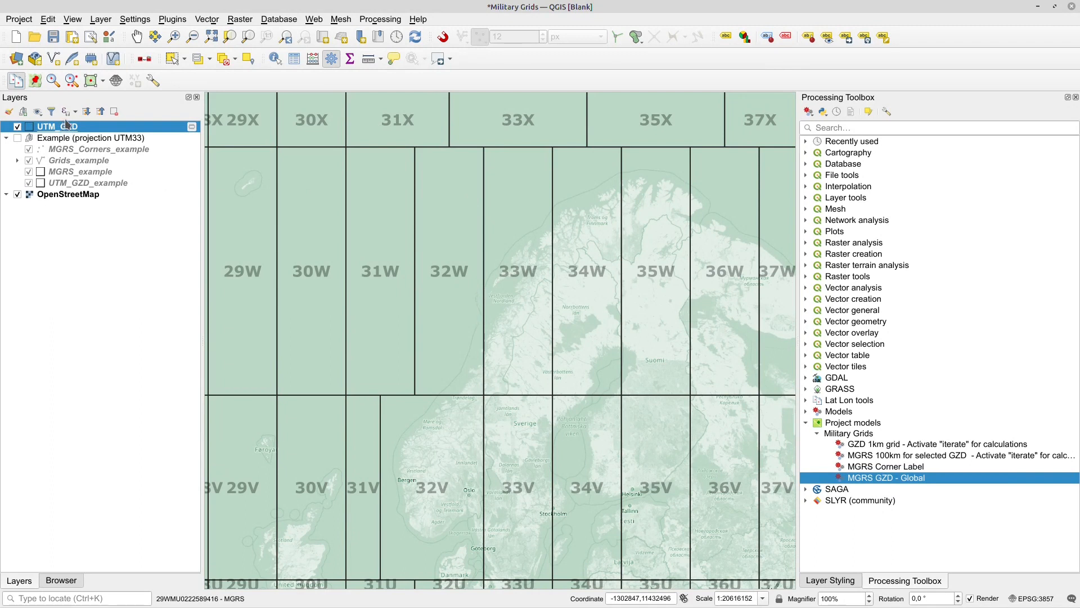
key("F6")
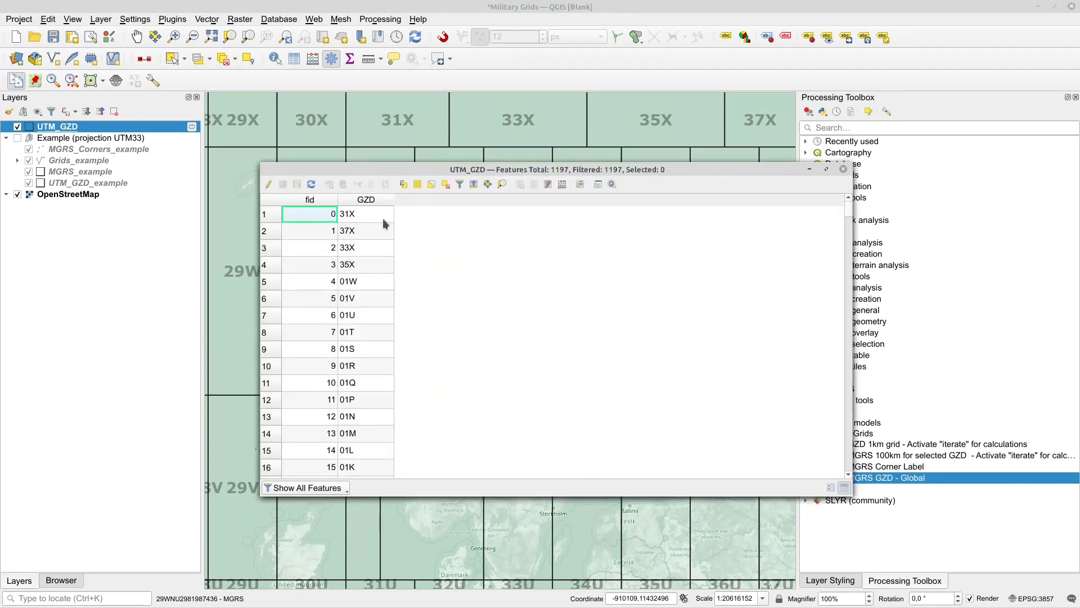
left_click(364, 202)
left_click(364, 201)
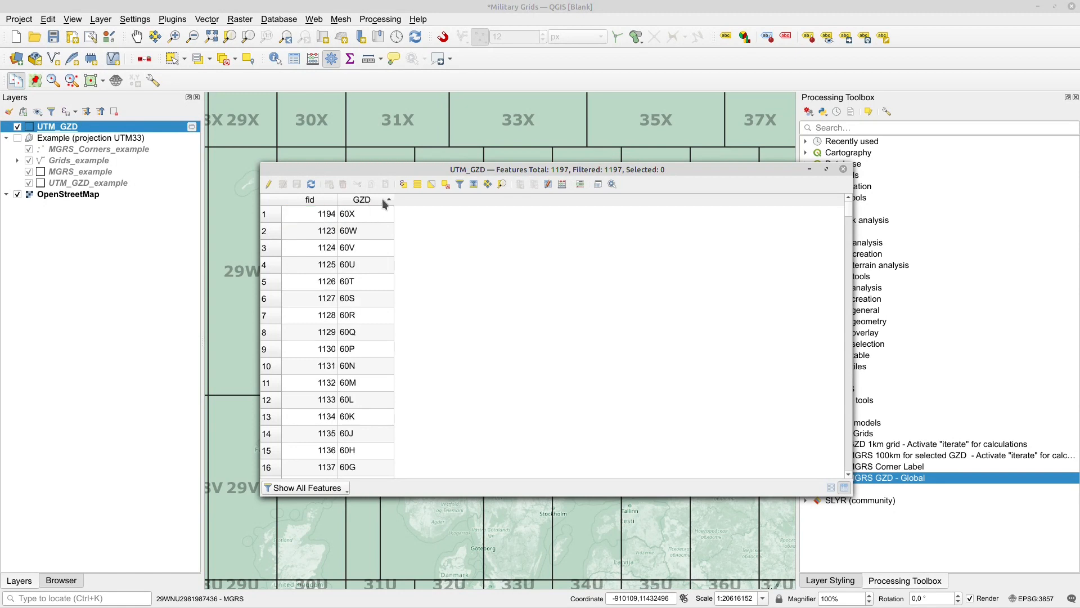
left_click(366, 201)
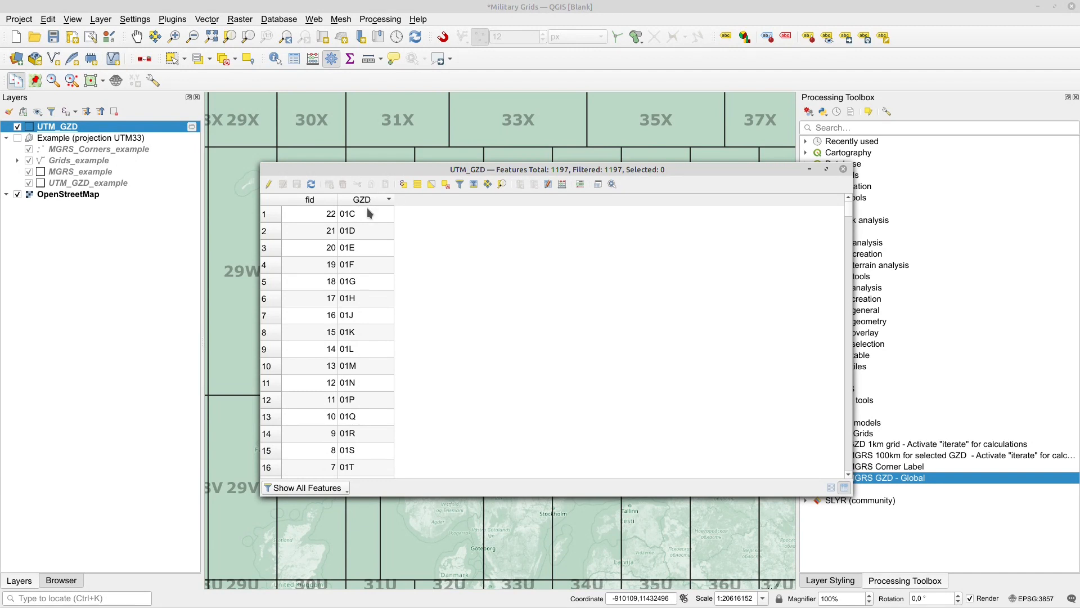
Step: Look through the UTM_GZD attribute table, close it, and examine the layer's symbology and GZD label settings
scroll(380, 383, "down", 12)
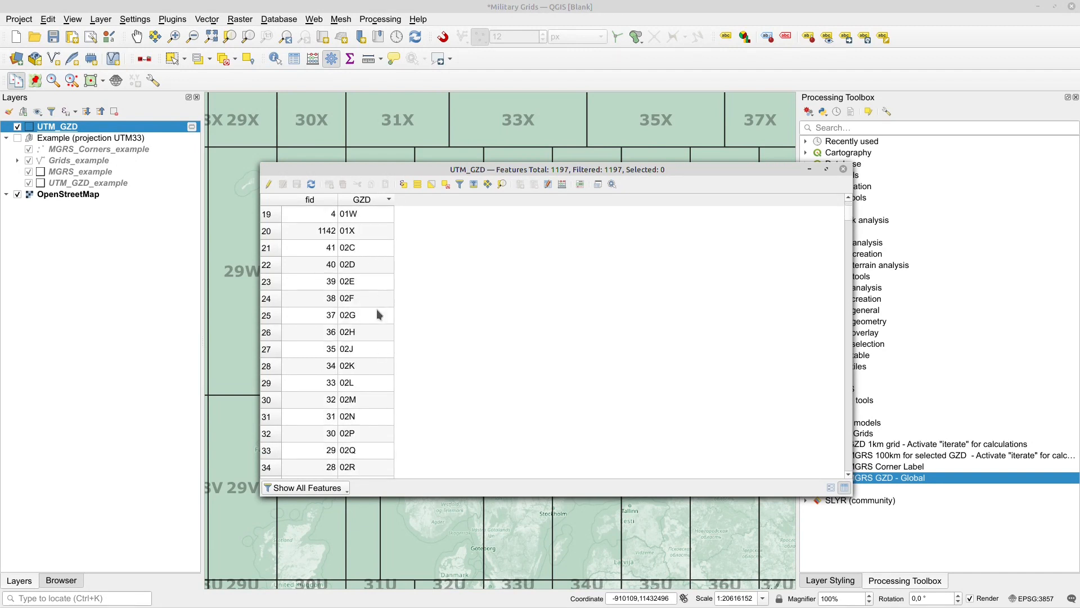
left_click(844, 170)
left_click(835, 582)
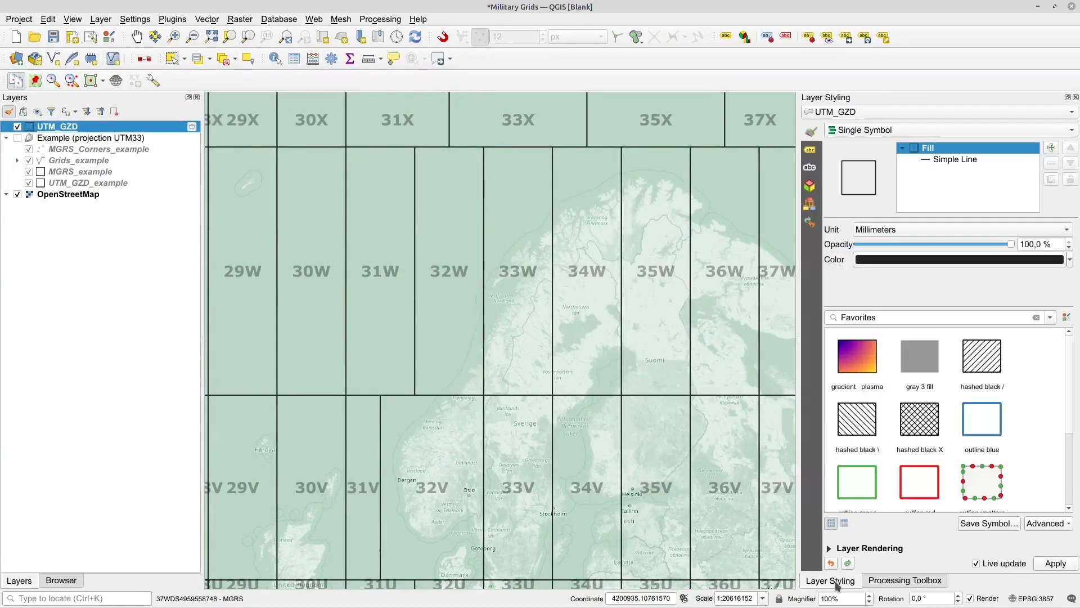
left_click(811, 151)
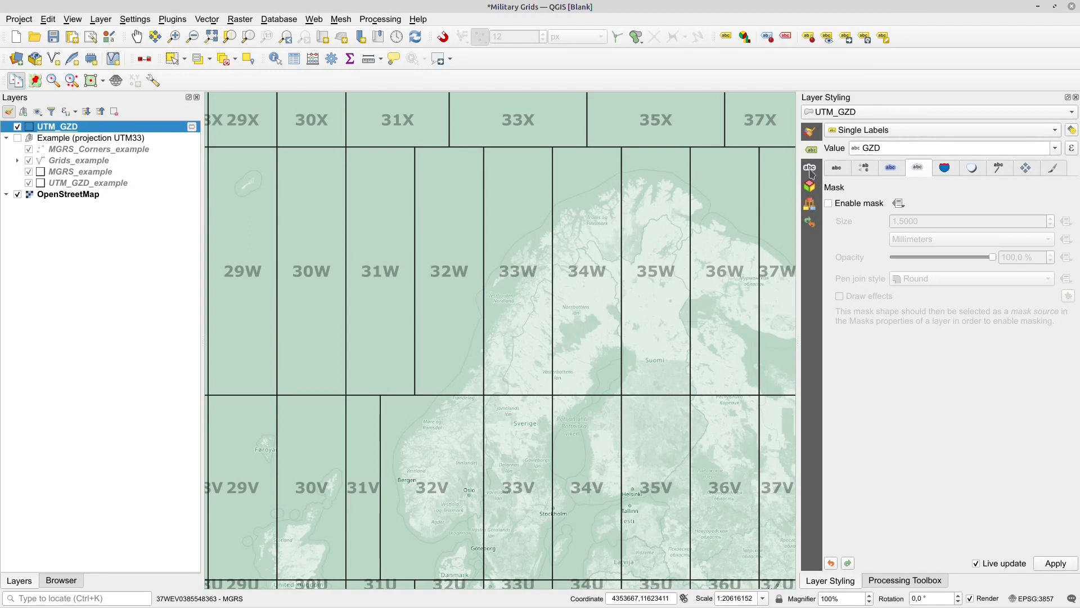
left_click(811, 134)
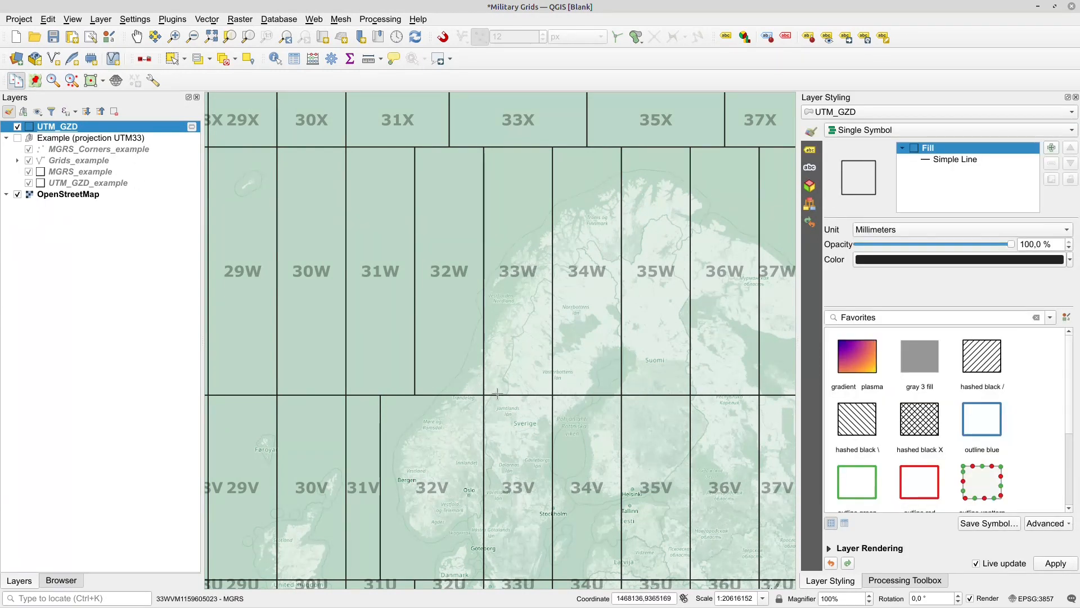
Step: Select the six grid zones 32V, 33V, 34V, 32U, 33U and 34U of the UTM_GZD layer on the map
left_click_drag(522, 444, 503, 305)
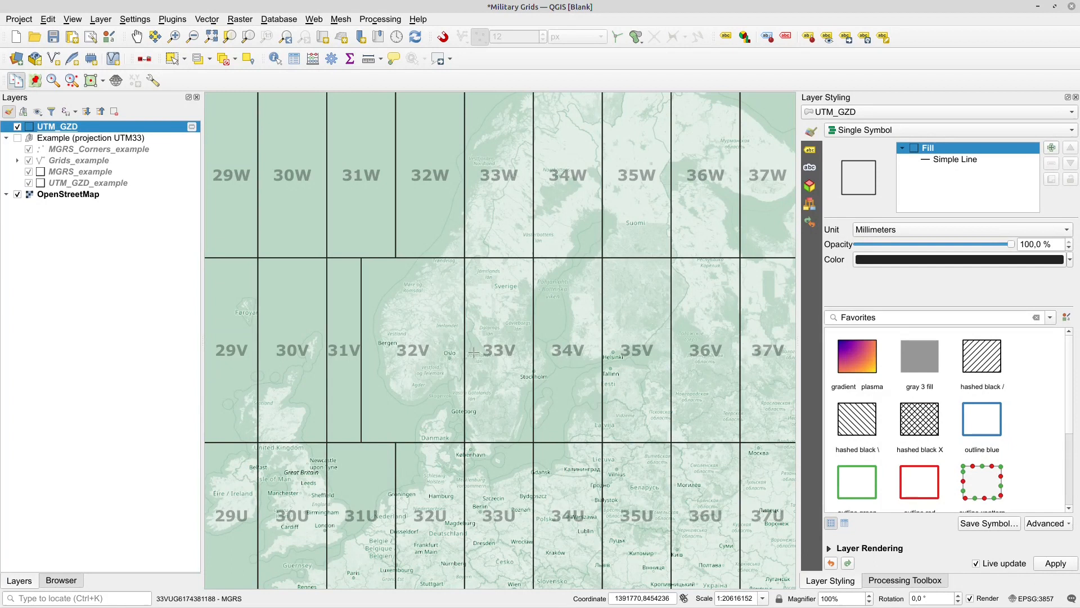
scroll(551, 368, "down", 1)
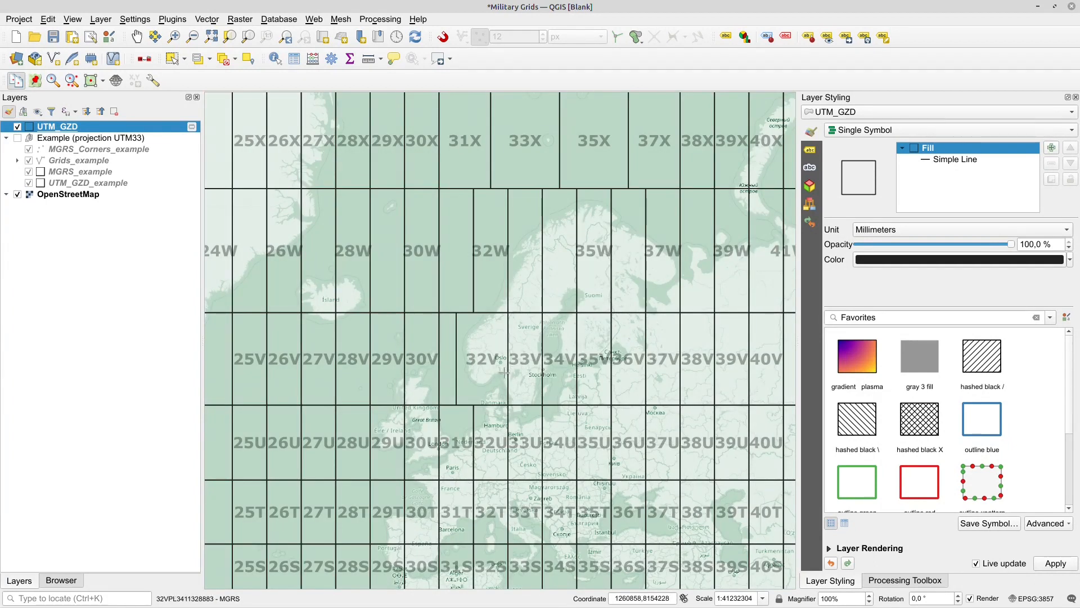
left_click(171, 59)
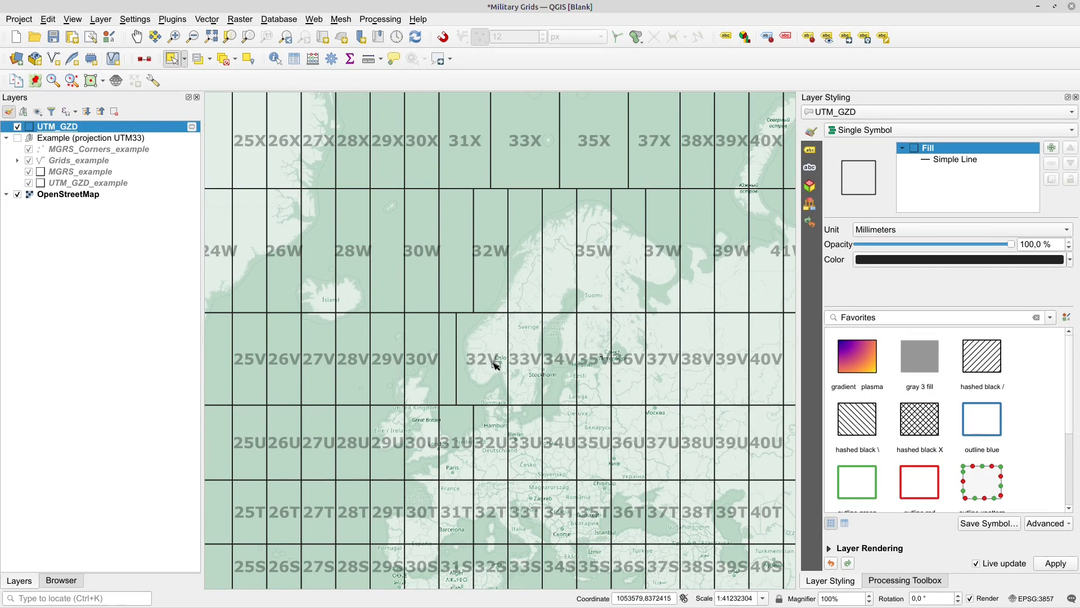
left_click_drag(488, 359, 559, 441)
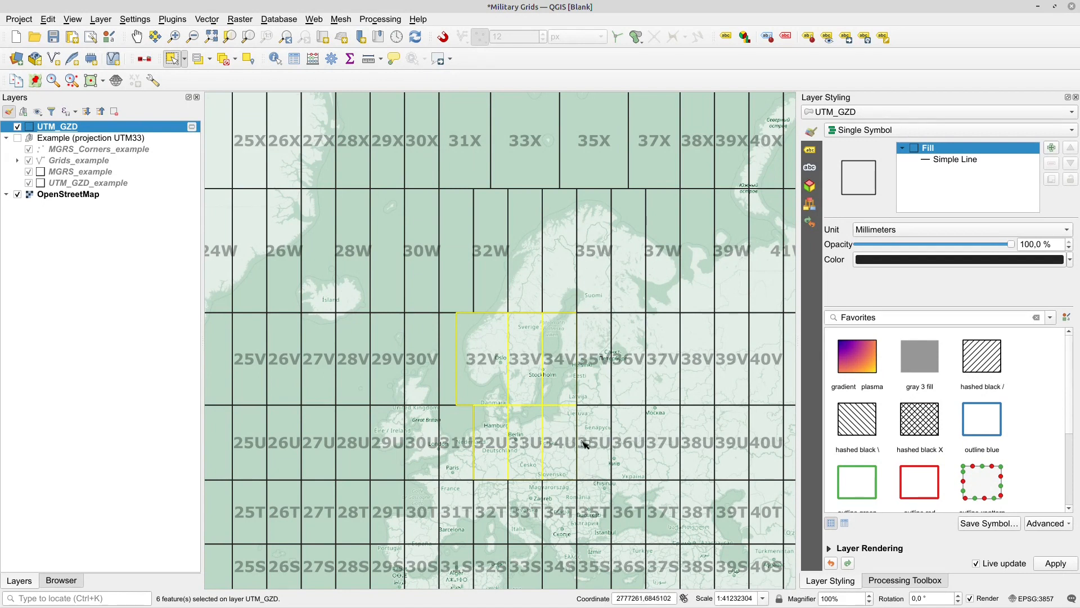
Step: Run the MGRS 100km for selected GZD model on UTM_GZD, iterating over selected features only, with temporary output layers
left_click(880, 585)
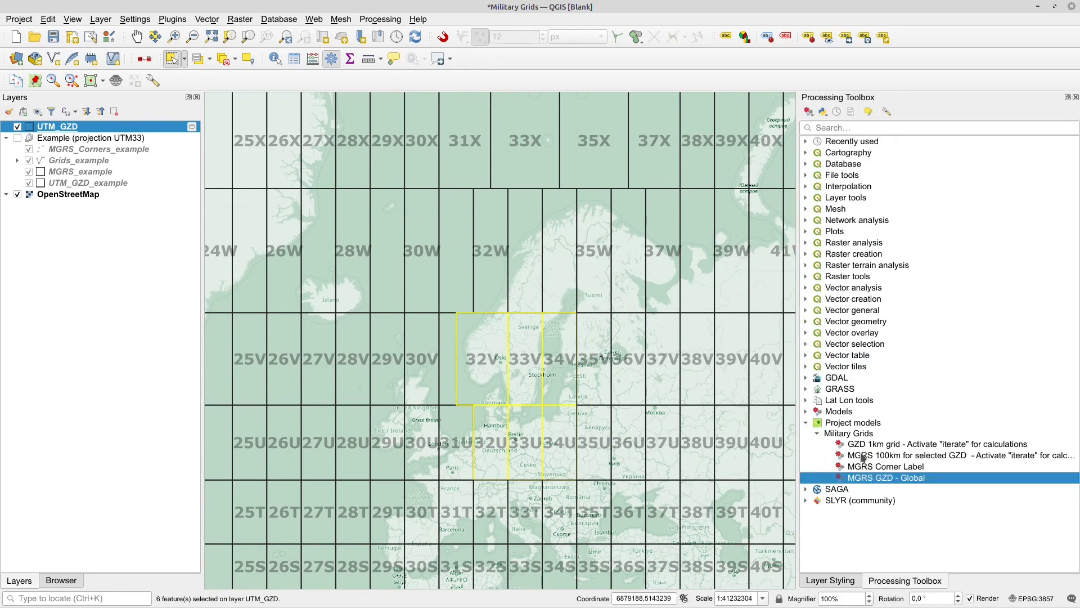
double_click(855, 459)
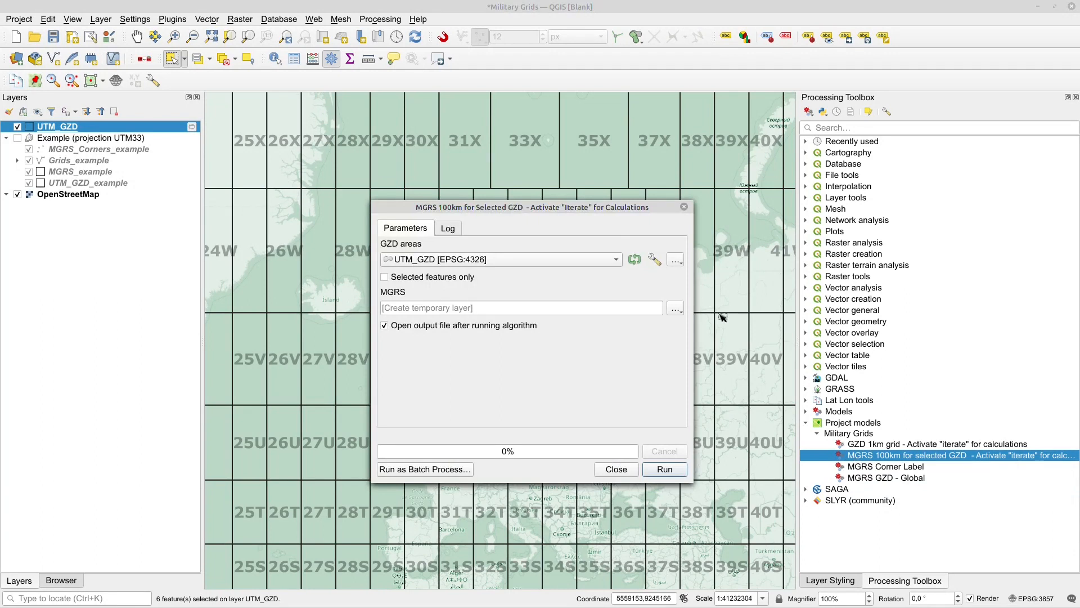
left_click_drag(559, 208, 566, 100)
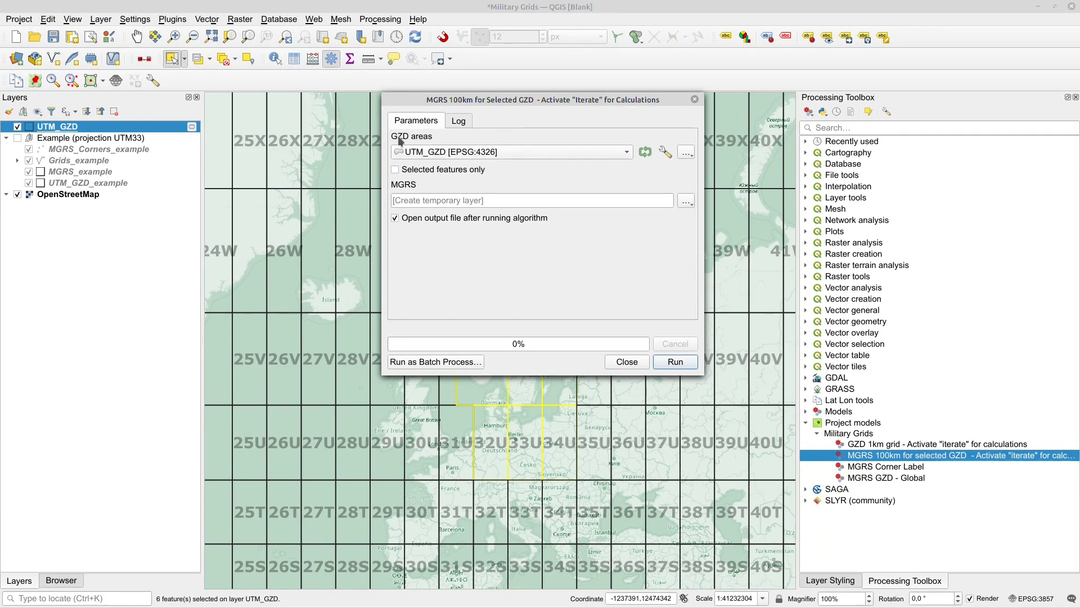
left_click(424, 153)
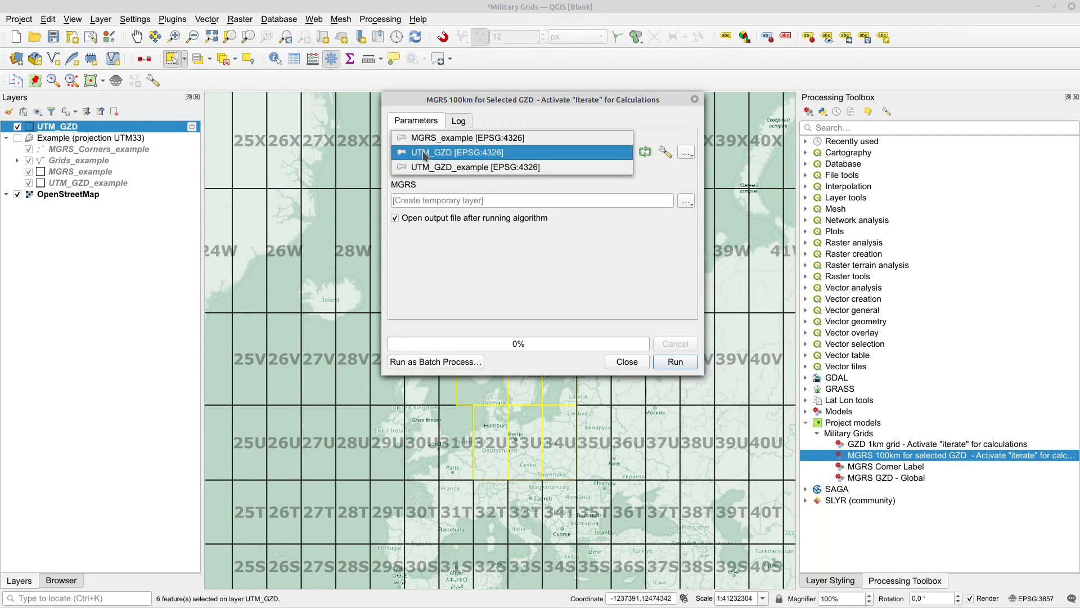
left_click(463, 158)
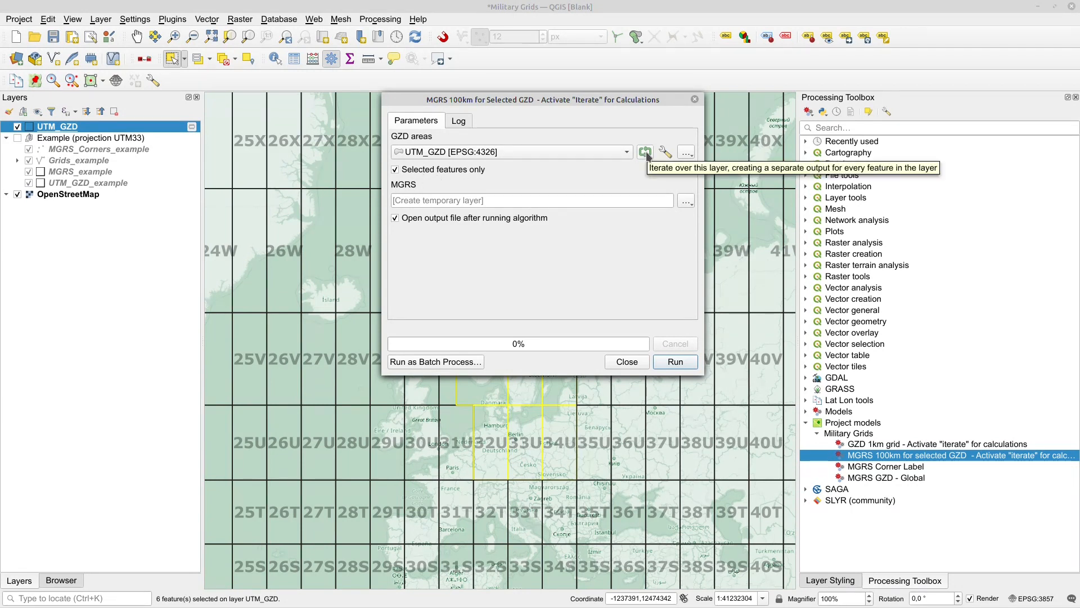
left_click_drag(608, 100, 811, 120)
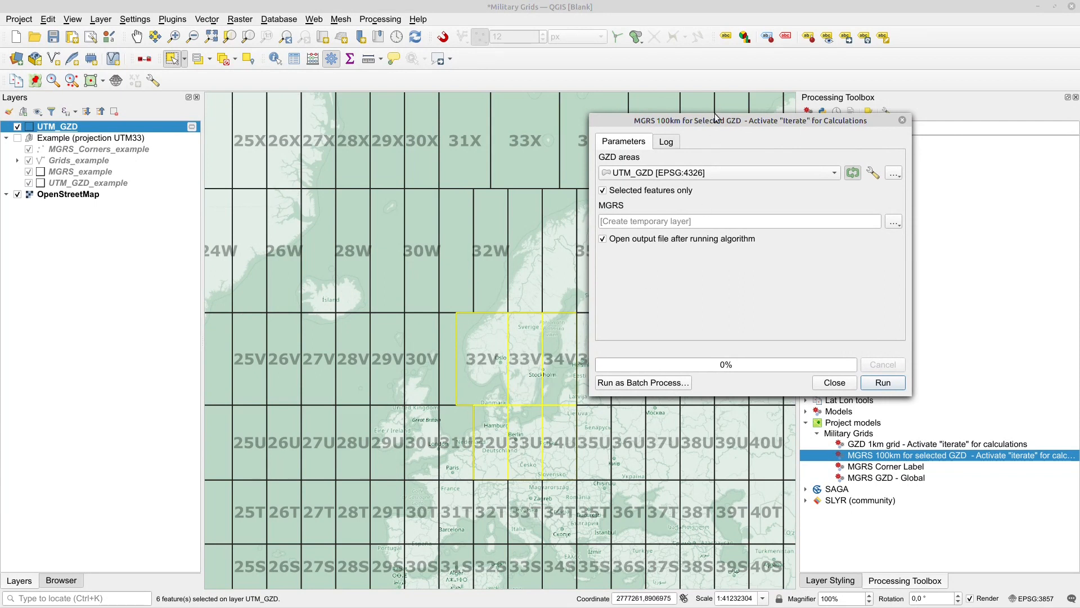
left_click_drag(714, 119, 609, 102)
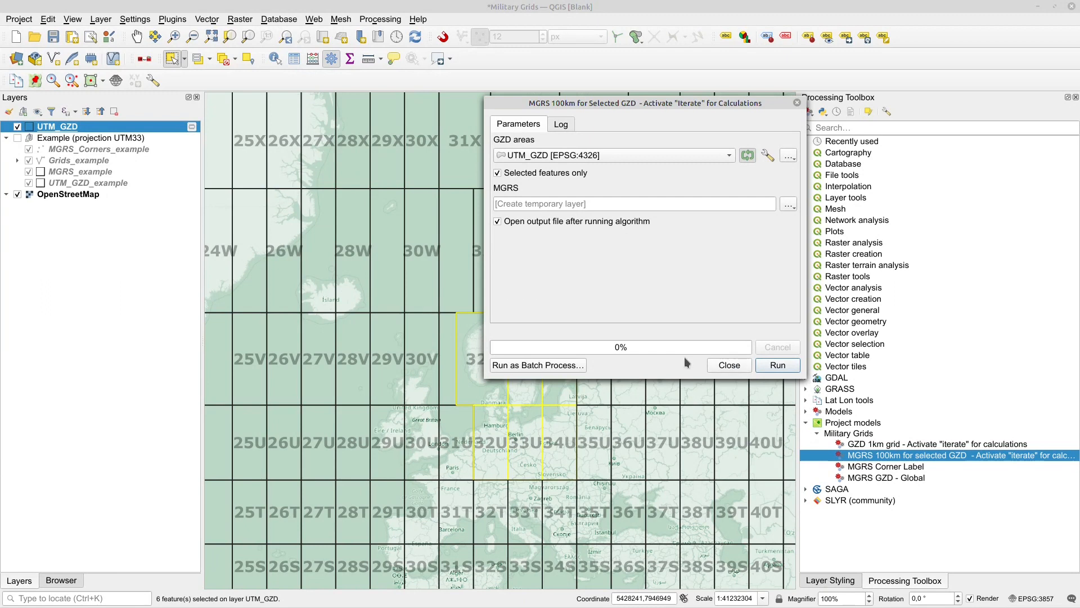
left_click(776, 366)
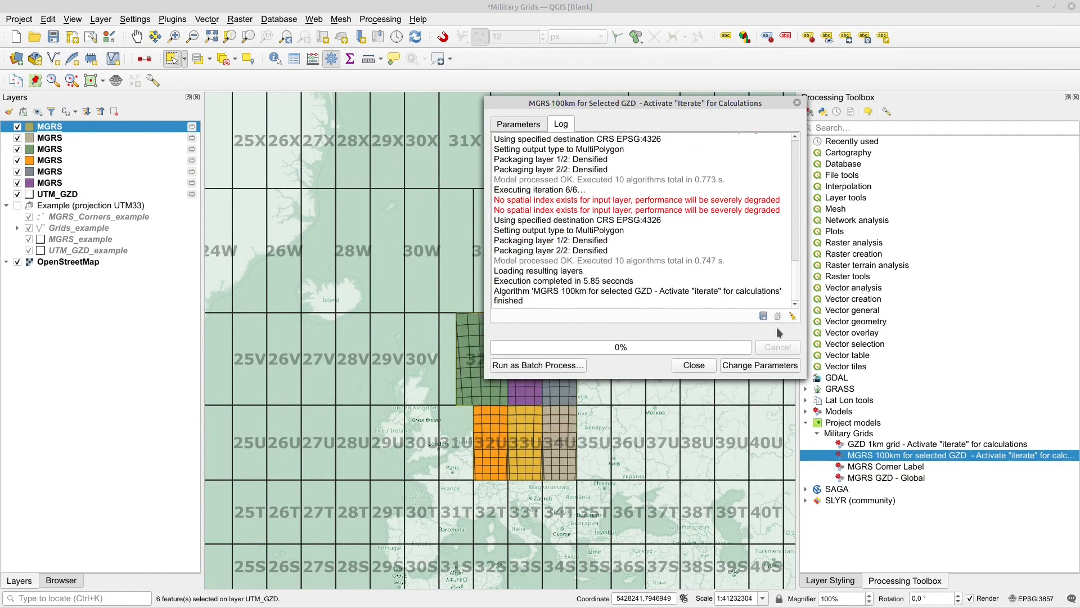
left_click(694, 366)
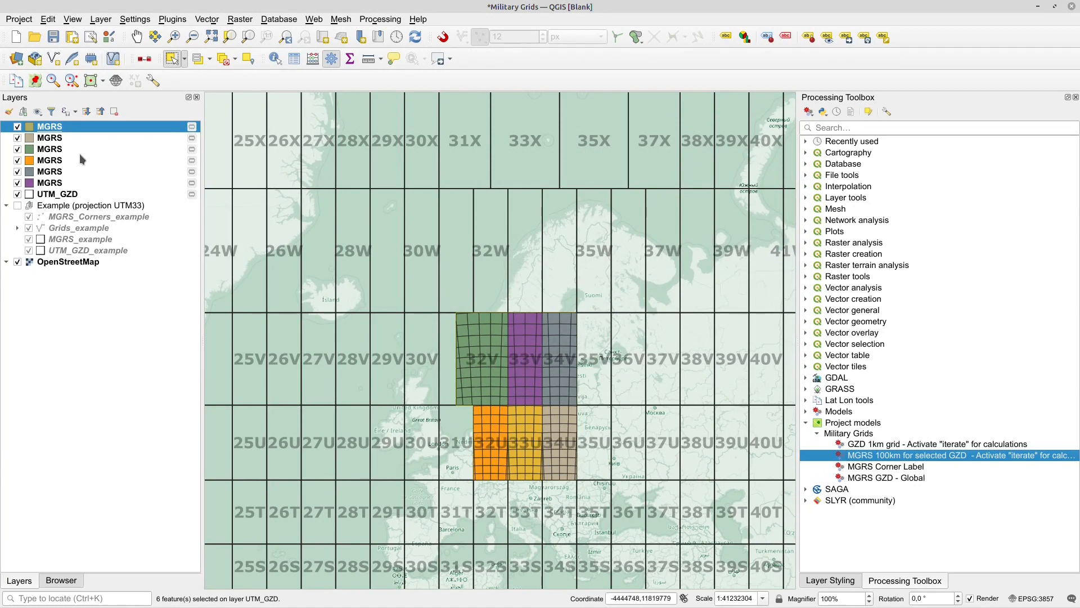
Step: Merge the six MGRS layers into one temporary layer with Merge vector layers
left_click(49, 185, "shift")
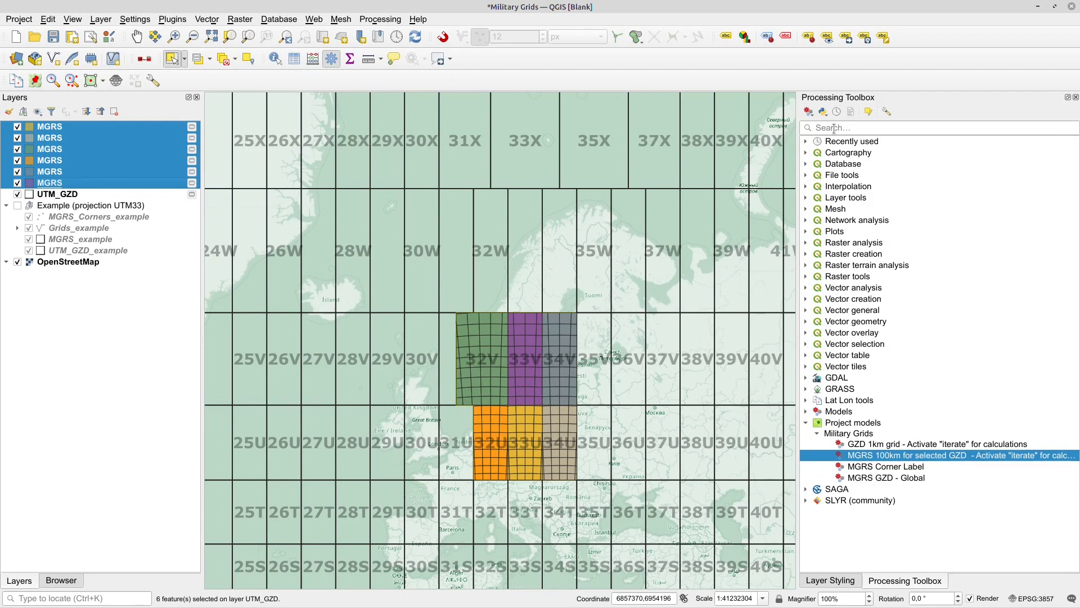
left_click(806, 142)
left_click(859, 175)
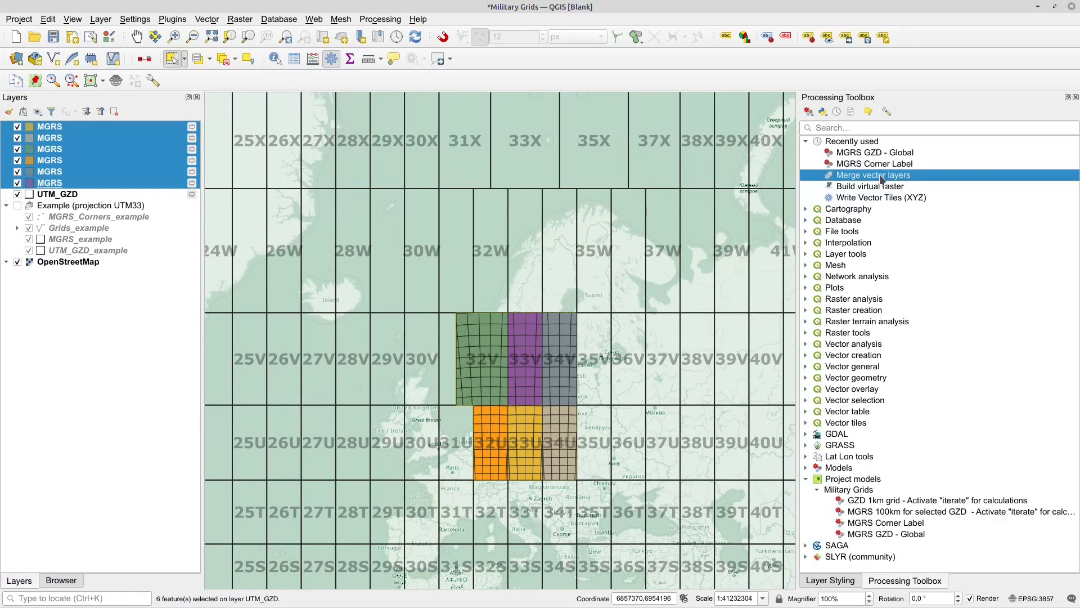
double_click(882, 176)
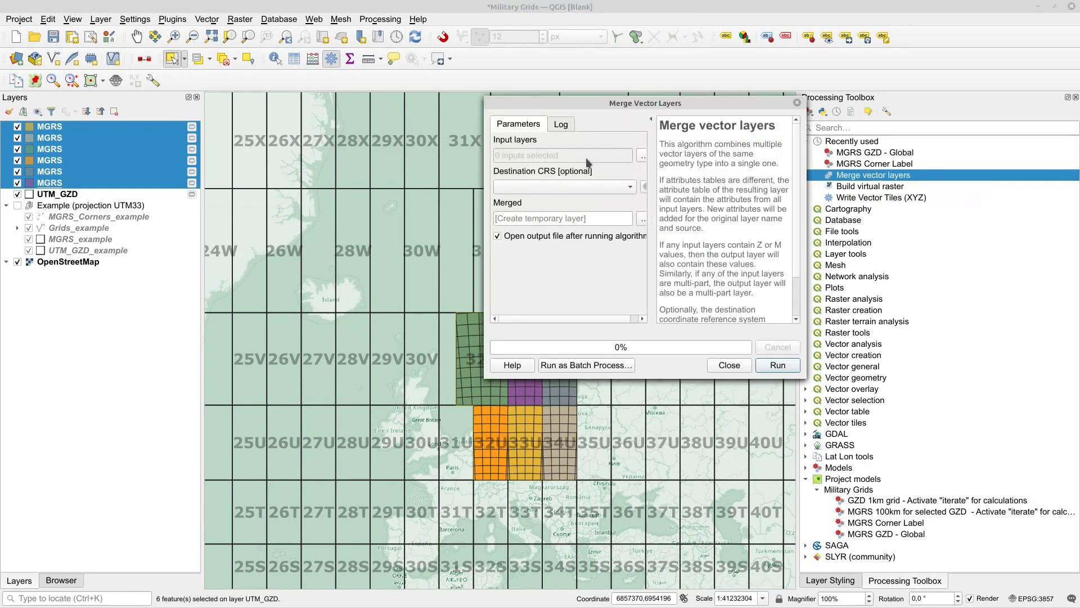
left_click(643, 156)
left_click(503, 170)
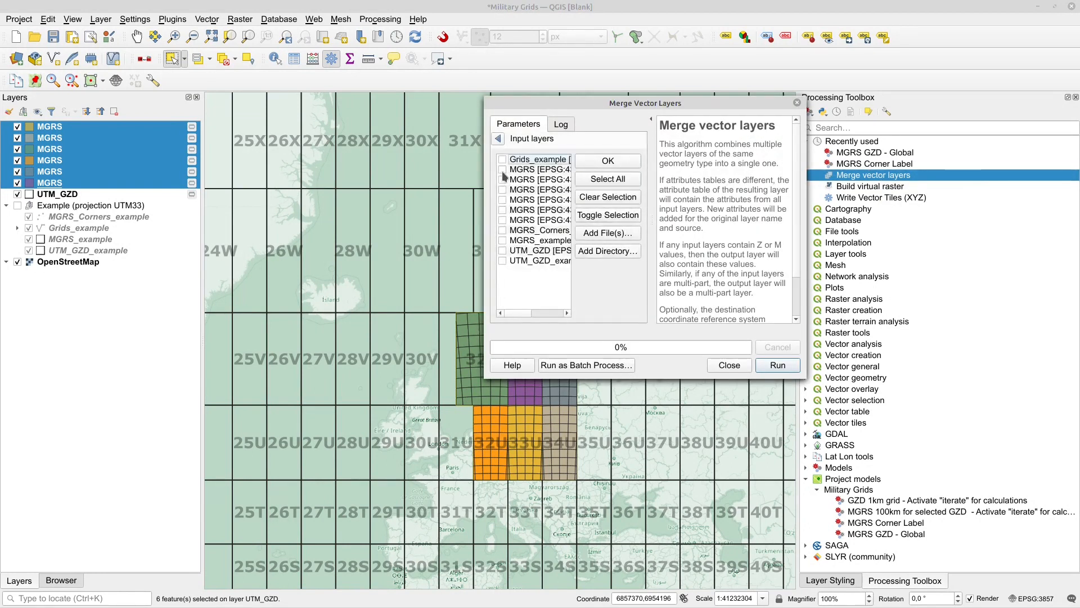
left_click(502, 179)
left_click(503, 190)
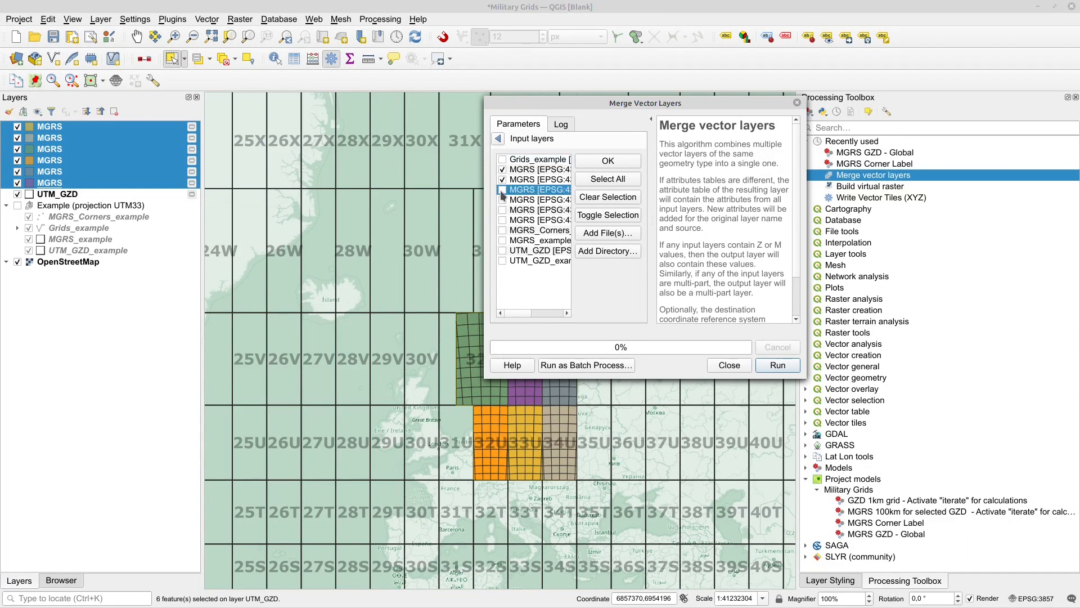
left_click(503, 211)
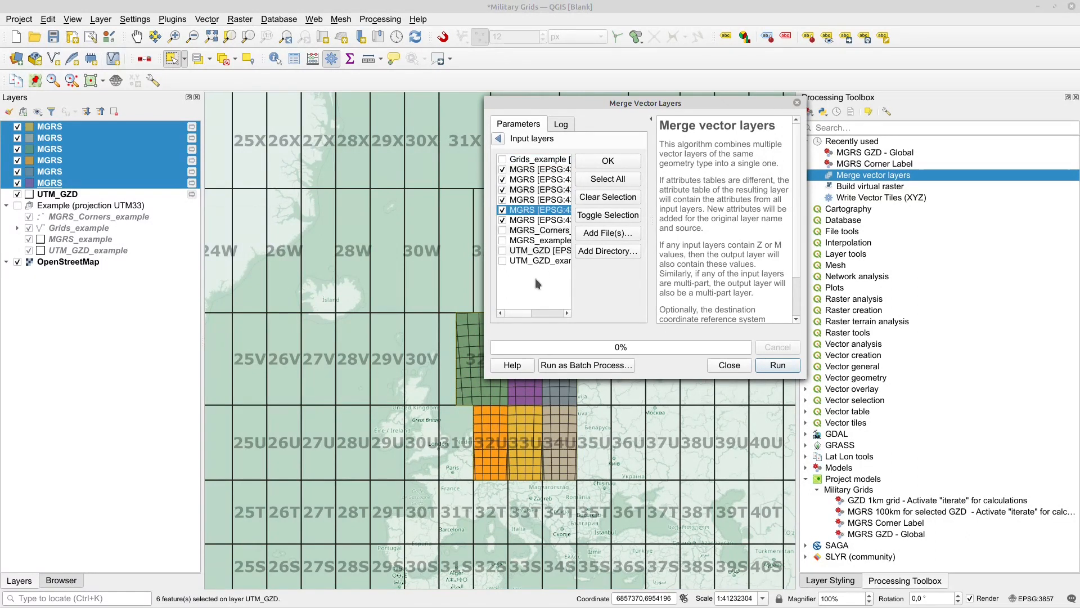
left_click(608, 164)
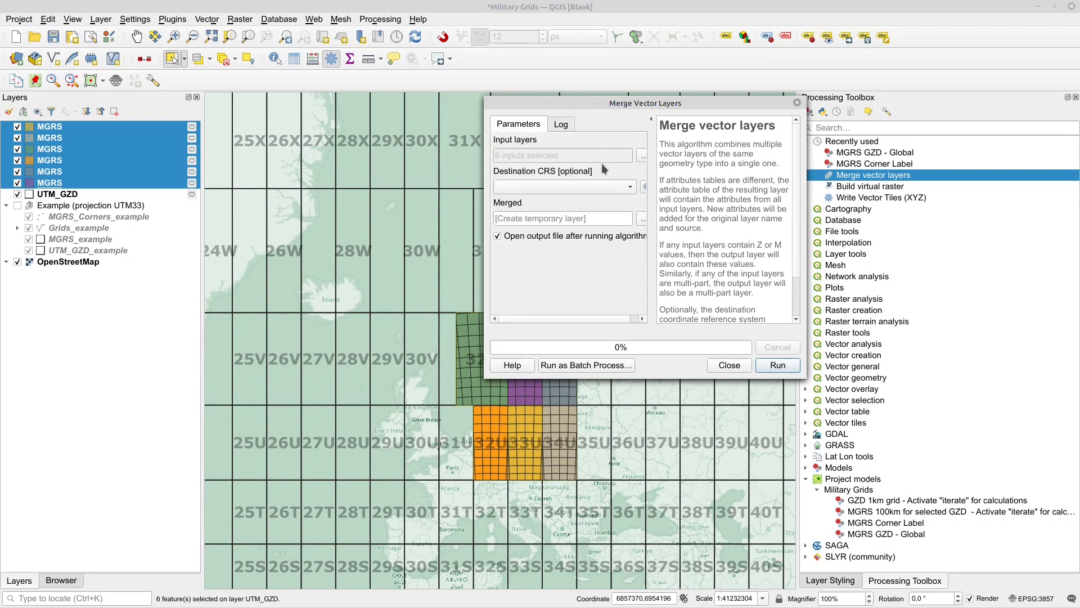
left_click(777, 365)
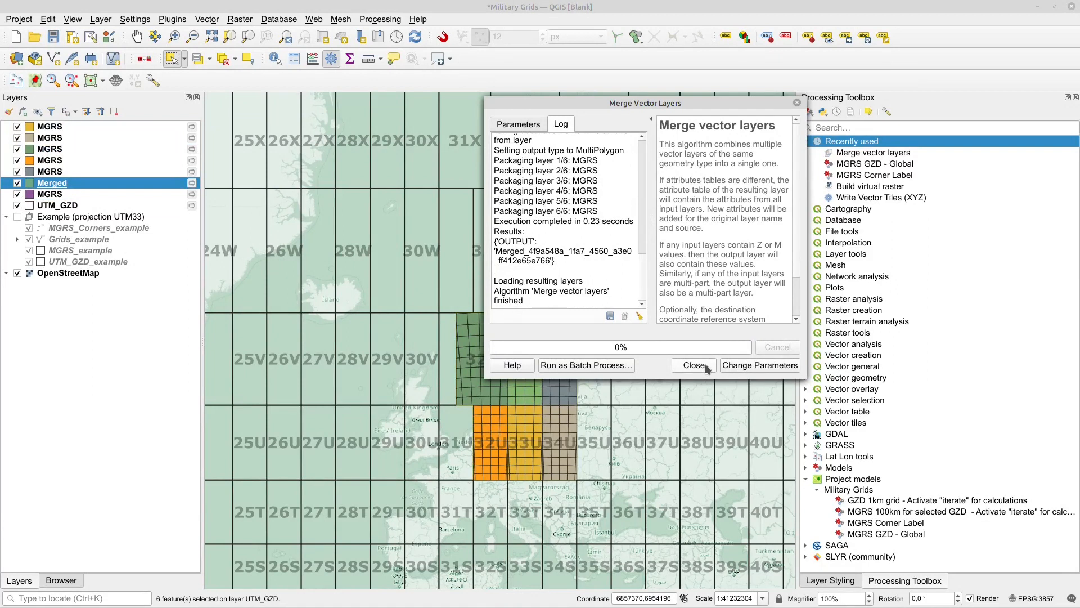
left_click(694, 365)
Step: Remove the six separate MGRS layers from the project, keeping the Merged layer
left_click(61, 198)
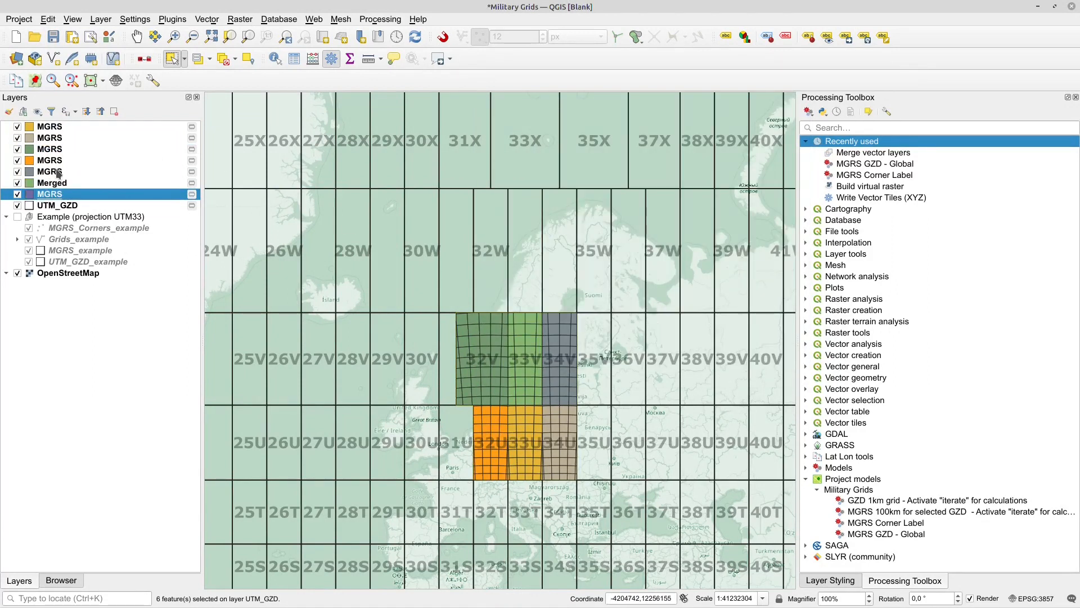
left_click(53, 128, "shift")
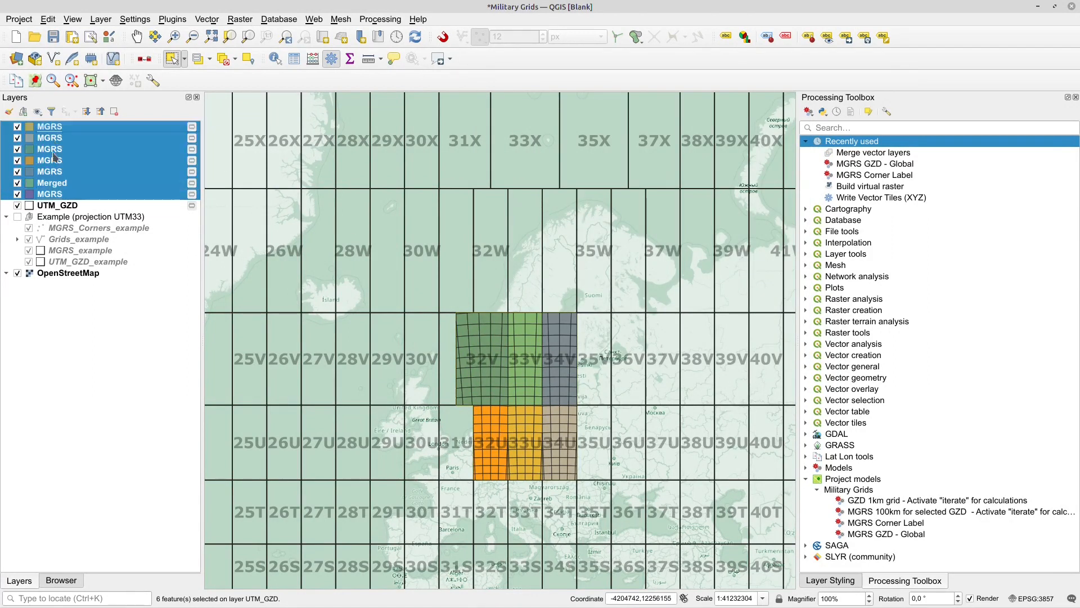
left_click(57, 186, "ctrl")
key("Delete")
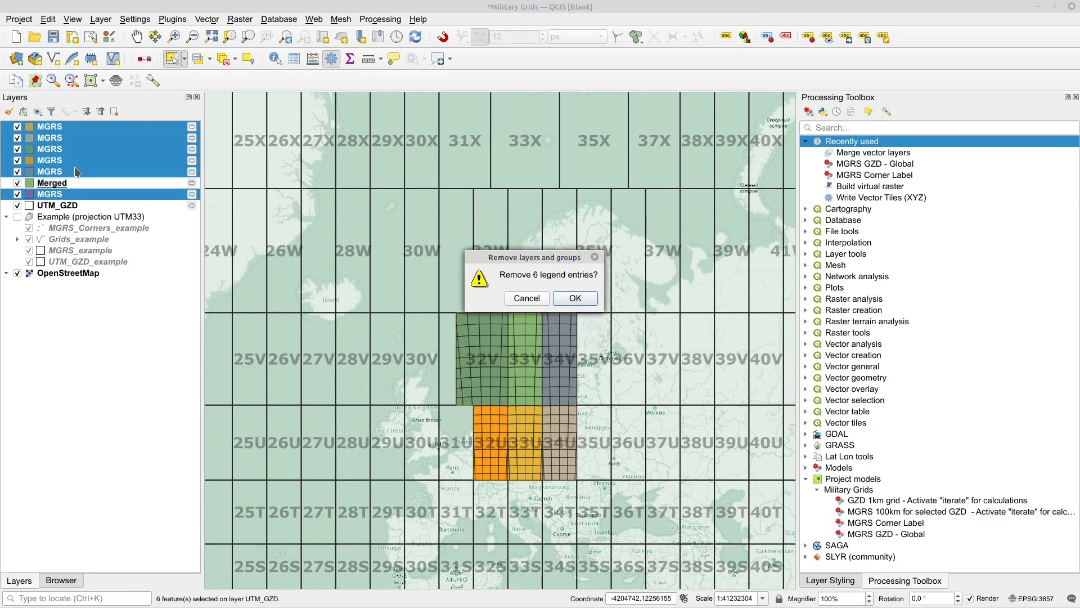
key("Return")
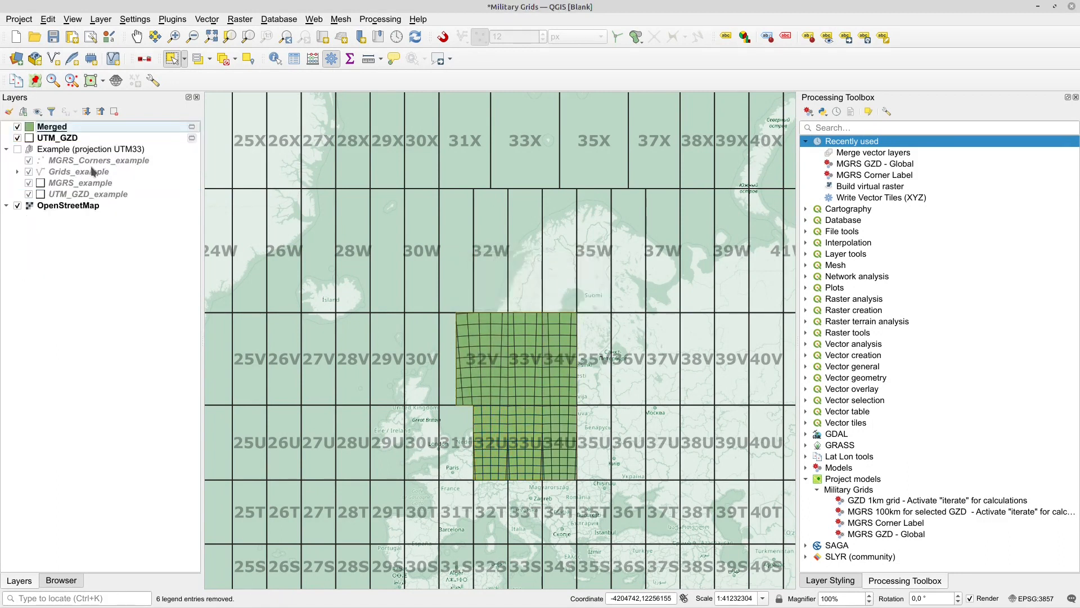
right_click(55, 130)
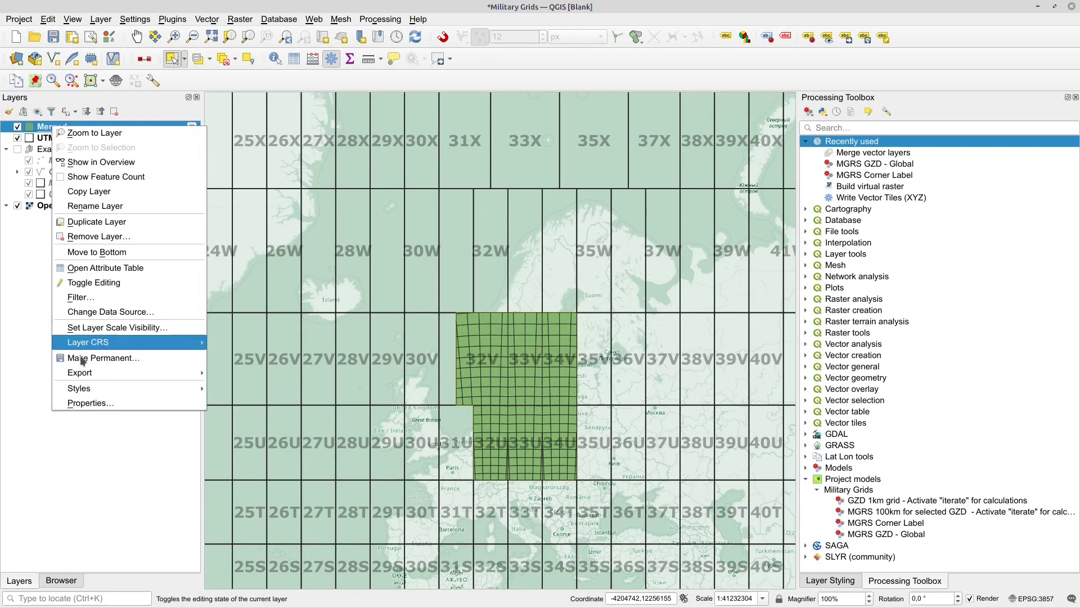
mouse_move(78, 396)
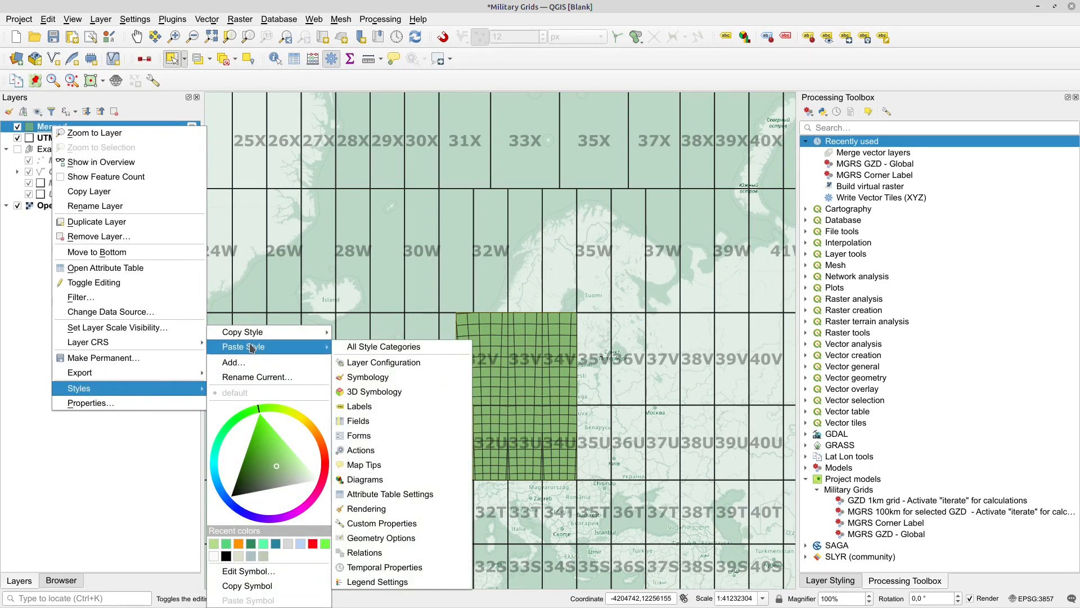
left_click(62, 475)
Step: Copy the style of the MGRS_example layer and paste it onto the Merged layer
right_click(65, 188)
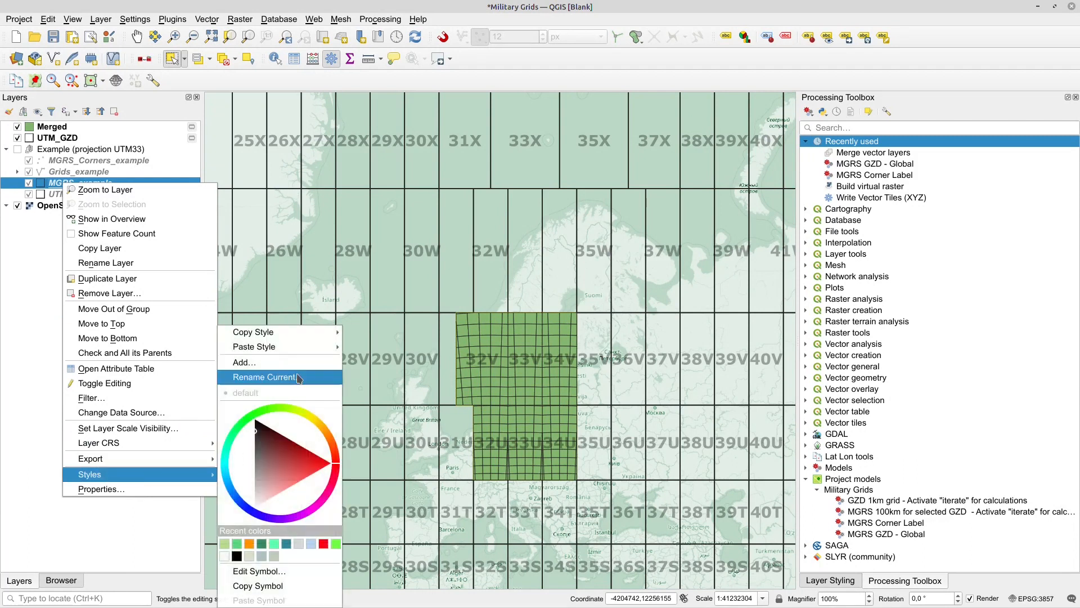
left_click(374, 336)
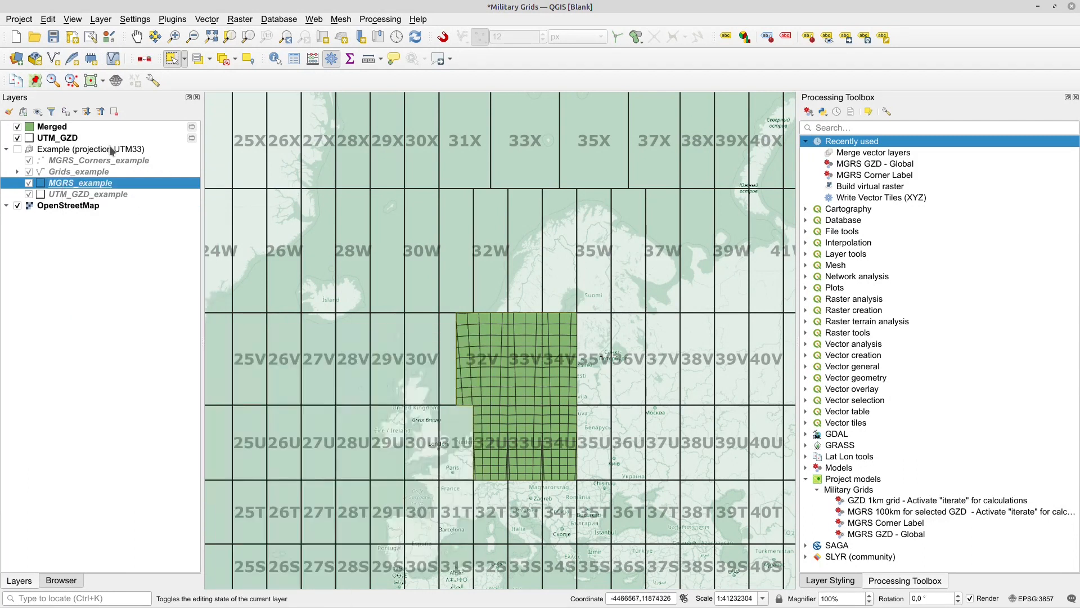
right_click(62, 131)
mouse_move(114, 391)
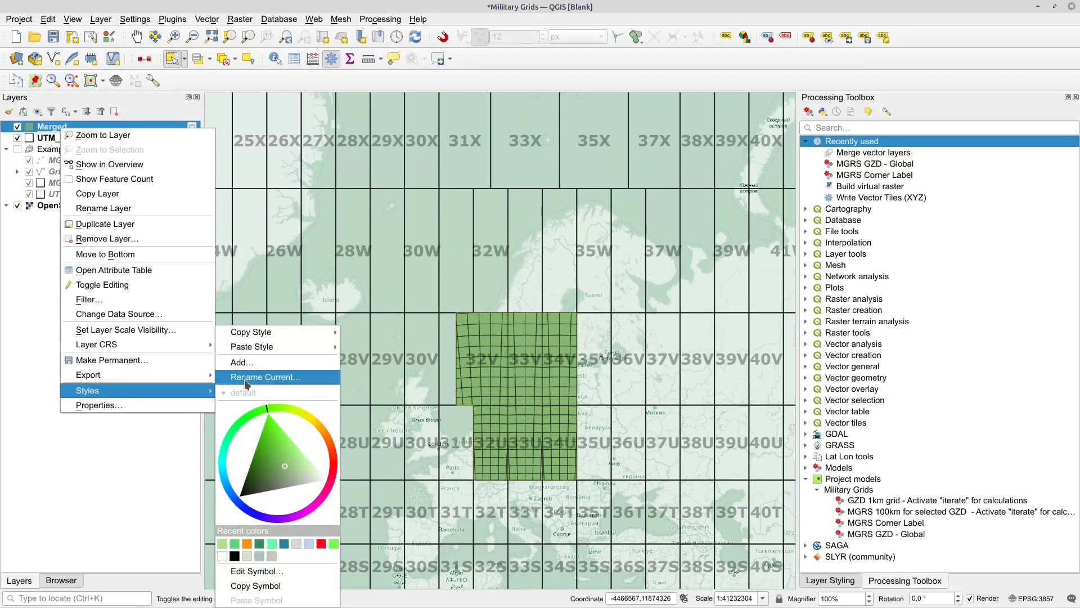
mouse_move(281, 347)
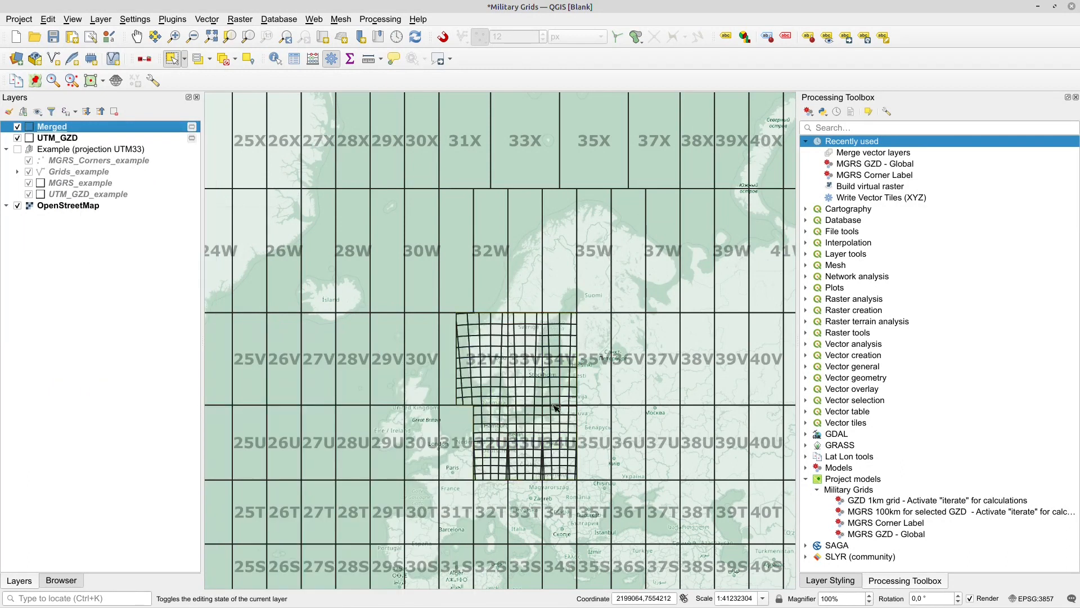
Step: Look over the 100 km squares on the map and review the Merged layer's GZD and MGRS attributes in its attribute table
scroll(535, 410, "up", 1)
scroll(540, 415, "up", 2)
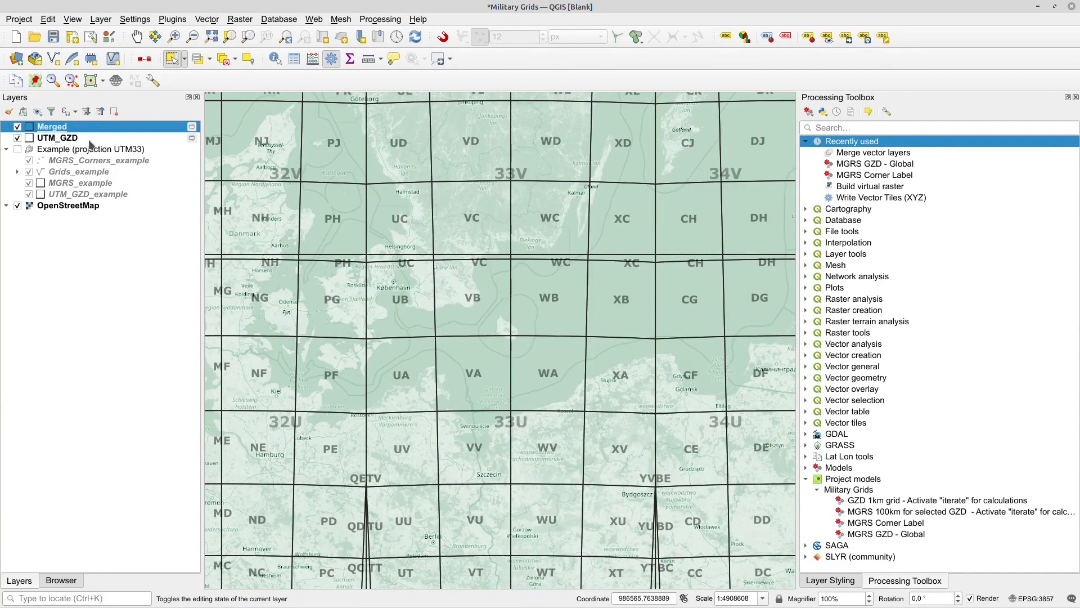
key("F6")
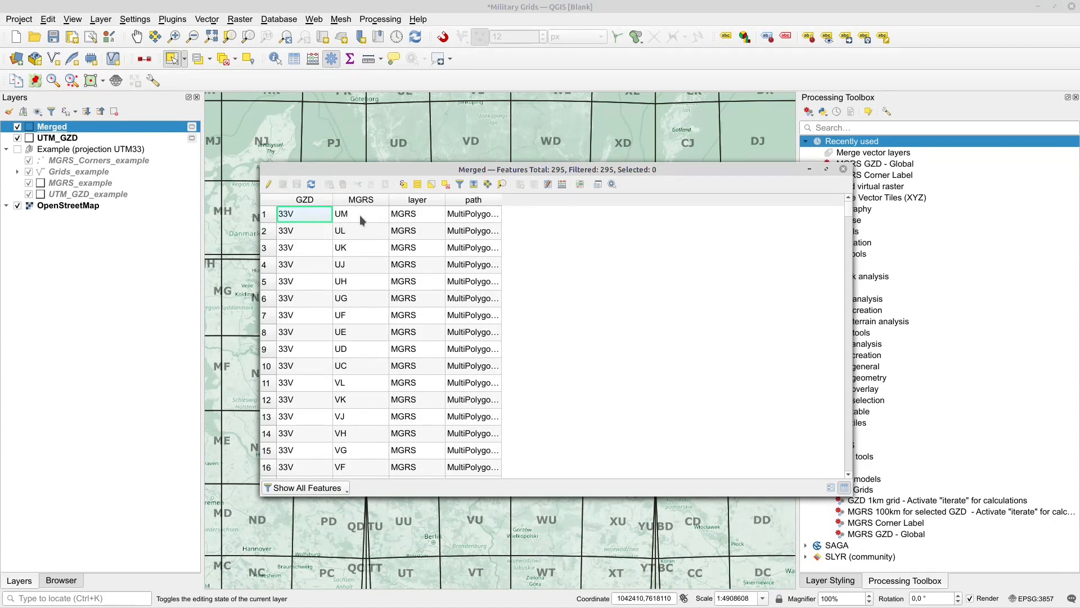
left_click(844, 170)
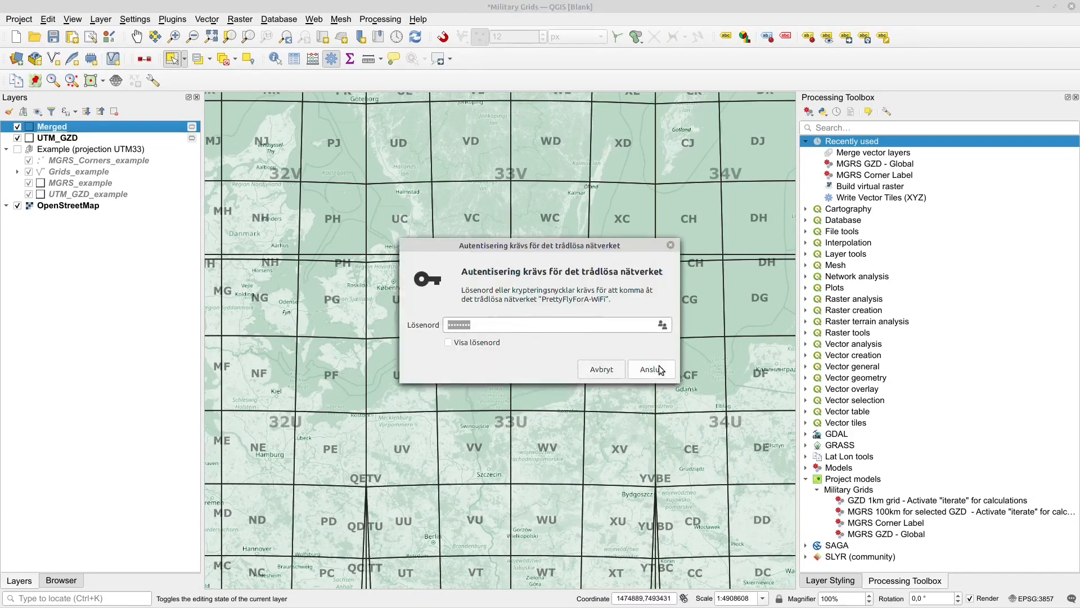
left_click(652, 370)
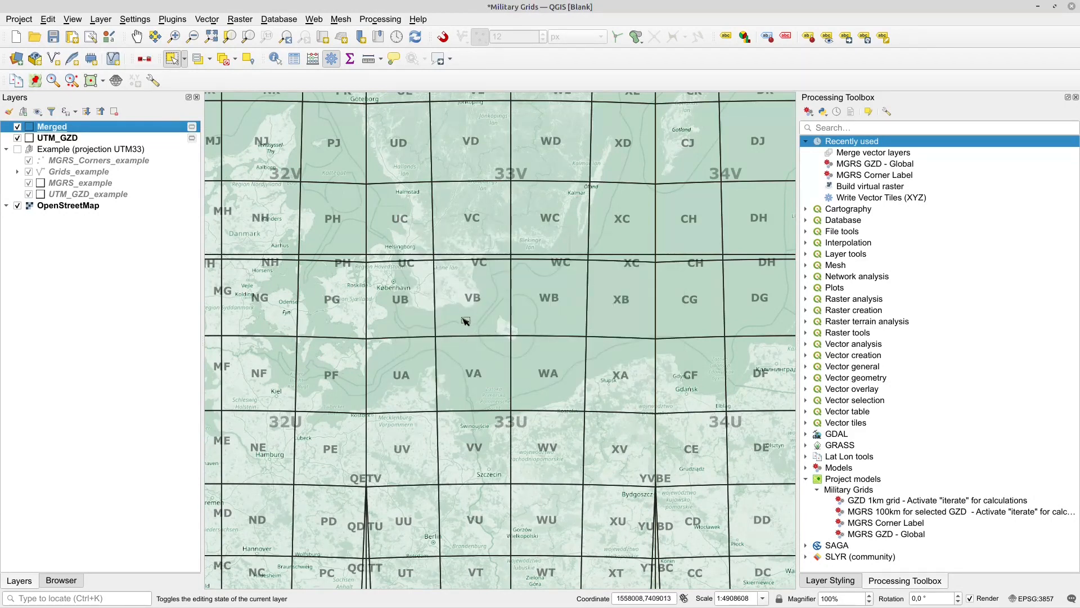
Step: Inspect the Merged layer's label settings, including placement and the scale-dependent visibility under rendering
left_click(830, 581)
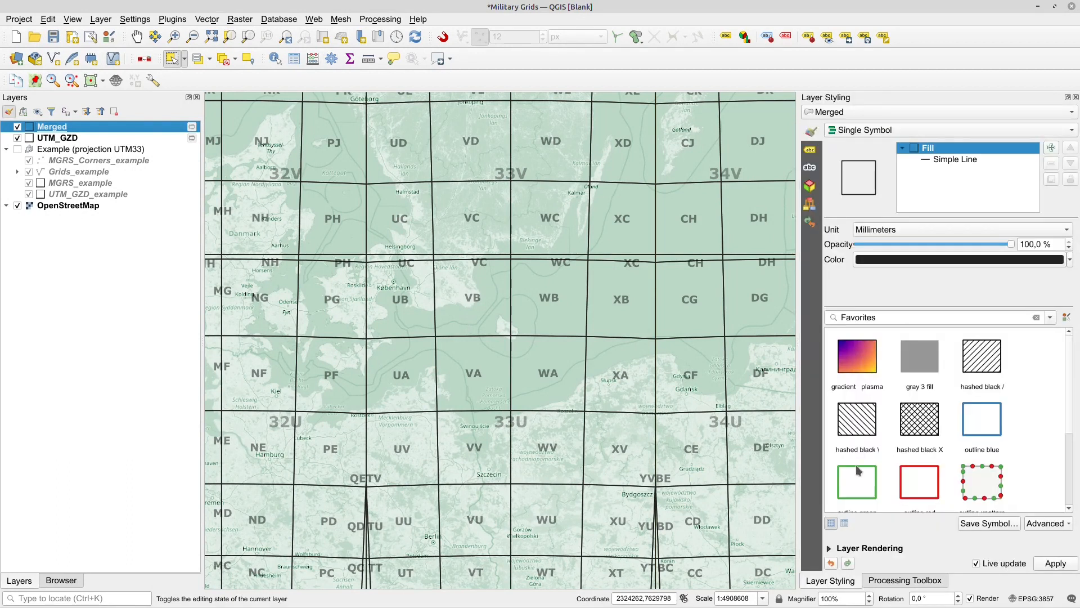
left_click(810, 150)
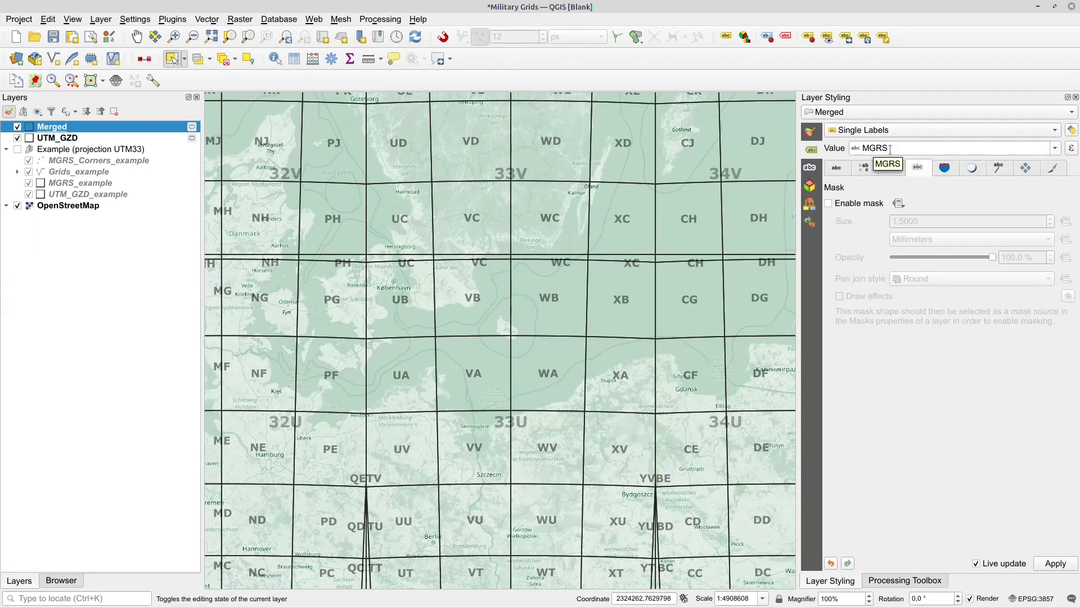
left_click(1025, 168)
left_click(1054, 167)
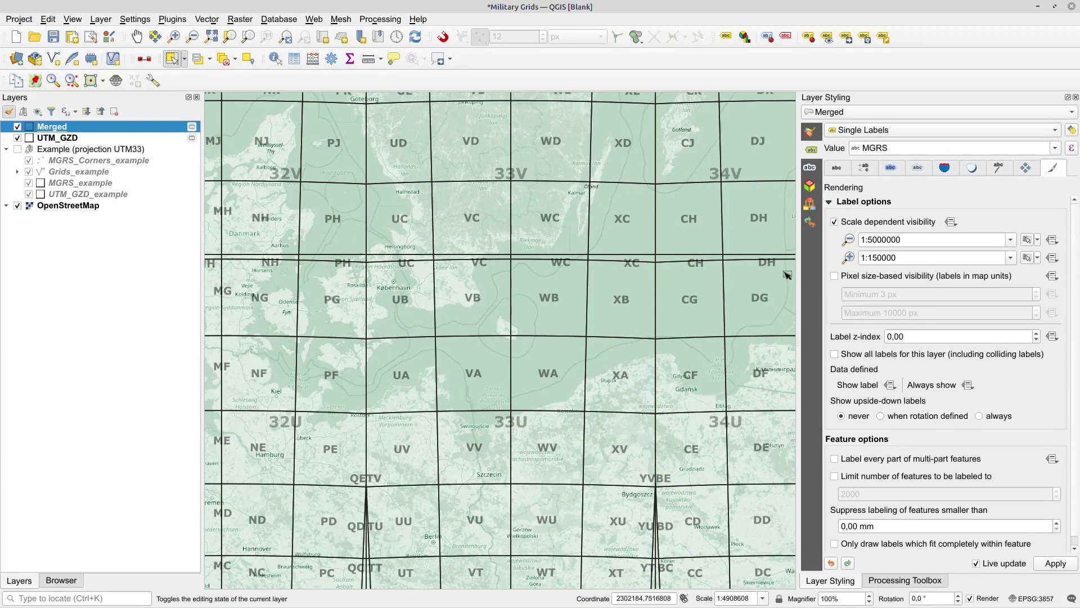
Step: Examine the 100 km square labels around a grid crossing in zone 33V at scales on both sides of 1:150000
scroll(523, 206, "up", 2)
scroll(427, 173, "up", 3)
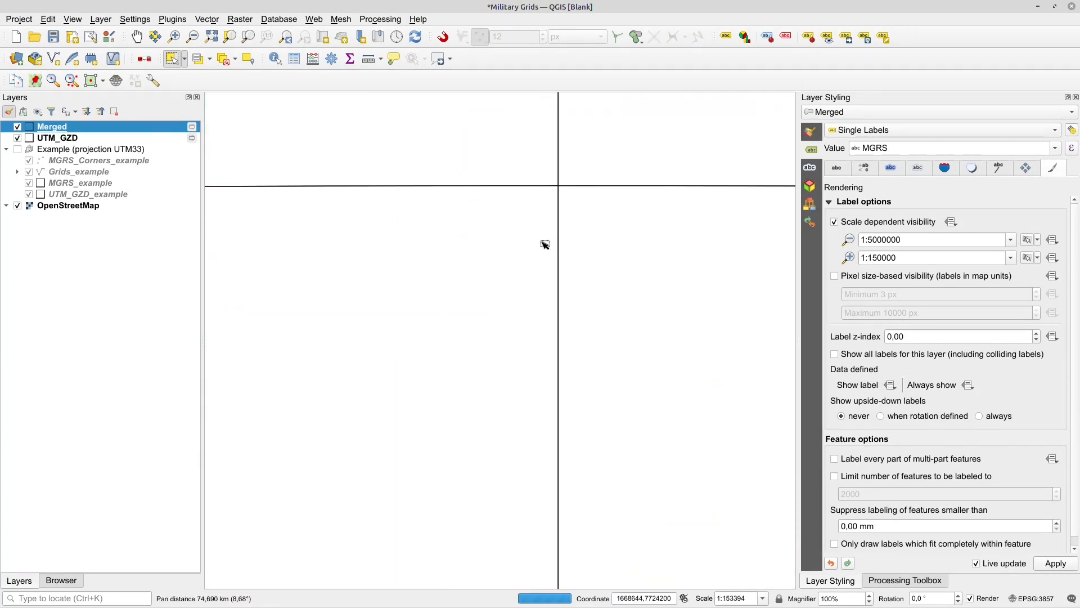
scroll(571, 191, "up", 3)
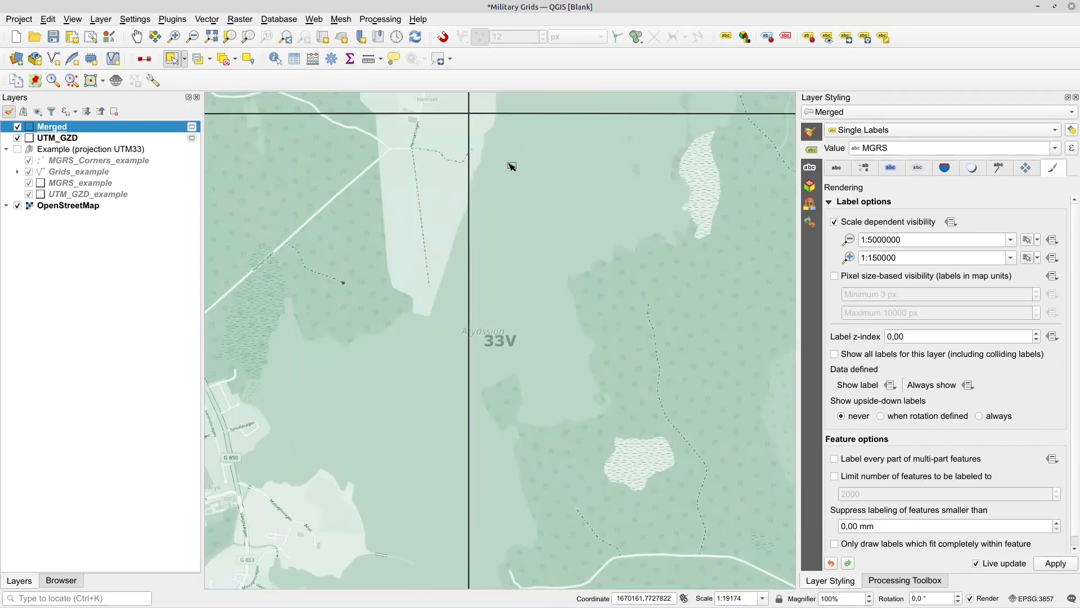
left_click_drag(511, 166, 527, 273)
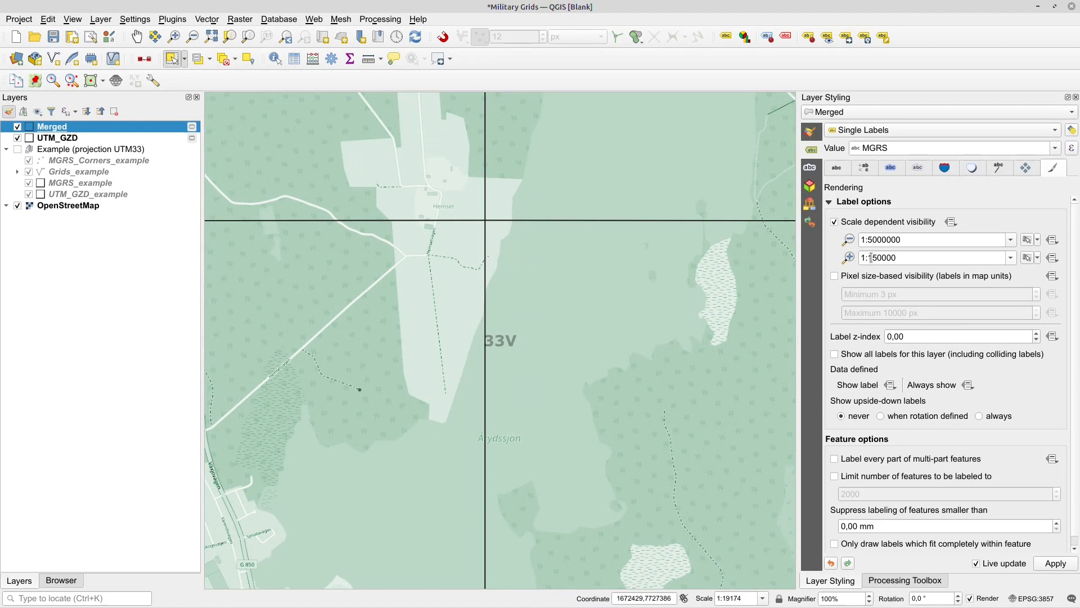
scroll(529, 292, "down", 1)
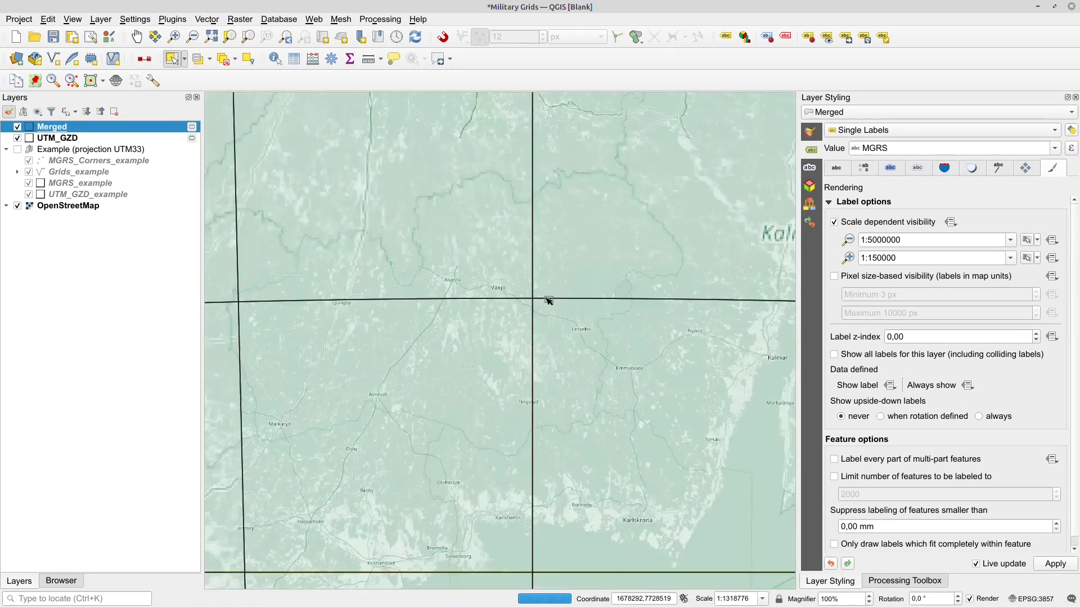
left_click_drag(583, 280, 550, 292)
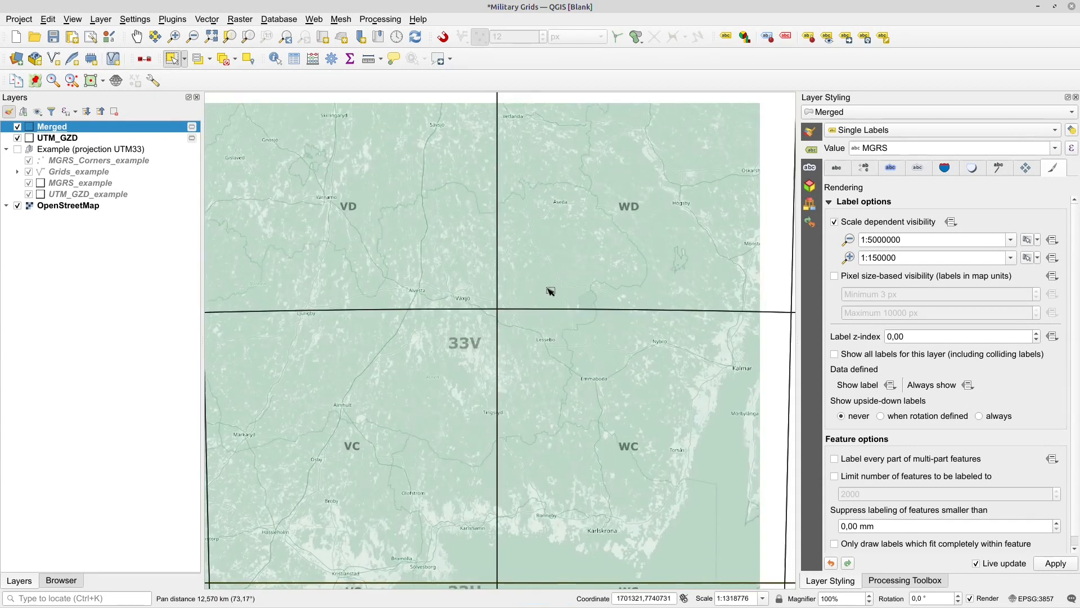
scroll(498, 309, "up", 4)
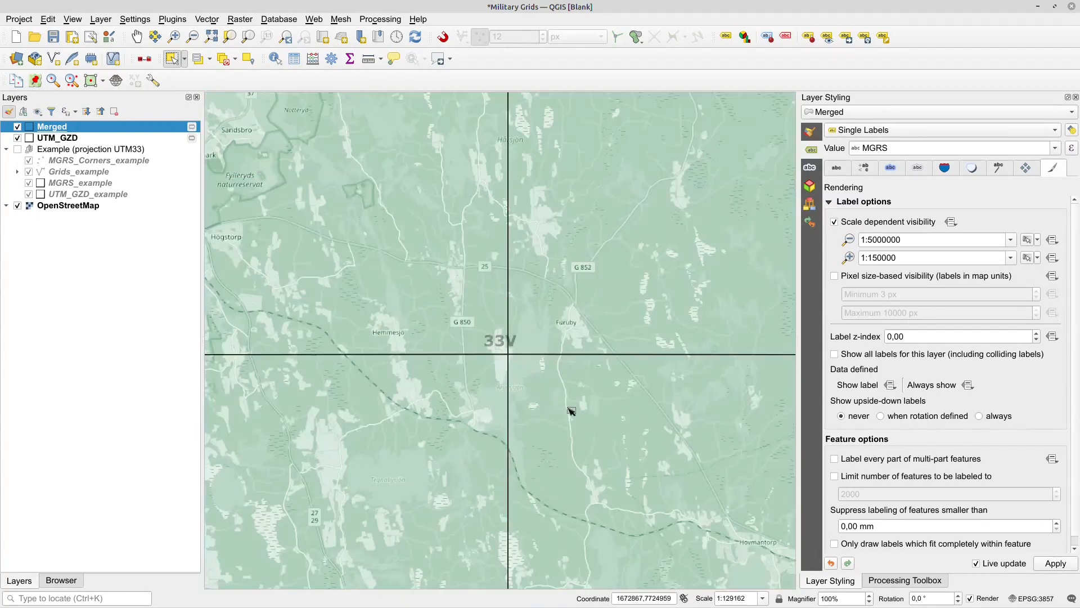
scroll(512, 362, "down", 1)
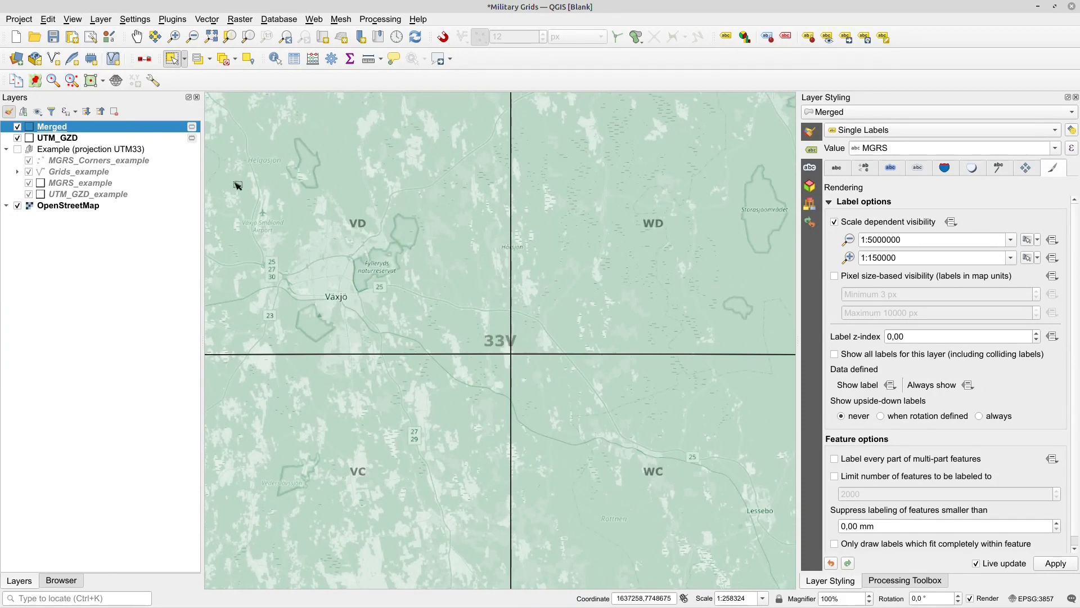
Step: Run the MGRS Corner Label model on the Merged layer with a corner distance of 500 and a temporary output layer
left_click(894, 585)
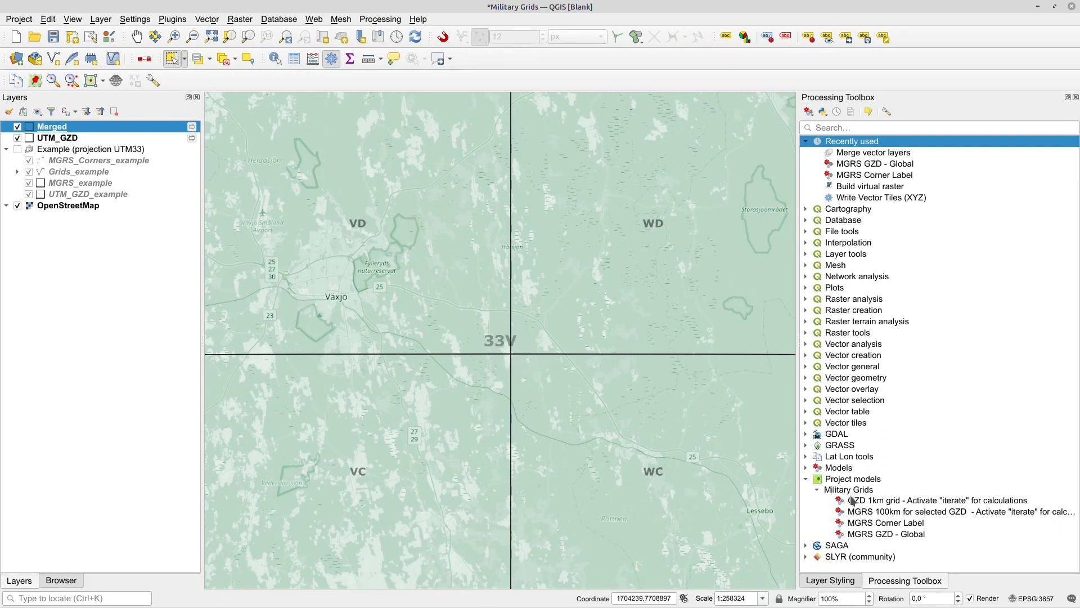
double_click(869, 523)
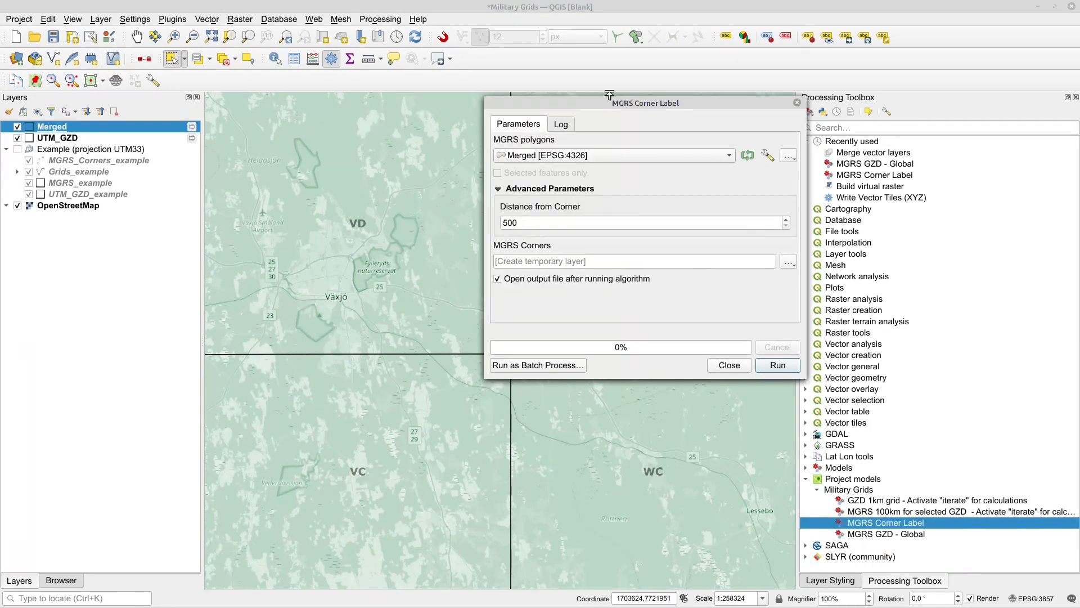
left_click_drag(613, 107, 559, 114)
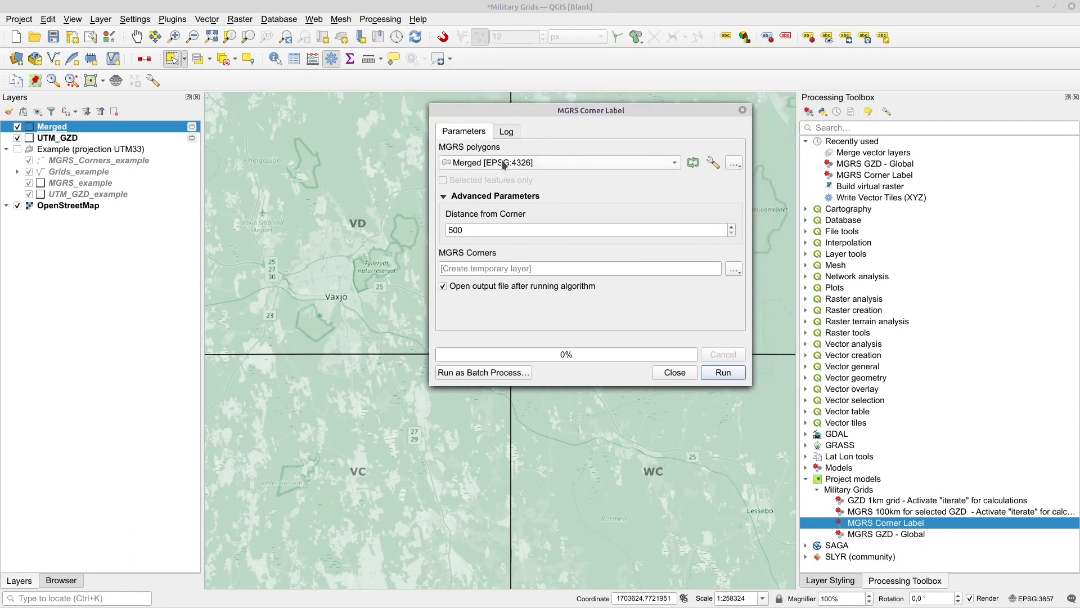
left_click(472, 163)
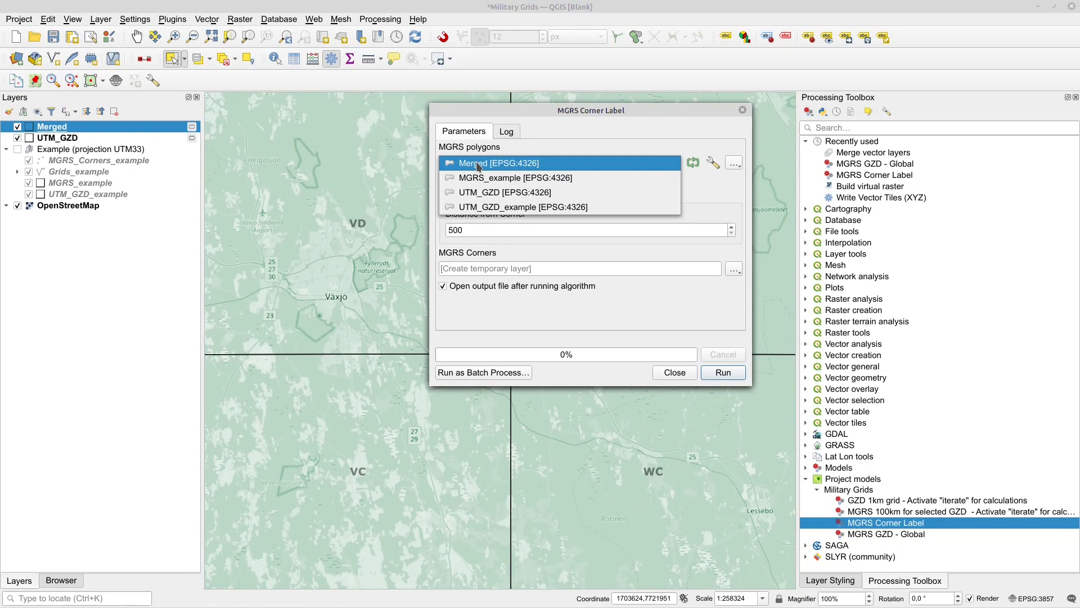
left_click(477, 165)
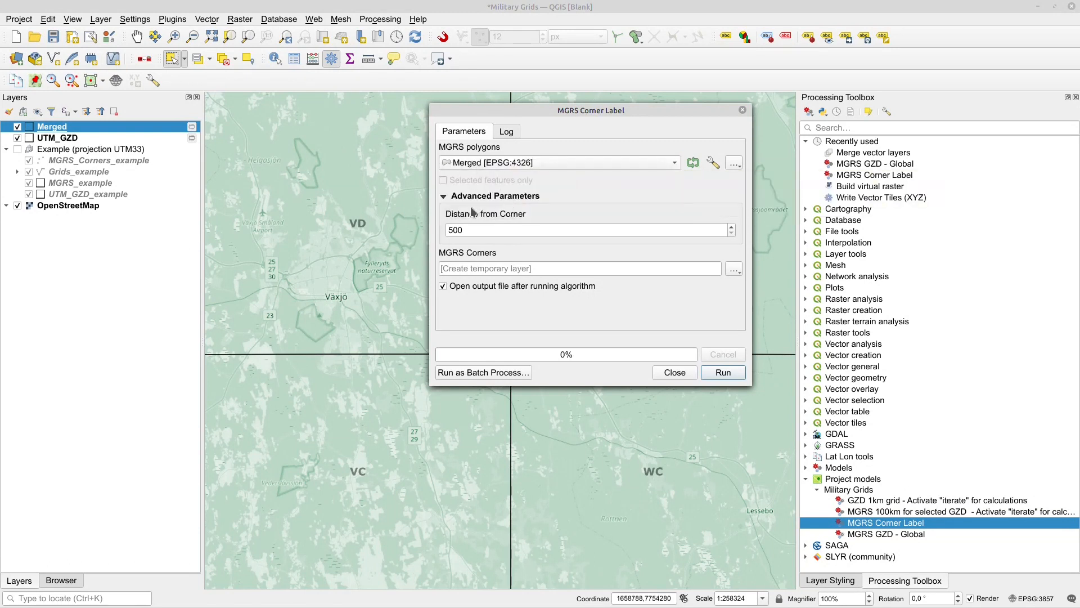
left_click_drag(530, 106, 632, 111)
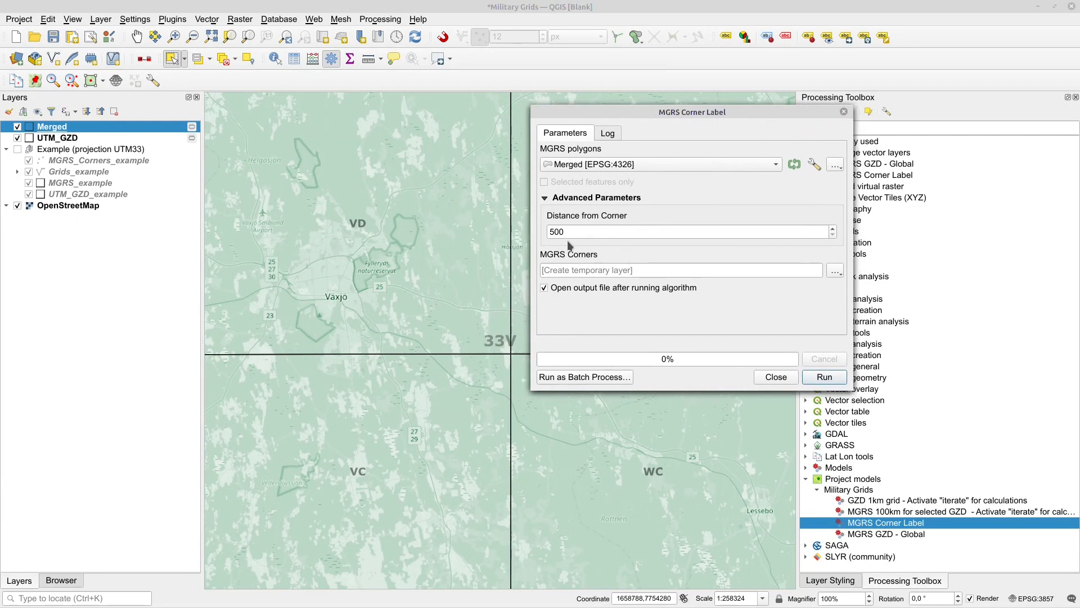
left_click_drag(553, 231, 543, 233)
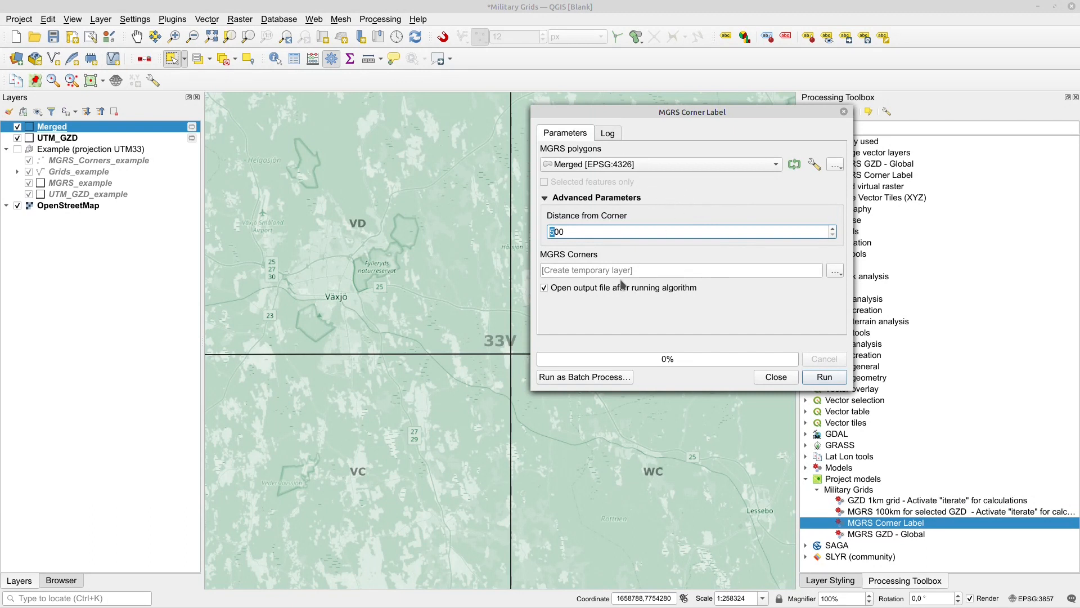
left_click(619, 202)
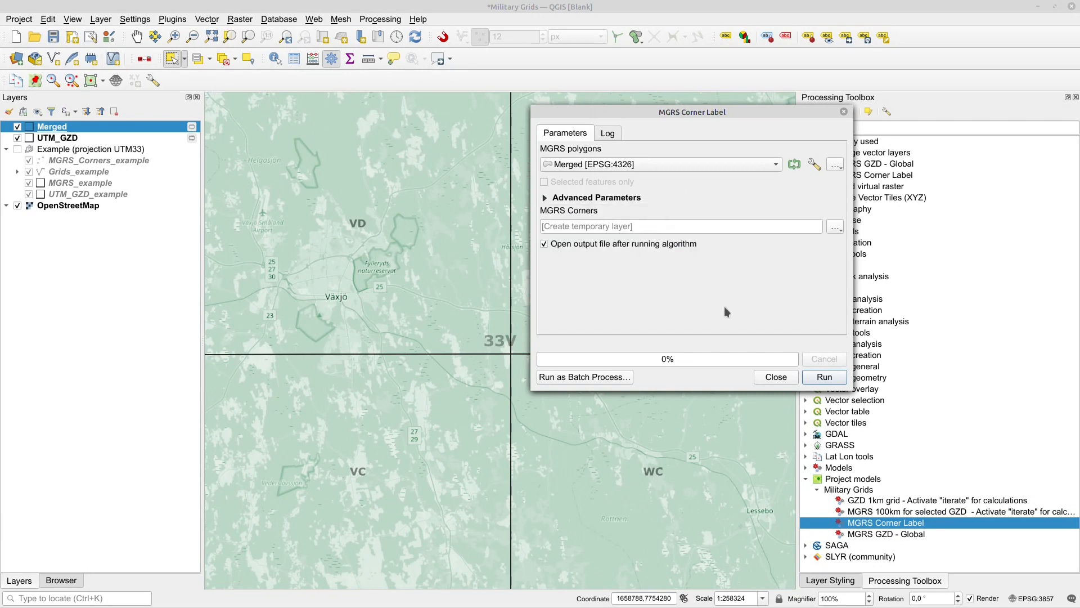
left_click(823, 383)
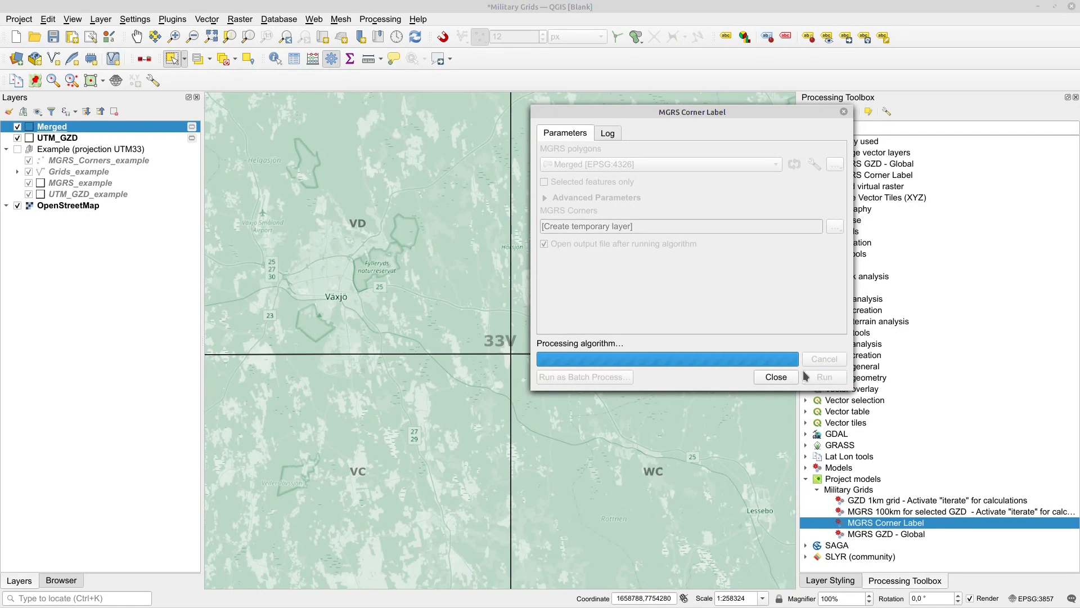
left_click(776, 377)
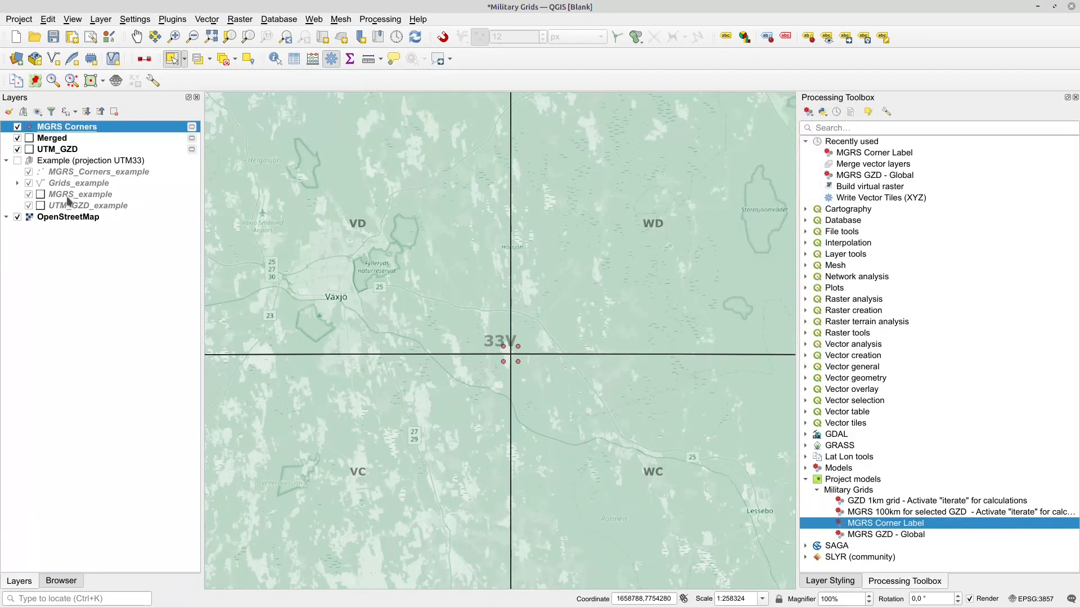
Step: Copy all style categories from MGRS_Corners_example and paste them onto the MGRS Corners layer
right_click(72, 171)
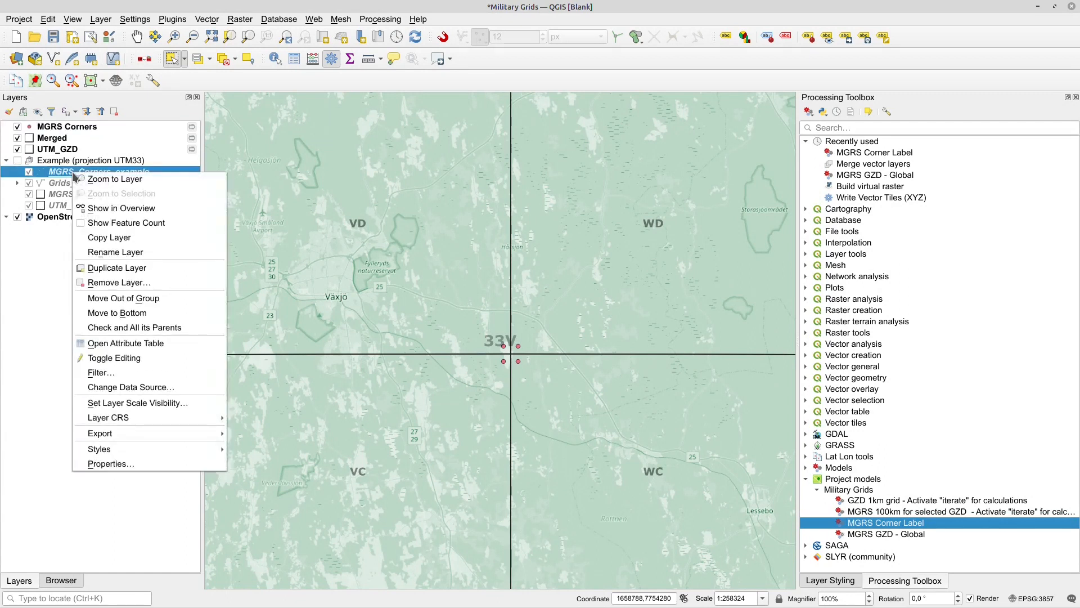
mouse_move(115, 453)
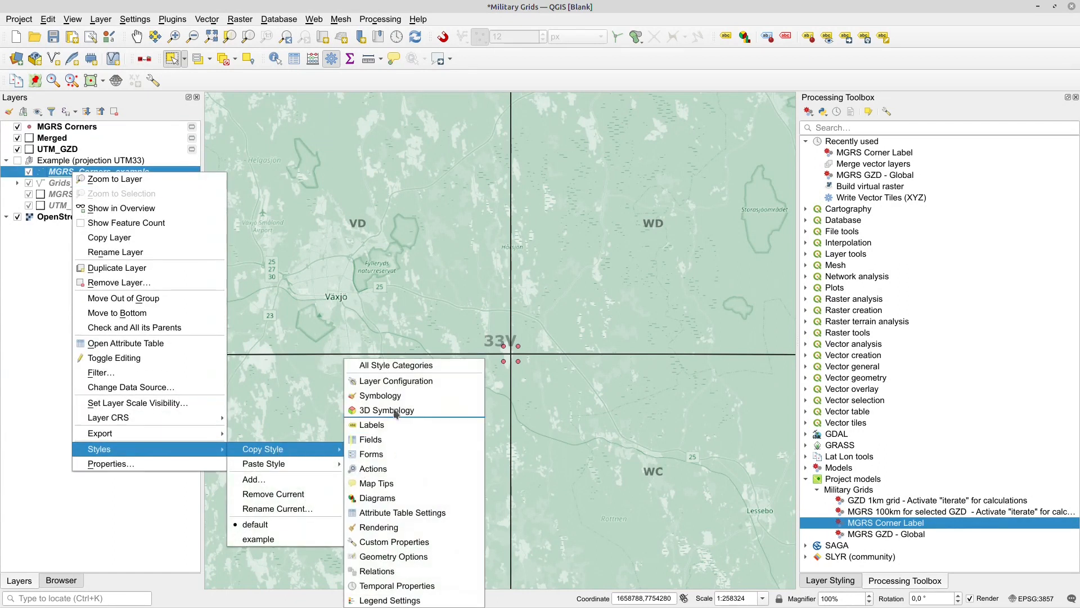
left_click(395, 367)
right_click(80, 131)
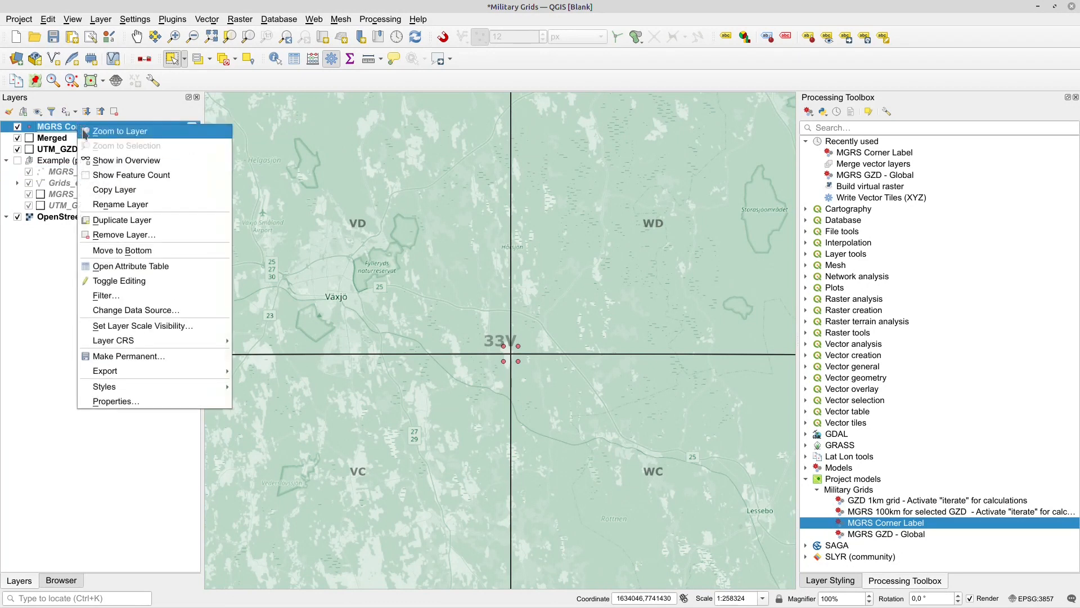
mouse_move(125, 387)
mouse_move(275, 347)
left_click(408, 349)
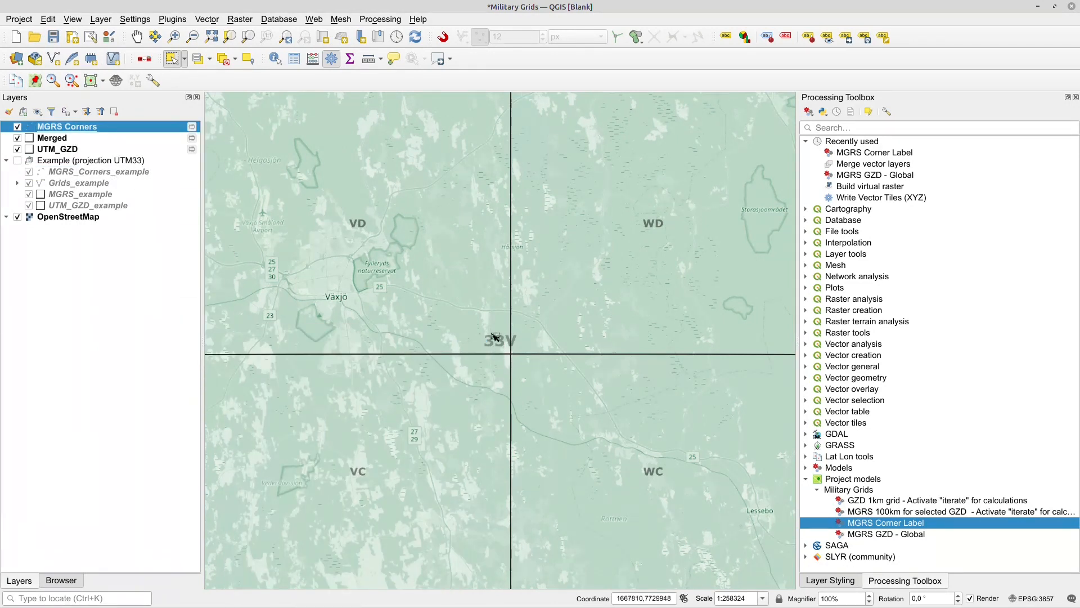
Step: Inspect the MGRS Corners label rendering settings and examine the corner labels around the grid crossing at close scale
left_click(841, 587)
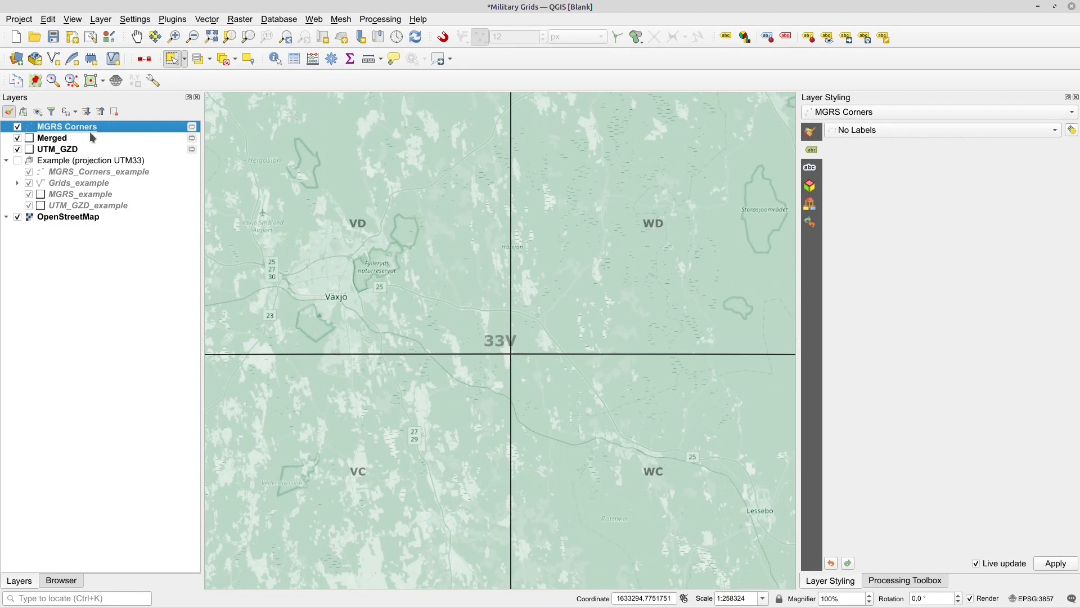
left_click(67, 140)
left_click(67, 128)
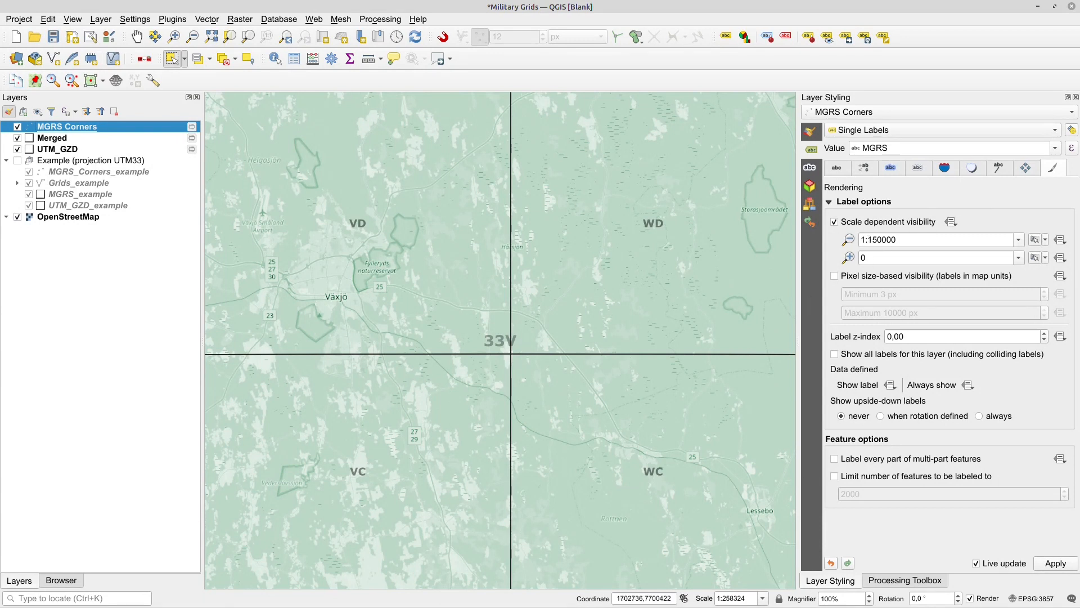
scroll(512, 340, "up", 2)
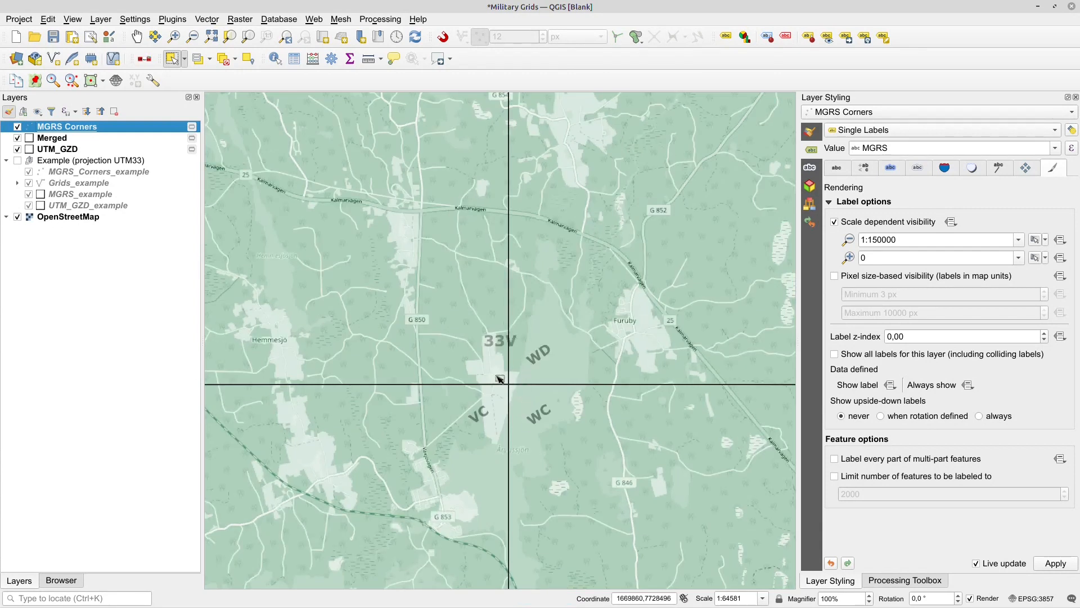
scroll(504, 402, "up", 1)
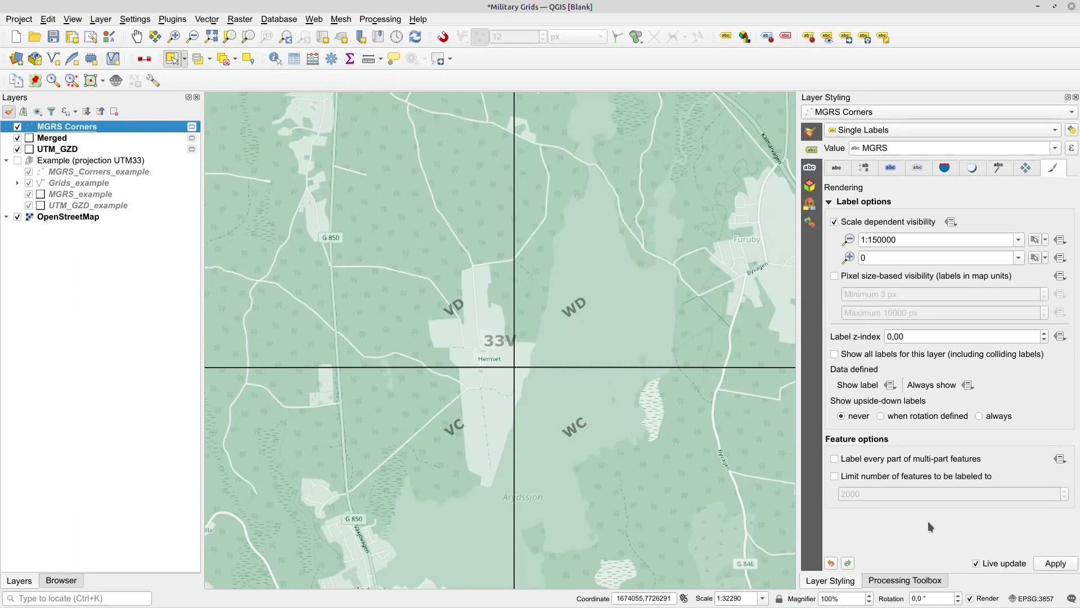
Step: Set the project coordinate reference system to WGS 84 / UTM zone 33N (EPSG:32633)
left_click(1034, 599)
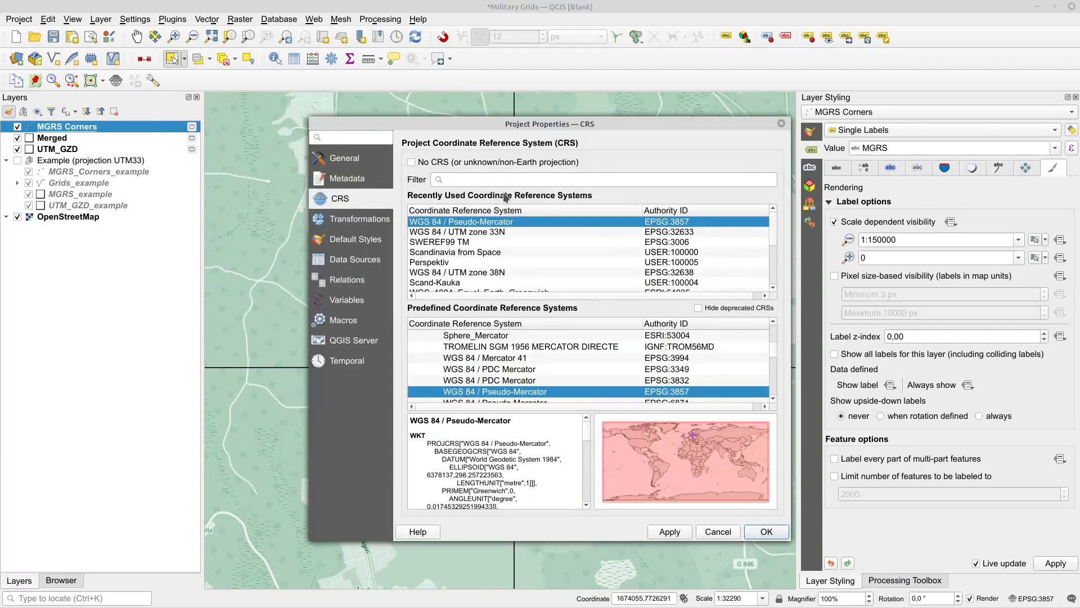
left_click(500, 233)
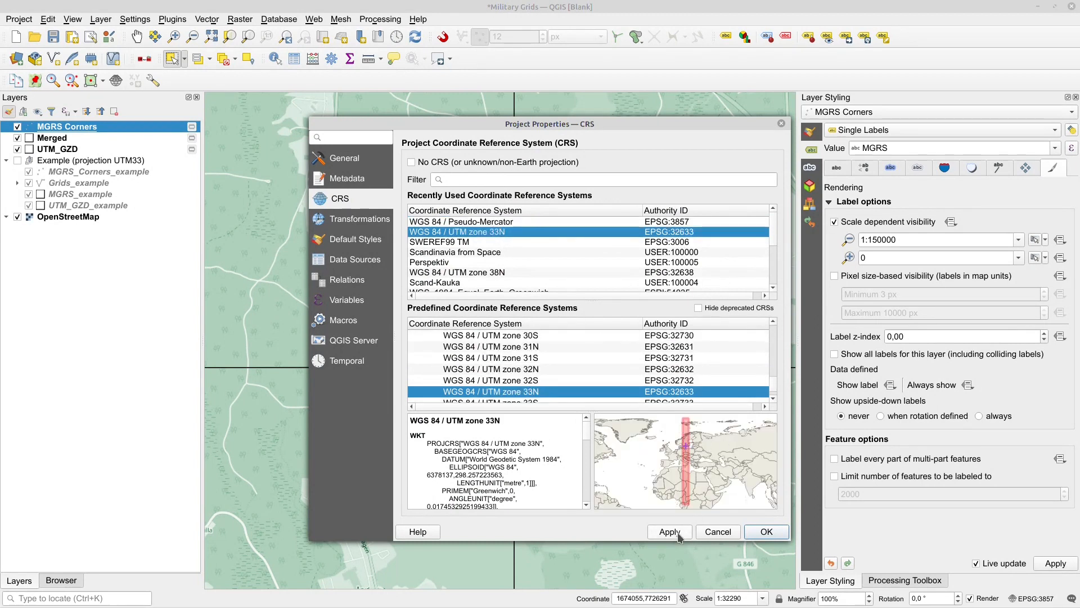
left_click(774, 535)
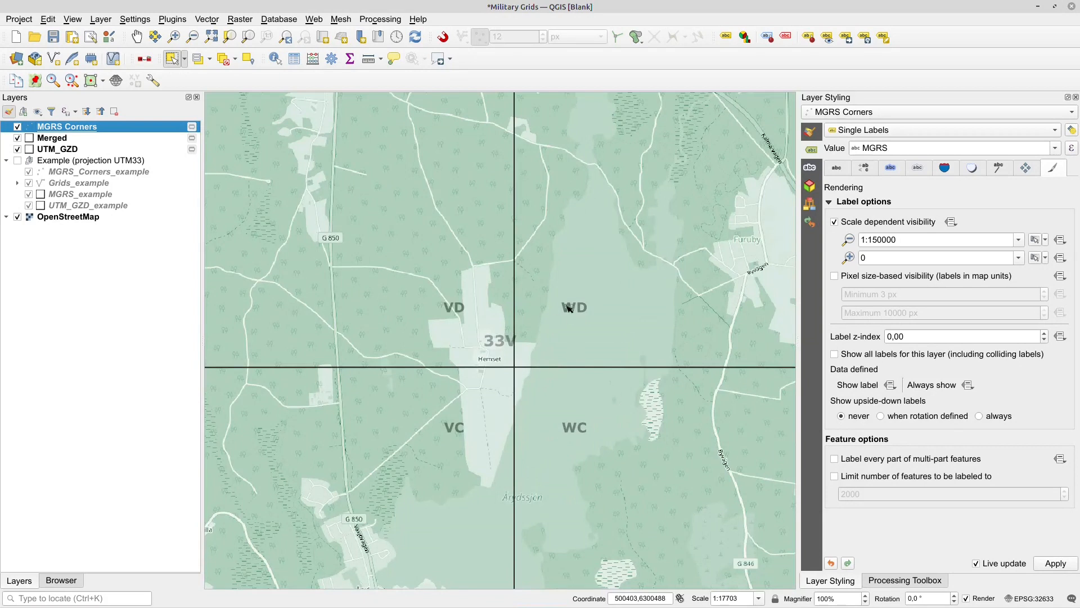
Step: Examine the grid lines and corner labels where zones 33V and 34V meet, at both overview and close scales
scroll(470, 354, "down", 2)
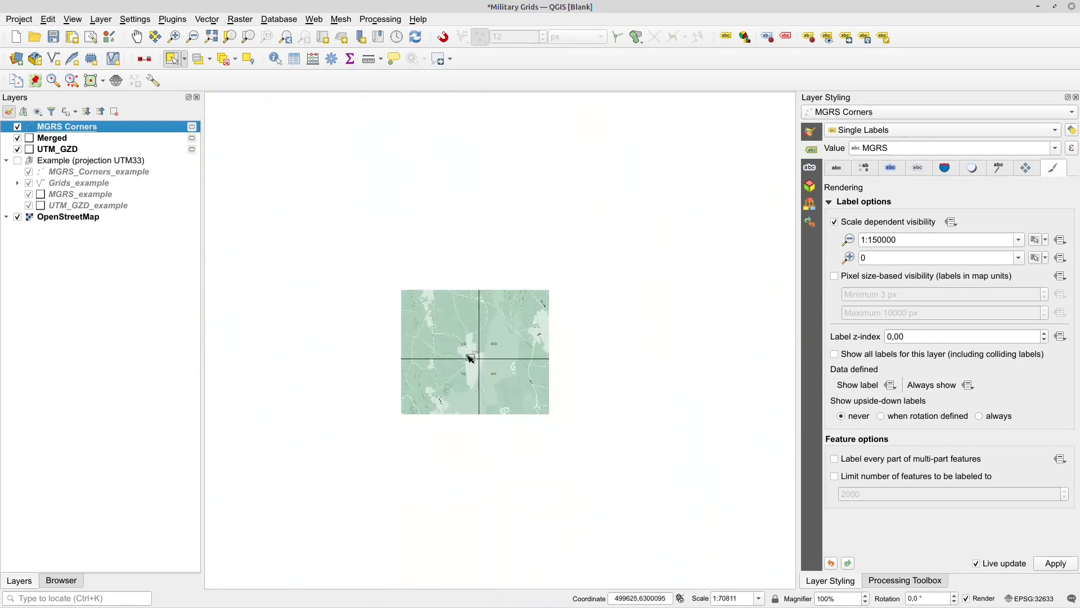
scroll(585, 347, "down", 2)
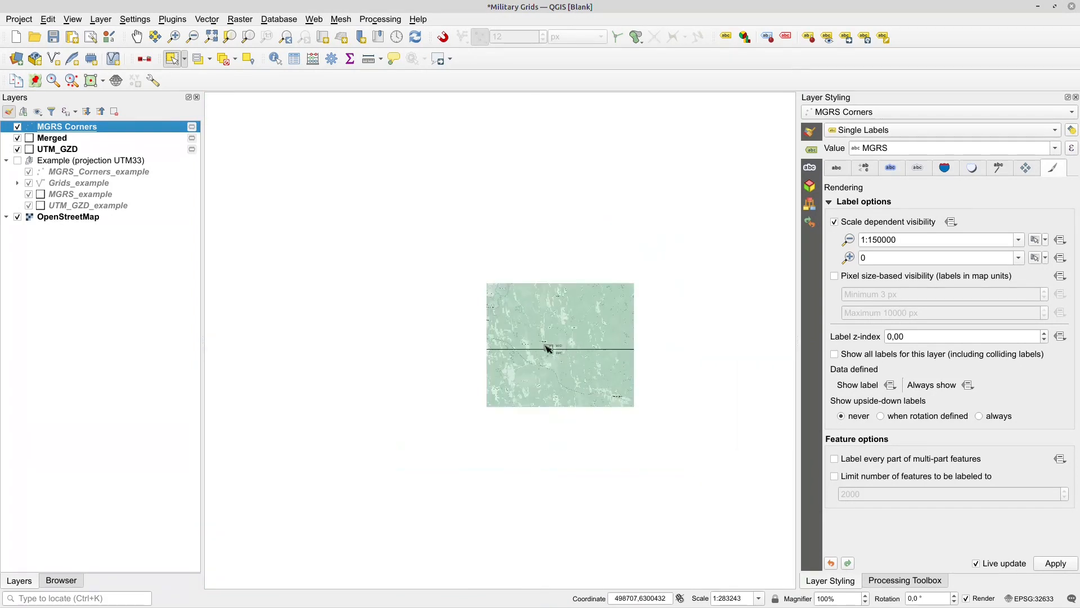
scroll(419, 364, "down", 2)
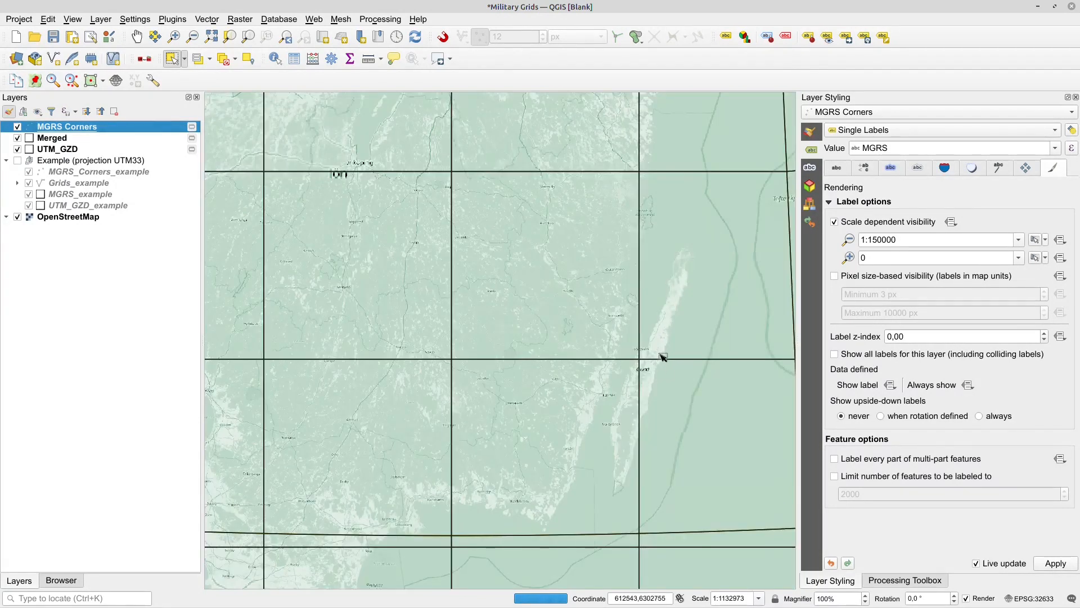
left_click_drag(659, 353, 559, 363)
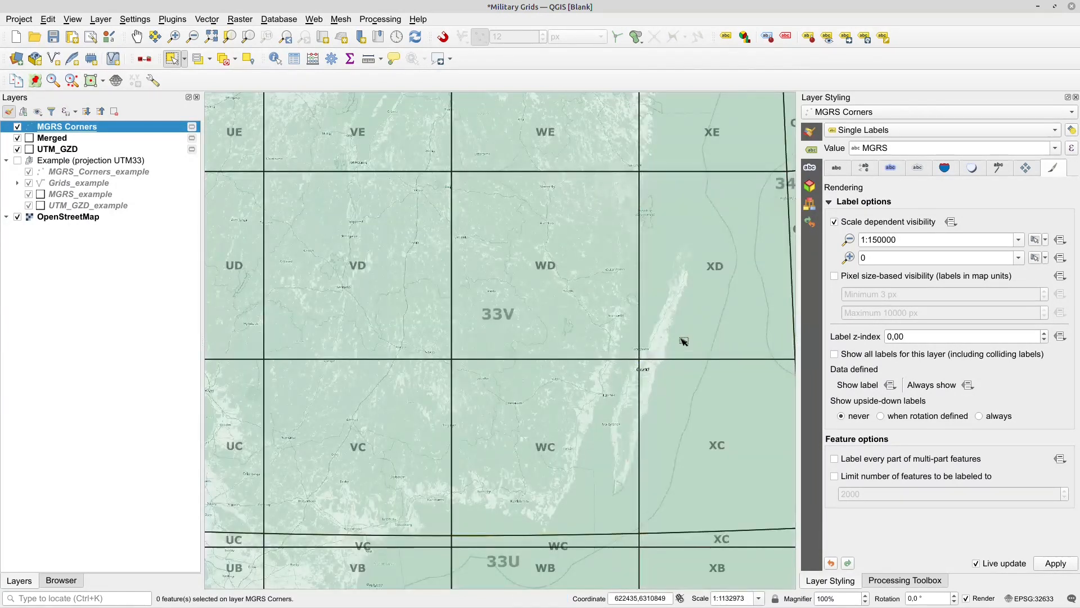
left_click_drag(683, 340, 465, 339)
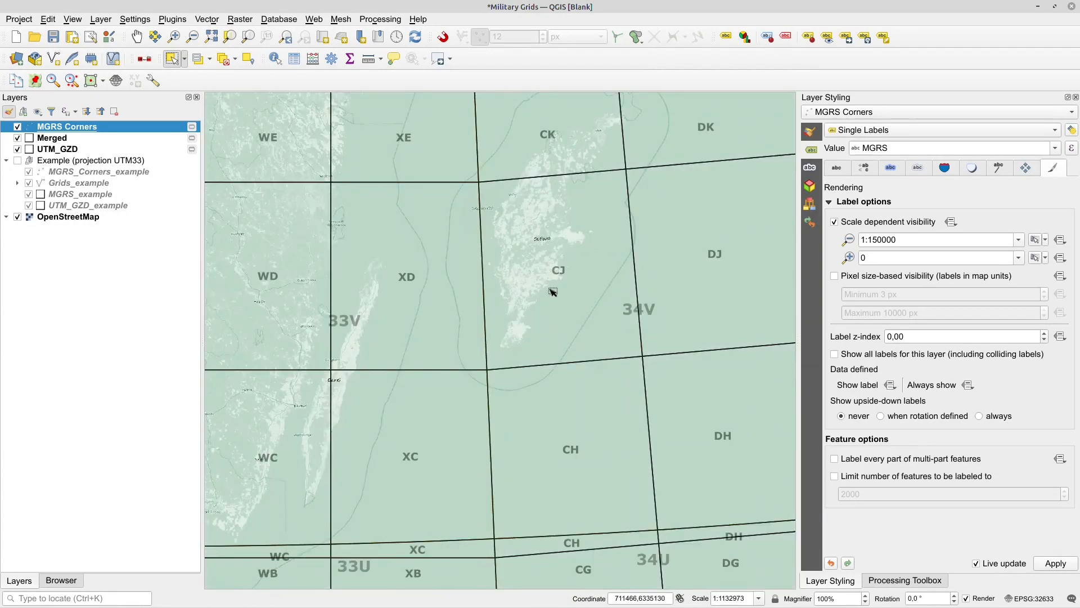
scroll(489, 375, "up", 2)
scroll(481, 354, "up", 2)
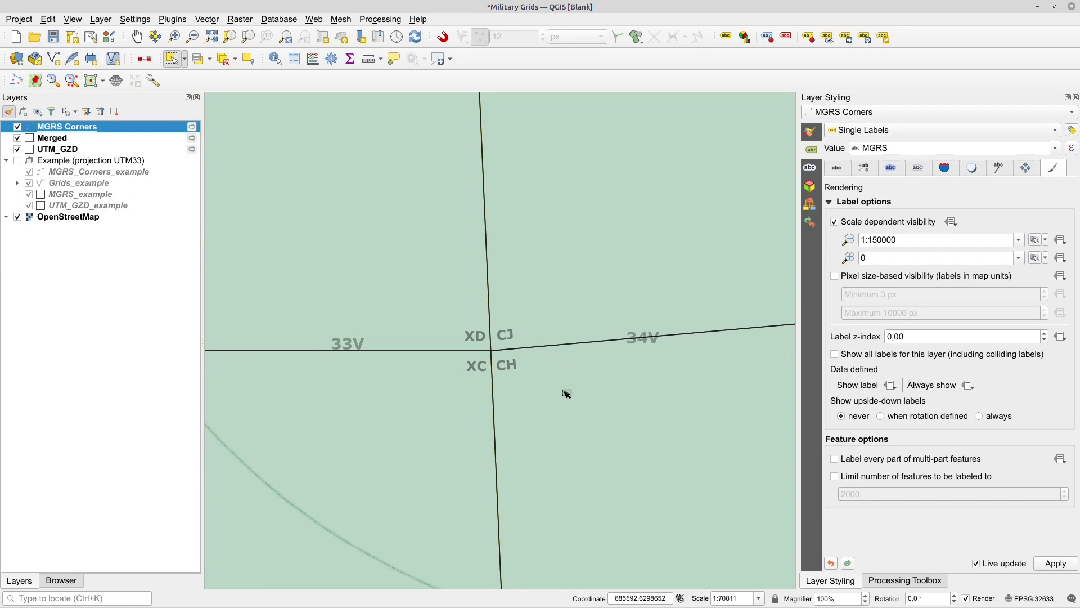
scroll(567, 360, "down", 1)
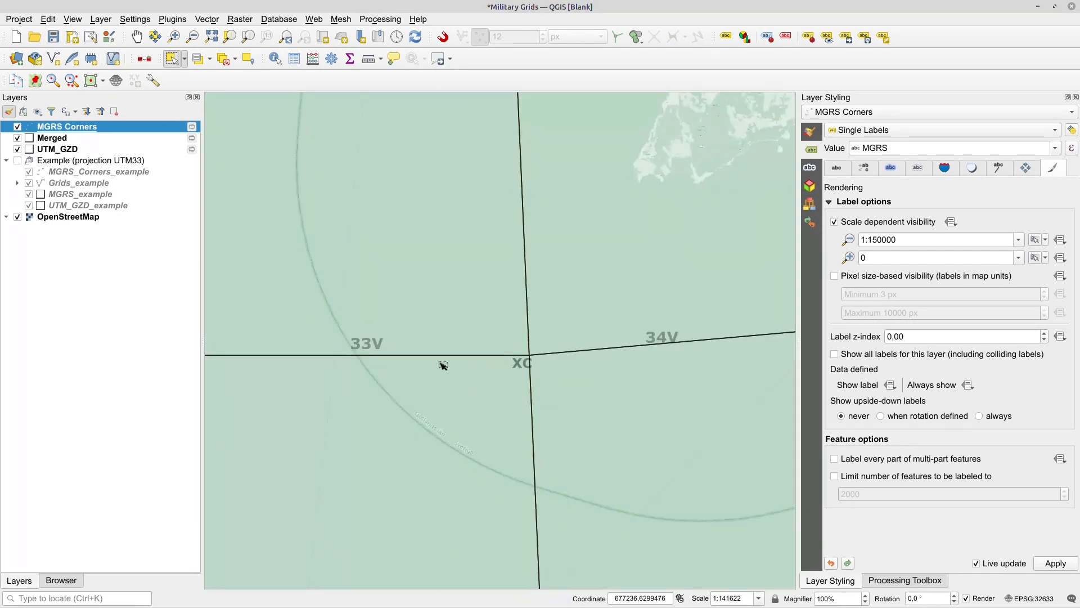
left_click_drag(440, 364, 613, 362)
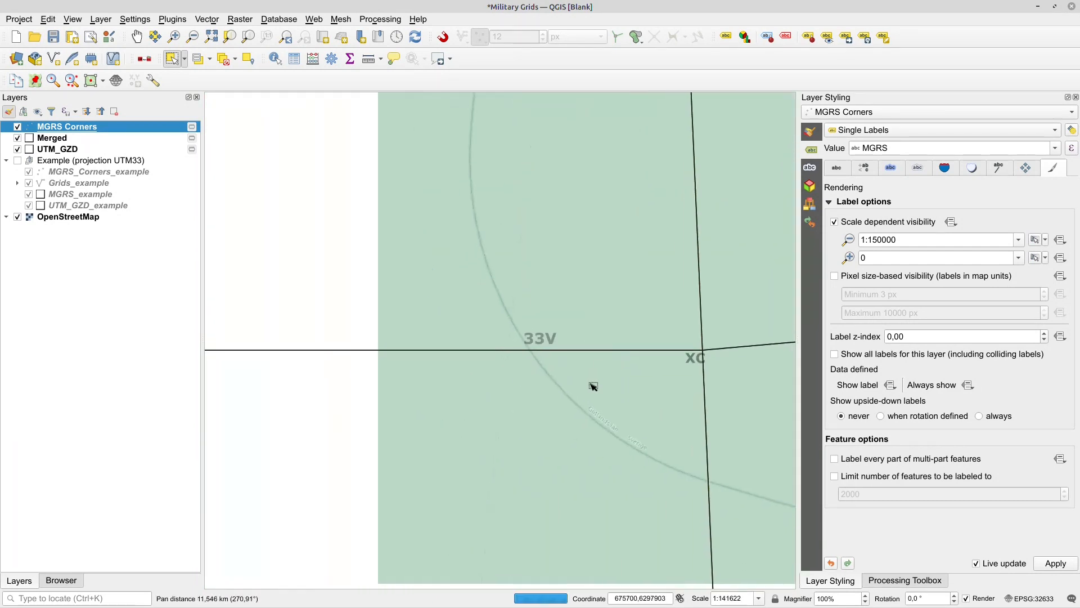
scroll(592, 385, "down", 2)
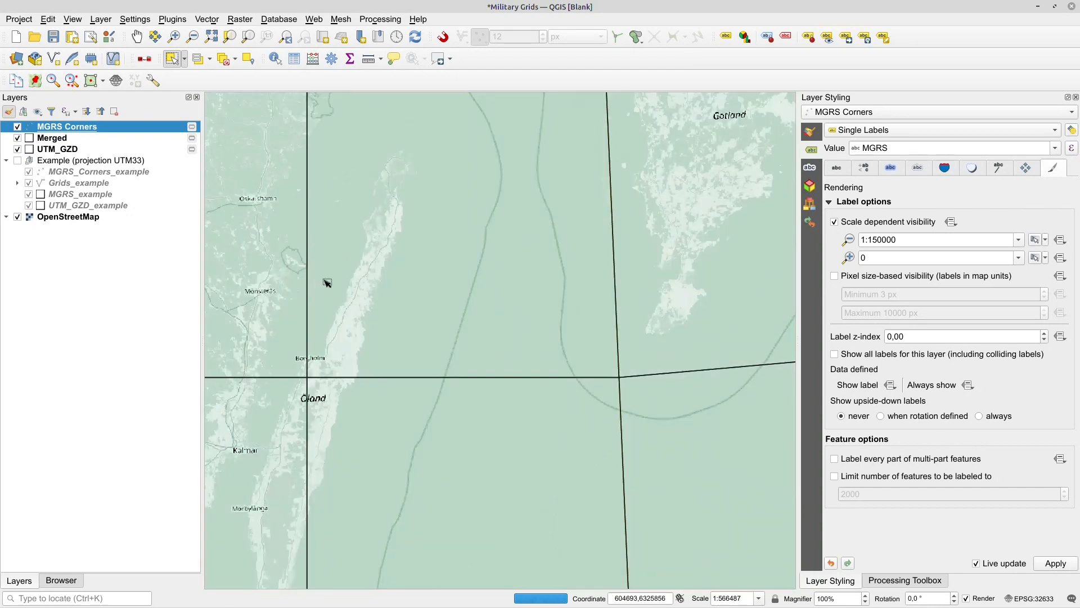
scroll(583, 352, "up", 1)
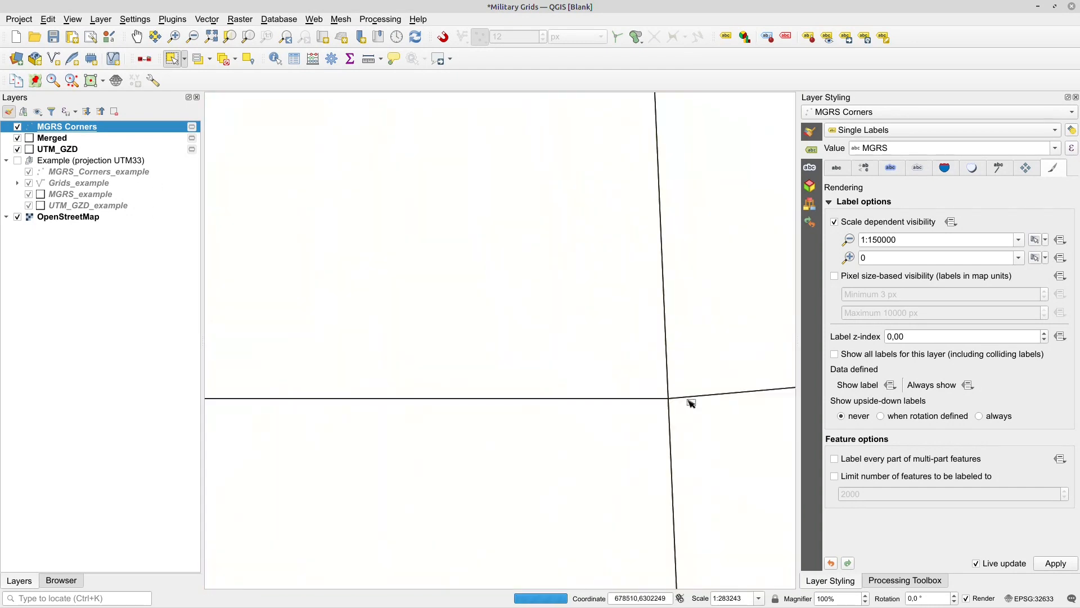
Step: Select the UTM_GZD zones covered by the generated 100 km squares as input for the 1 km grid model
left_click(906, 580)
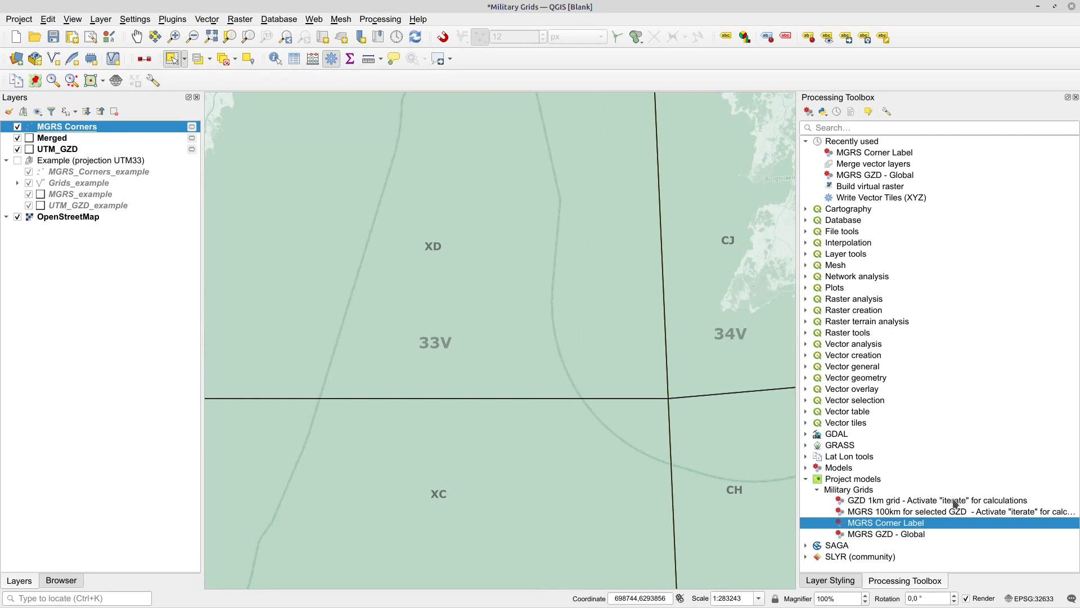
double_click(876, 501)
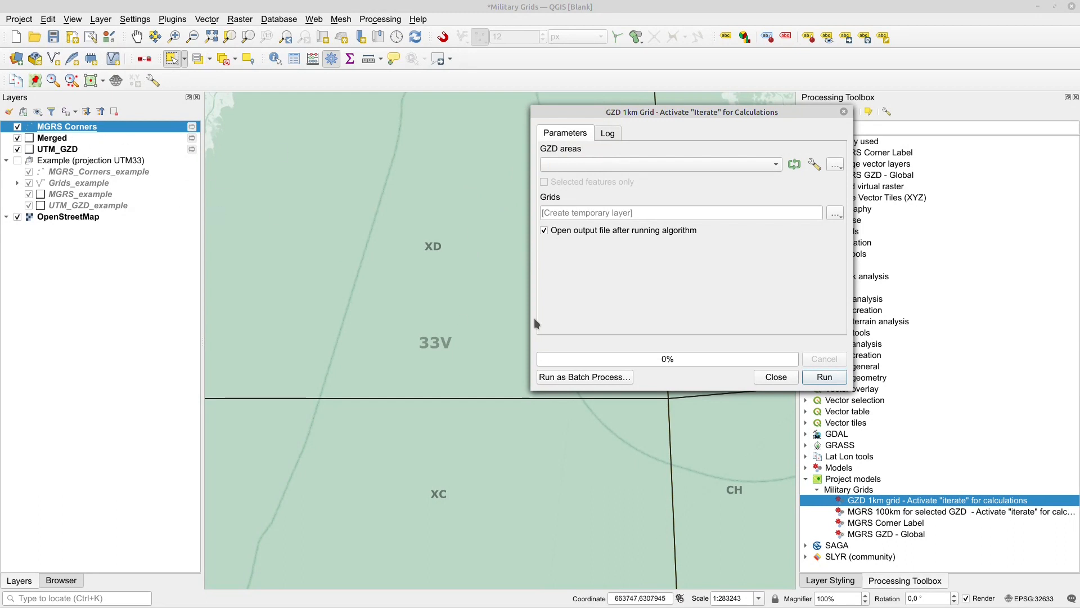
left_click(787, 382)
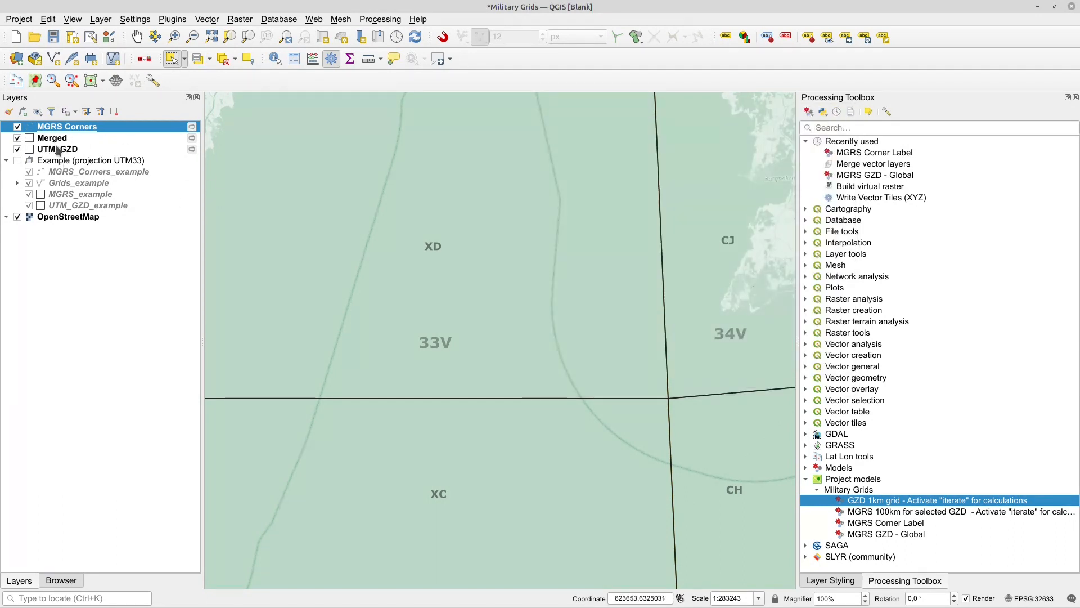
left_click(57, 150)
scroll(546, 334, "down", 4)
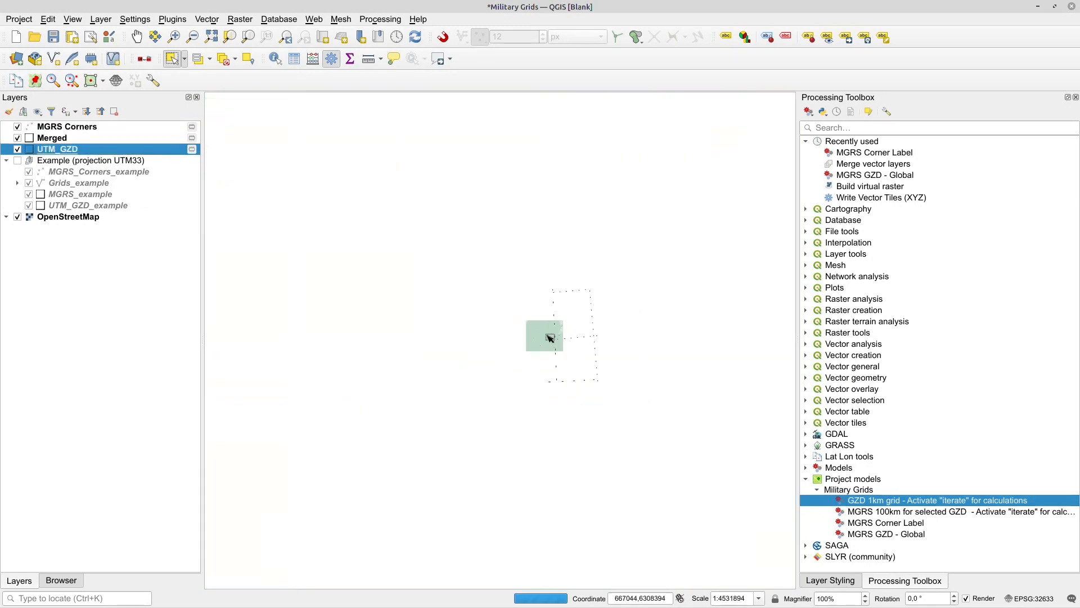
scroll(511, 330, "down", 2)
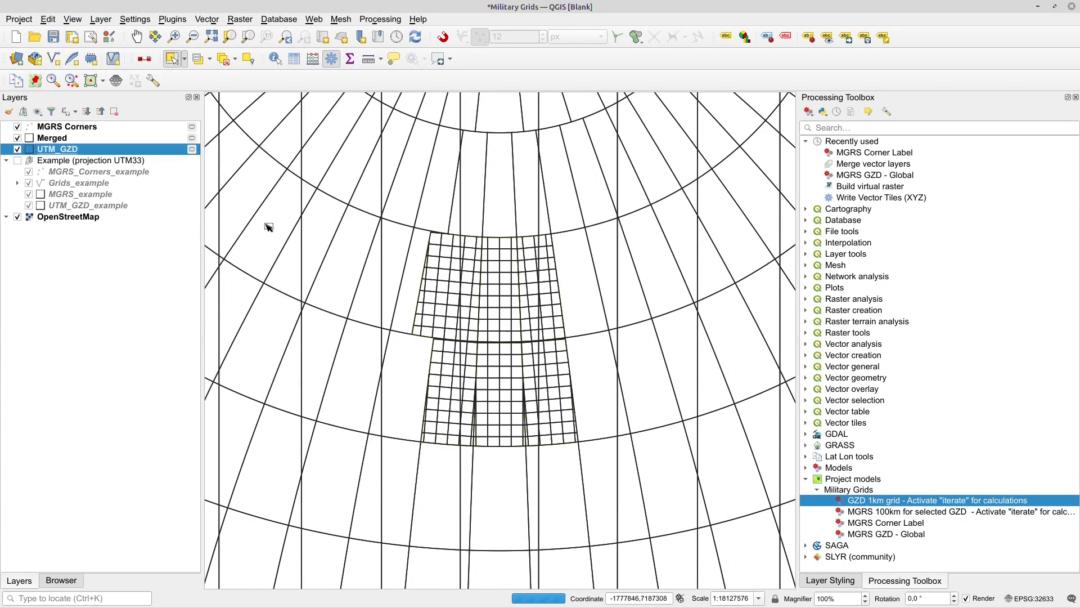
left_click_drag(460, 306, 535, 385)
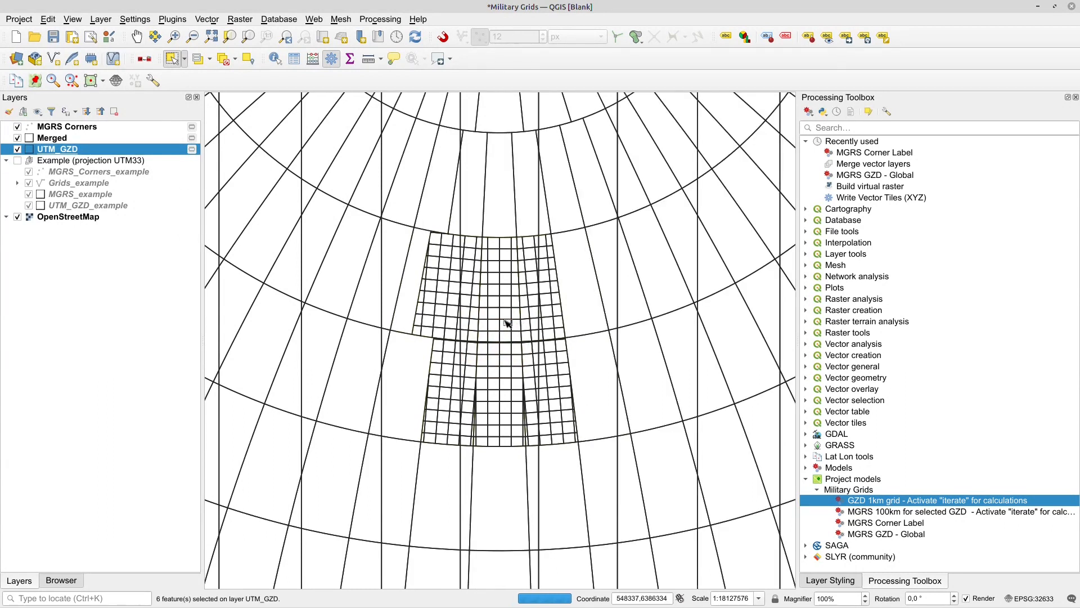
Step: Run the GZD 1km grid model on the selected UTM_GZD features only, iterating over each zone, with temporary output layers
scroll(513, 353, "up", 3)
scroll(727, 222, "up", 2)
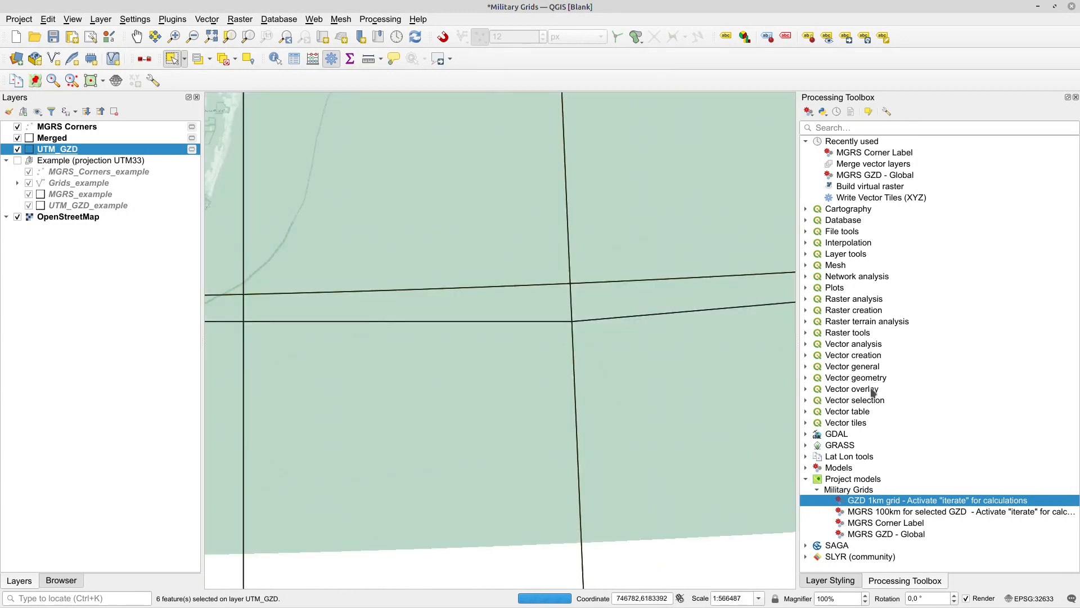
double_click(869, 502)
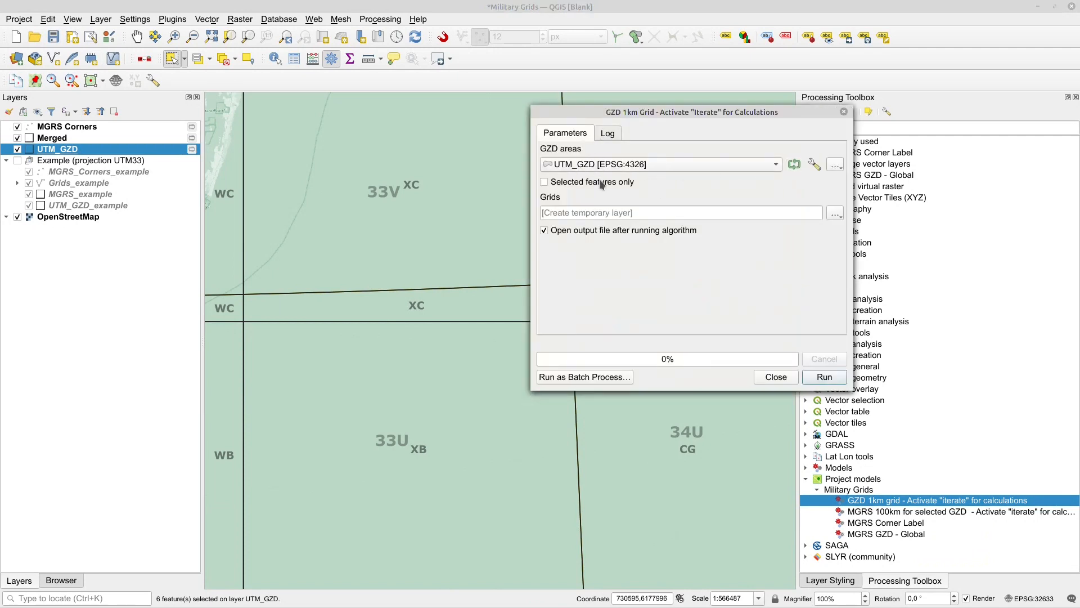
left_click(544, 181)
left_click(823, 378)
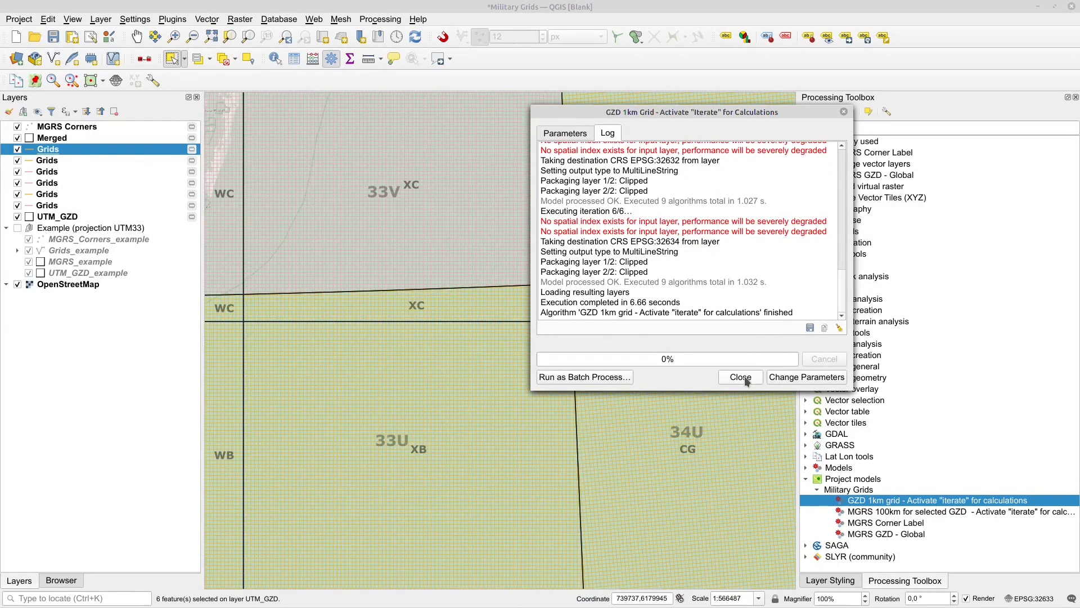
left_click(741, 378)
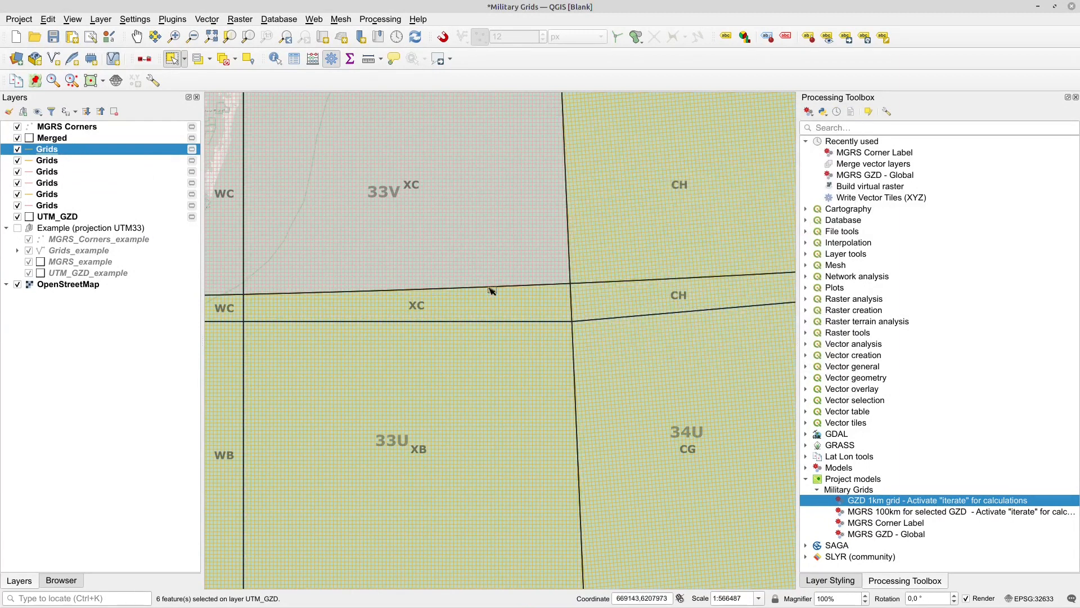
Step: Rename the Merged layer of 100 km squares as MGRS
left_click(49, 139)
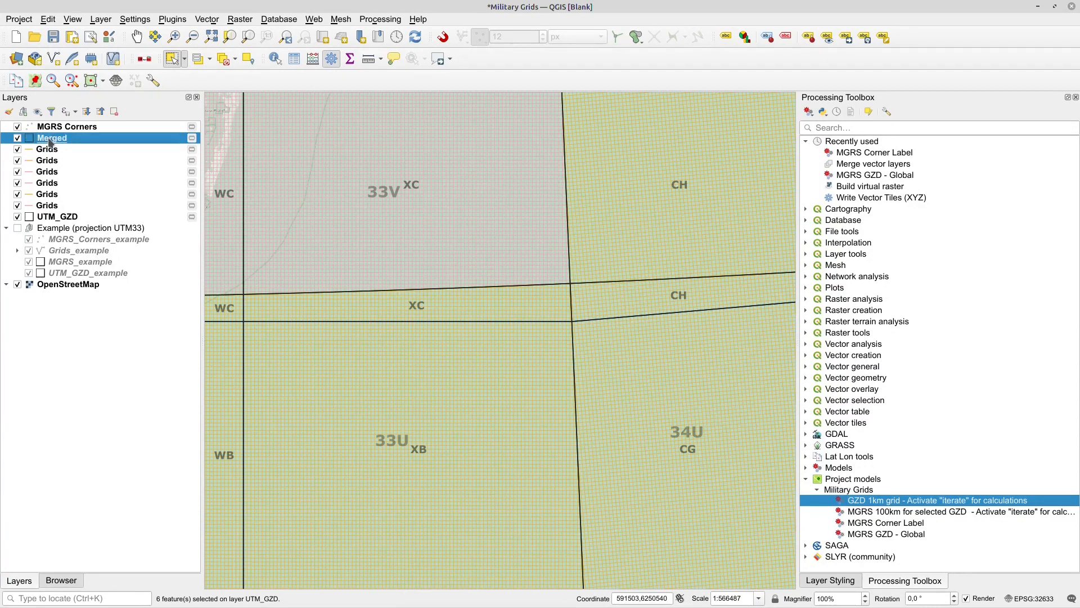
left_click(49, 141)
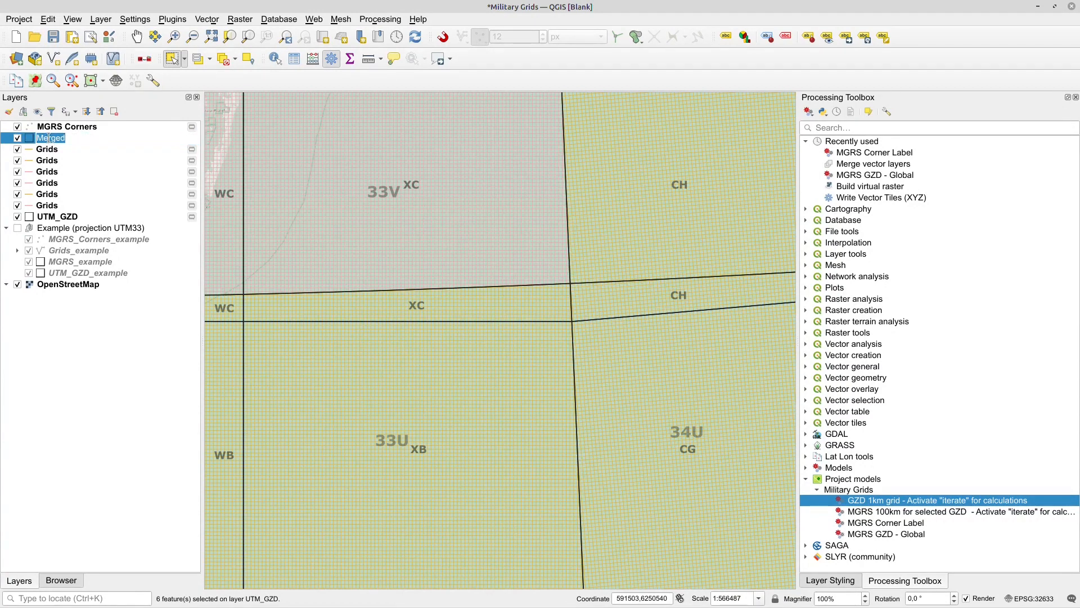
type("MGRS")
key("Return")
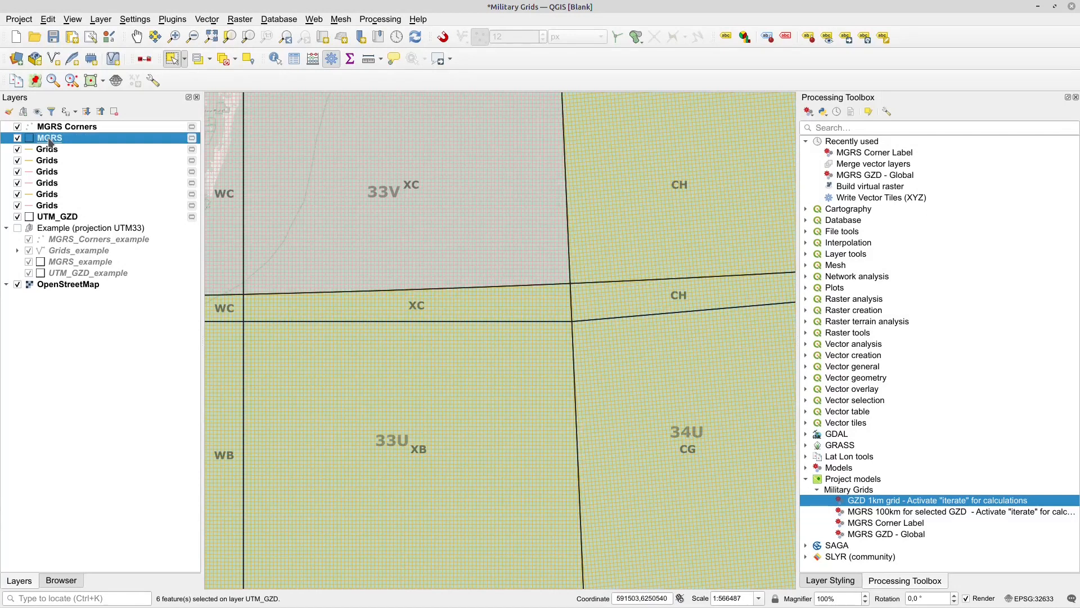
Step: Merge the six Grids layers into one temporary vector layer, leaving the destination CRS unset
left_click(65, 148)
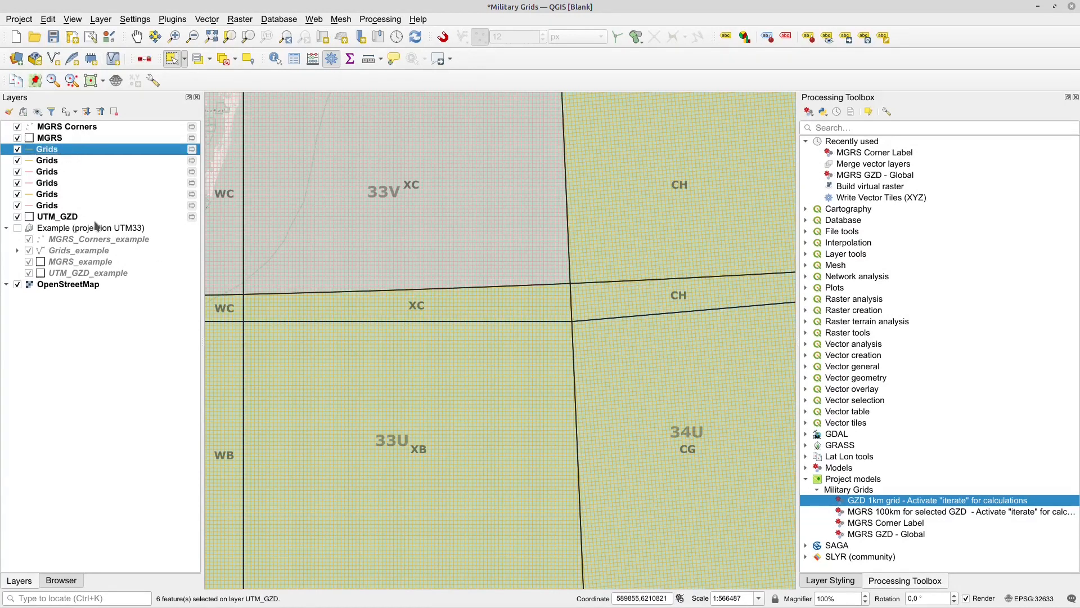
double_click(861, 164)
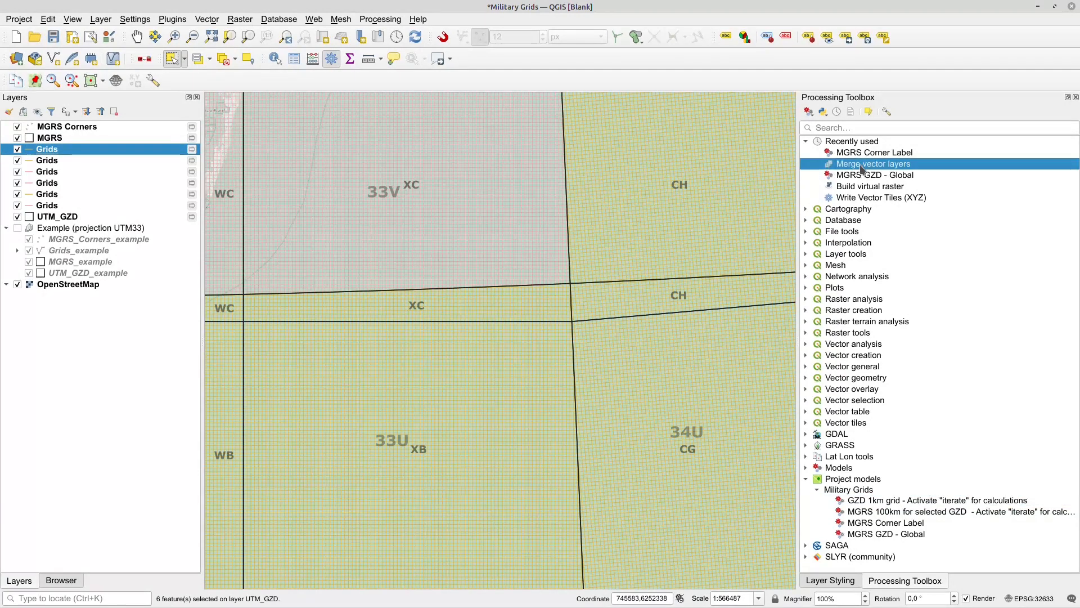
left_click(688, 166)
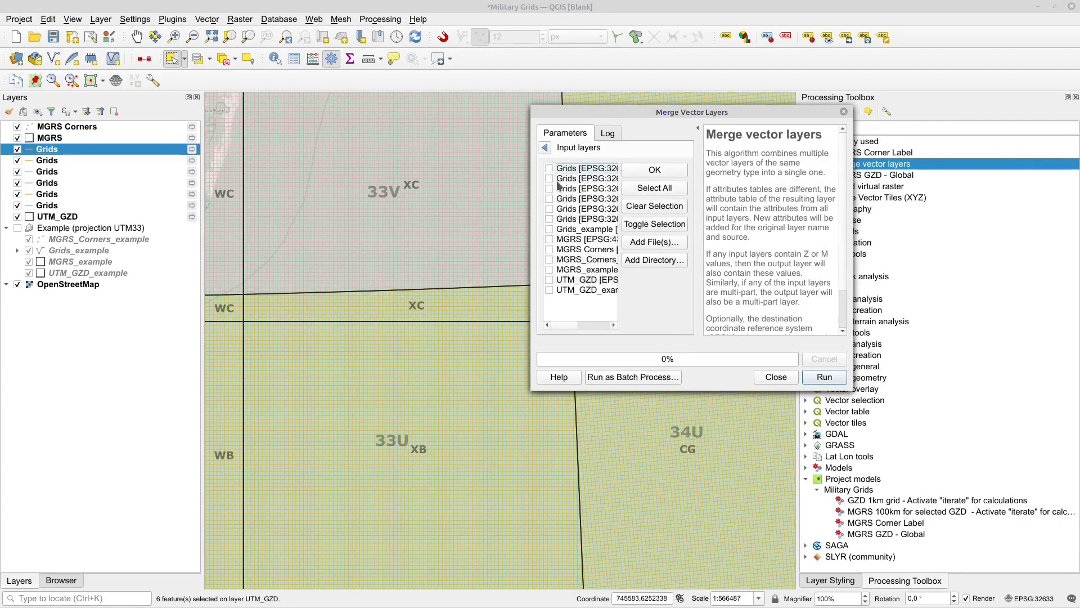
left_click(549, 178)
left_click(549, 188)
left_click(549, 198)
left_click(550, 208)
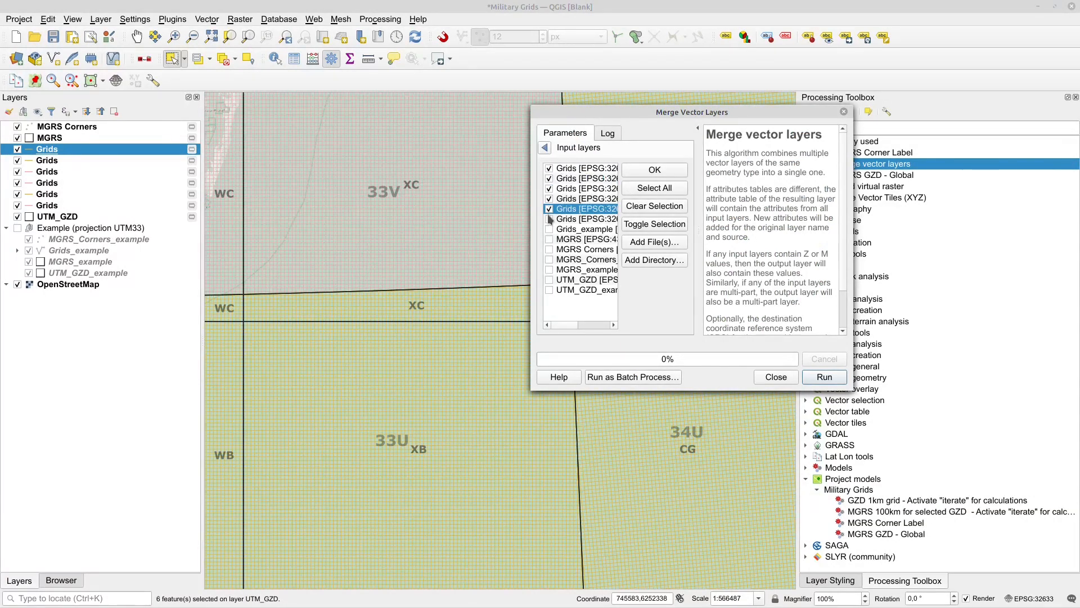
left_click(654, 170)
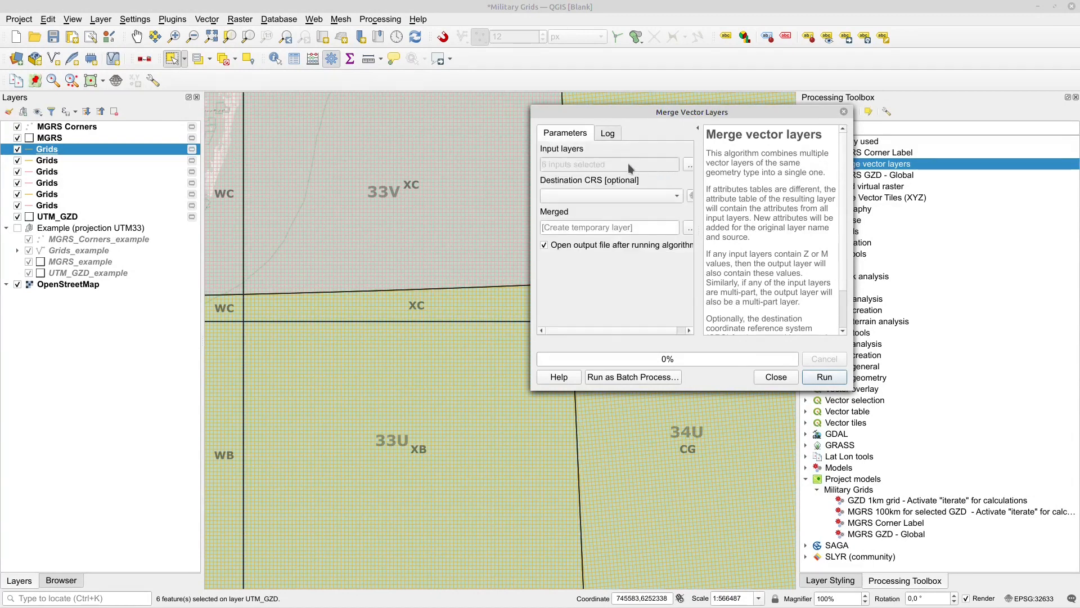
left_click(825, 377)
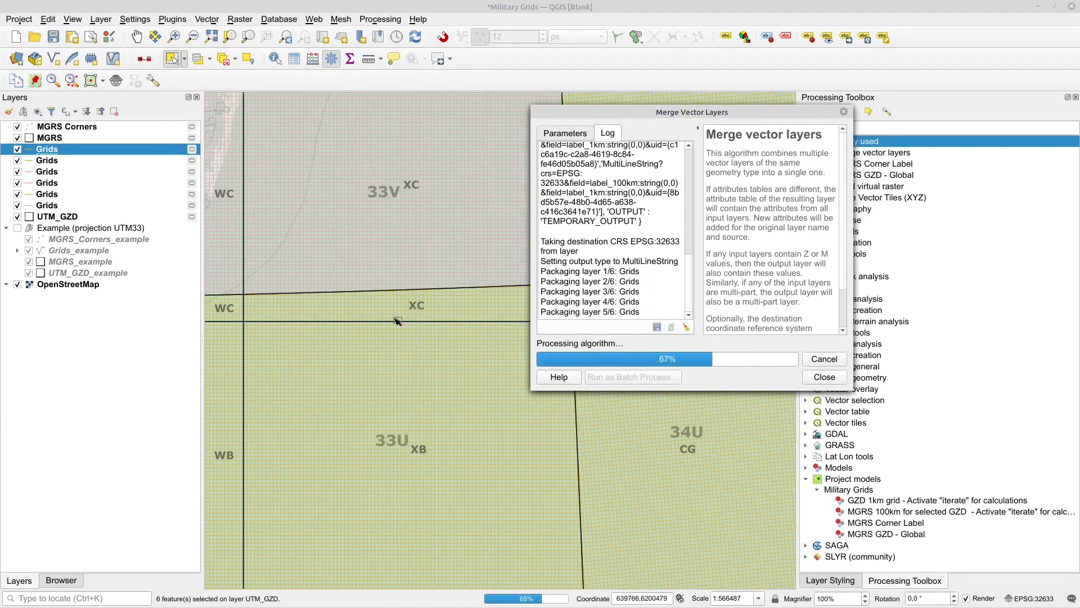
left_click(740, 376)
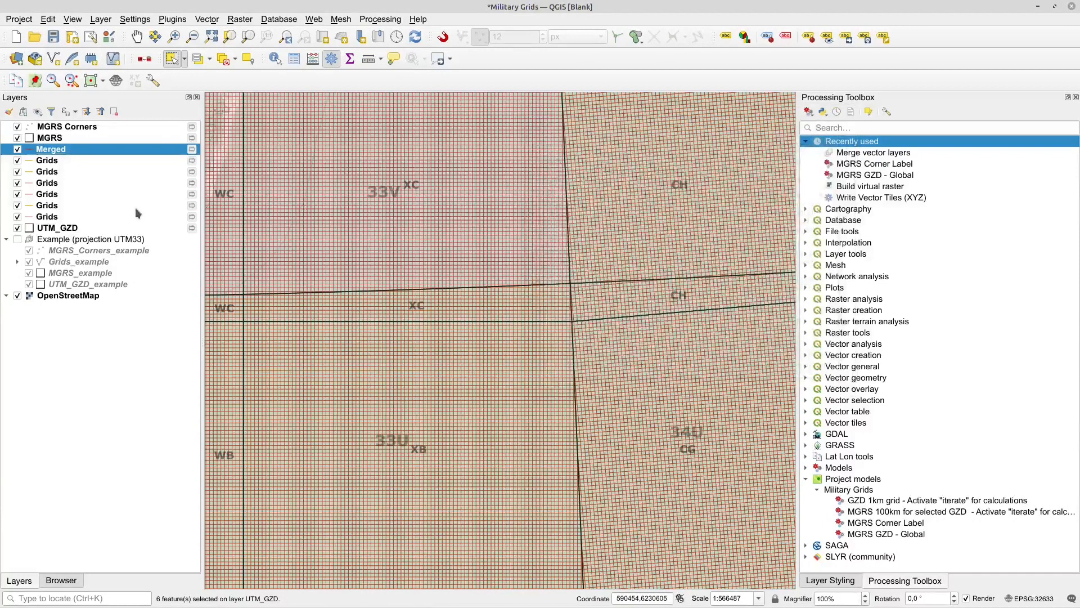
Step: Remove the six separate Grids layers from the project
left_click(62, 160)
left_click(70, 216, "shift")
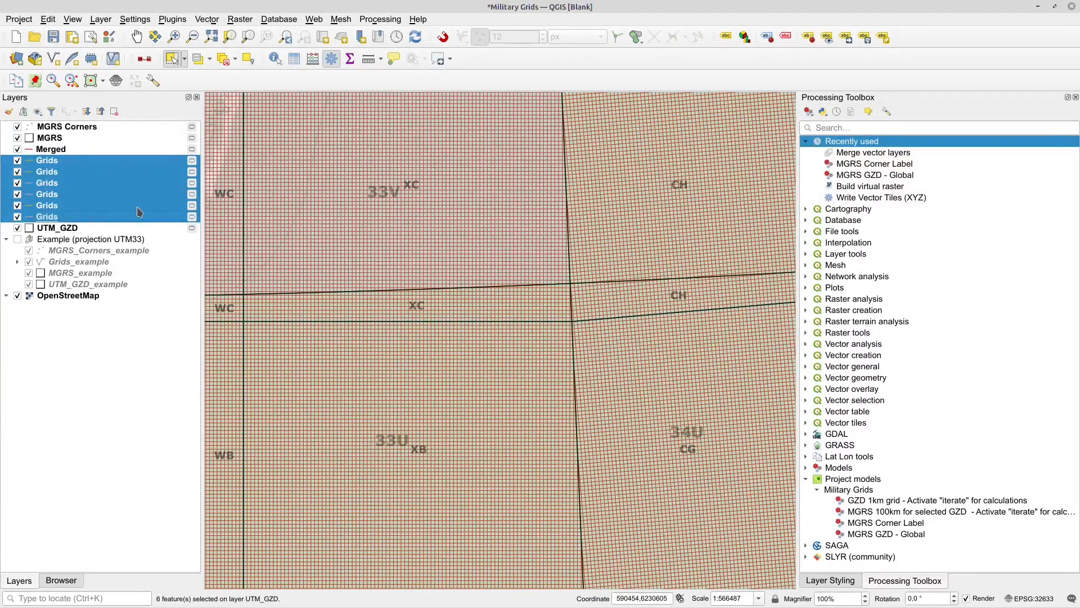
key("ctrl+d")
key("Return")
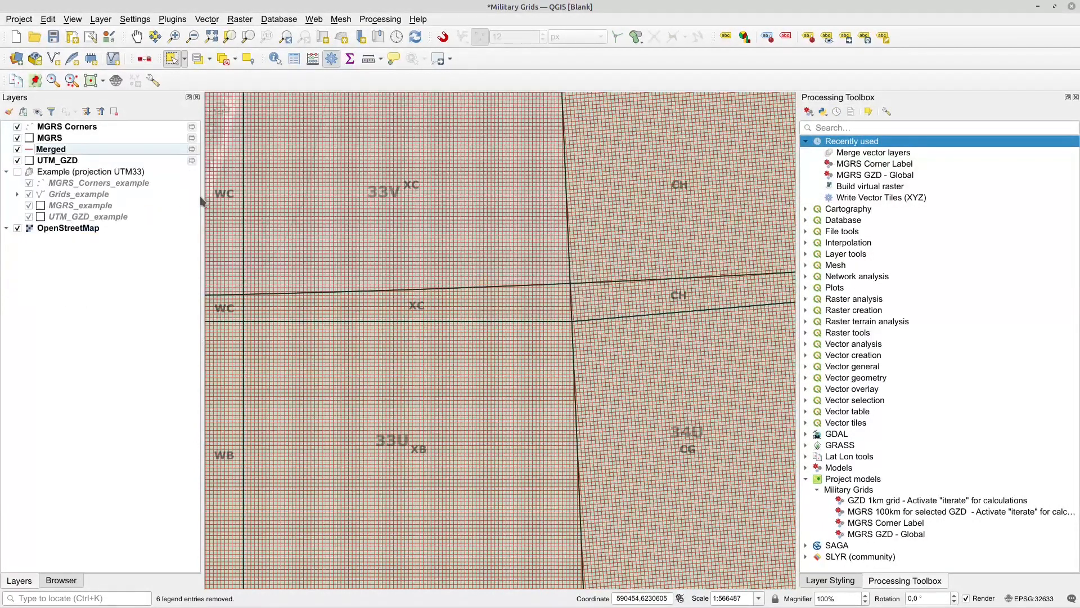
Step: Rename the merged line grid layer as UTM 1km
left_click(62, 151)
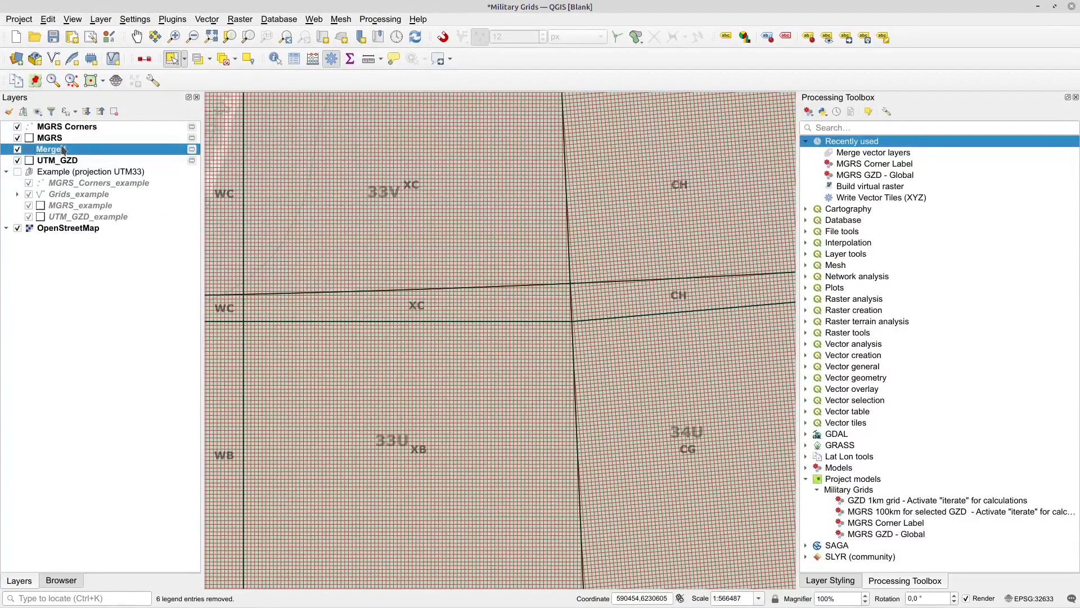
left_click(62, 148)
type("UTM 1km")
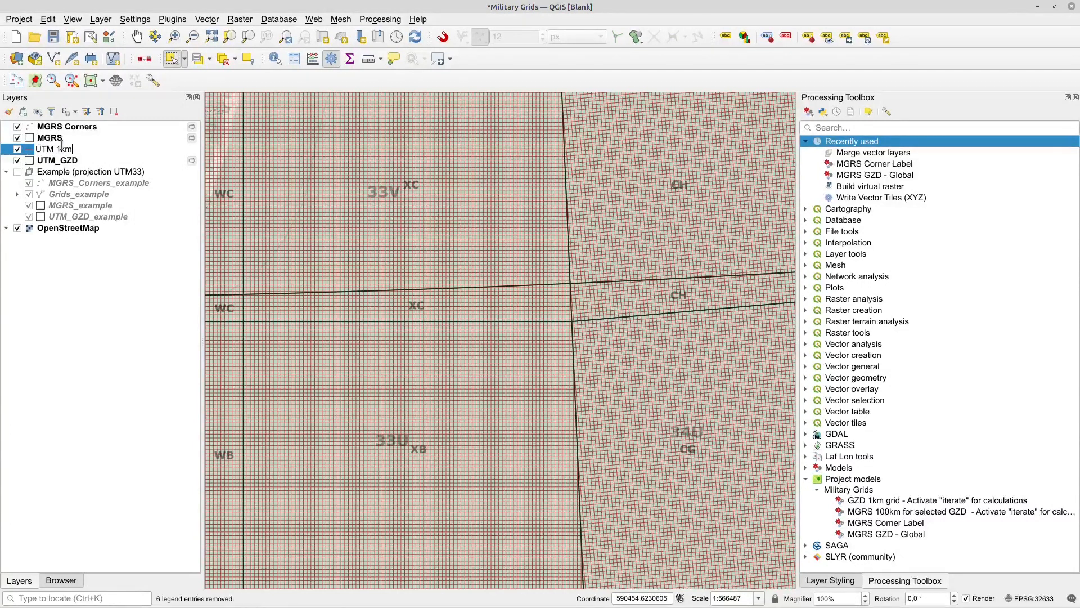
key("Return")
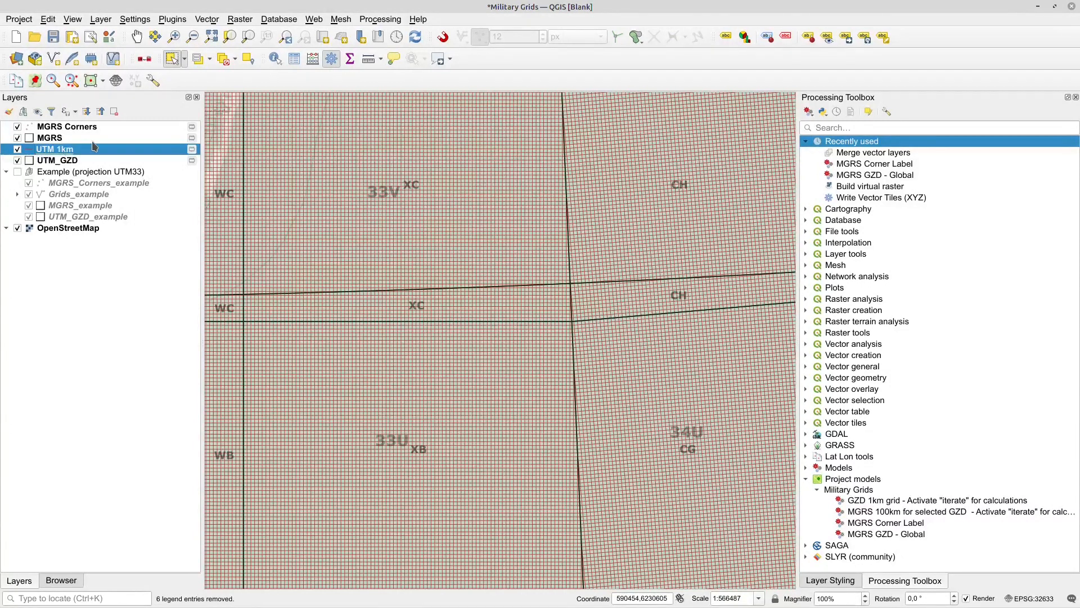
Step: Copy the style of Grids_example and paste it onto the UTM 1km layer
right_click(64, 198)
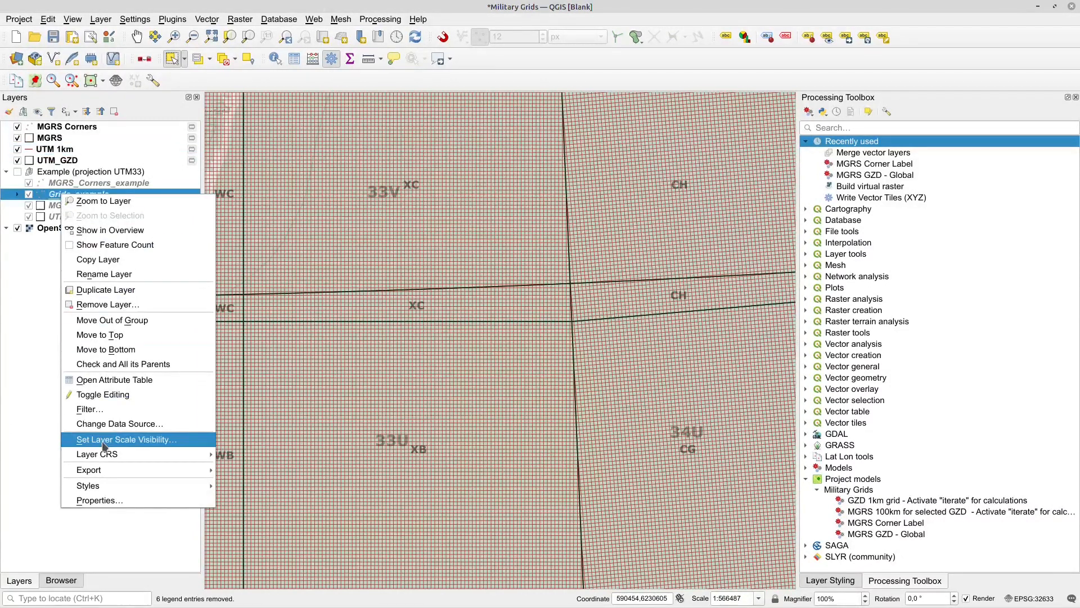
mouse_move(113, 487)
mouse_move(252, 485)
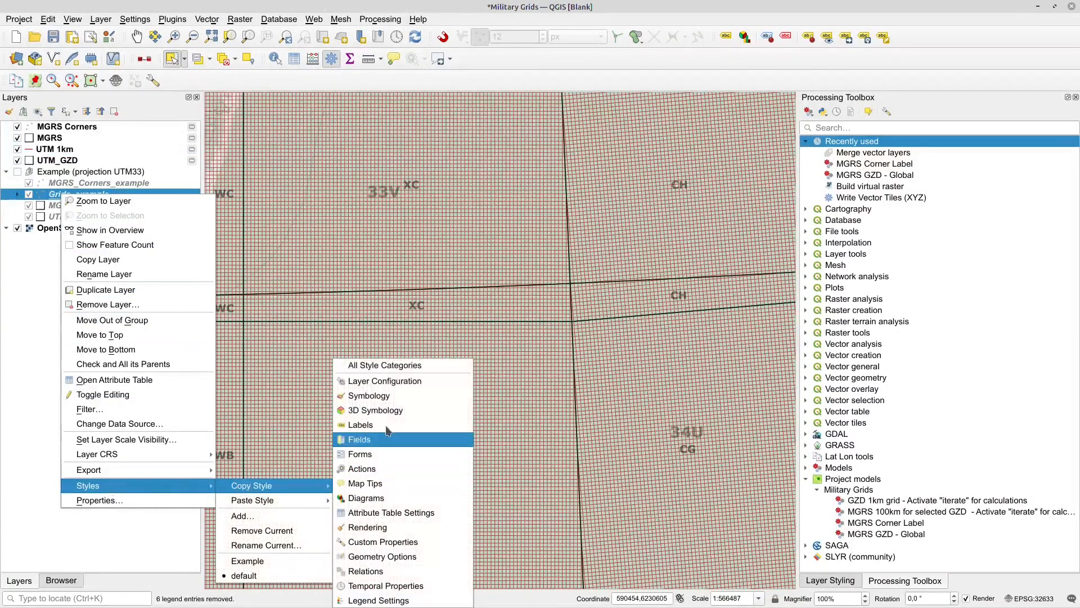
left_click(372, 380)
right_click(56, 153)
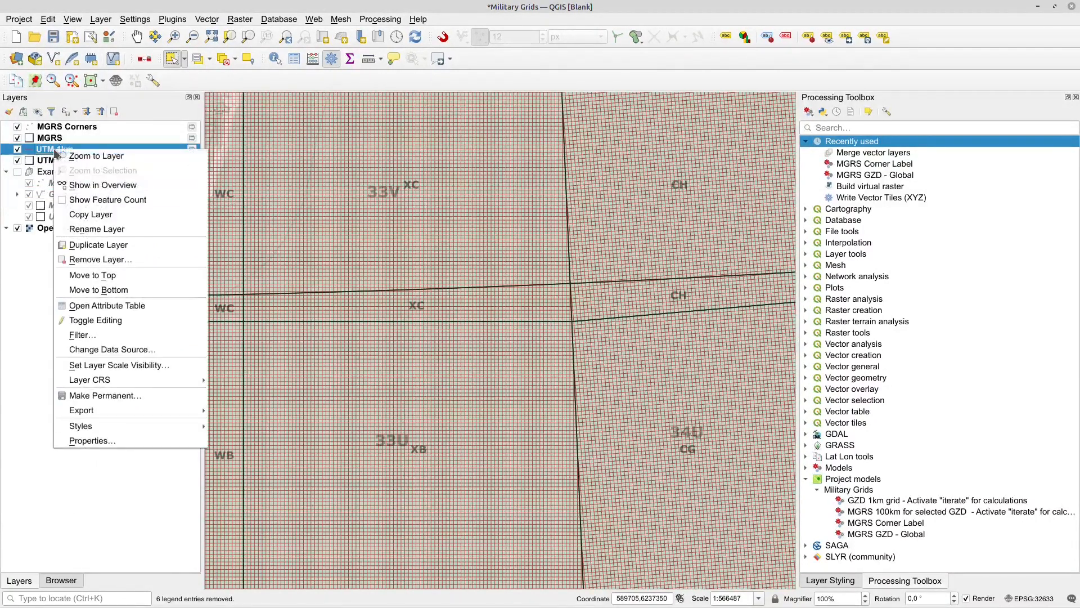
mouse_move(203, 425)
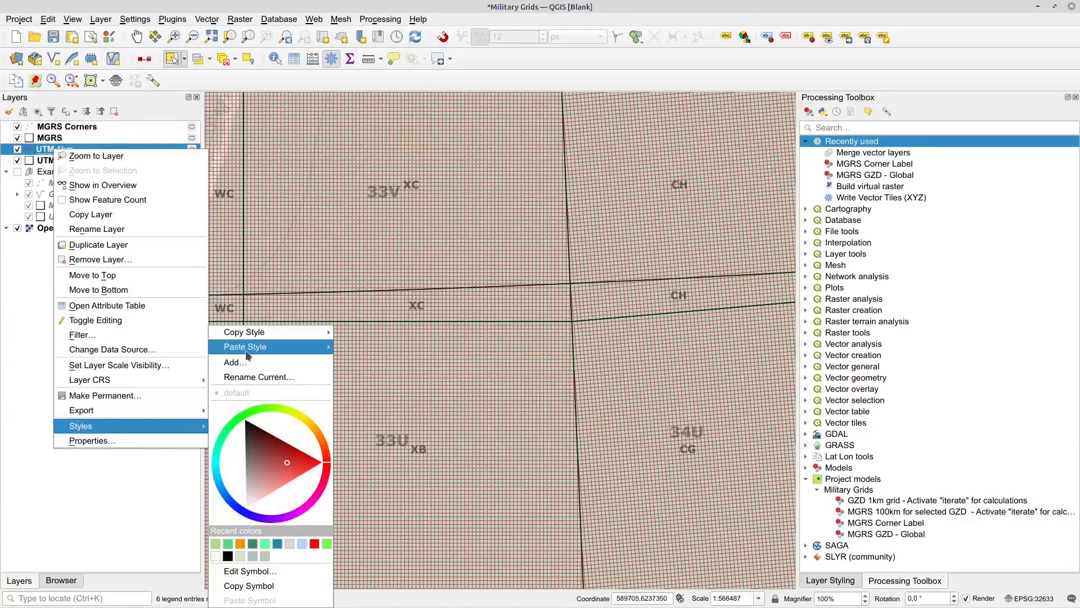
Step: Paste the copied style onto the UTM 1km layer and hide the OpenStreetMap layer
mouse_move(247, 346)
left_click(349, 346)
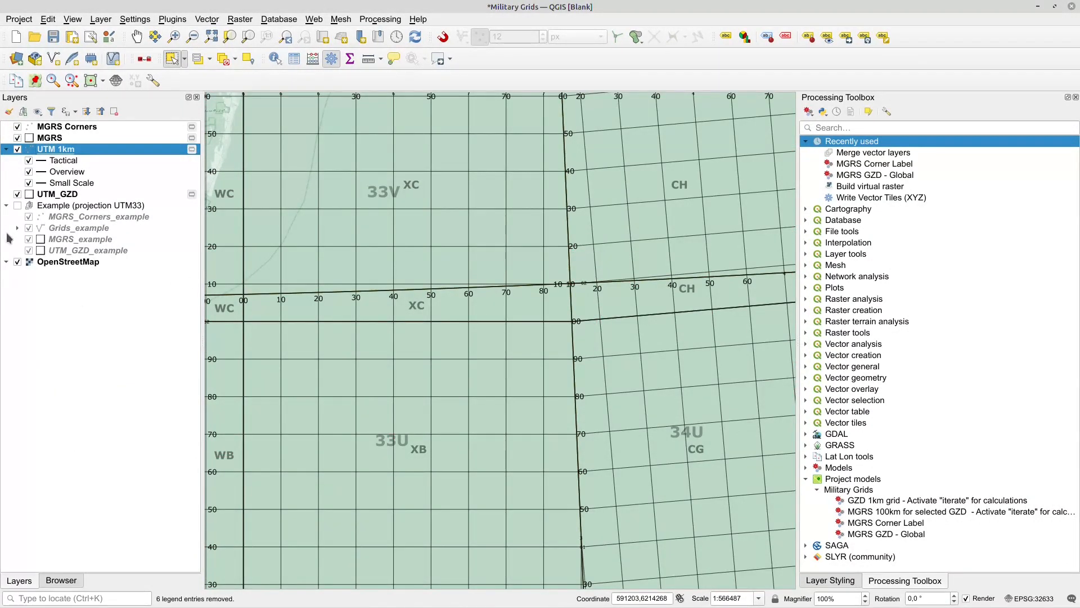
left_click(17, 262)
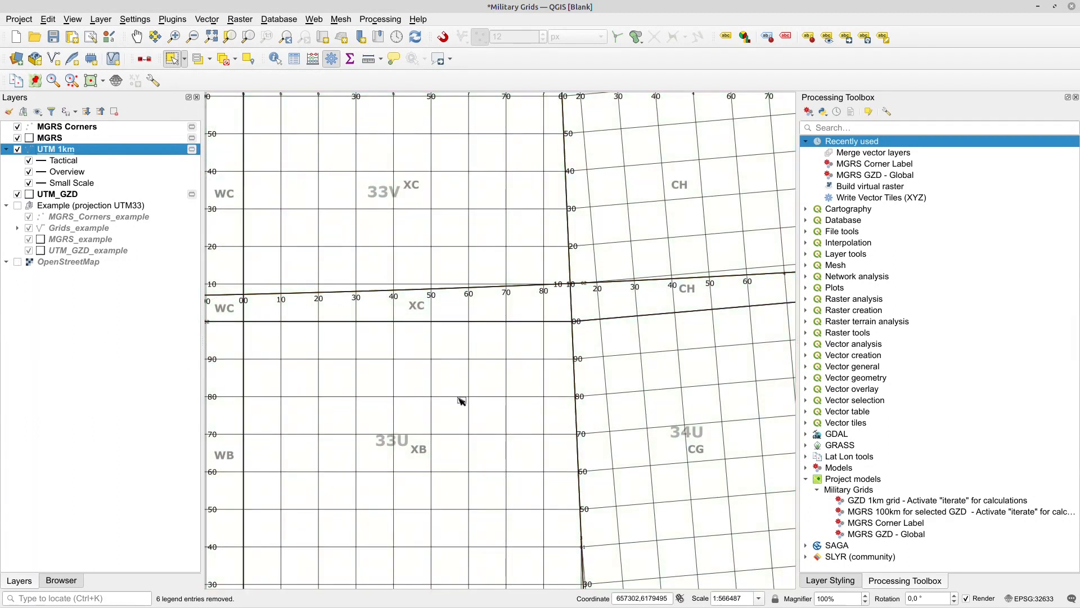
Step: Examine the styled grid lines and labels across zones 33U and 34U at several map scales
scroll(527, 399, "down", 1)
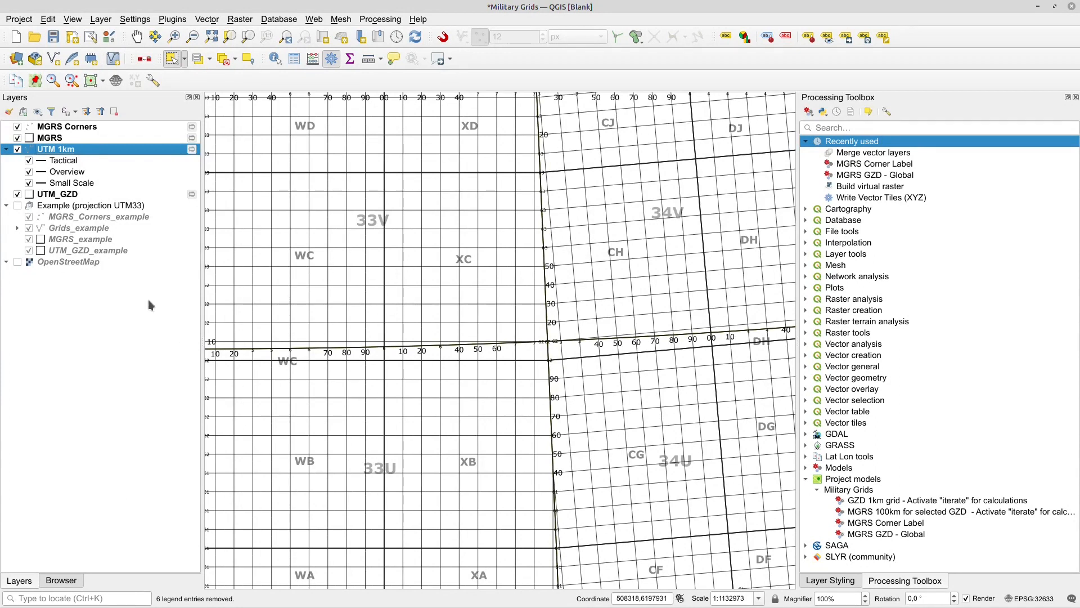
left_click_drag(511, 451, 526, 104)
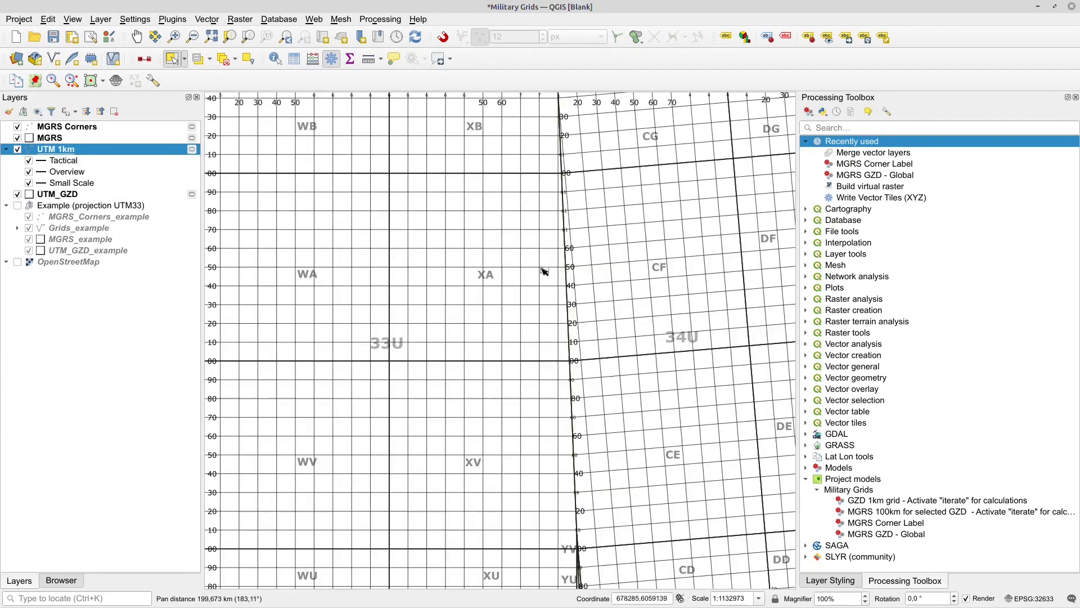
left_click_drag(536, 354, 575, 323)
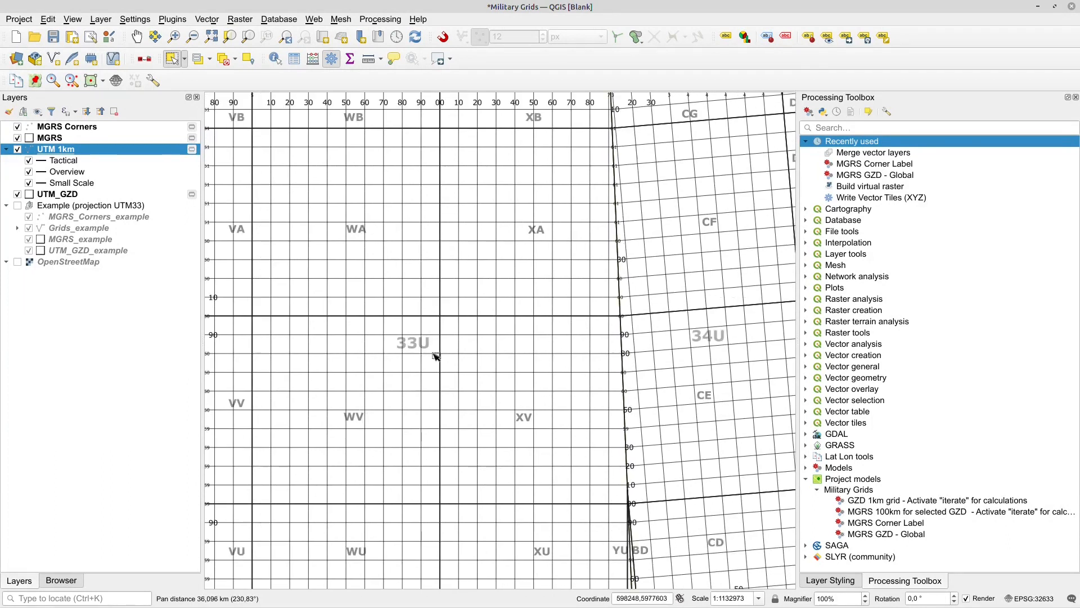
scroll(222, 322, "up", 1)
scroll(223, 322, "up", 3)
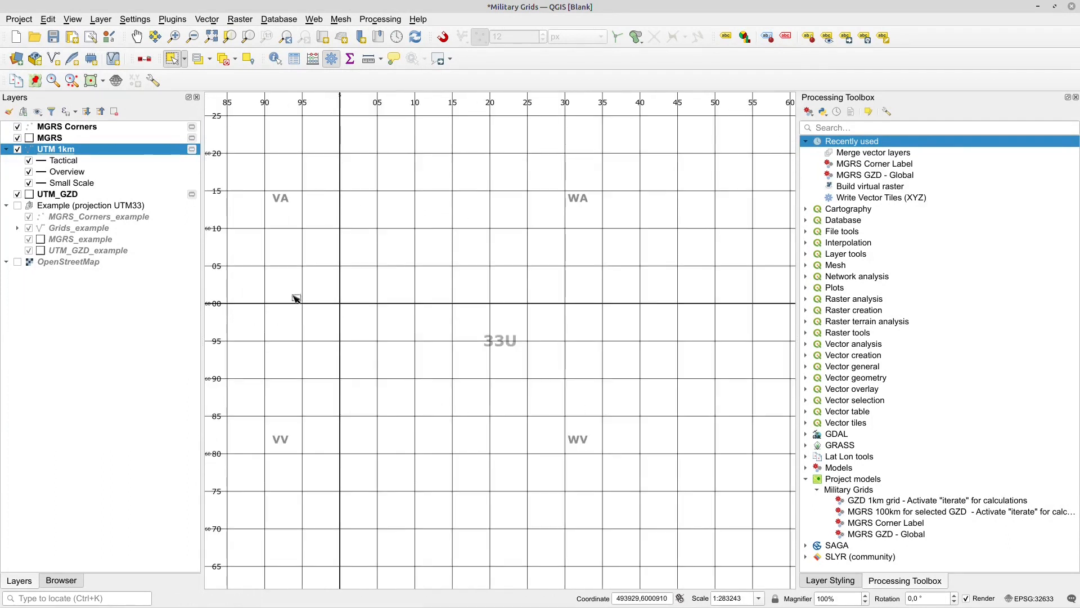
left_click_drag(359, 338, 387, 364)
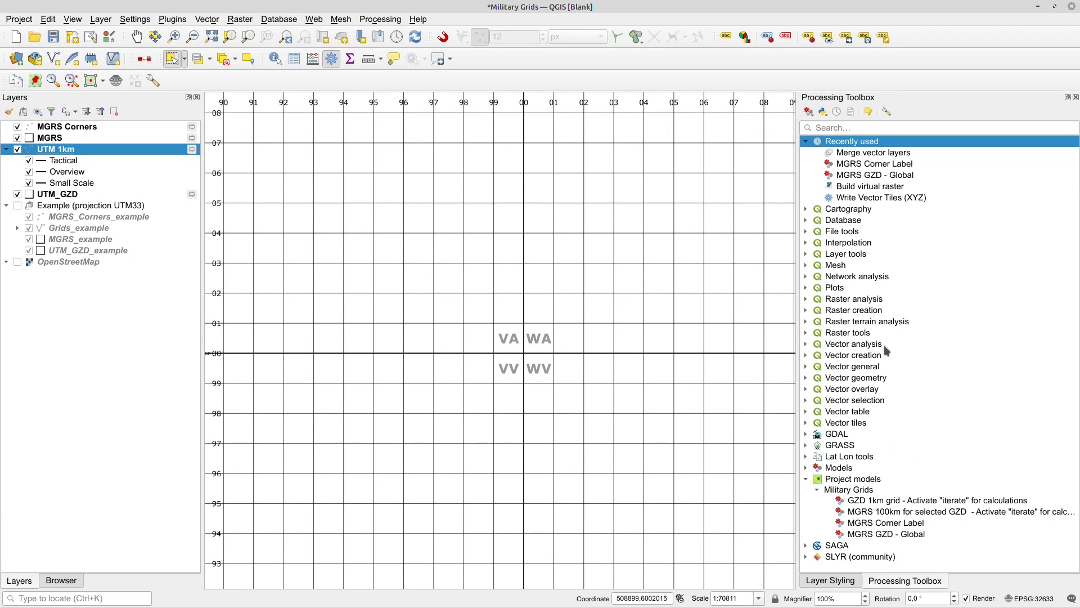
Step: Bring up the UTM 1km layer's styling settings and inspect the label_100km and label_1km fields in its attribute table
left_click(839, 582)
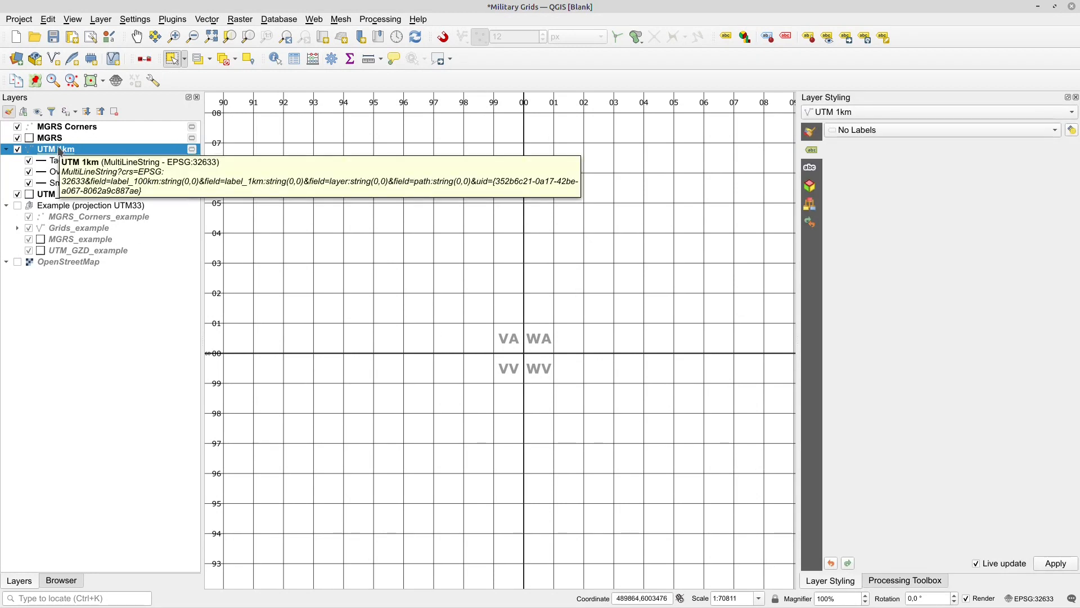
key("F6")
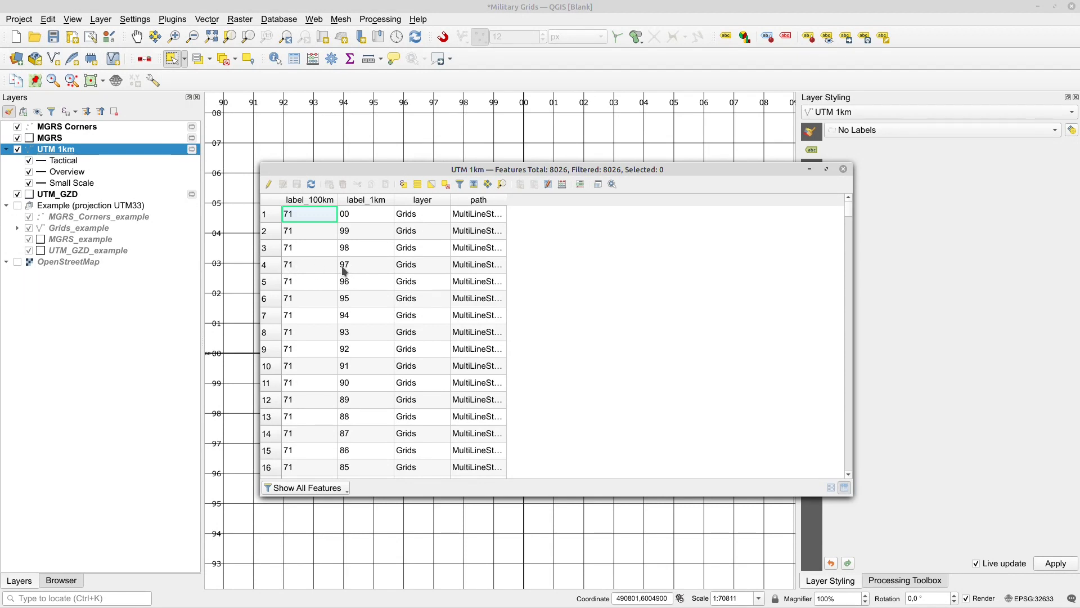
left_click(843, 171)
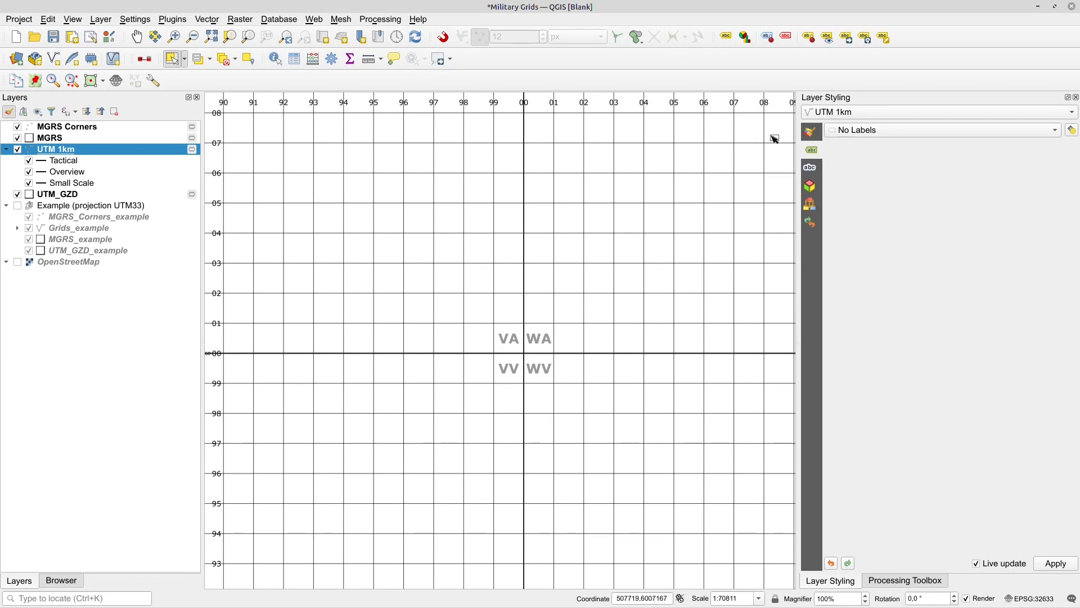
Step: Review the mask settings of the unfiltered label_1km labeling rule on the UTM 1km layer
left_click(52, 143)
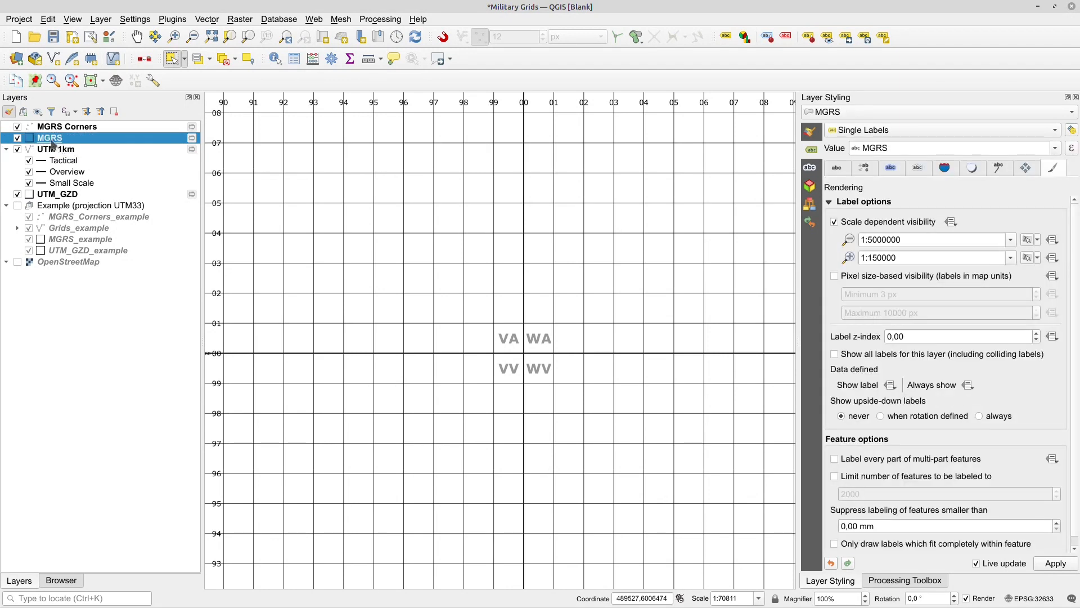
left_click(54, 149)
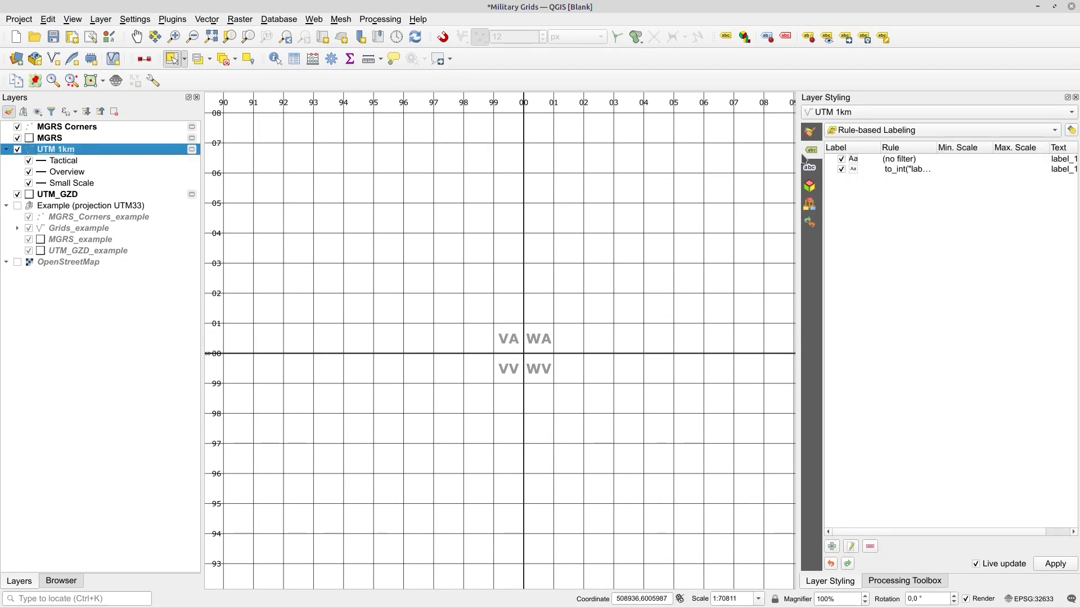
double_click(870, 158)
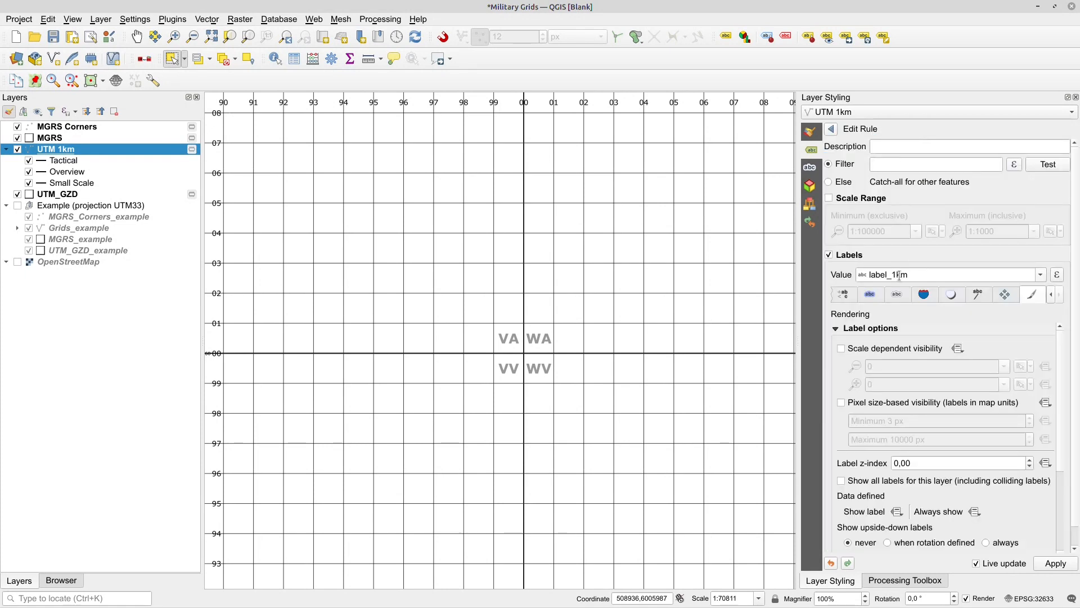
left_click(897, 293)
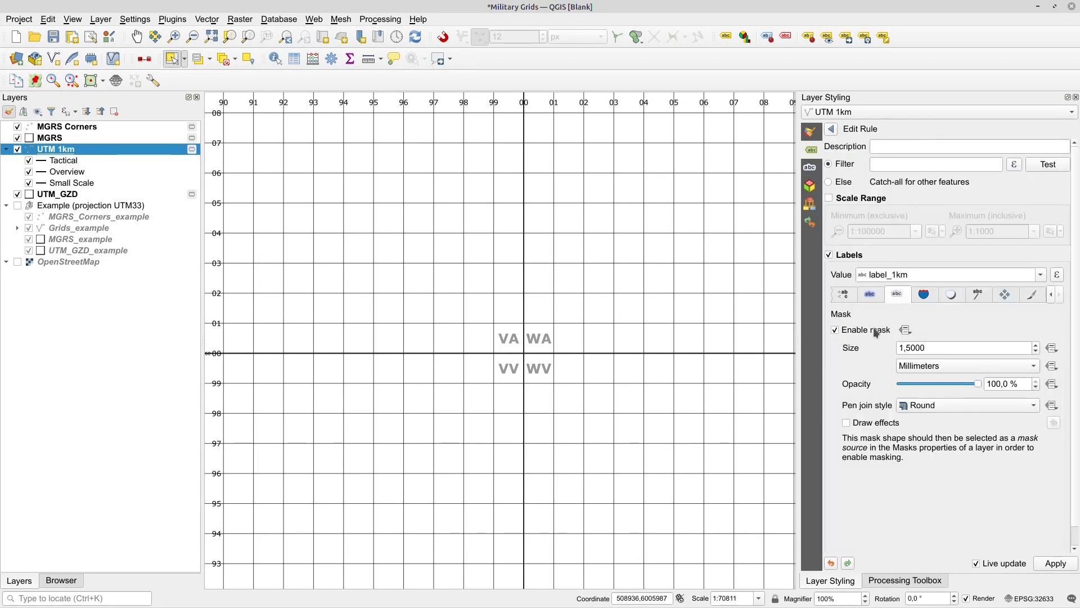
Step: Mask the UTM 1km layer's Tactical, Overview and Small Scale line symbols with both UTM 1km label masks
left_click(817, 172)
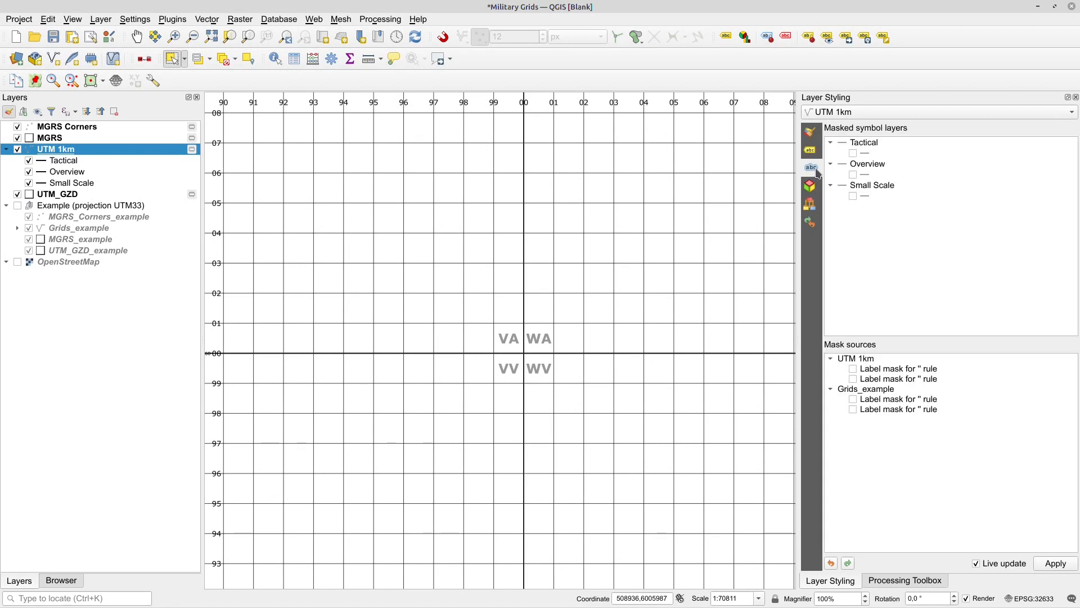
left_click(853, 153)
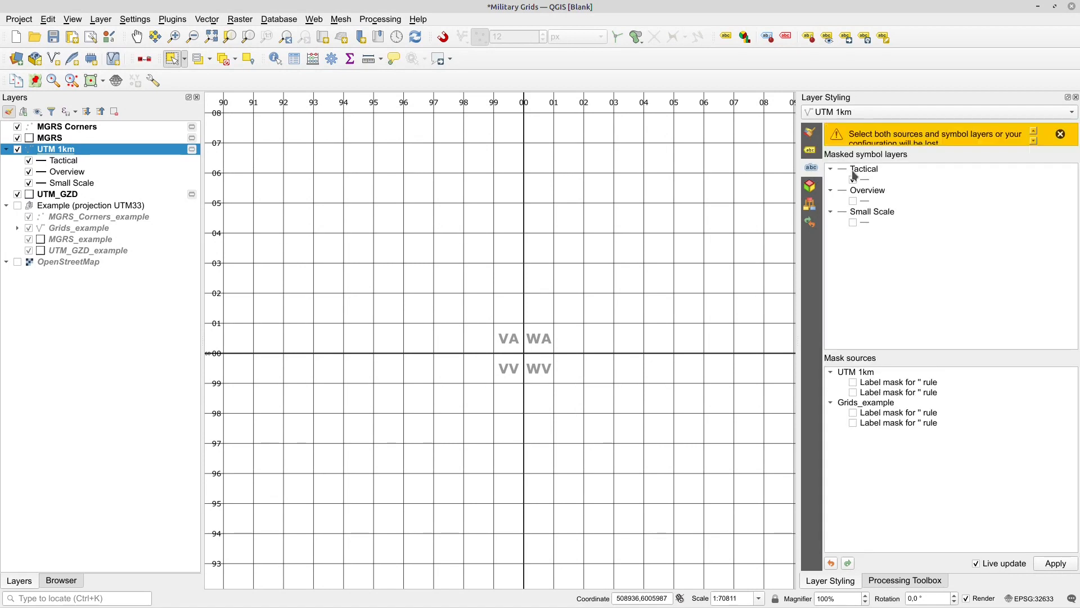
left_click(853, 201)
left_click(853, 383)
left_click(854, 379)
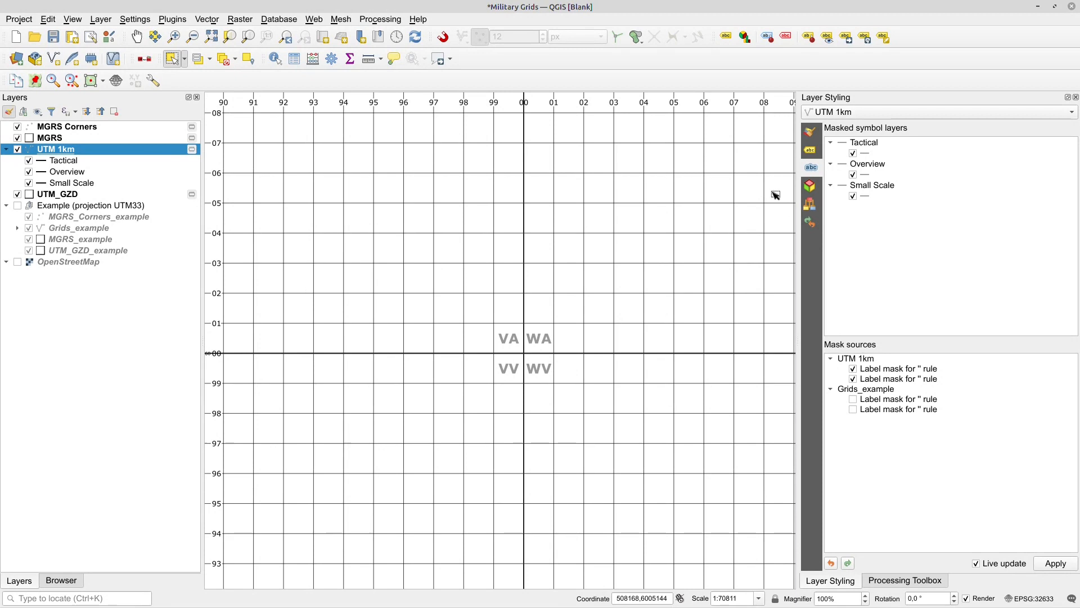
Step: Review the filter and mask settings of the label_100km labeling rule on the UTM 1km layer
left_click(810, 150)
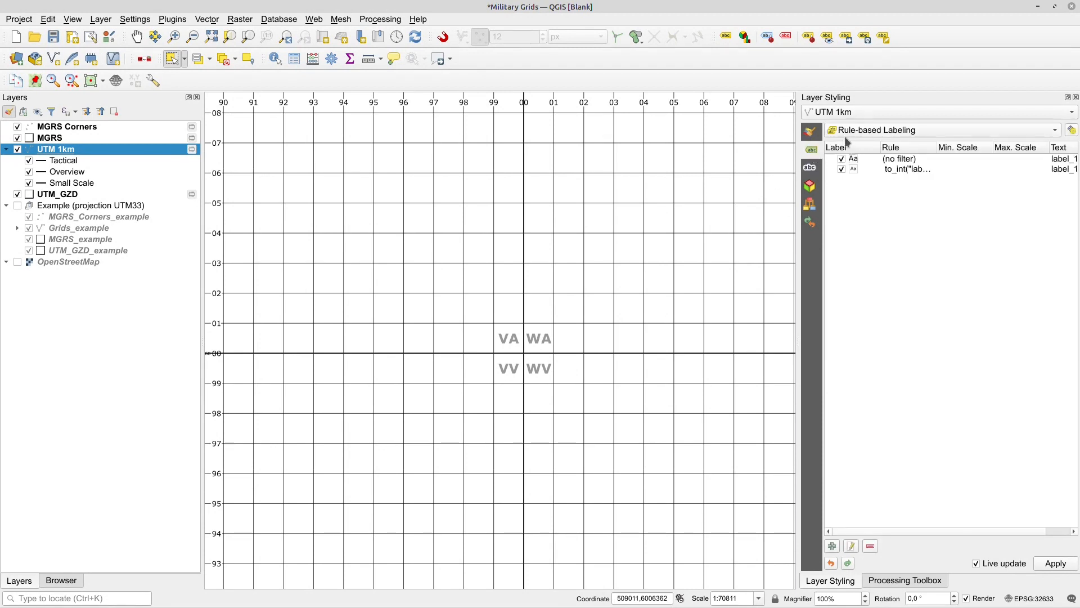
double_click(875, 169)
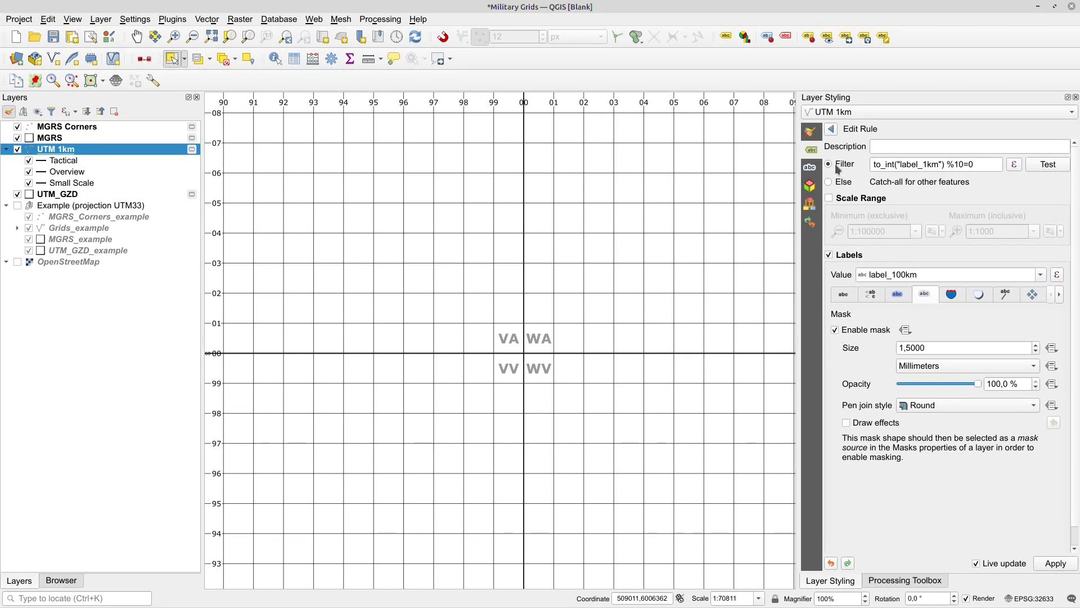
left_click(832, 130)
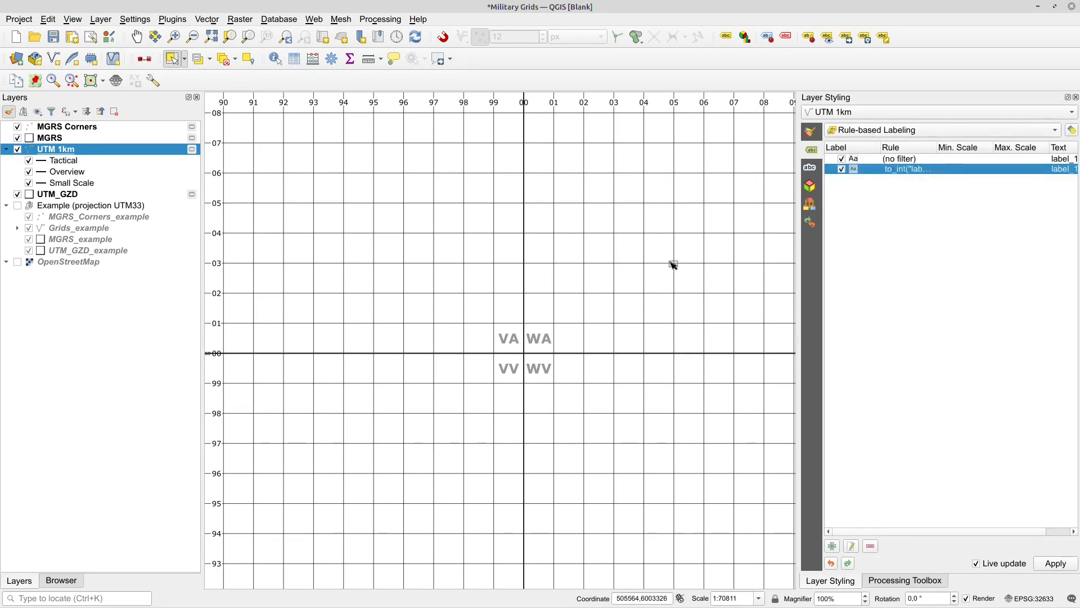
Step: Add both Grids_example label masks as mask sources for the UTM 1km layer
left_click(810, 167)
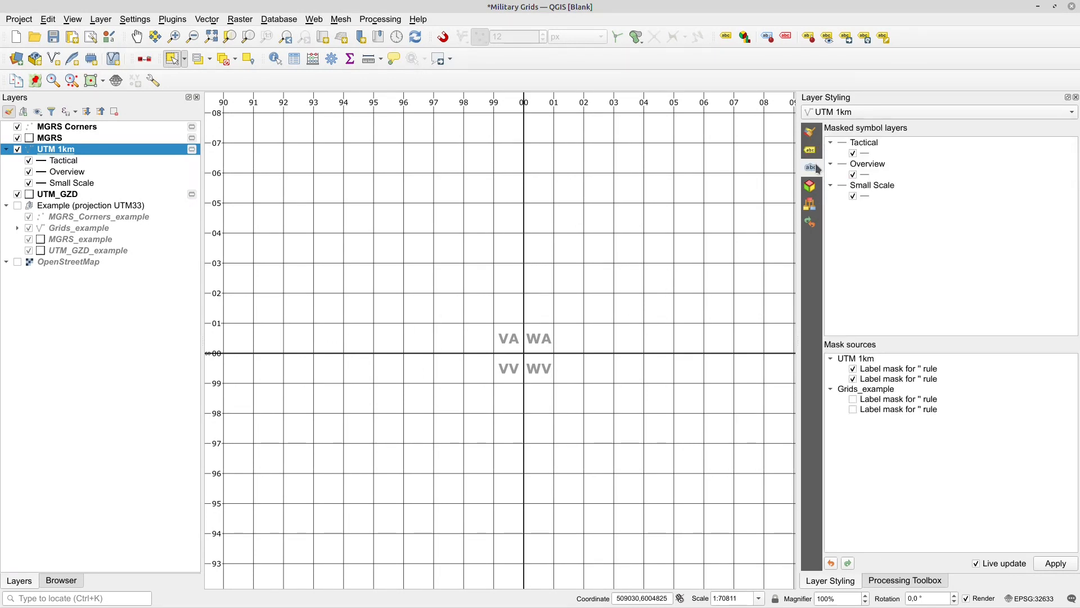
left_click(853, 399)
left_click(853, 409)
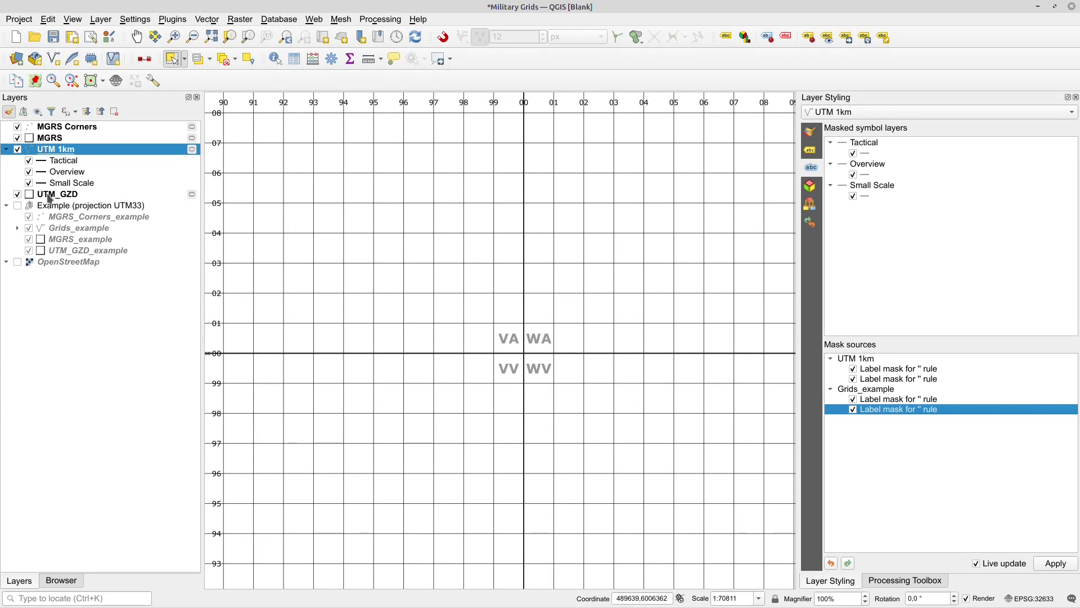
Step: Mask the MGRS layer's outline with both label masks of UTM 1km and of Grids_example
left_click(47, 139)
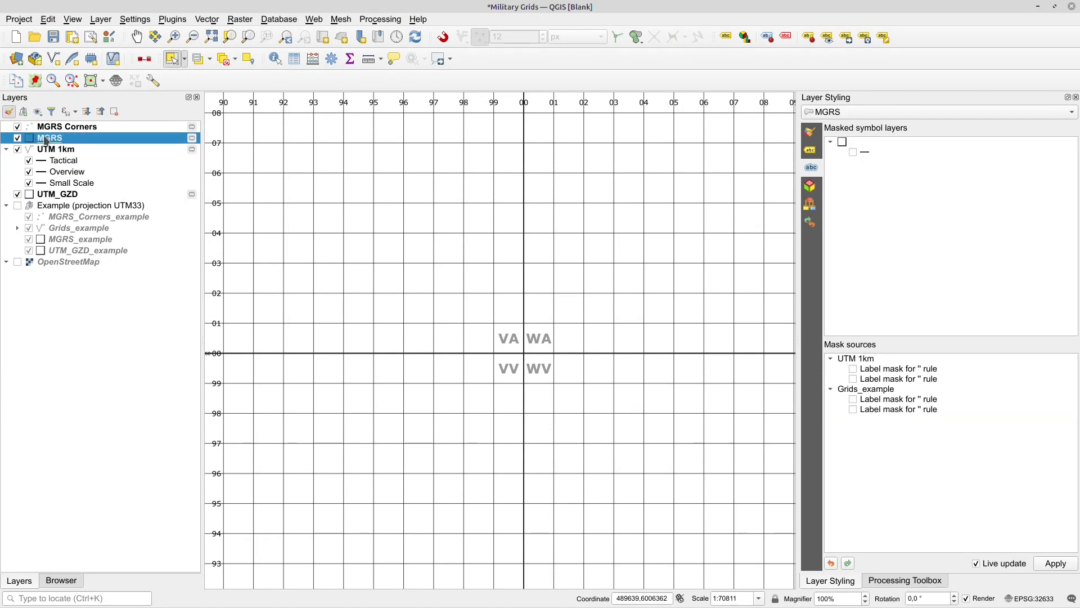
left_click(855, 144)
left_click(853, 153)
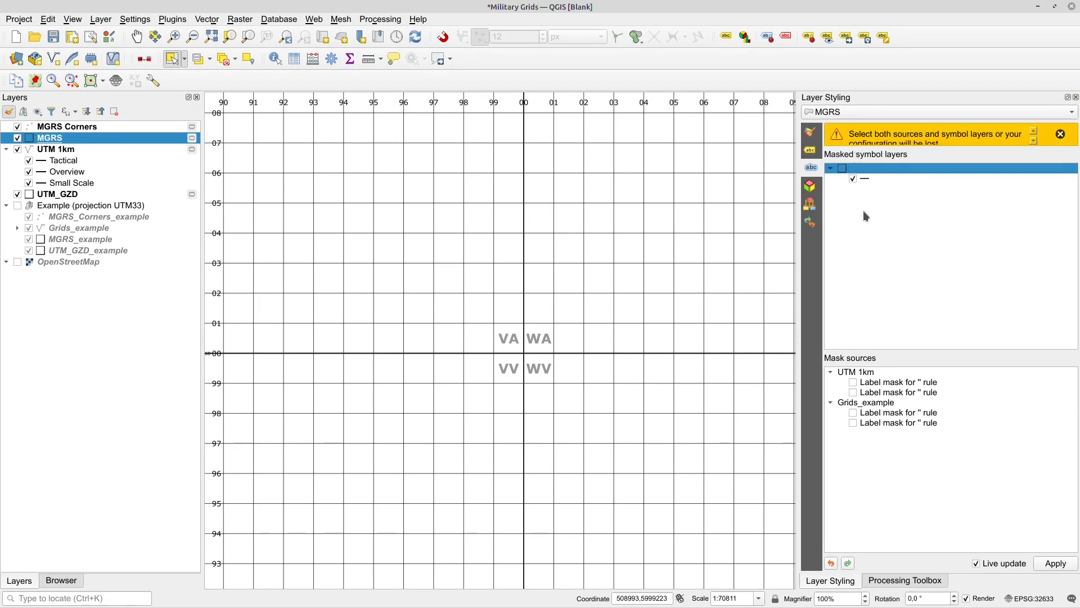
left_click(853, 382)
left_click(853, 379)
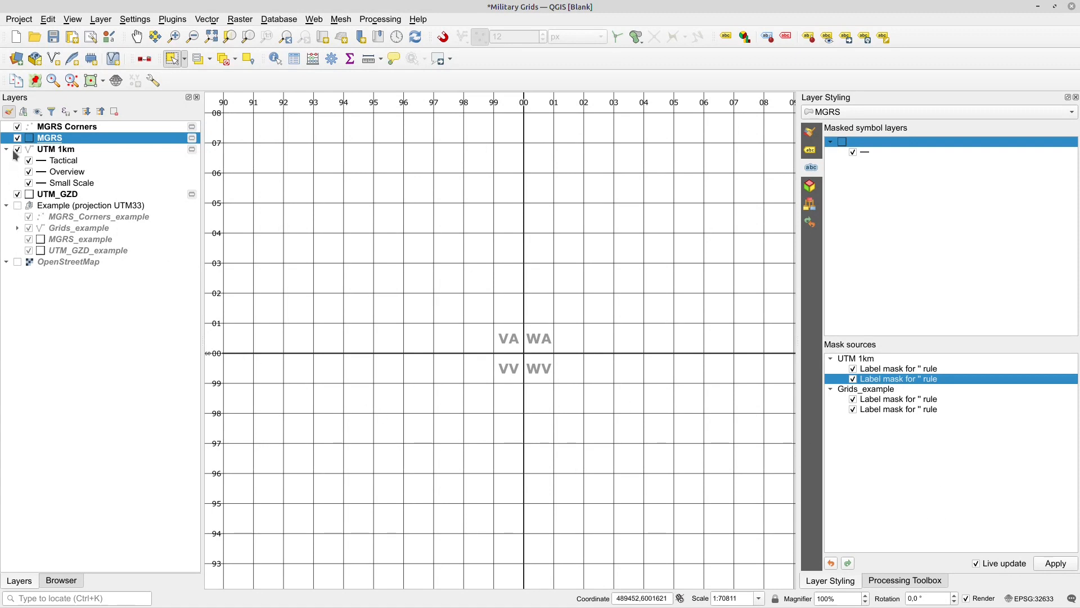
Step: Mask the UTM_GZD layer's outline with the UTM 1km and Grids_example label masks, and check its own label mask setting
left_click(53, 195)
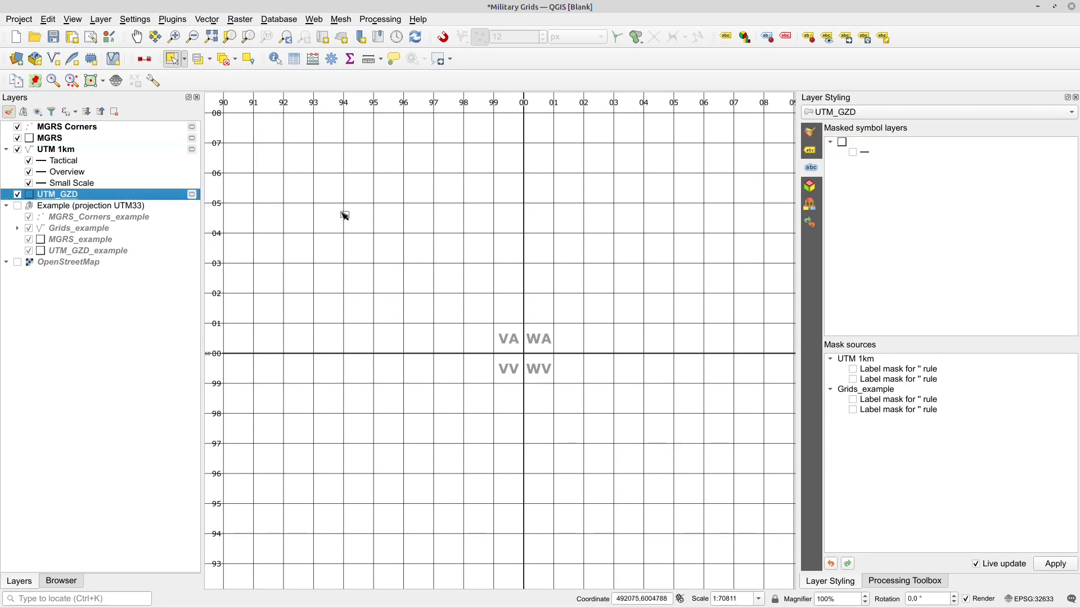
left_click(852, 152)
left_click(853, 382)
left_click(853, 379)
left_click(853, 407)
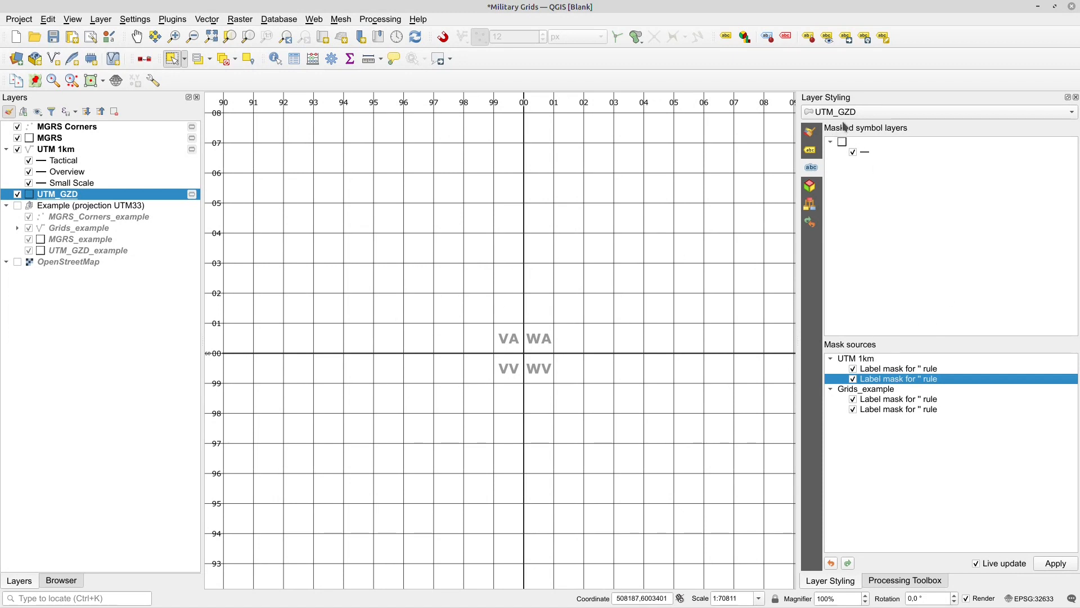
left_click(811, 150)
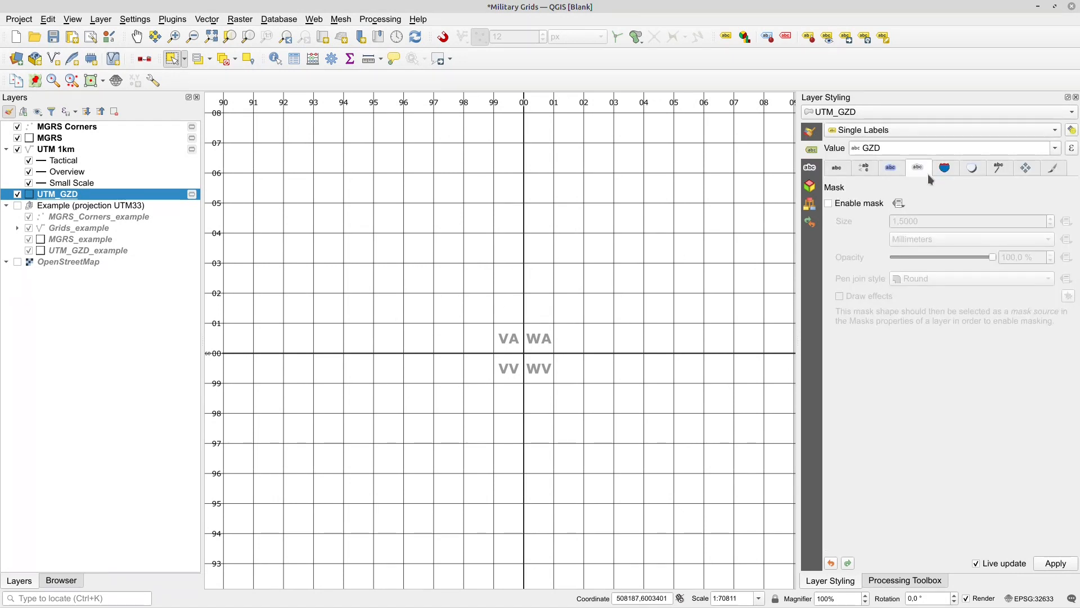
left_click(811, 168)
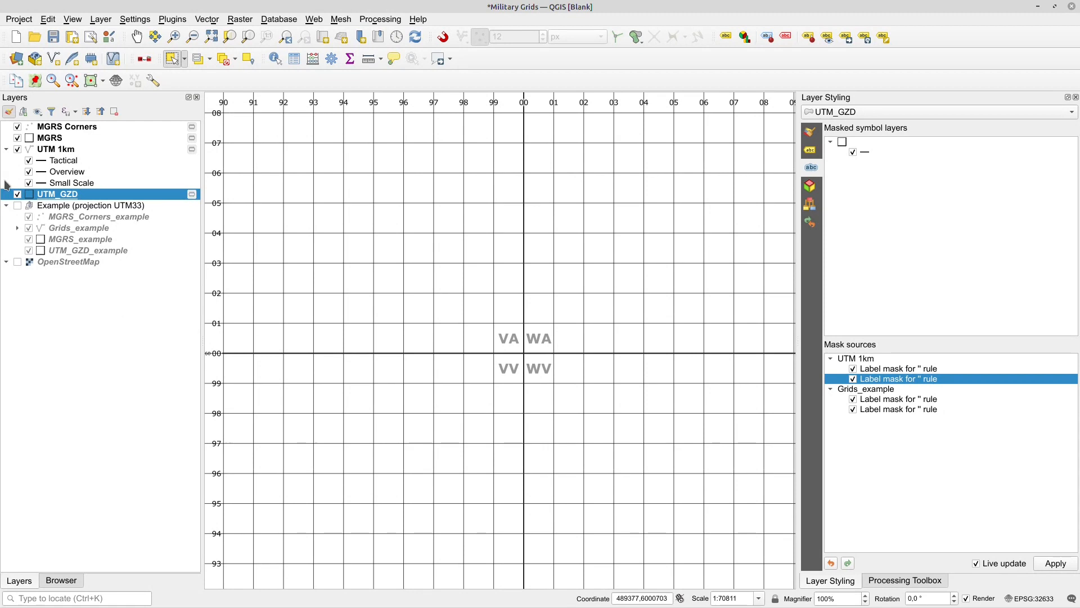
Step: Toggle the visibility of the MGRS and UTM 1km layers to compare how their lines are masked, leaving MGRS hidden
left_click(18, 138)
left_click(17, 138)
left_click(17, 149)
left_click(17, 149)
left_click(18, 138)
left_click(17, 149)
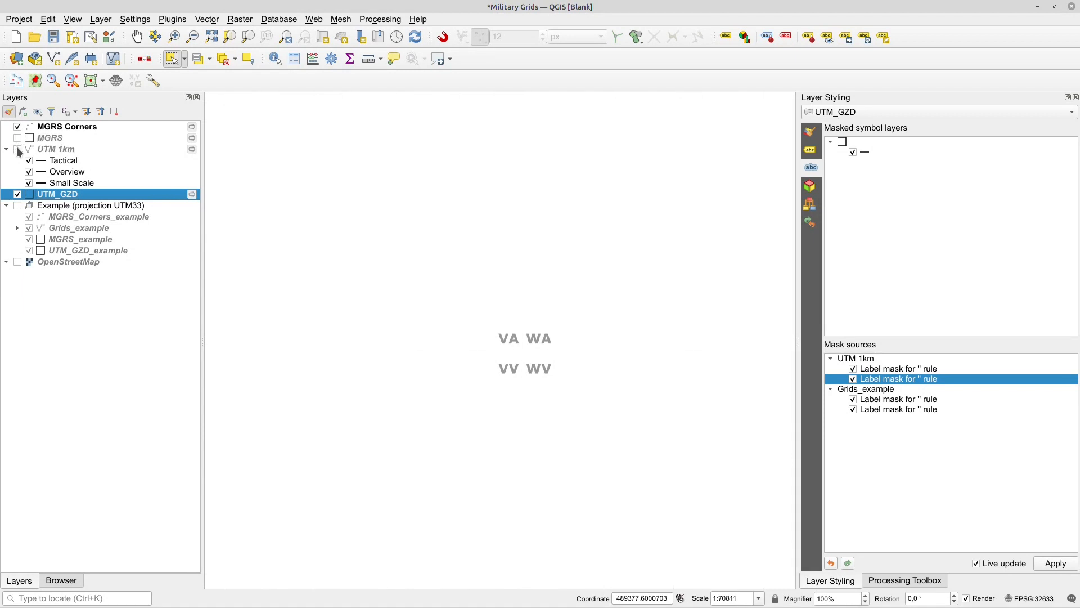
left_click(18, 149)
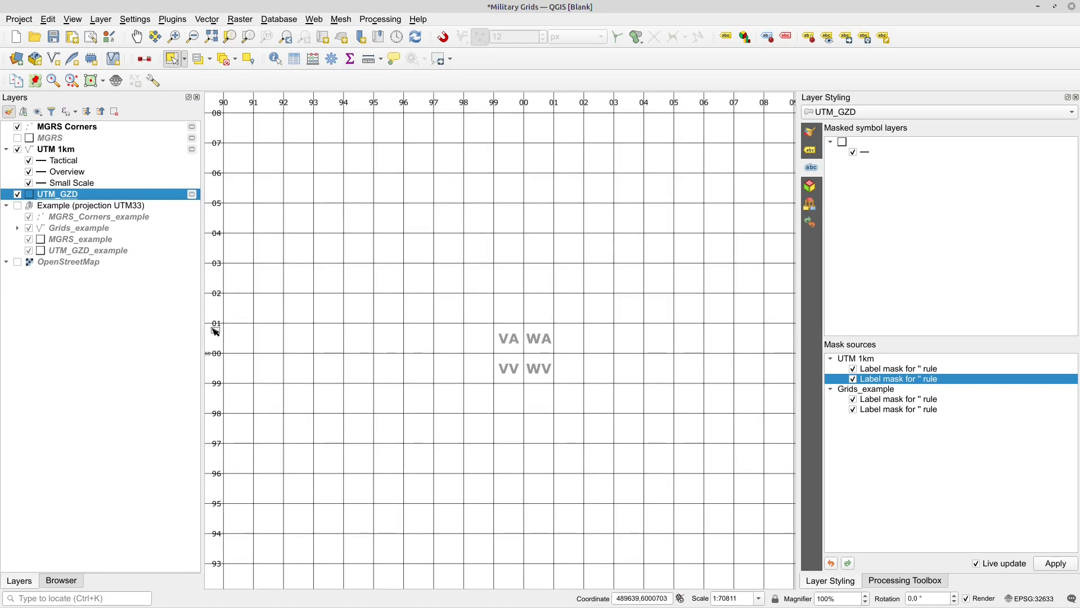
Step: Set both UTM 1km label masks again as mask sources for the UTM 1km layer
left_click(60, 149)
left_click(853, 369)
left_click(853, 378)
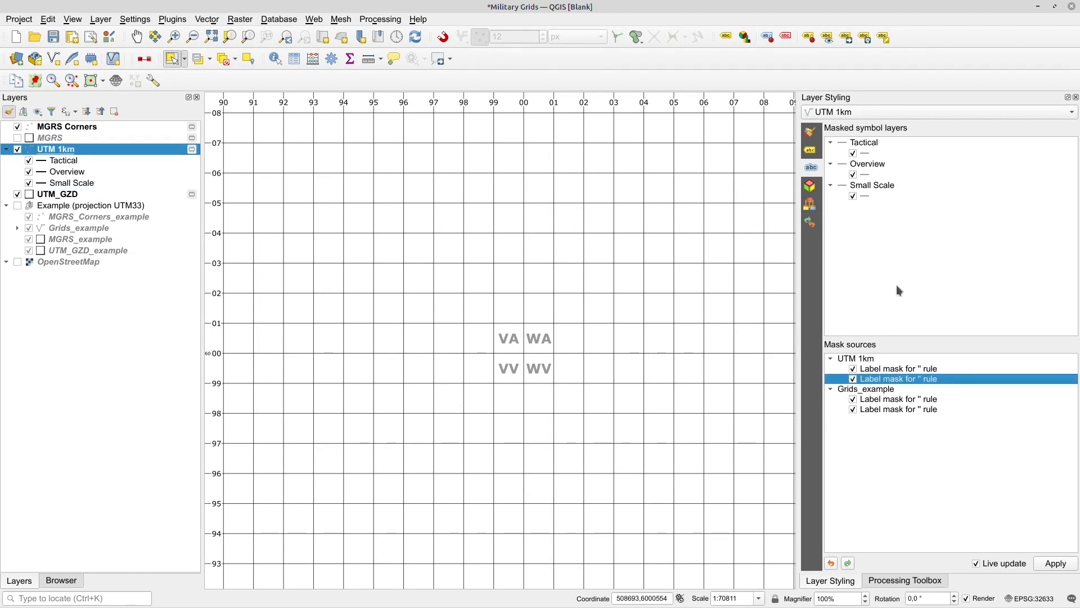
Step: Briefly show the Example group for comparison, hide it again, and make the MGRS layer visible
left_click(17, 205)
left_click(18, 207)
left_click(18, 138)
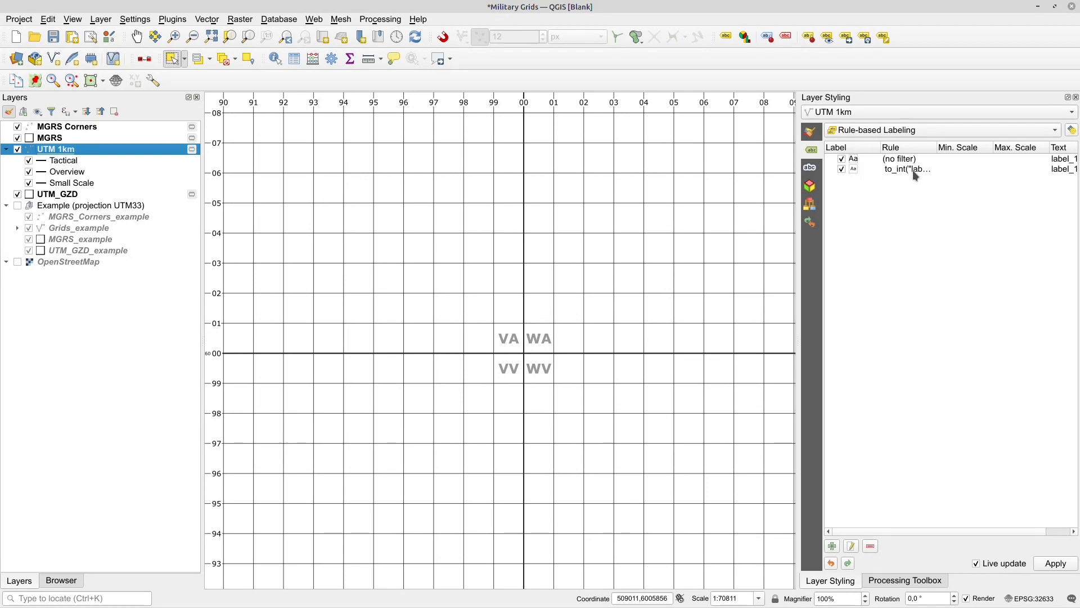
Step: Examine the modulus operator in the filter of the UTM 1km layer's label_100km labeling rule
double_click(866, 168)
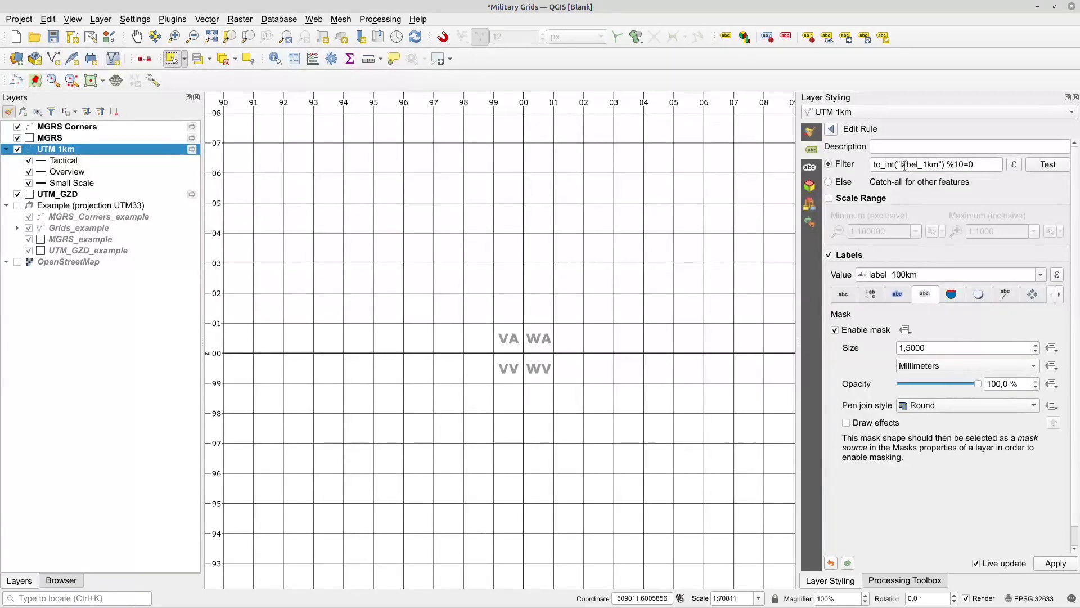
left_click_drag(957, 164, 956, 164)
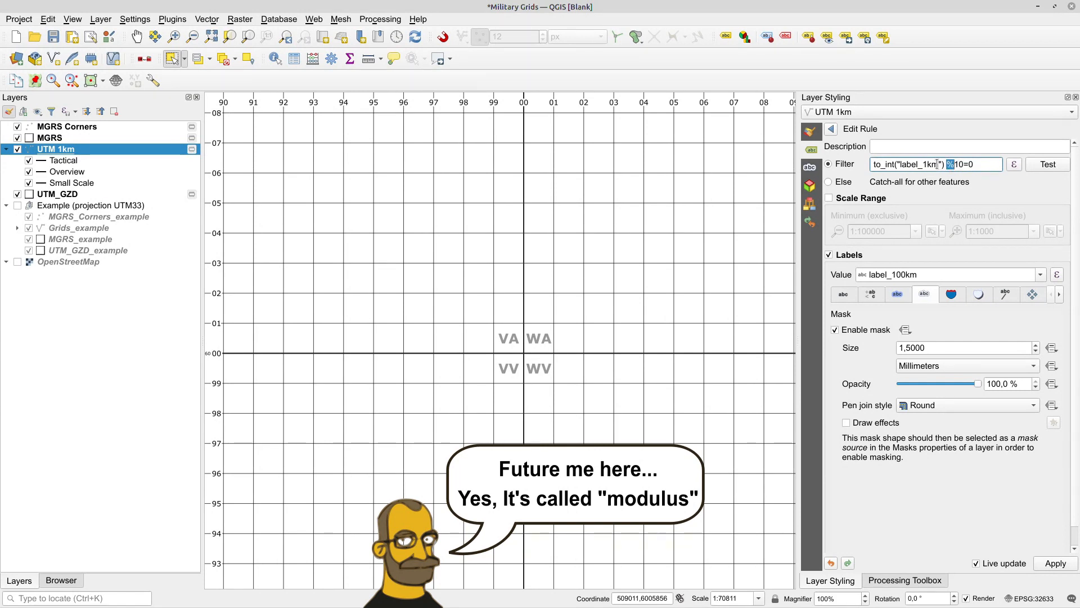
Step: Examine the line anchor settings of the UTM 1km layer's label_1km rule and check the label placement along the map edges
double_click(970, 164)
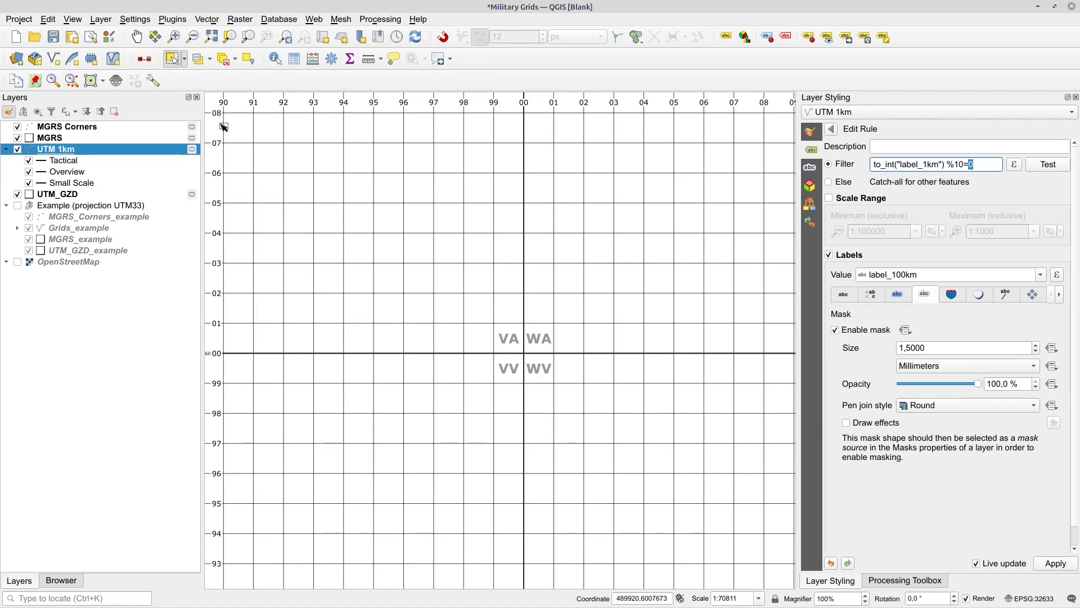
left_click_drag(454, 231, 475, 316)
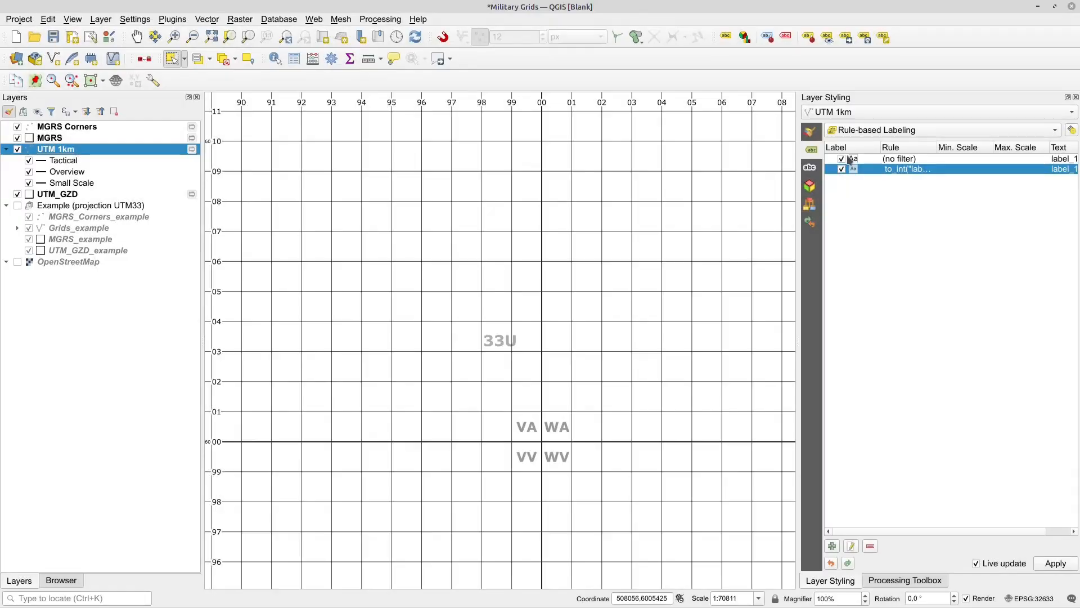
double_click(877, 160)
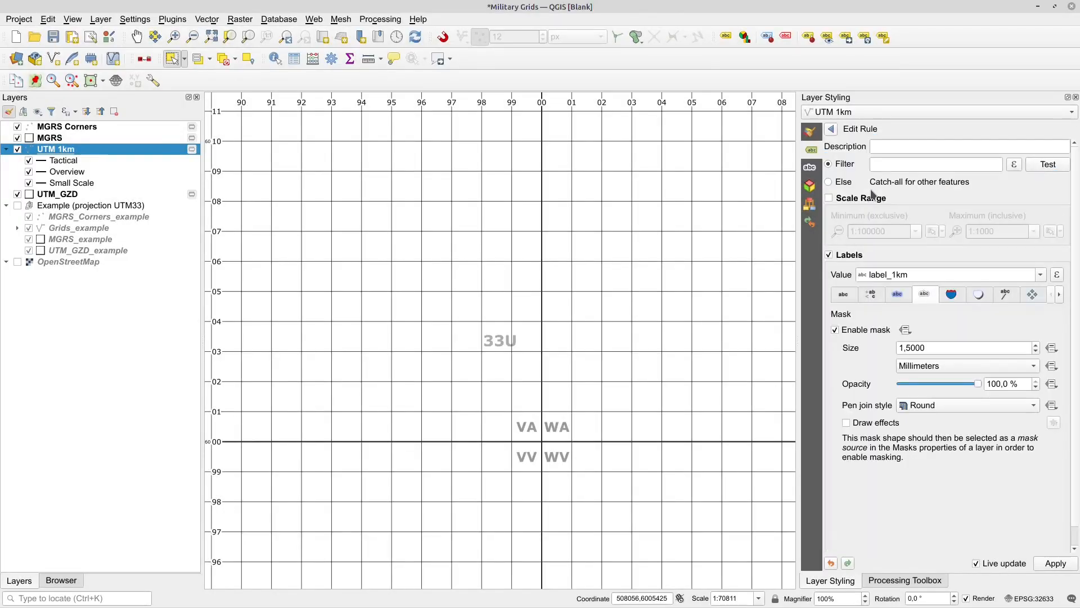
left_click(1032, 295)
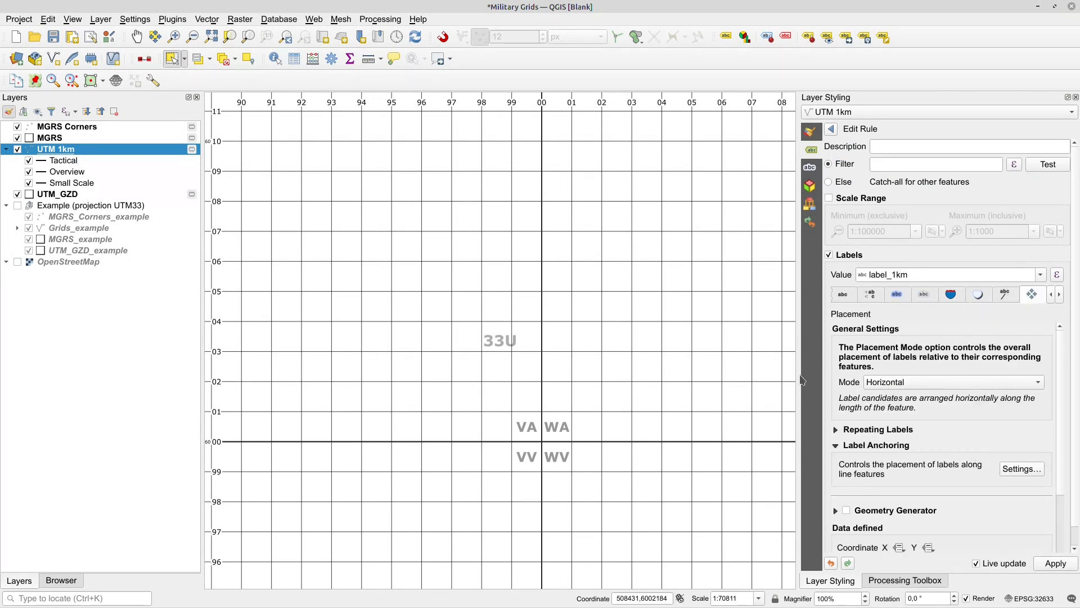
left_click_drag(799, 374, 760, 375)
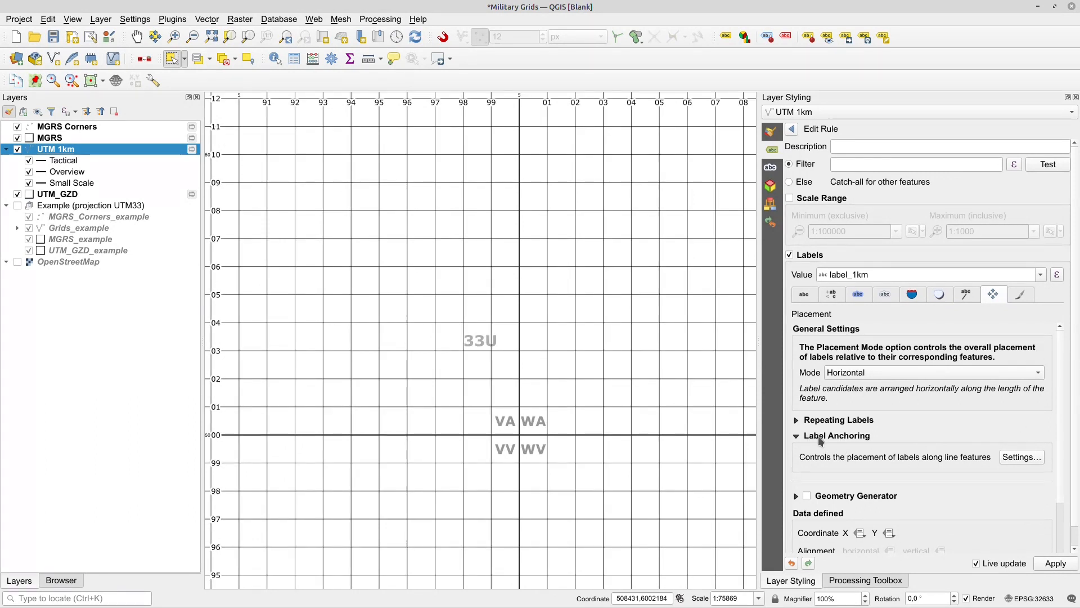
left_click(1013, 459)
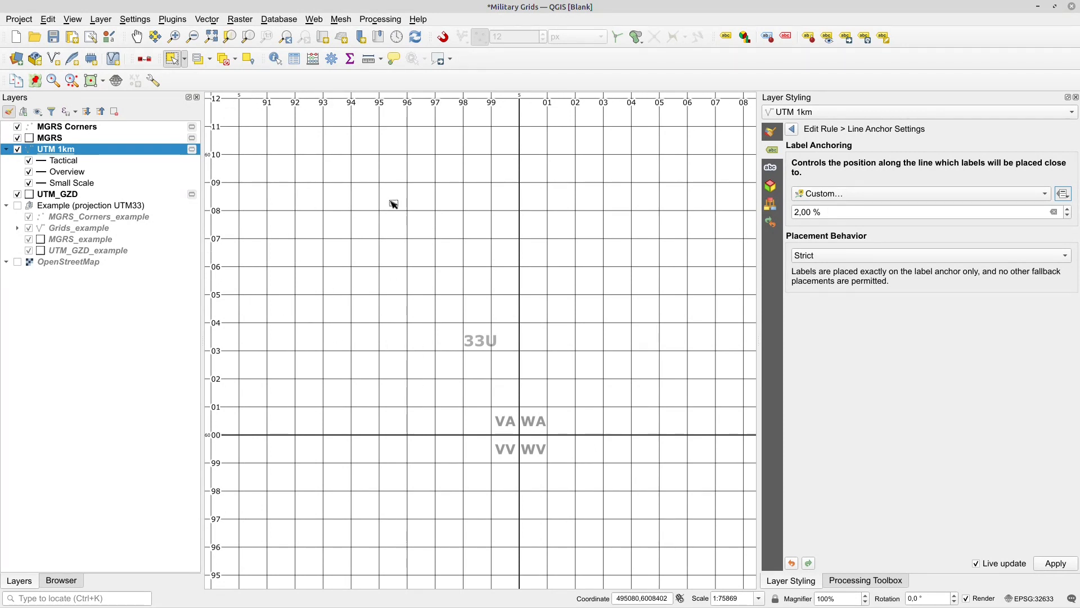
scroll(403, 272, "down", 1)
scroll(403, 272, "up", 1)
scroll(320, 260, "up", 1)
left_click_drag(309, 247, 515, 293)
left_click_drag(353, 258, 475, 277)
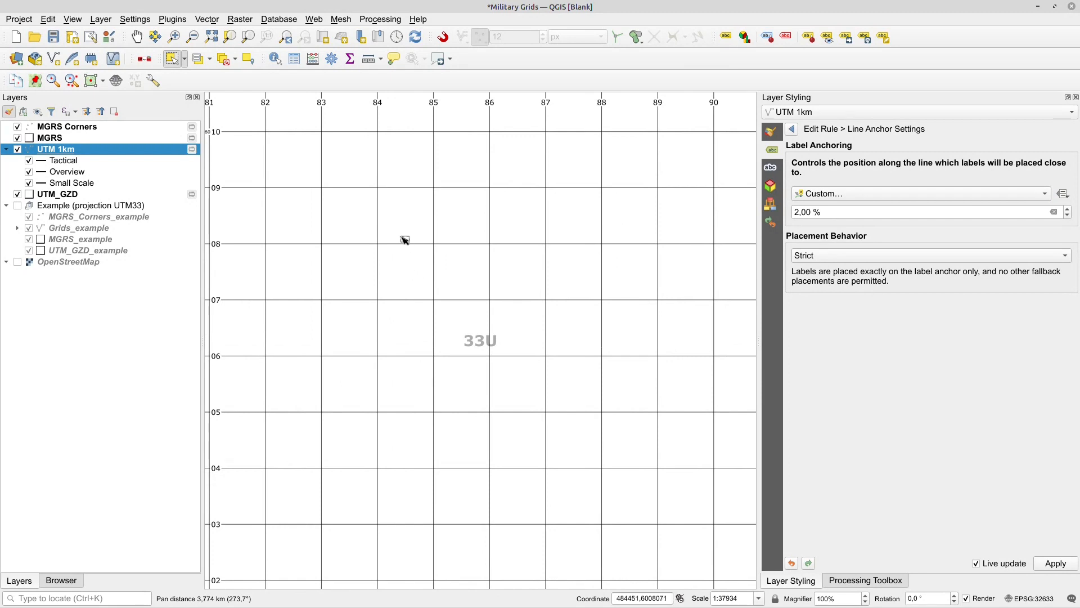
left_click_drag(402, 239, 461, 316)
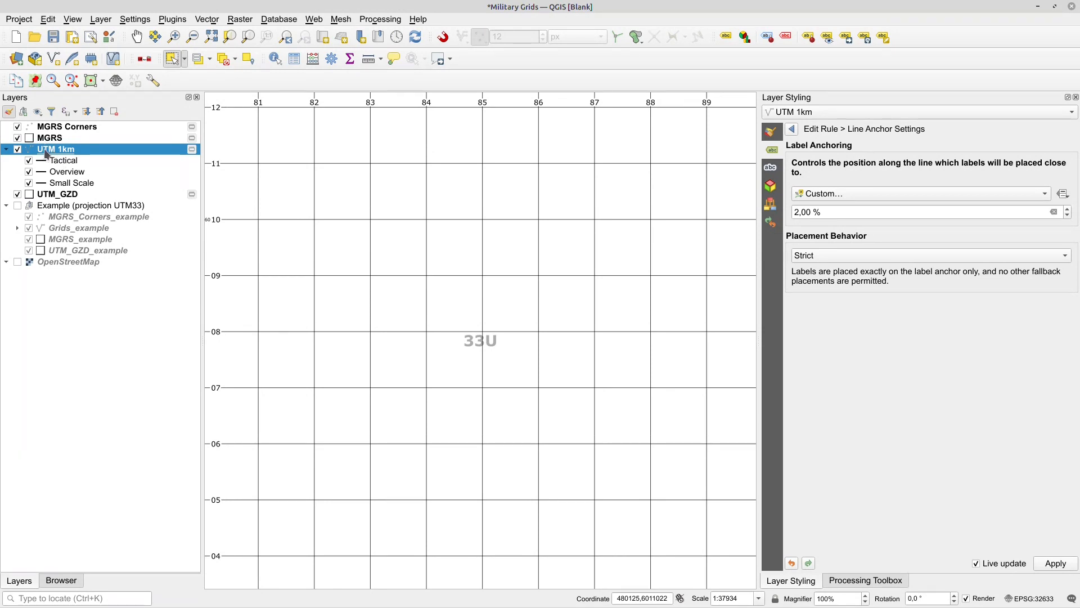
Step: Look through the options for copying, pasting, adding and renaming styles on the UTM 1km layer
right_click(45, 151)
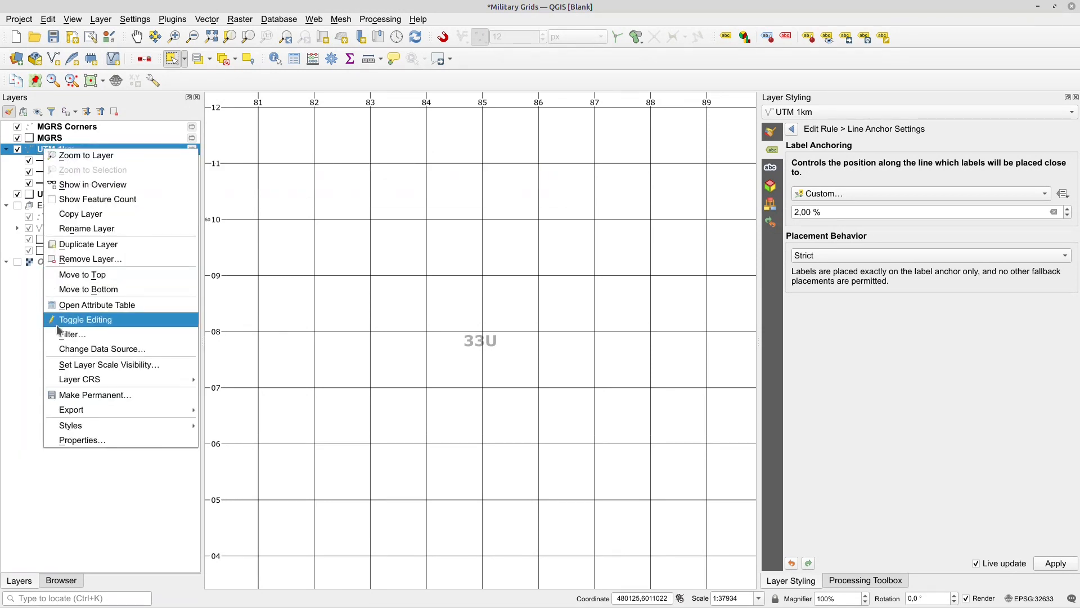
mouse_move(86, 425)
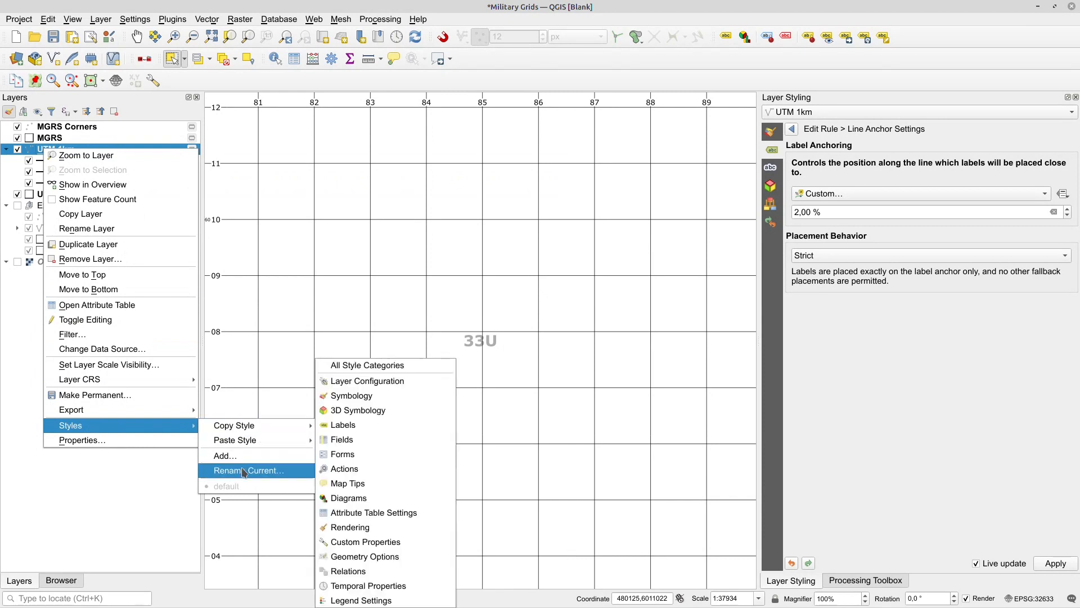
left_click(22, 332)
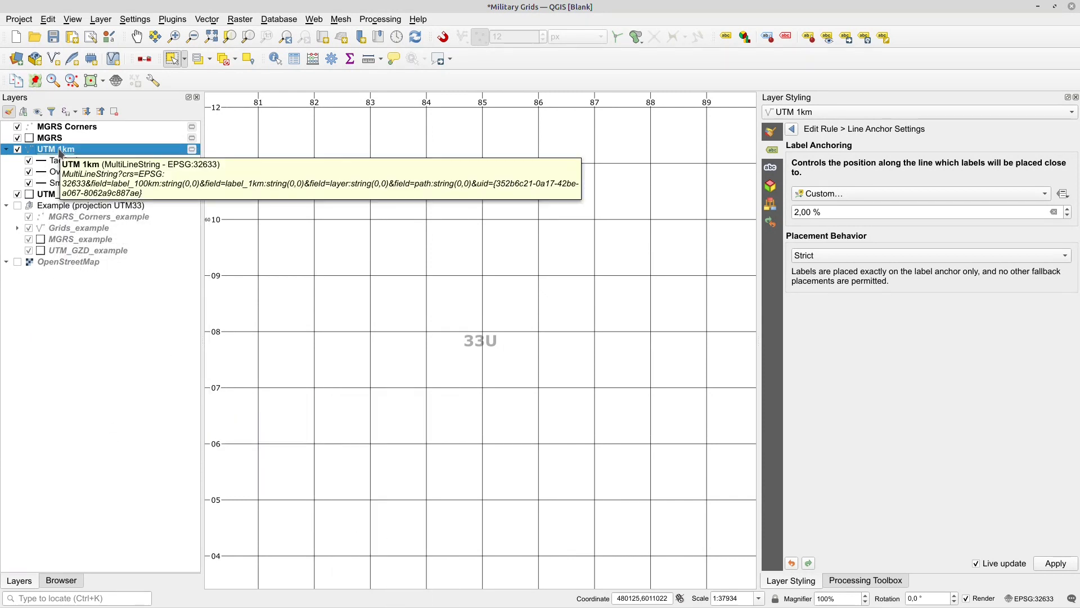
Step: Apply the Default map theme and briefly show the UTM 1km grid over OpenStreetMap
left_click(40, 115)
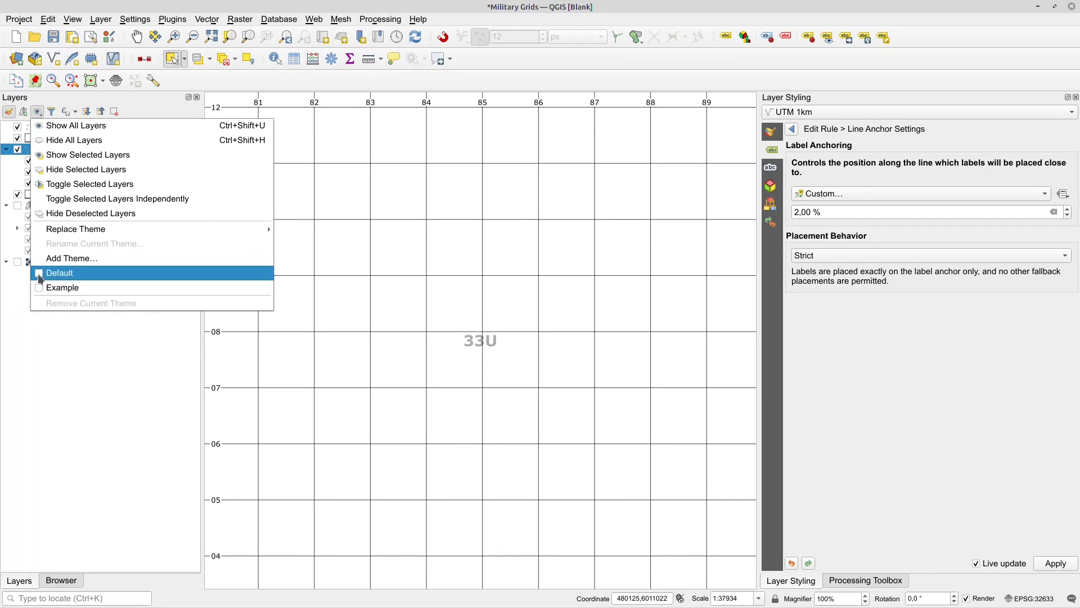
left_click(59, 273)
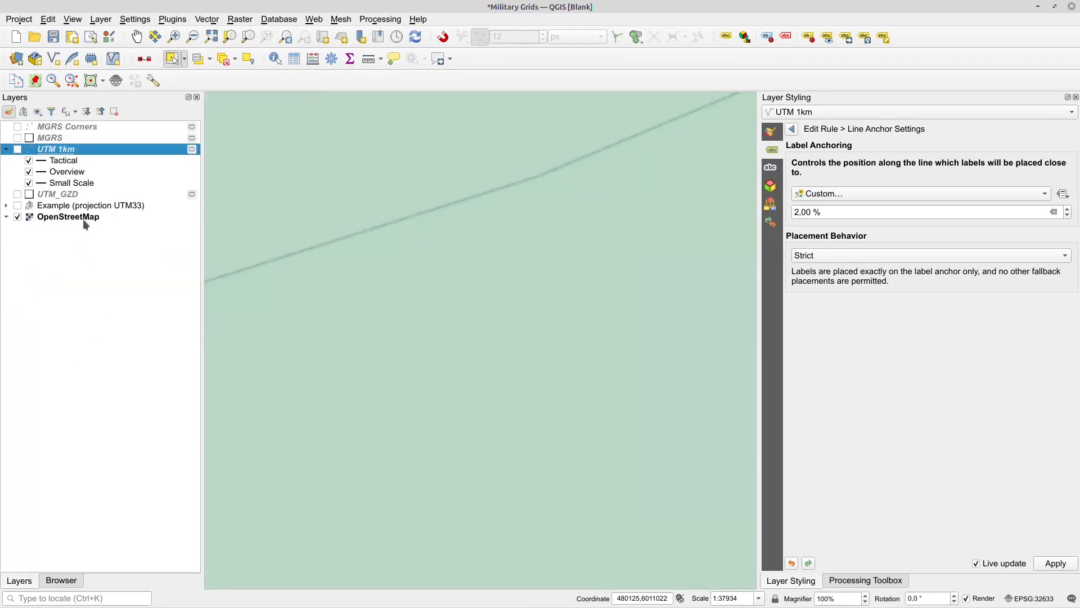
scroll(474, 354, "down", 3)
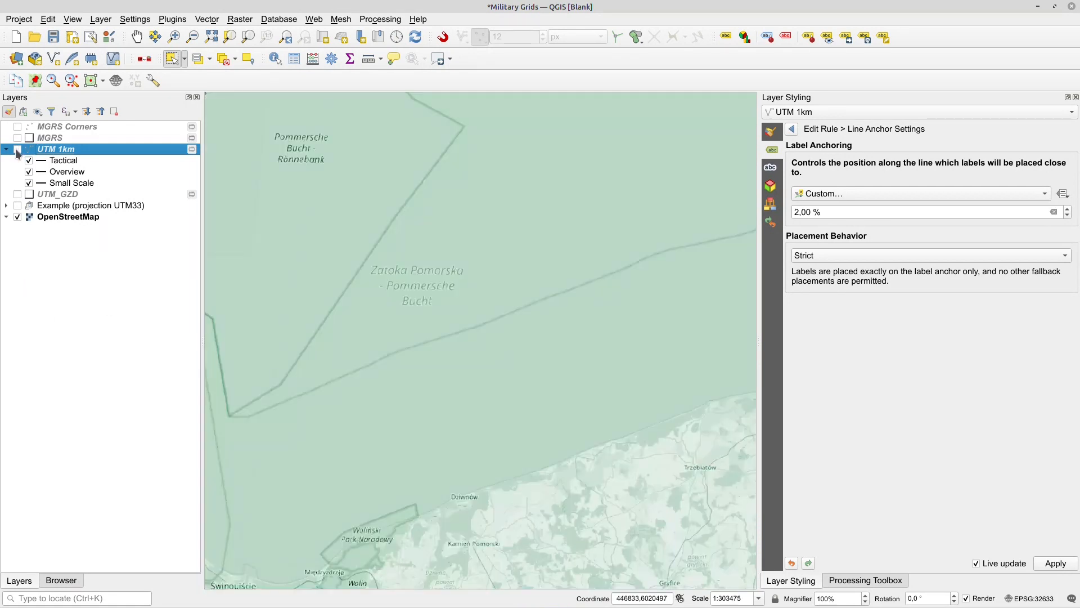
left_click(18, 149)
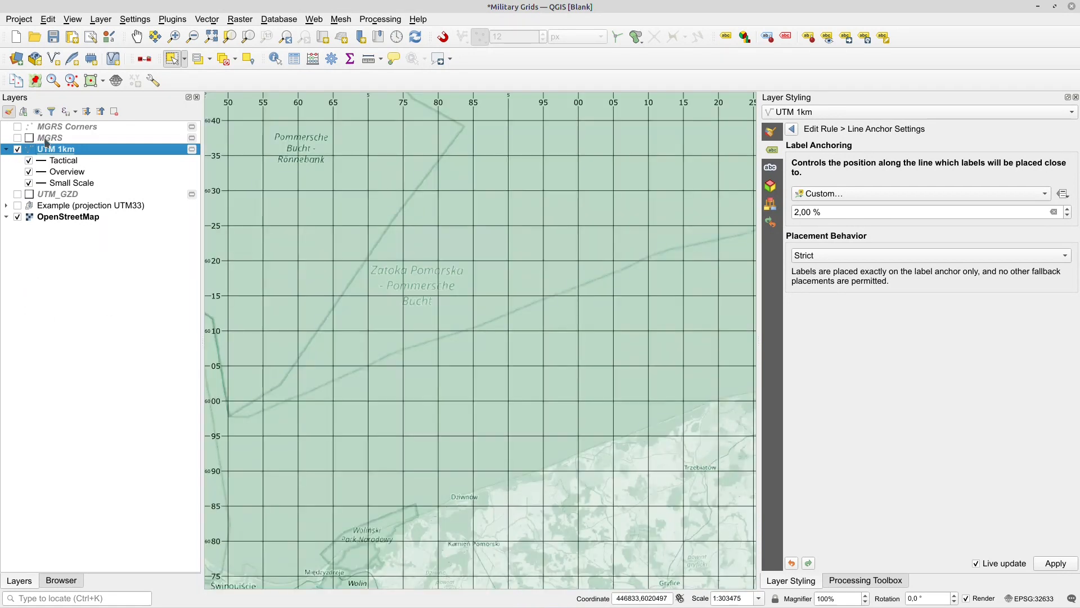
left_click(18, 149)
Step: Apply the Example map theme and zoom to the MGRS_Corners_example layer with the Example group visible
left_click(37, 111)
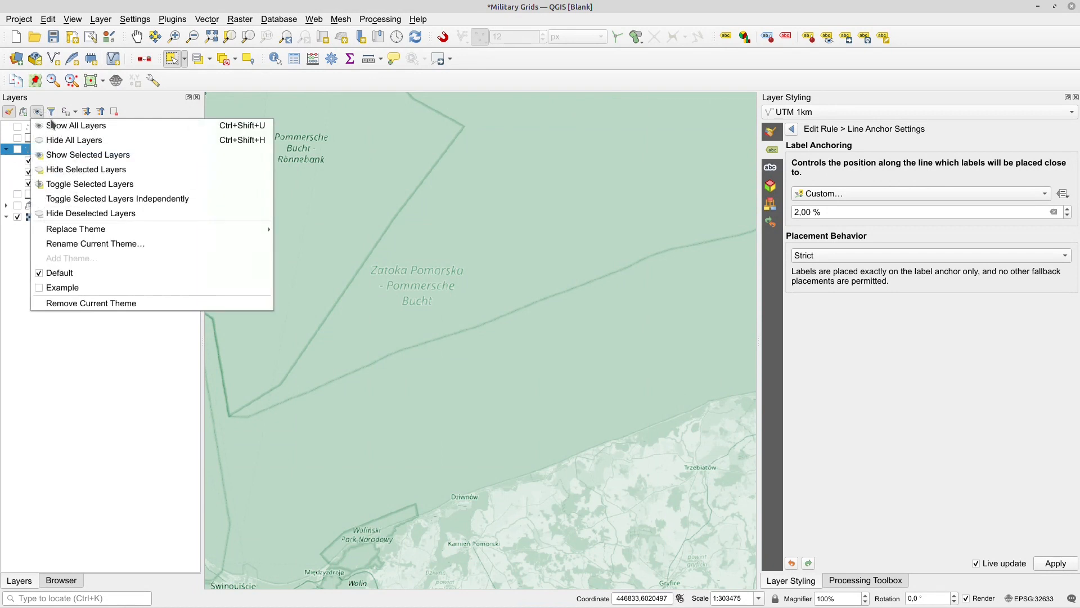
left_click(39, 288)
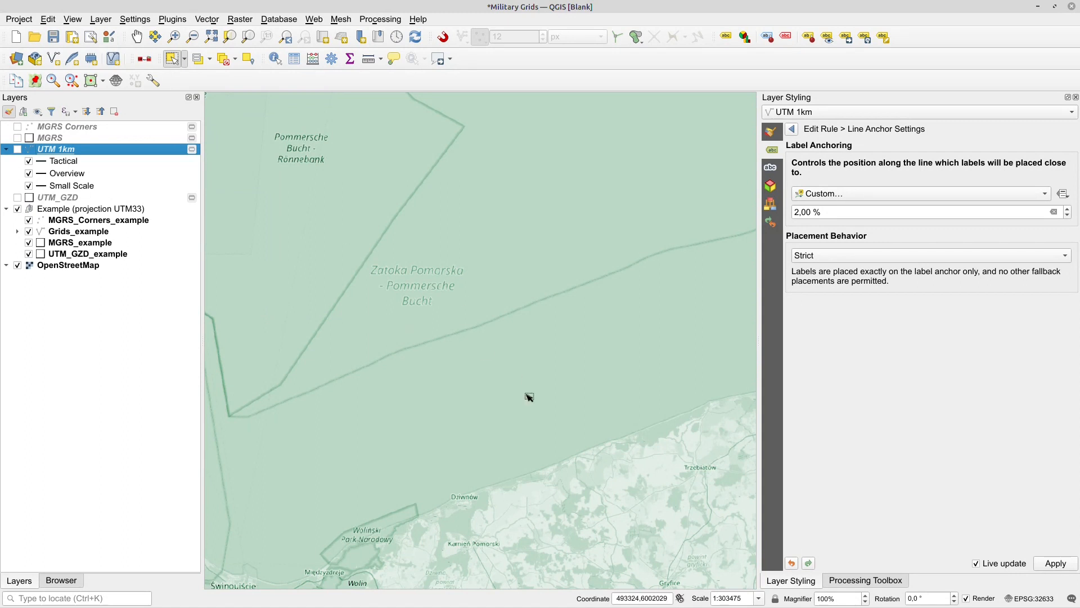
left_click(19, 209)
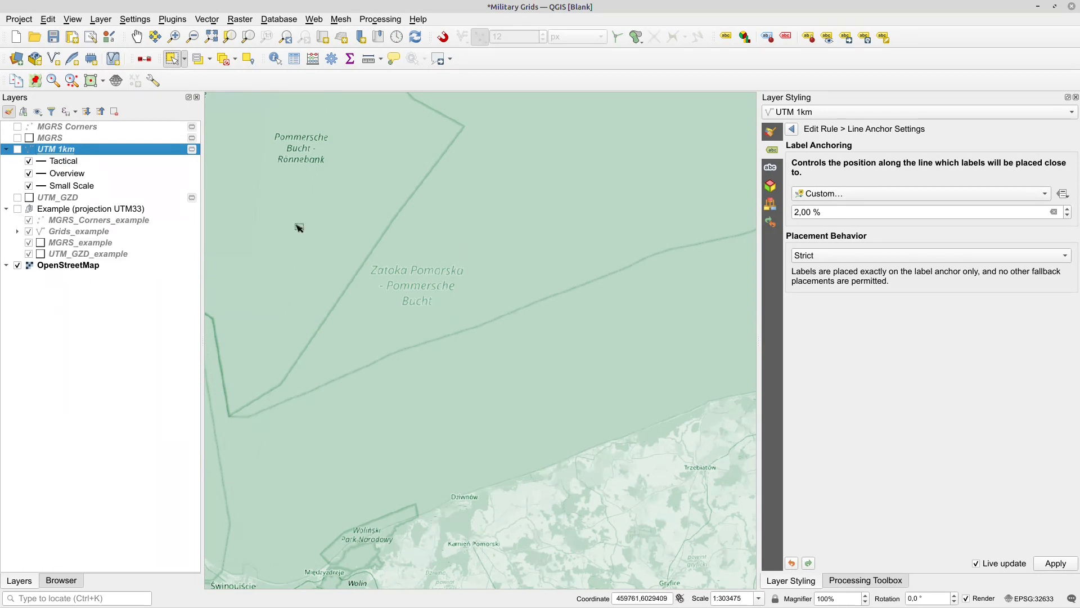
scroll(497, 302, "down", 5)
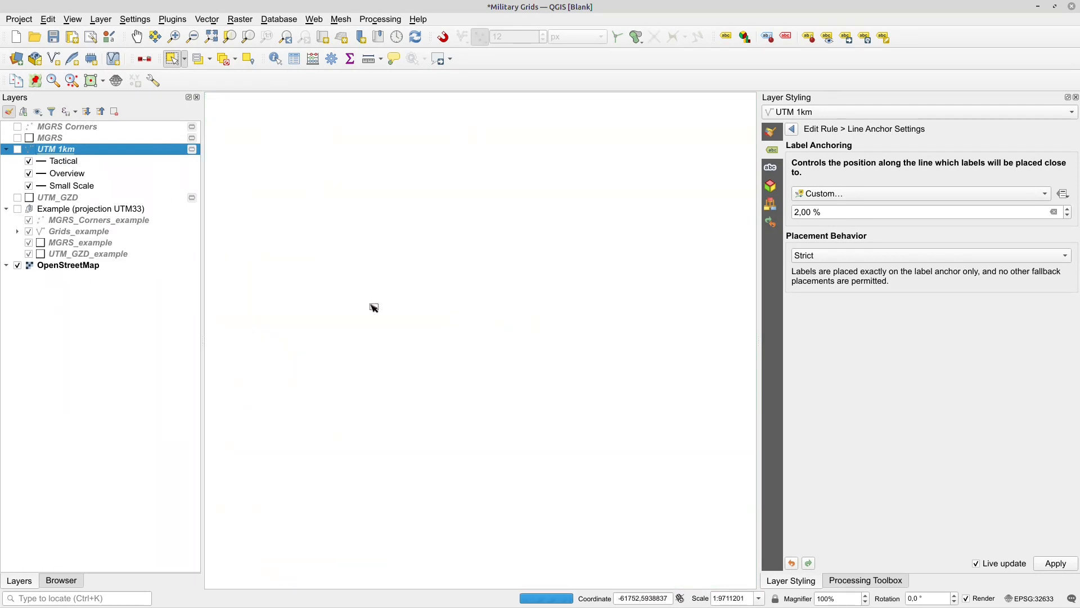
right_click(70, 219)
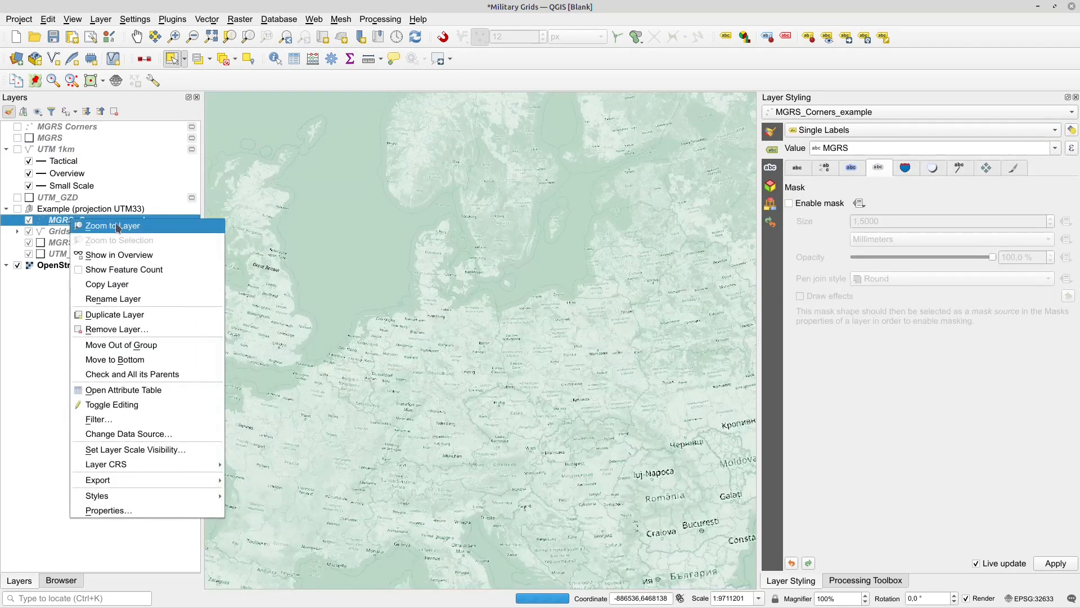
left_click(118, 224)
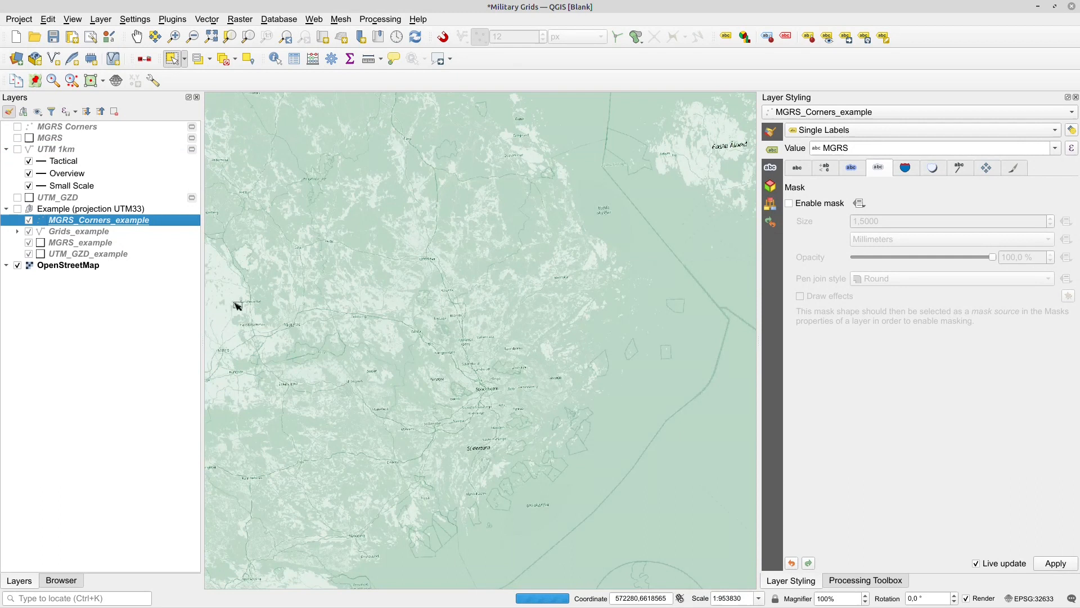
left_click(17, 209)
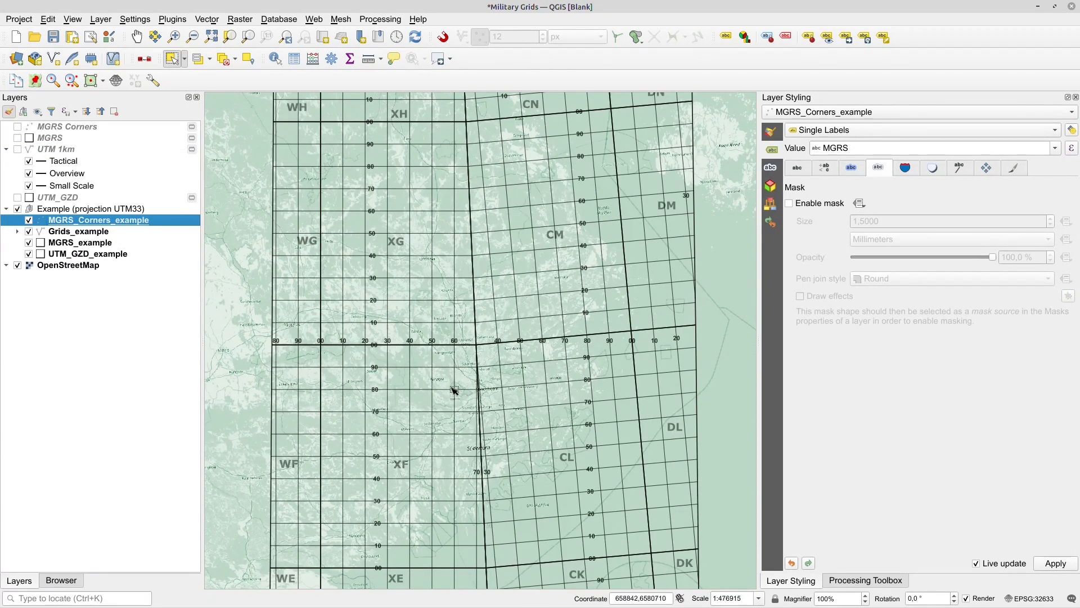
scroll(450, 386, "up", 1)
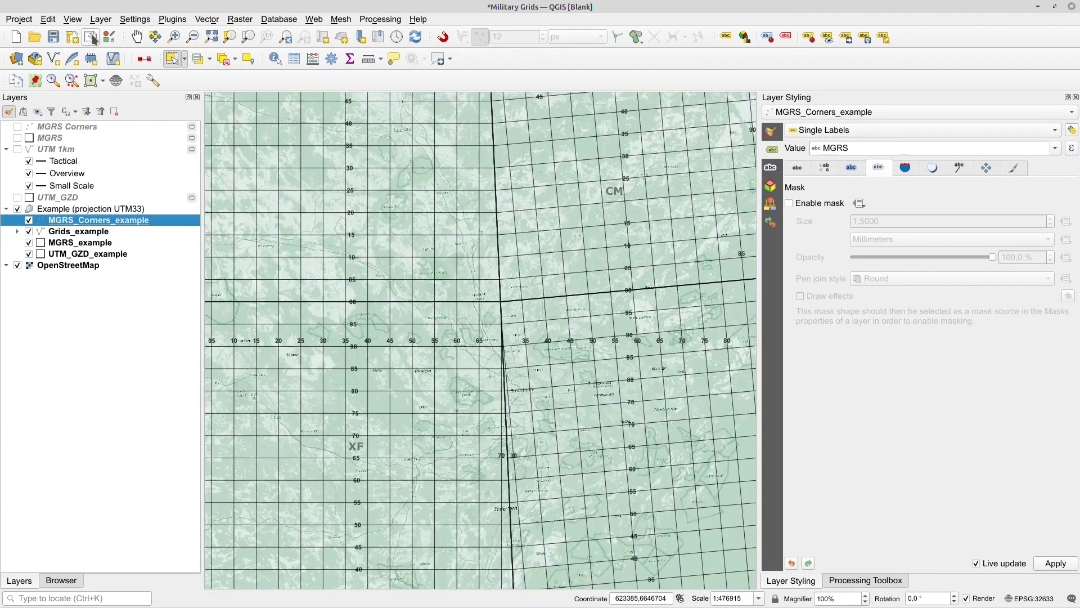
Step: Open the Military A3 Portrait 50K print layout and fit the whole page in view
left_click(90, 37)
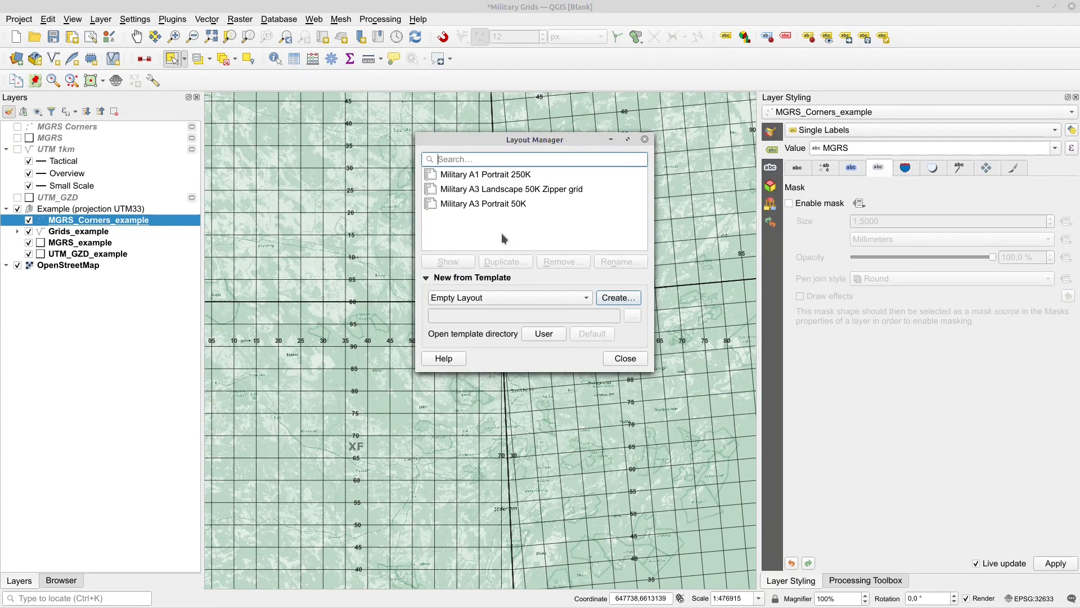
left_click(493, 206)
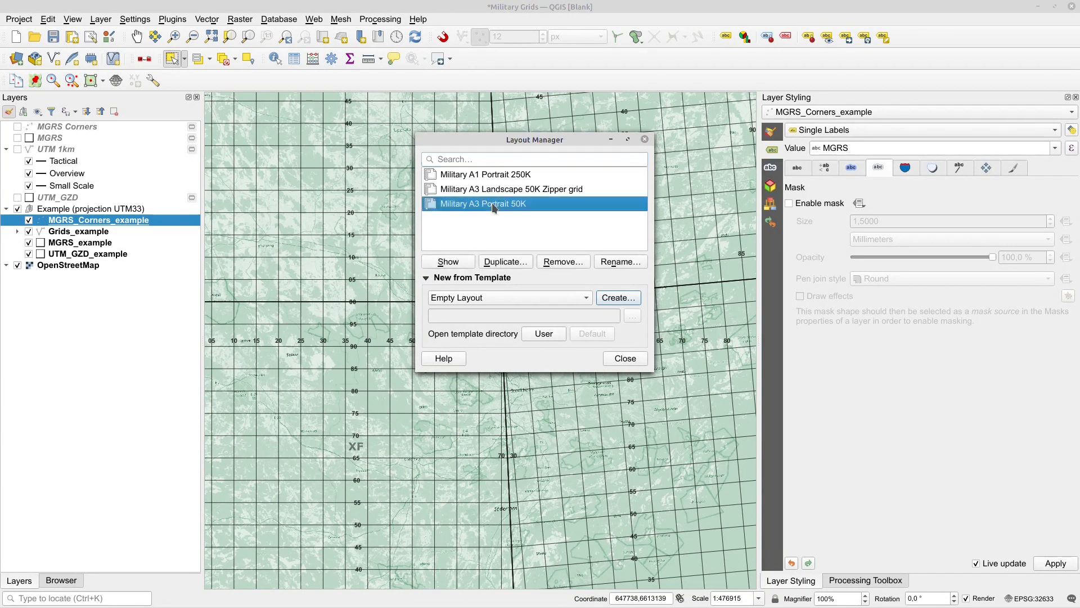
left_click(457, 261)
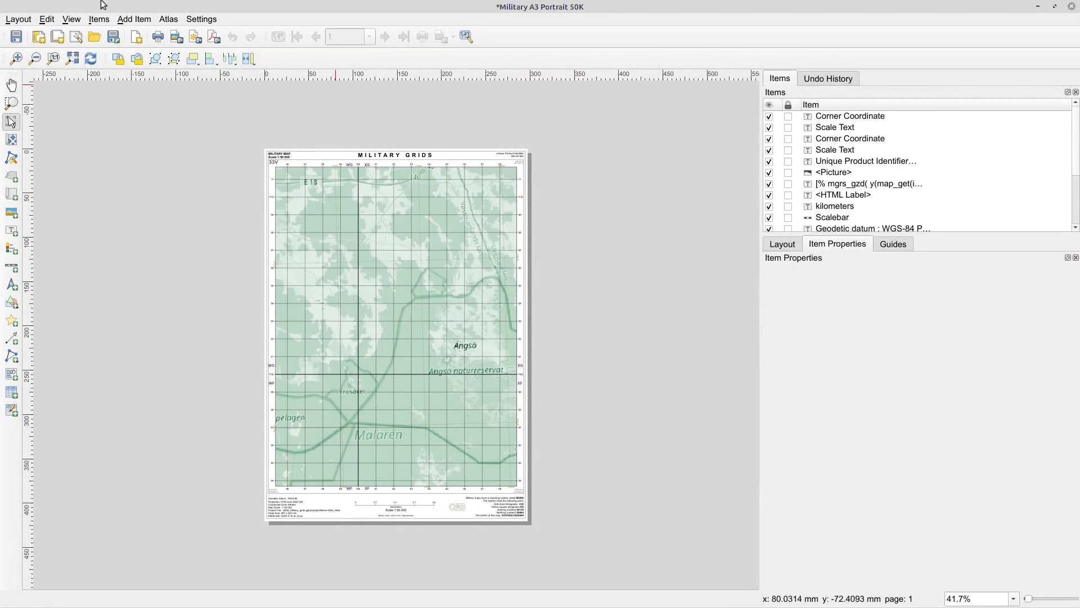
left_click(73, 62)
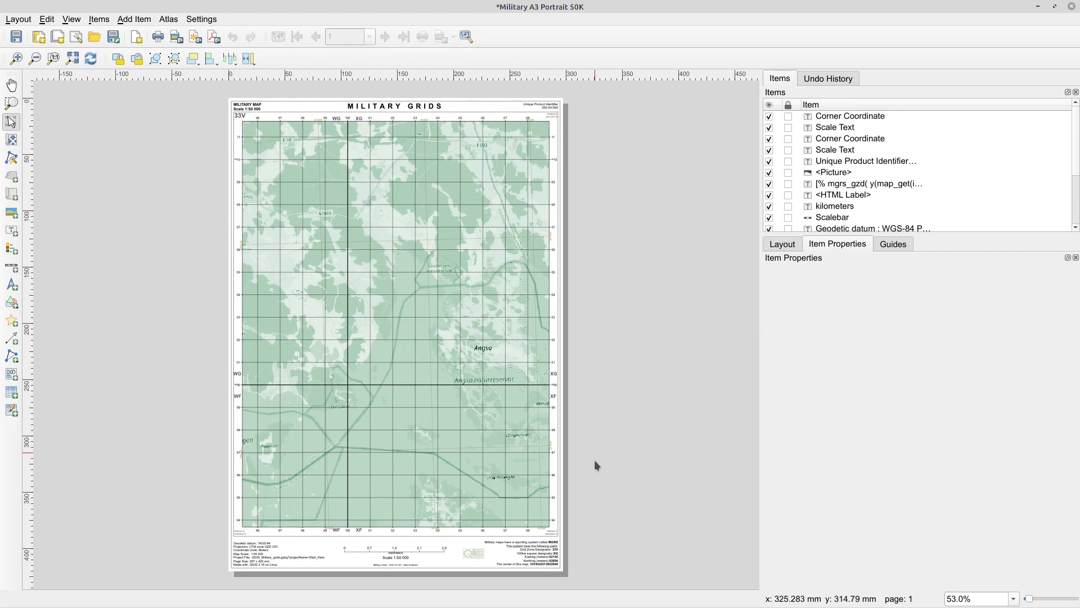
Step: Examine the scale bar, map information and MGRS text in the layout's lower margin
scroll(414, 576, "down", 2)
scroll(414, 574, "up", 6)
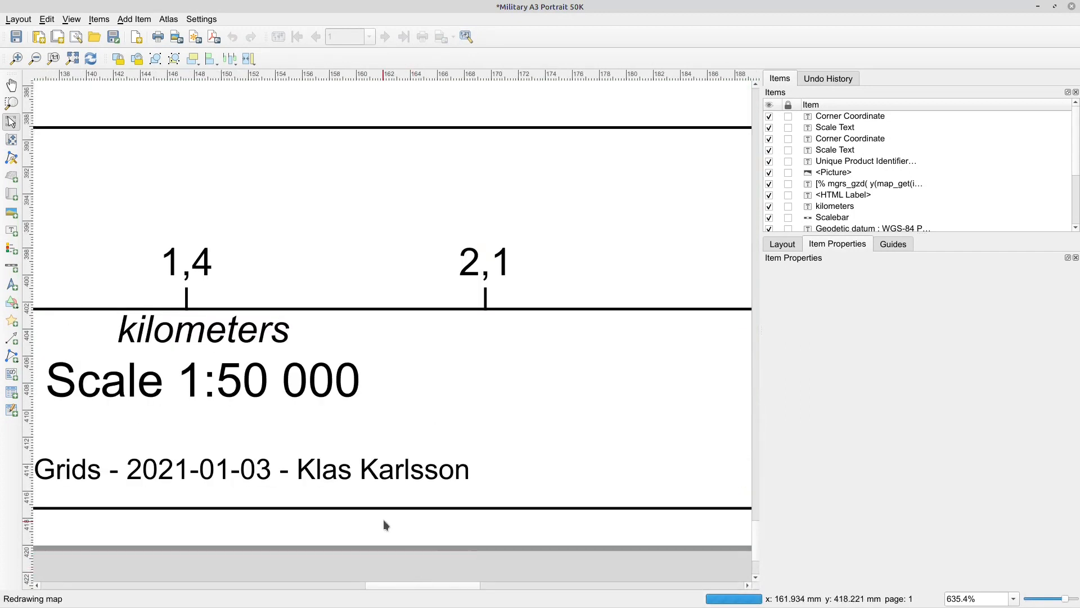
scroll(386, 526, "down", 2)
scroll(388, 563, "down", 1)
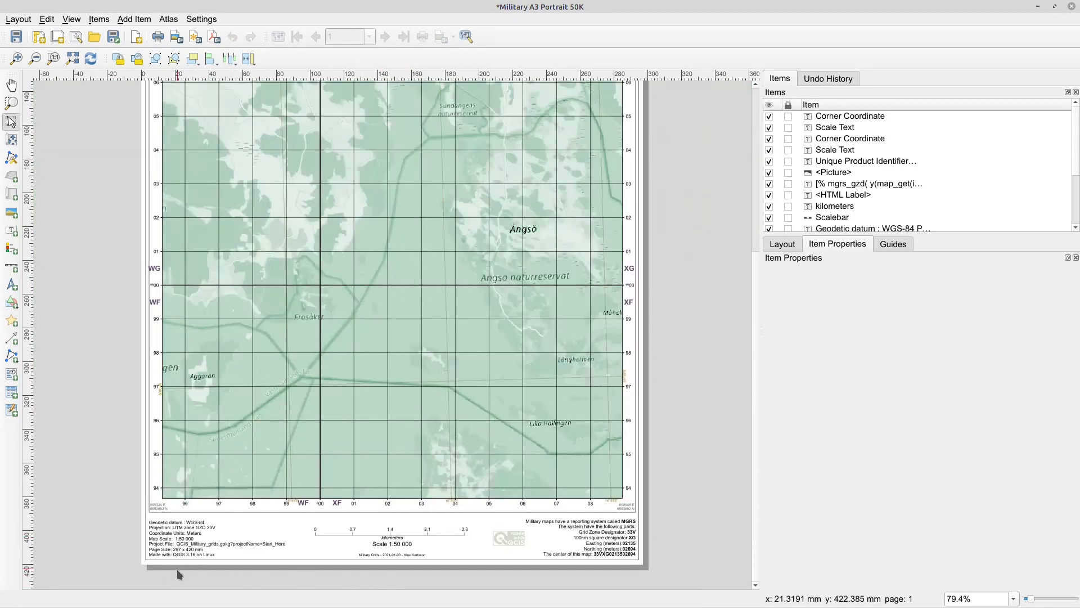
scroll(141, 566, "up", 1)
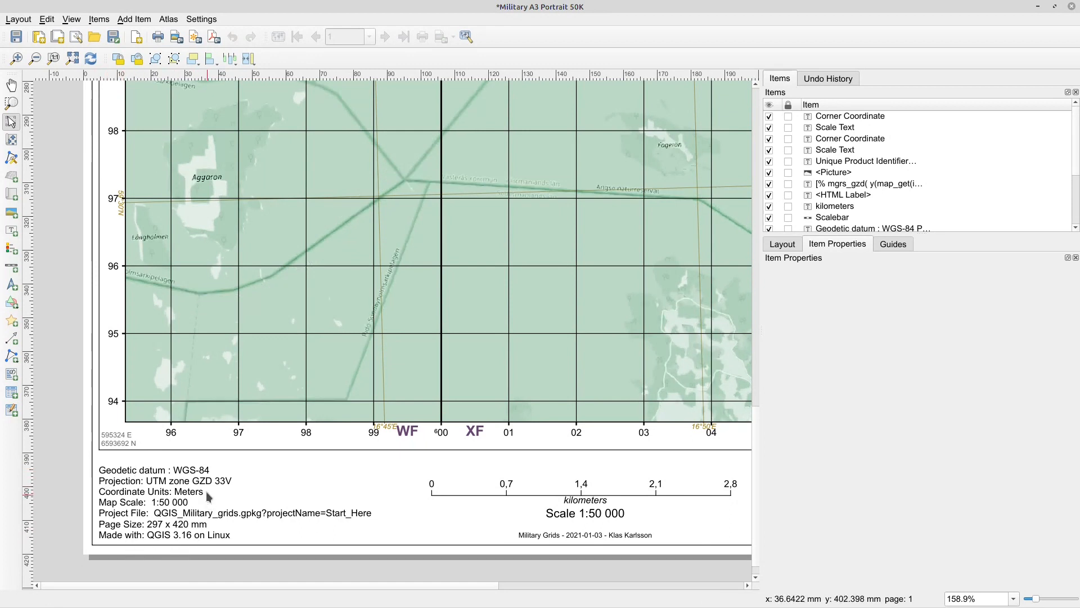
left_click(145, 543)
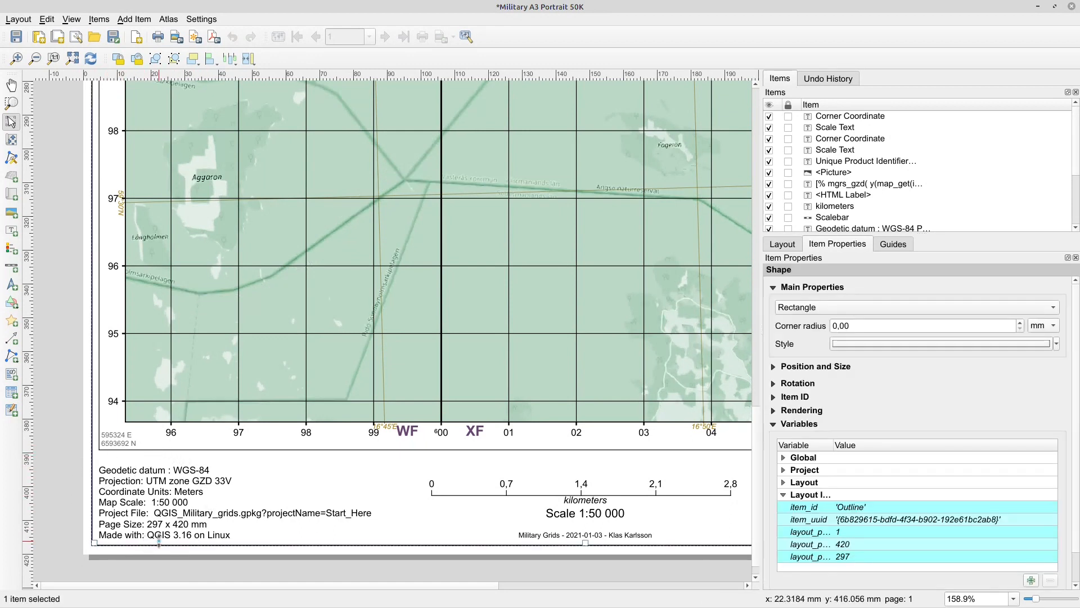
left_click_drag(394, 586, 690, 600)
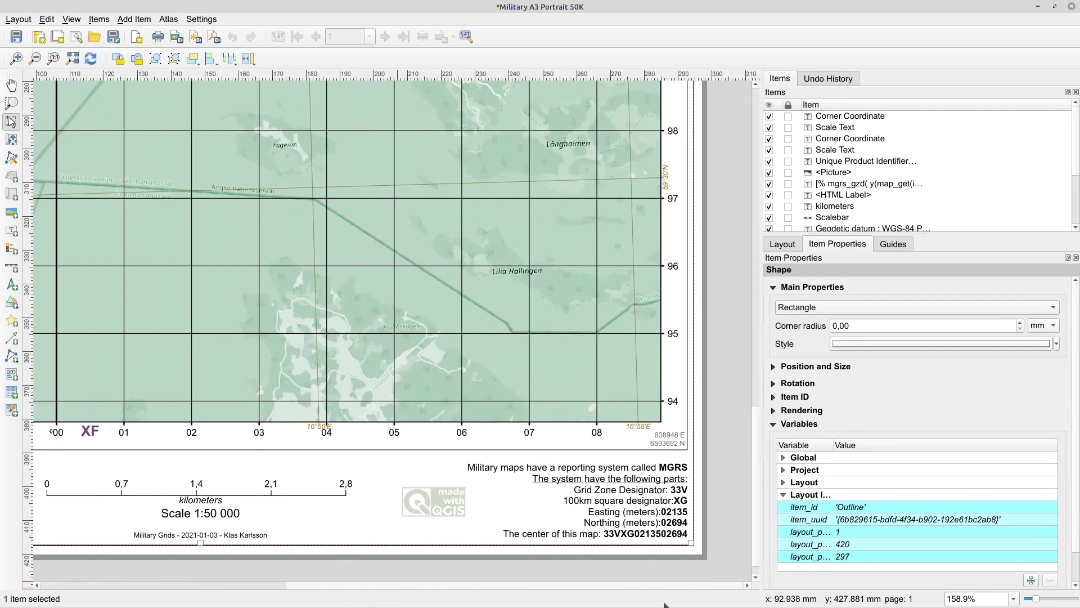
Step: Select the MGRS reporting label and highlight the mgrs expression that gives the center of the map
left_click(651, 502)
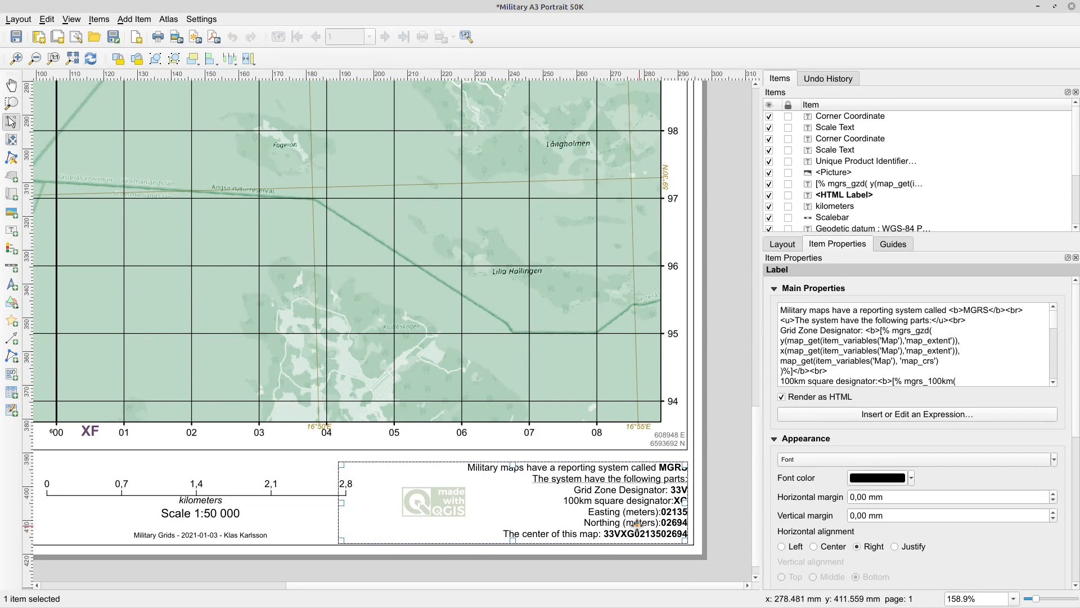
left_click_drag(1055, 321, 1057, 389)
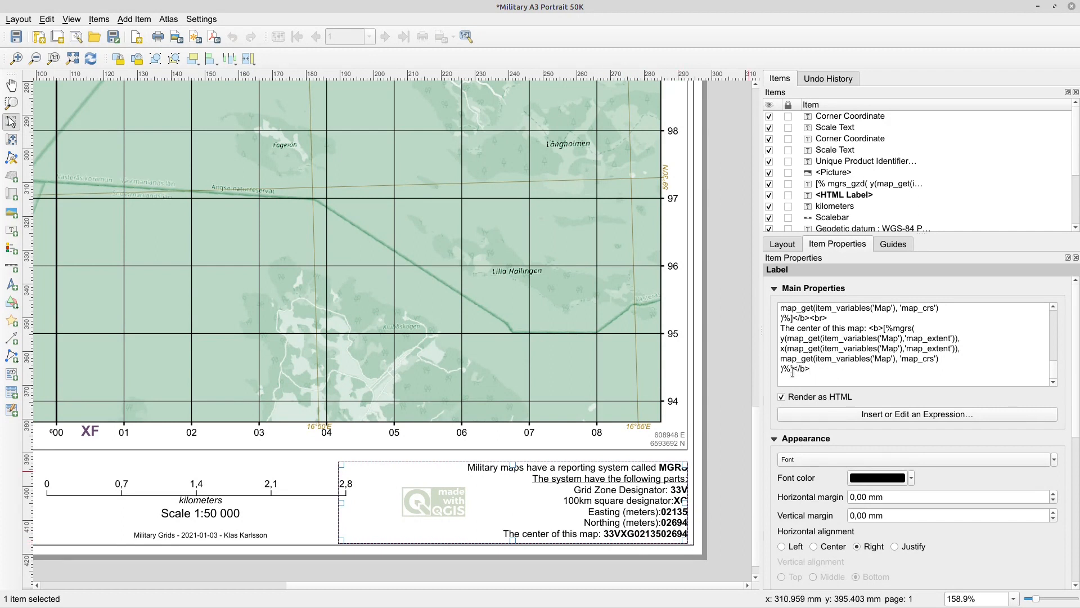
left_click_drag(792, 369, 885, 329)
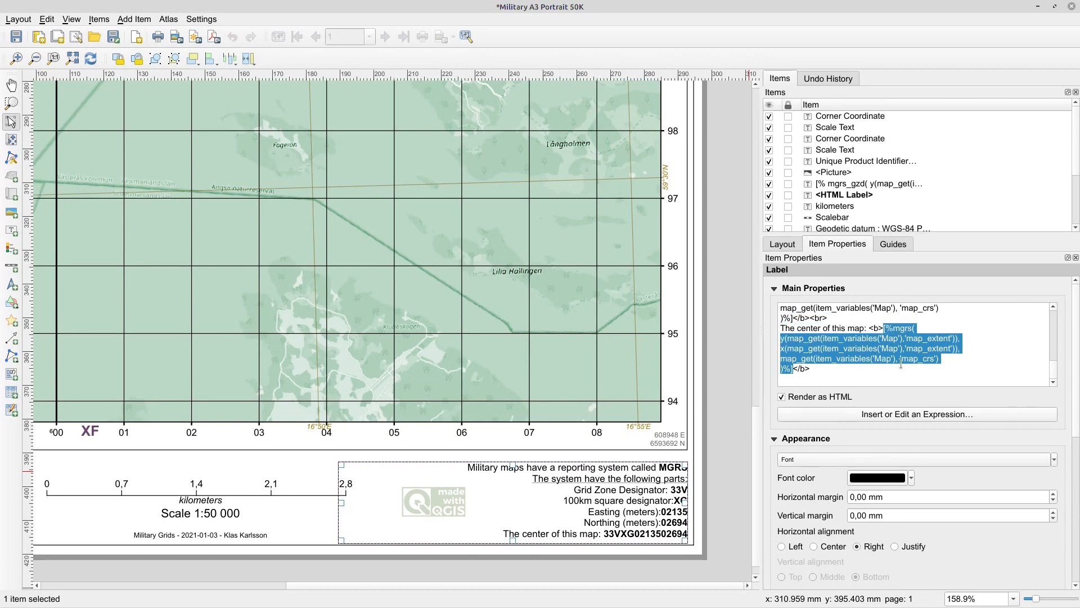
Step: Open the highlighted mgrs expression for editing and look up the mgrs function's help among the Lat Lon Tools functions
left_click(909, 413)
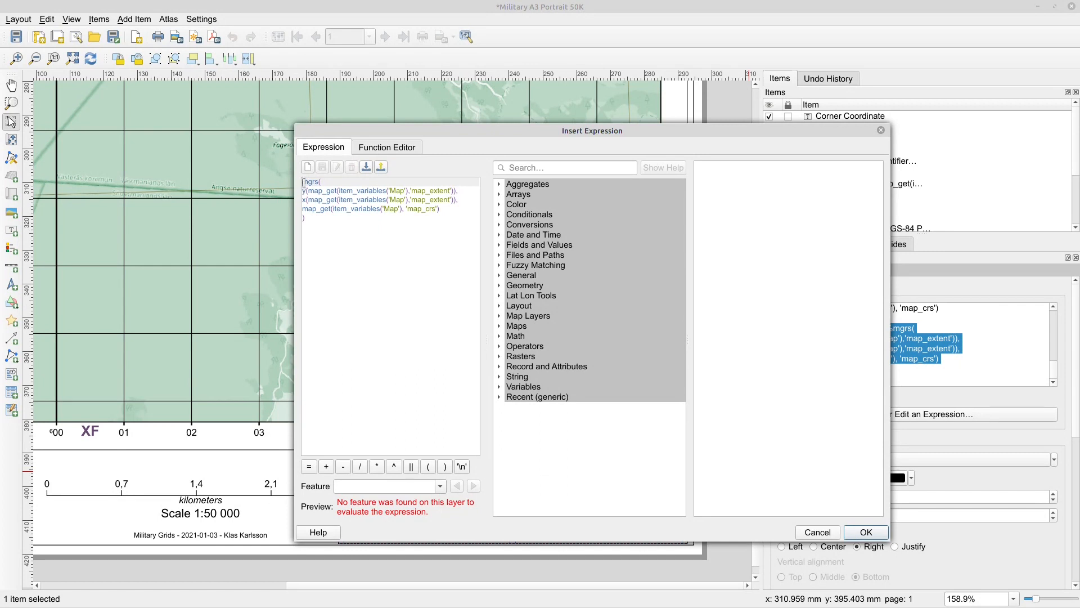
left_click(500, 297)
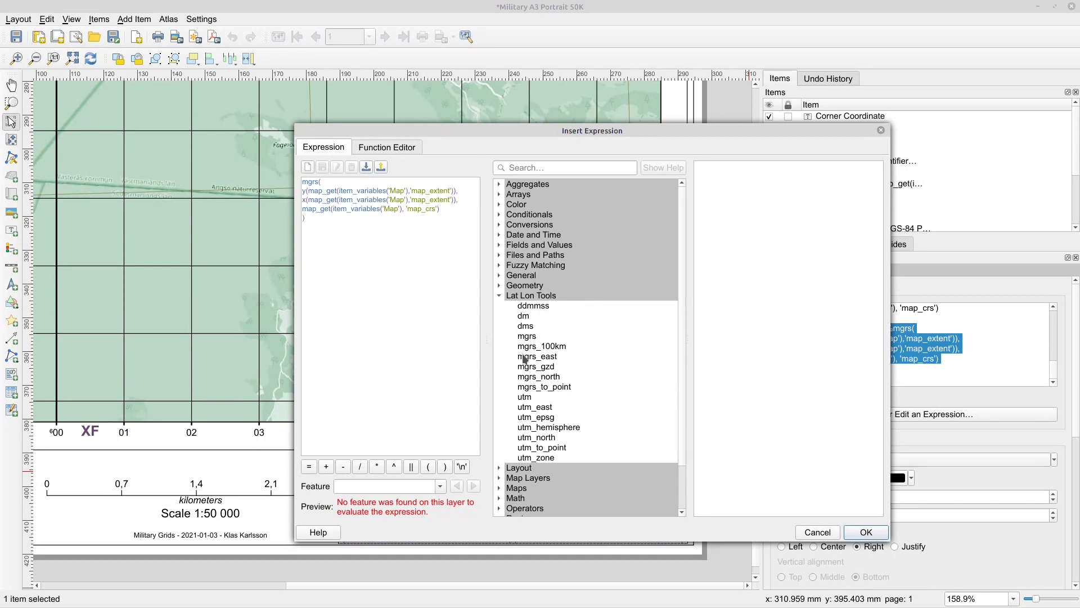
left_click_drag(534, 132, 661, 98)
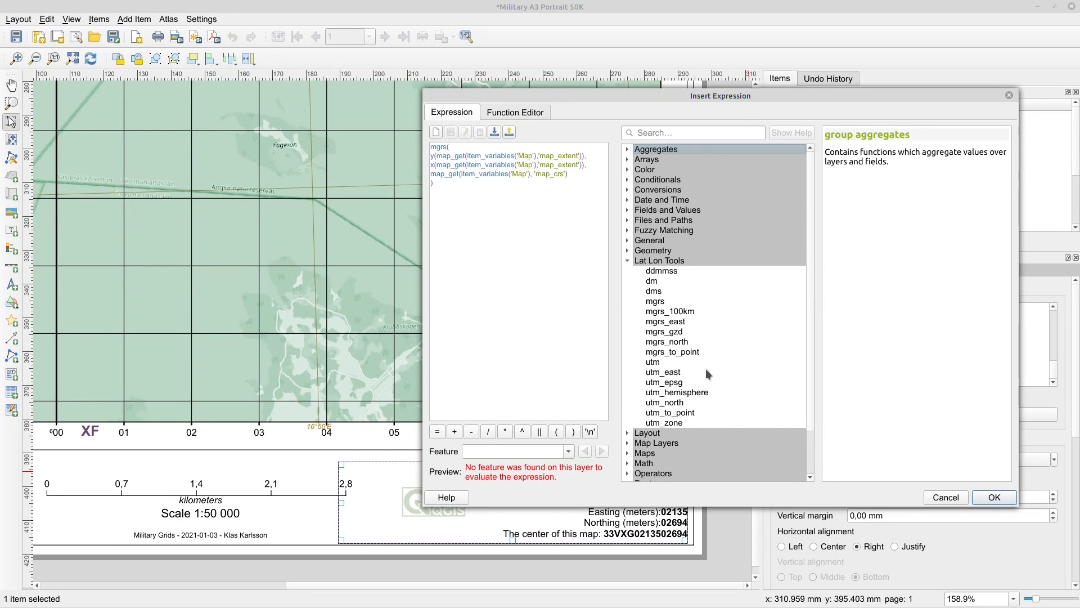
left_click(439, 147)
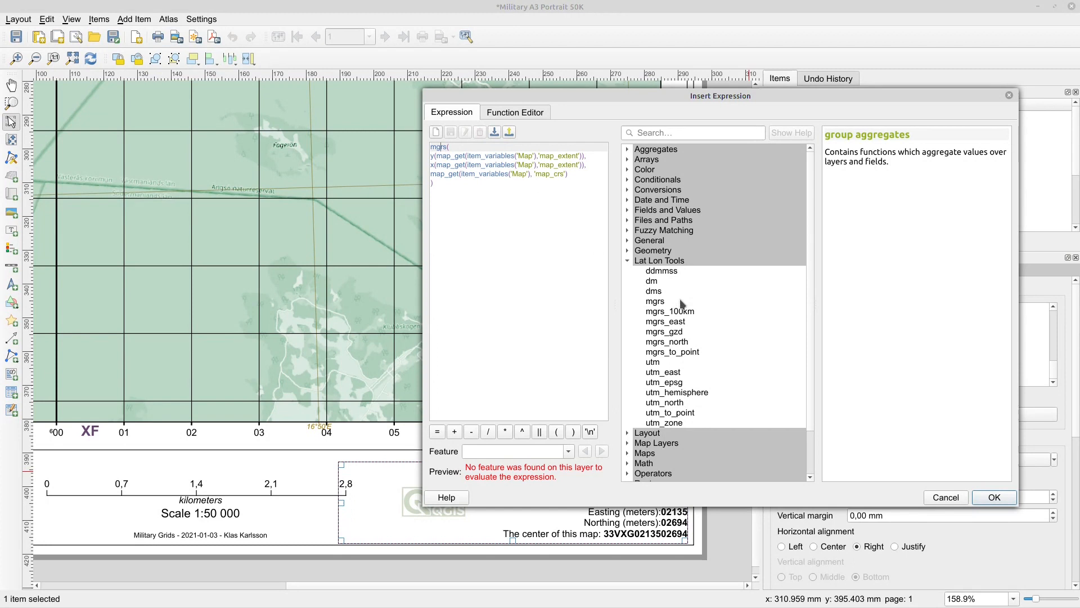
left_click(656, 304)
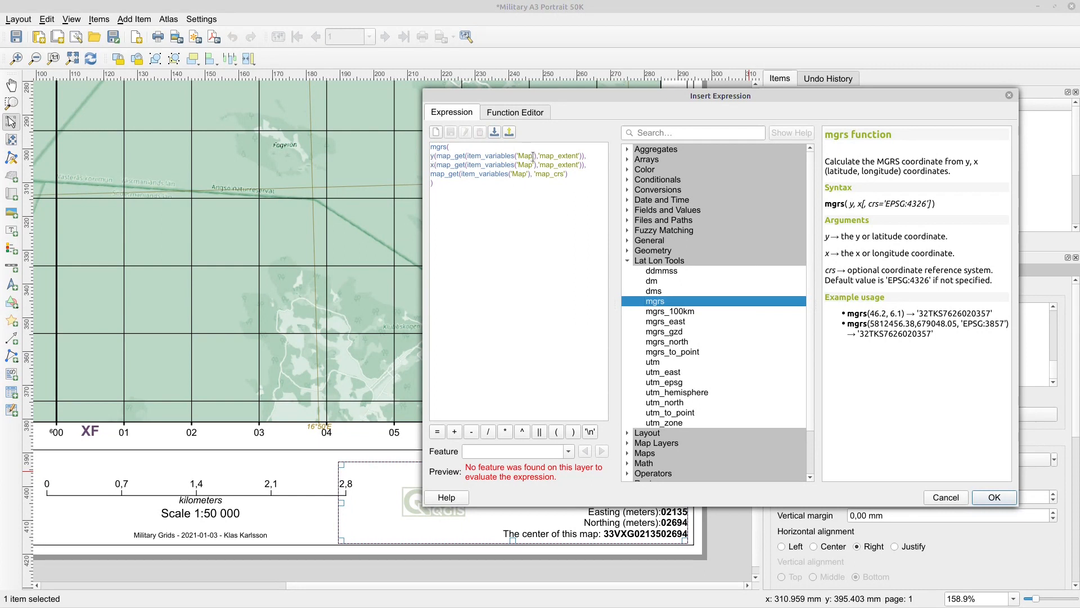
Step: Highlight item_variables('Map') and the map_get call in the expression, and leave the expression unchanged
left_click_drag(537, 155, 467, 155)
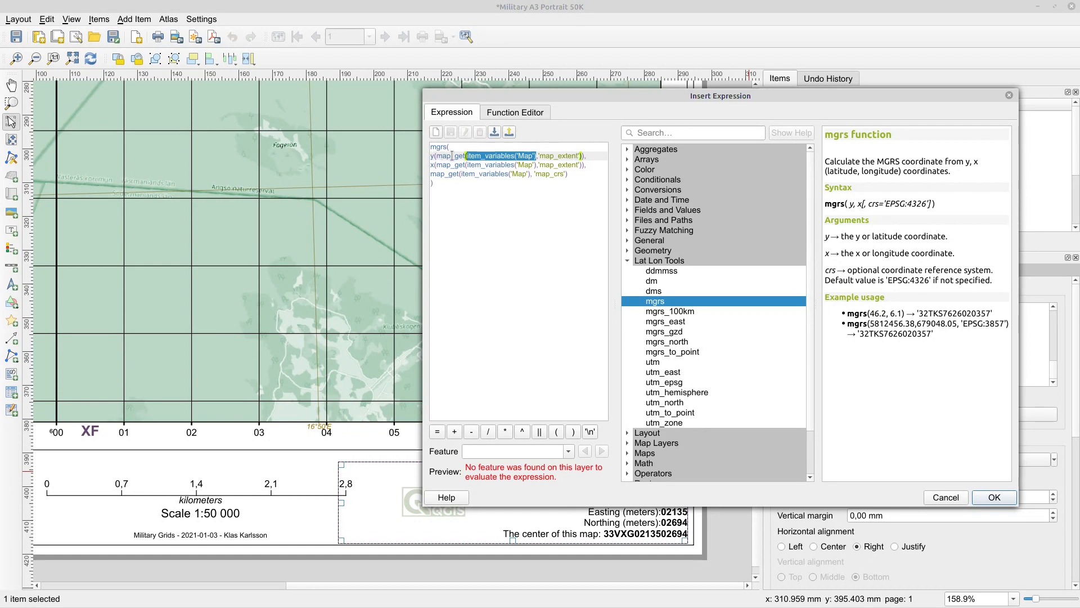
left_click_drag(453, 154, 466, 153)
left_click(947, 496)
Step: Select the map item in the layout and check the item ID that the label expressions refer to
left_click(593, 227)
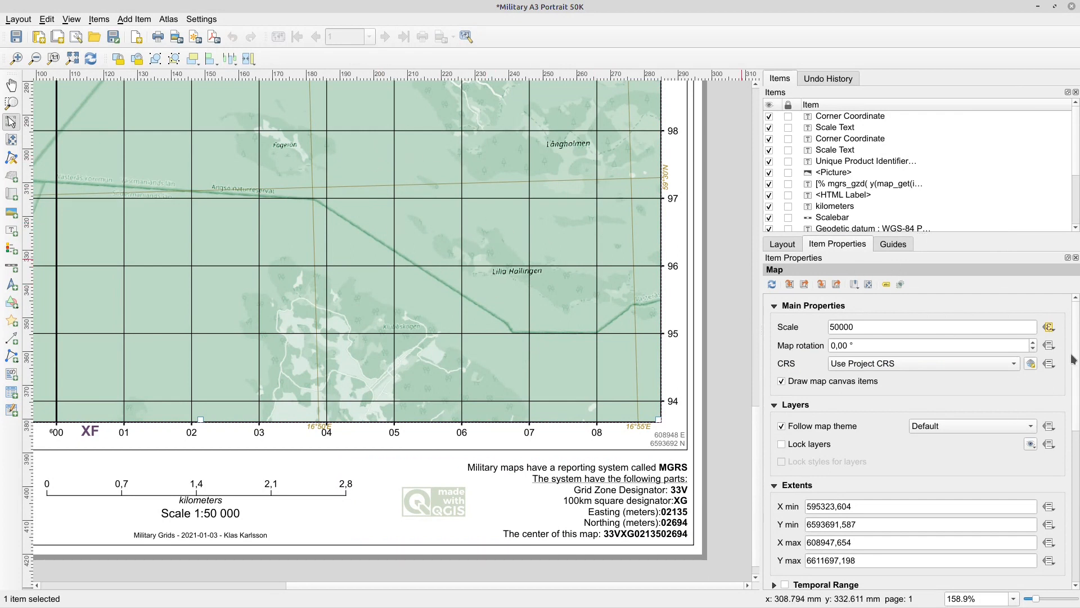
scroll(1074, 351, "down", 10)
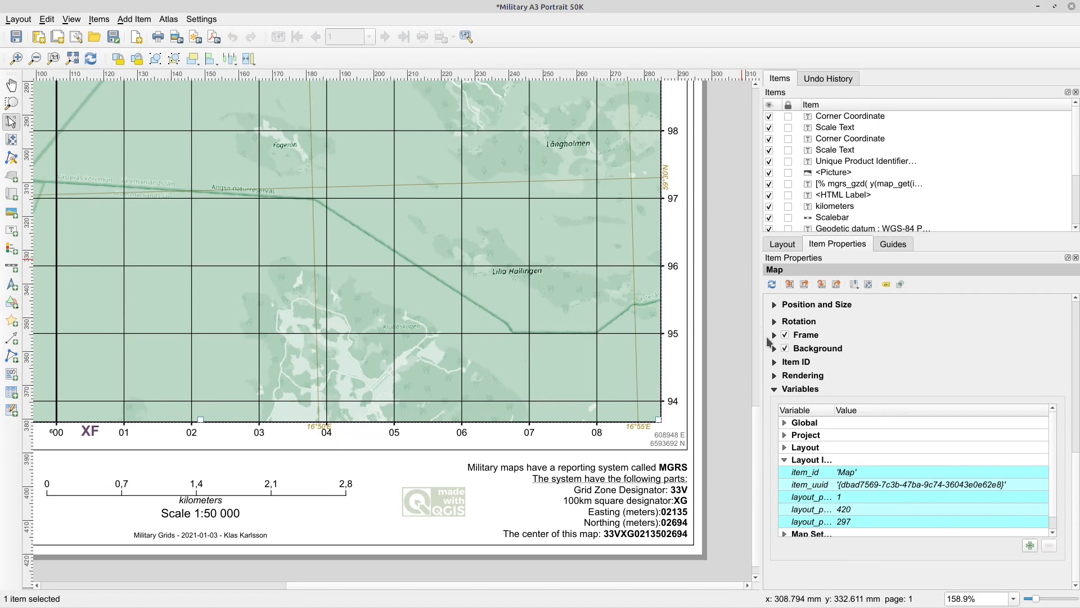
left_click(775, 362)
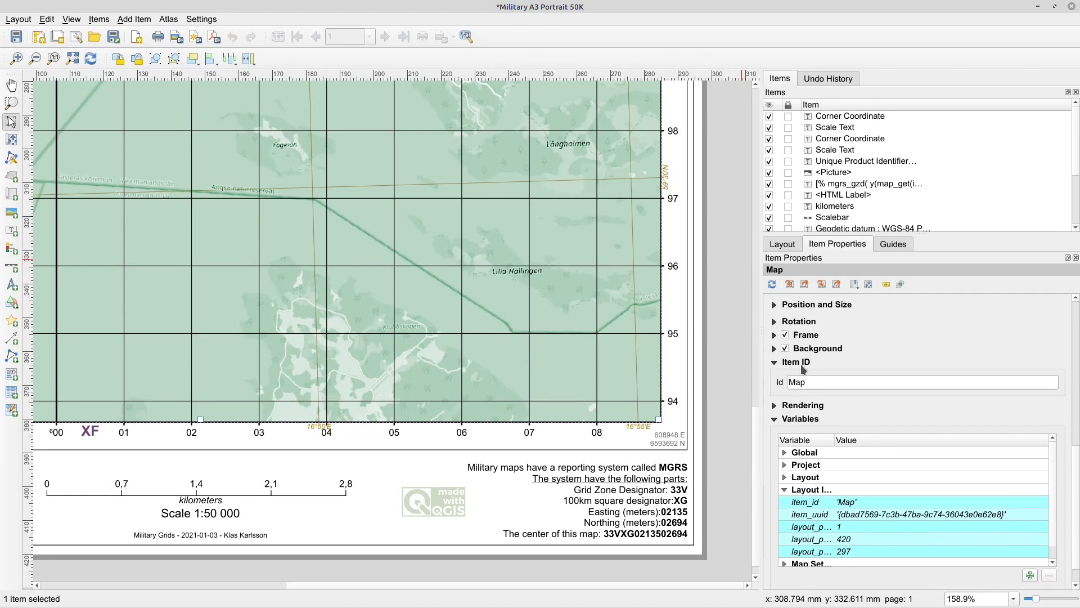
left_click_drag(807, 382, 784, 383)
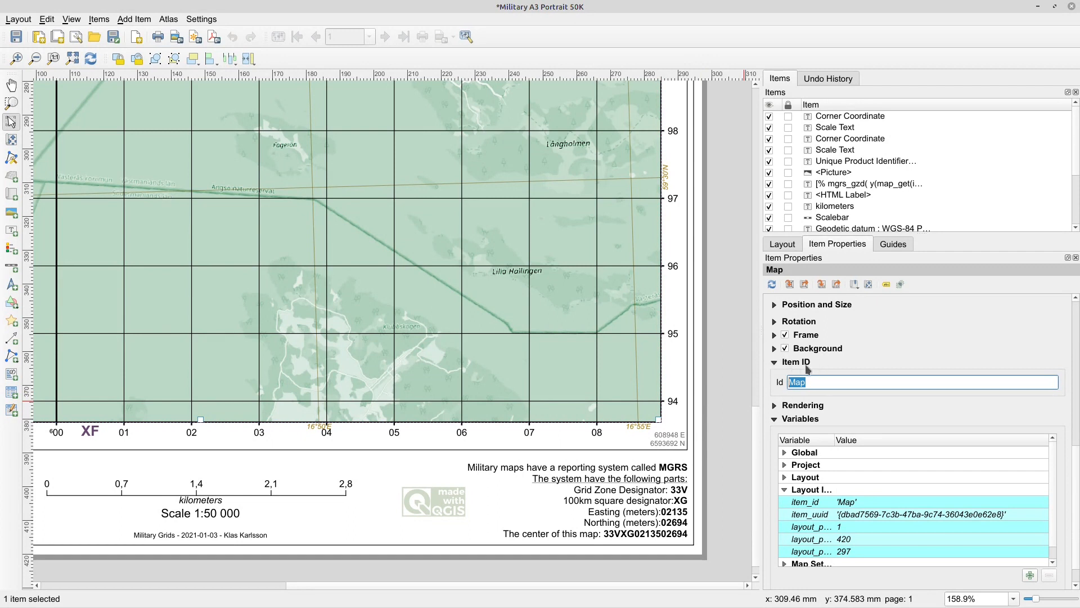
left_click(808, 382)
left_click(775, 362)
left_click_drag(1076, 465, 1076, 284)
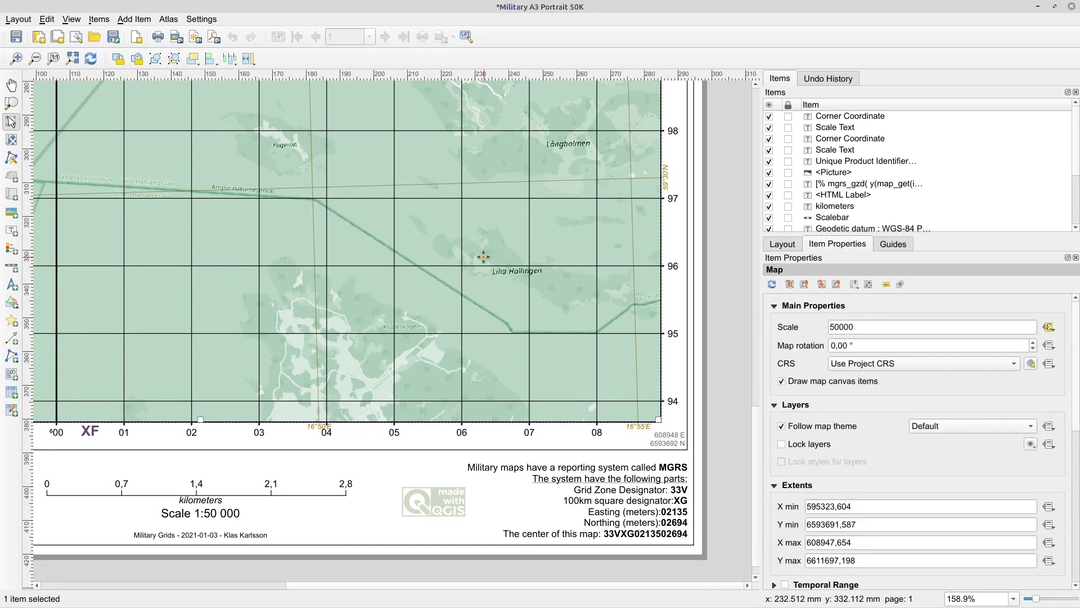
Step: Compare the map references in the expressions of the MGRS reporting, lower corner coordinate and lower scale text labels
left_click(650, 483)
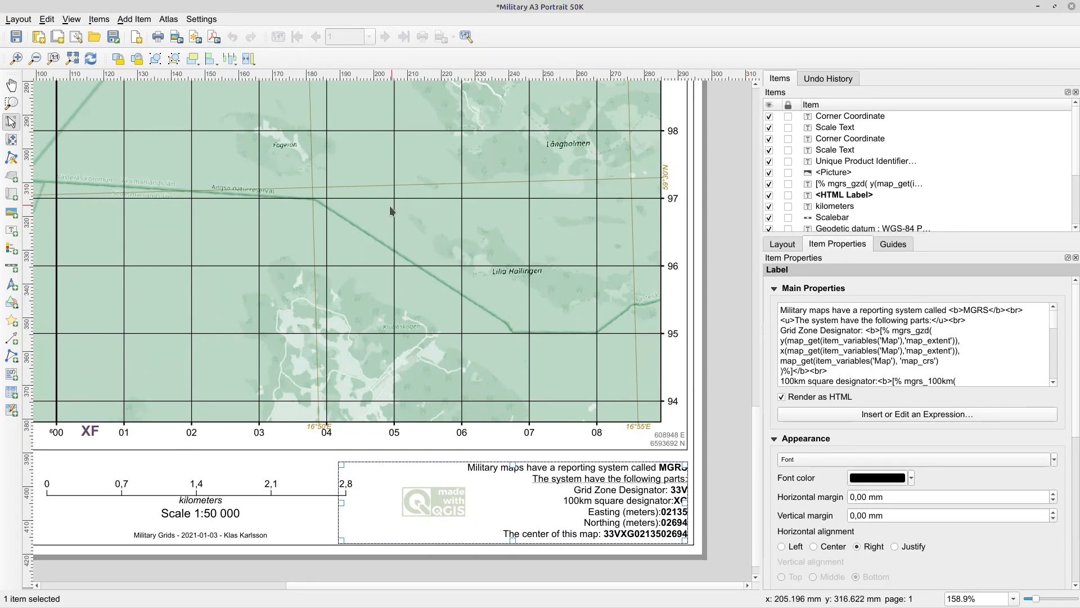
left_click(400, 219)
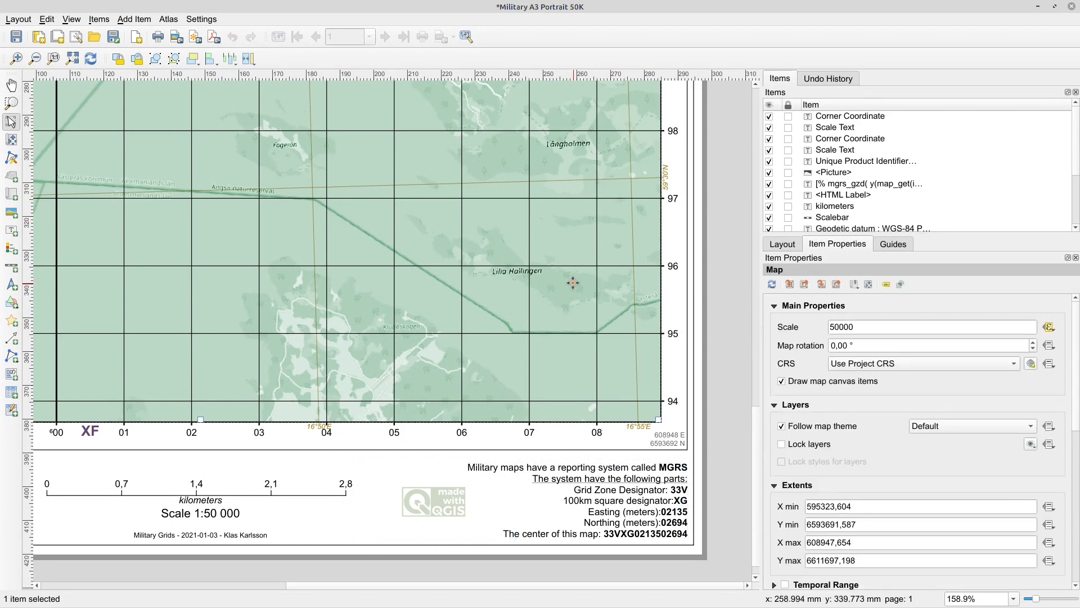
left_click(678, 440)
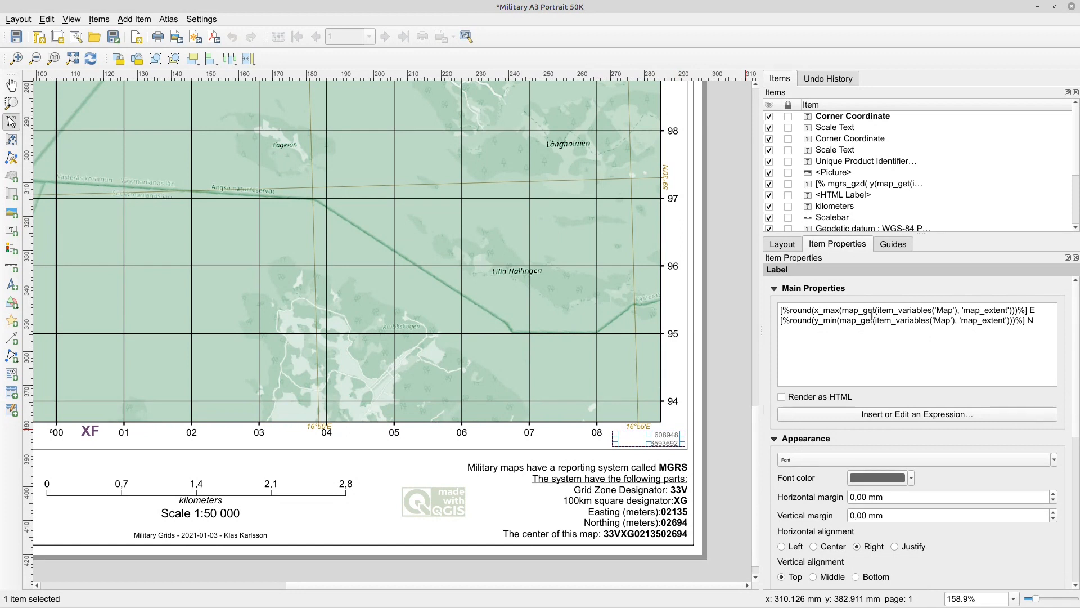
left_click(222, 513)
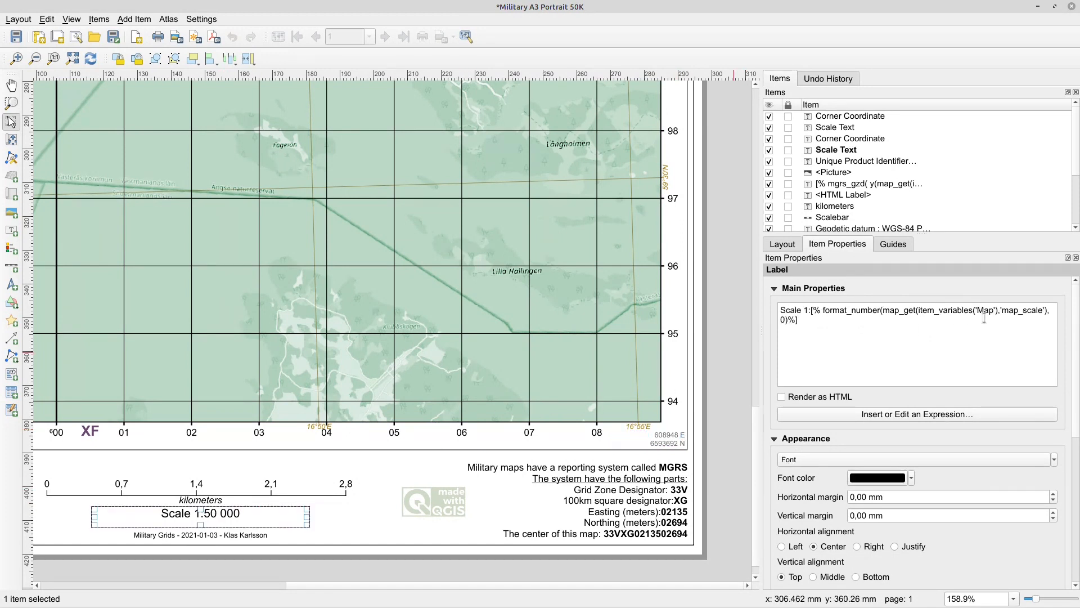
Step: Select the map item, fit the whole page in view and expand the map's list of grids
left_click_drag(753, 442, 757, 286)
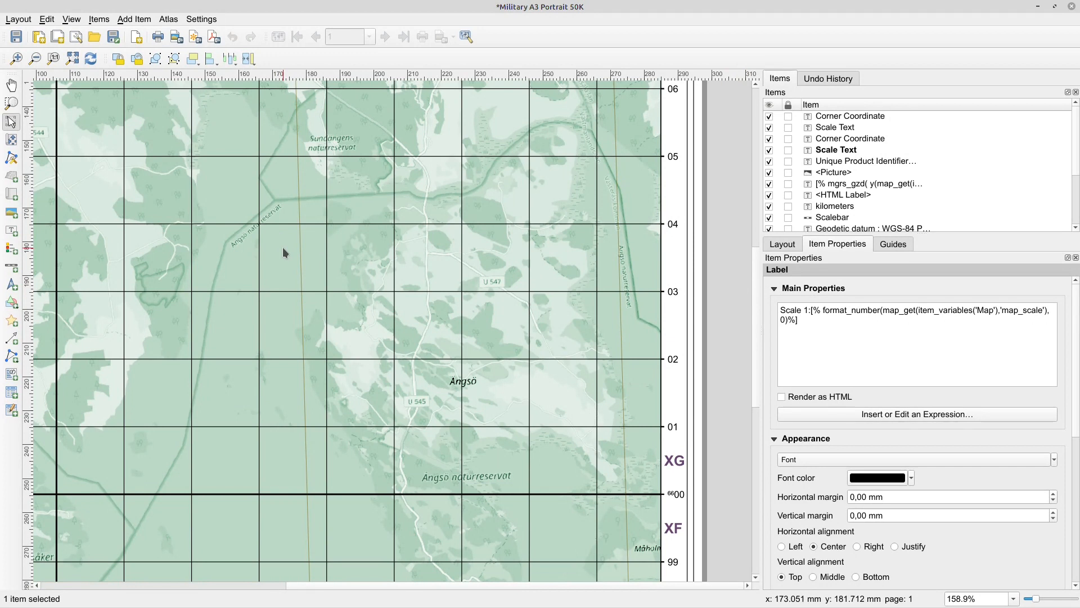
left_click(325, 297)
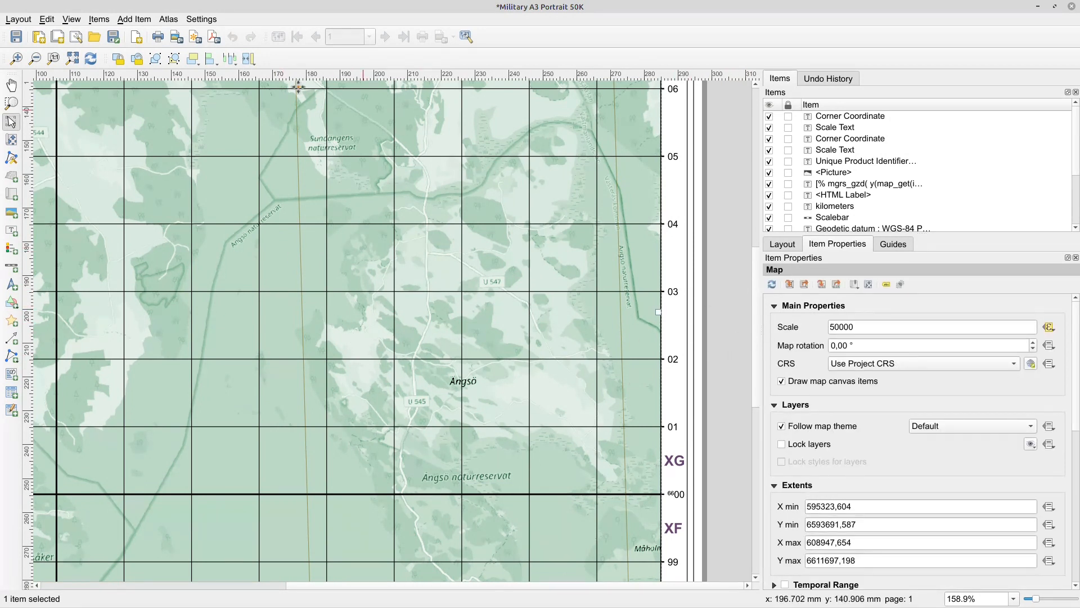
left_click(72, 59)
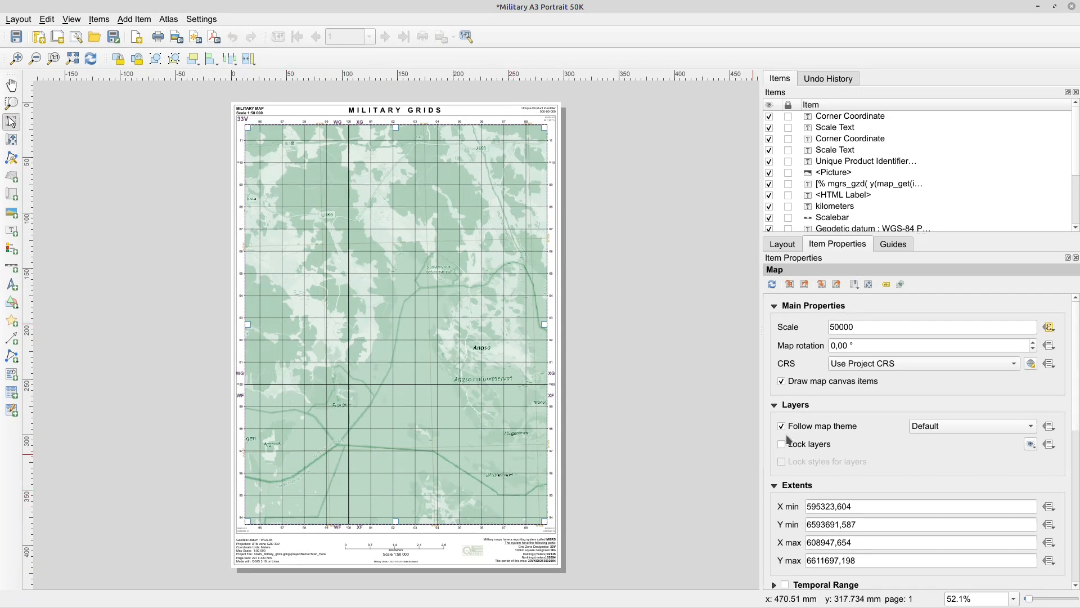
scroll(966, 433, "down", 2)
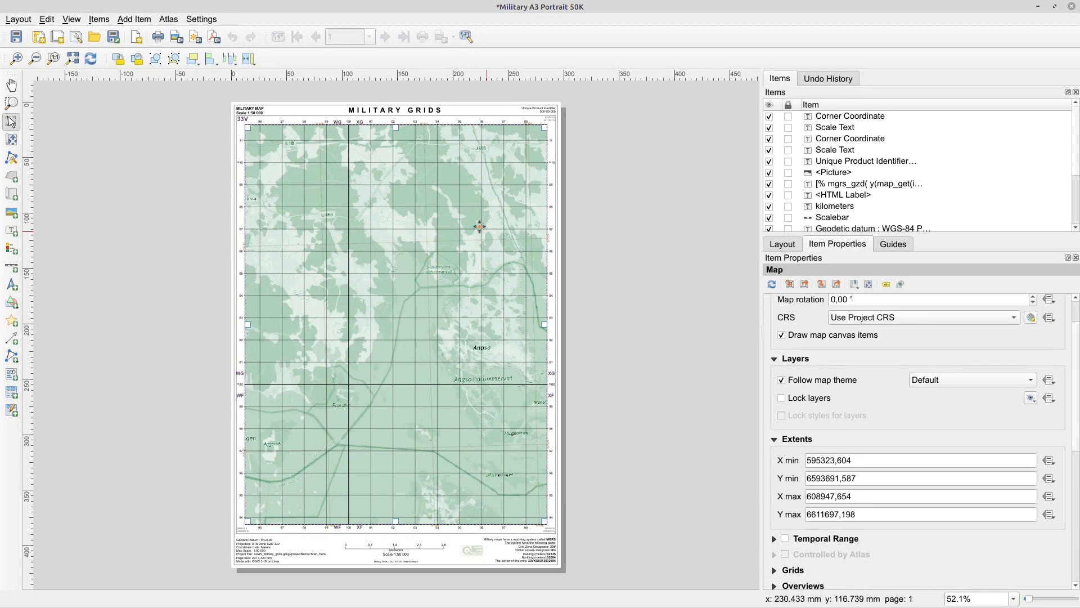
left_click_drag(1077, 412, 1079, 505)
left_click(774, 363)
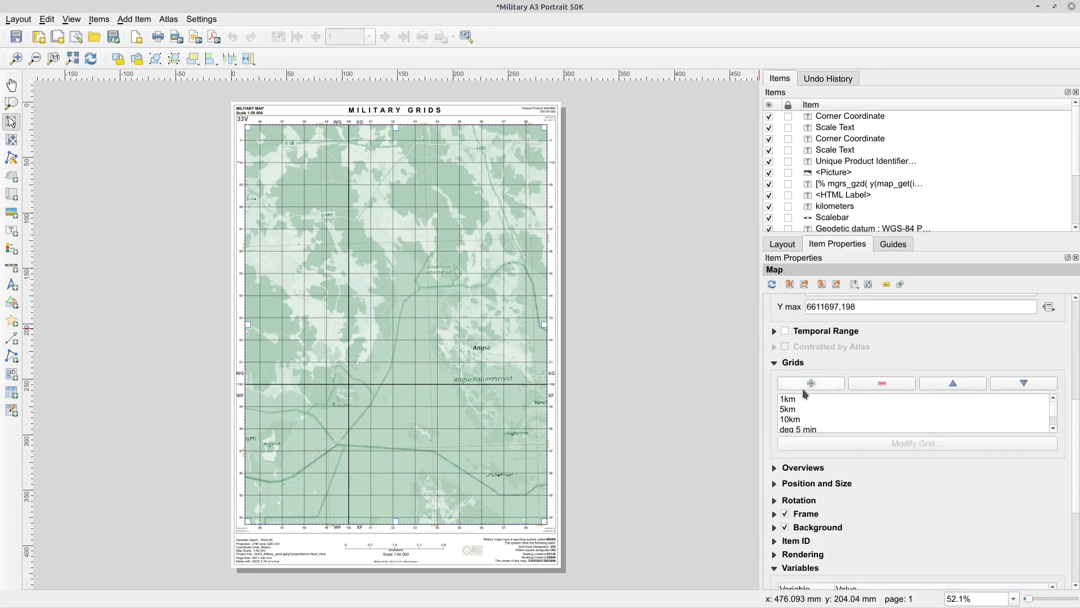
left_click_drag(1076, 408, 1075, 410)
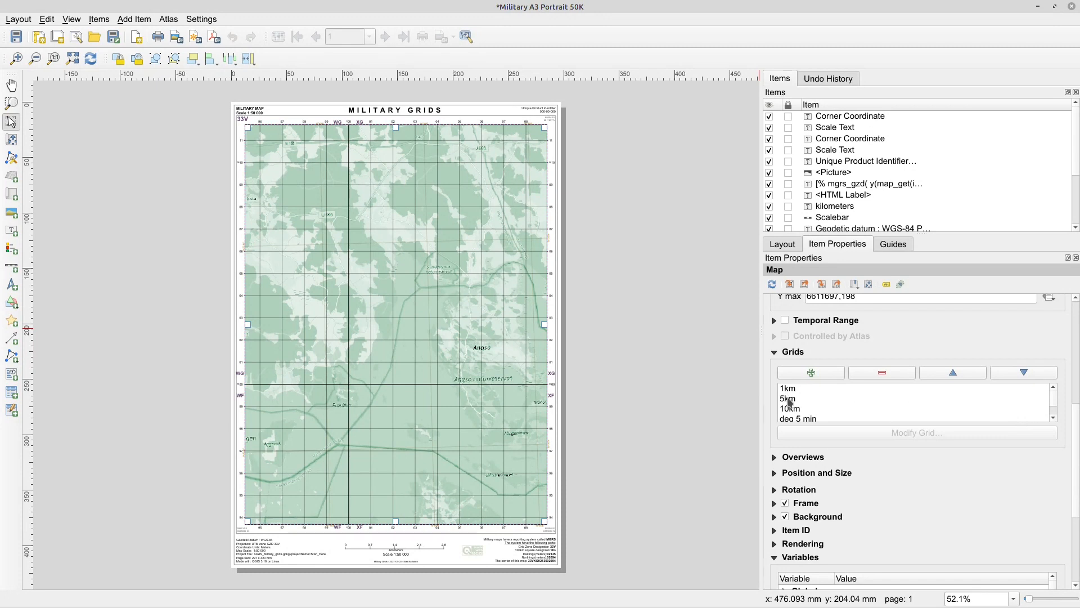
Step: Check the 10km grid's properties and return to the map's grid list
left_click(792, 401)
left_click(792, 408)
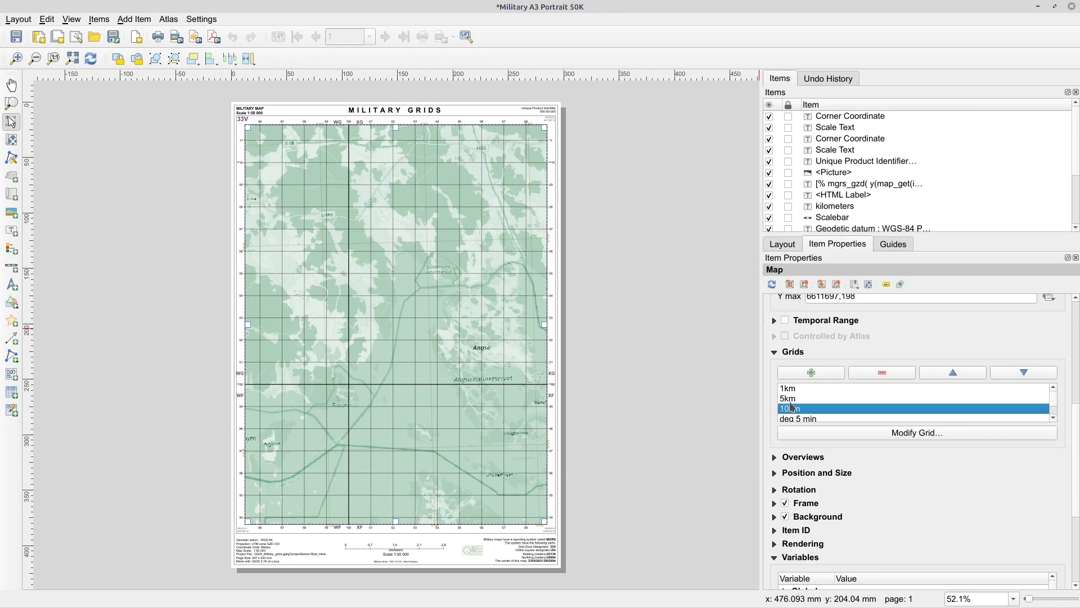
left_click(841, 433)
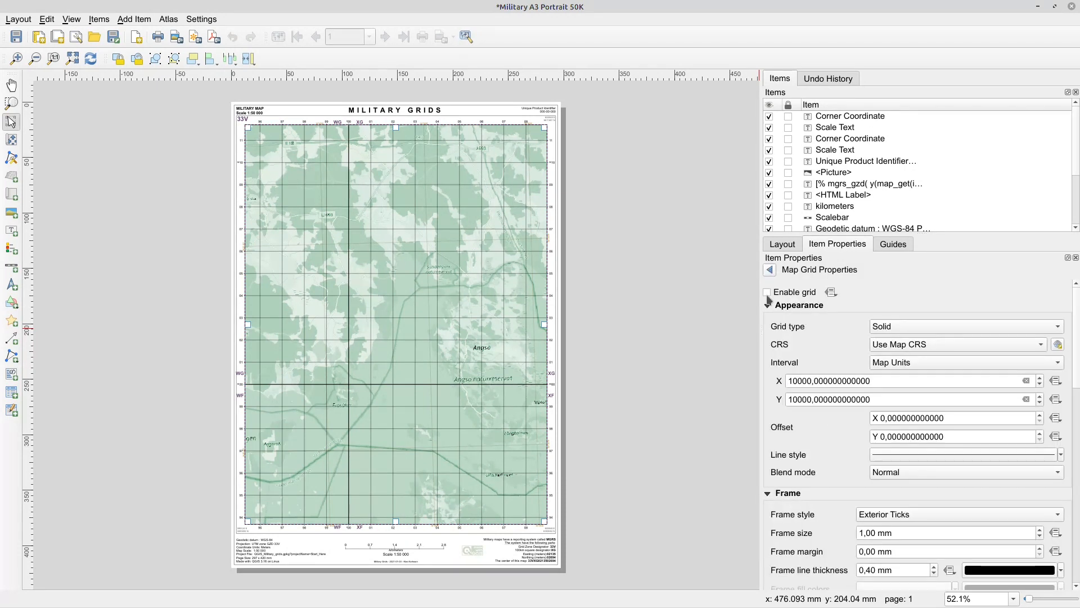
left_click(770, 269)
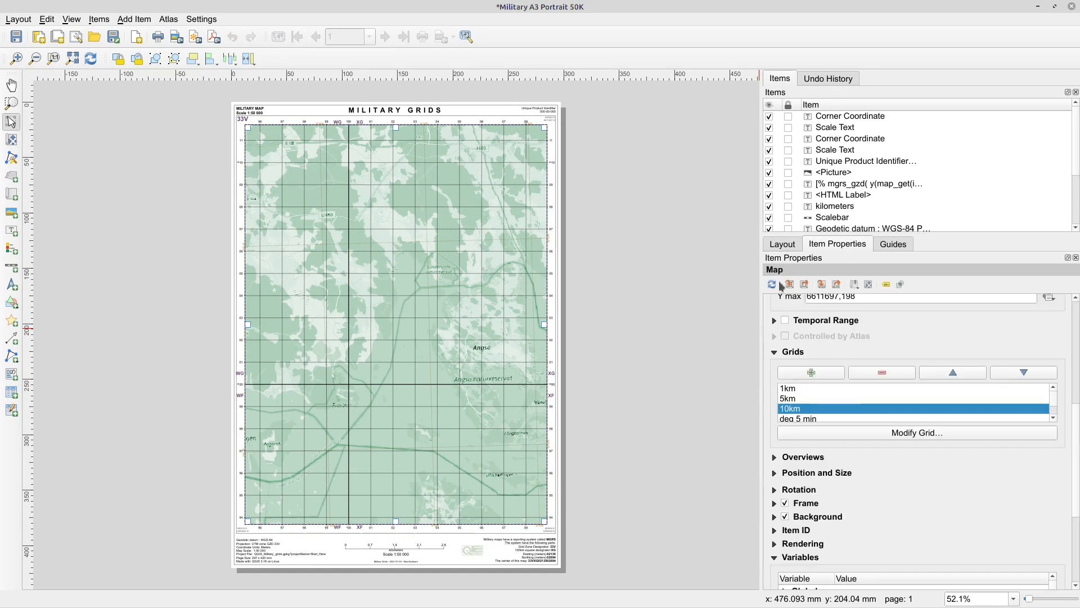
Step: Open the 1km grid's properties and check its X and Y interval in map units
left_click(794, 390)
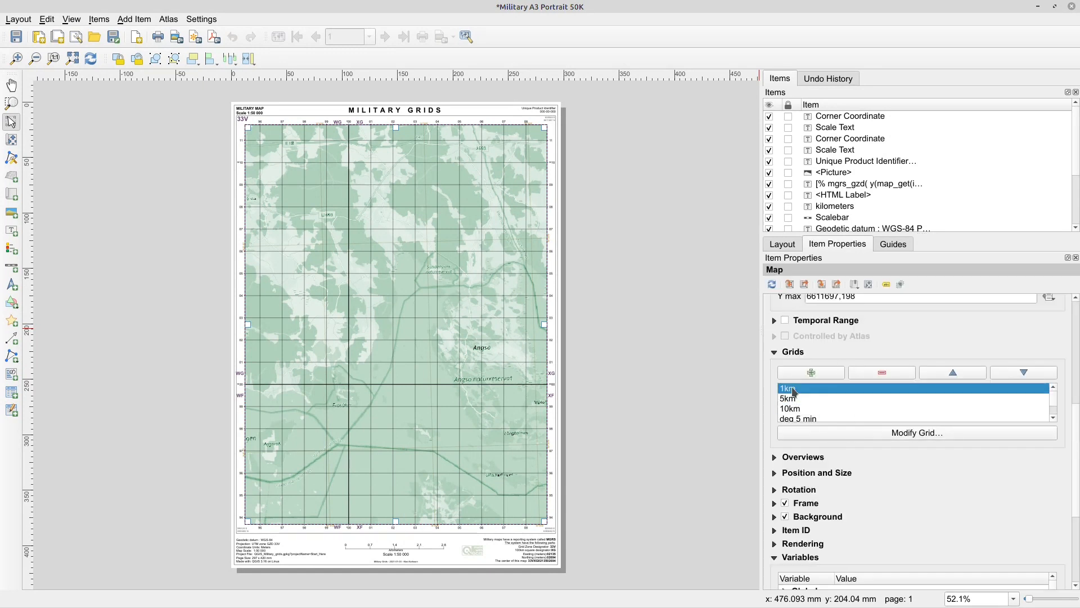
left_click(843, 432)
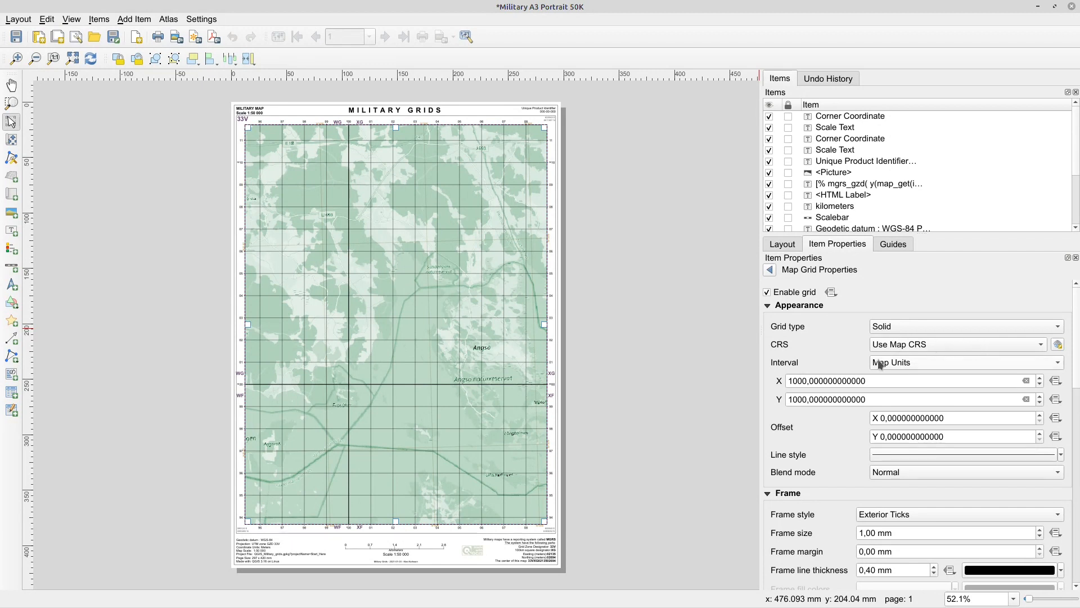
left_click(789, 381)
Step: Switch coordinate drawing for the 1km grid off and back on
left_click_drag(1077, 383, 1078, 472)
scroll(937, 478, "down", 5)
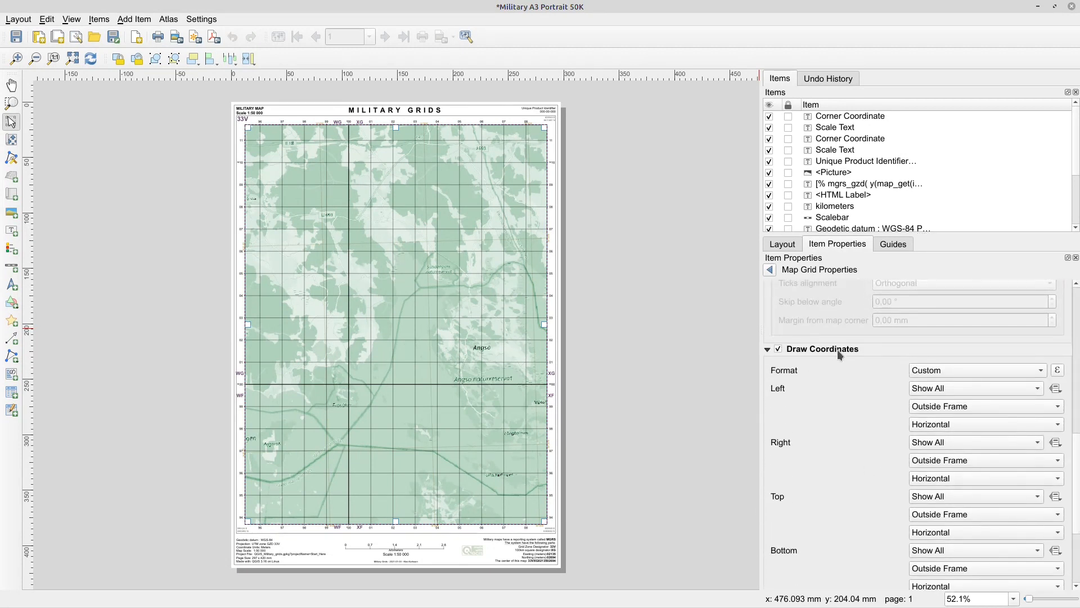
left_click(778, 349)
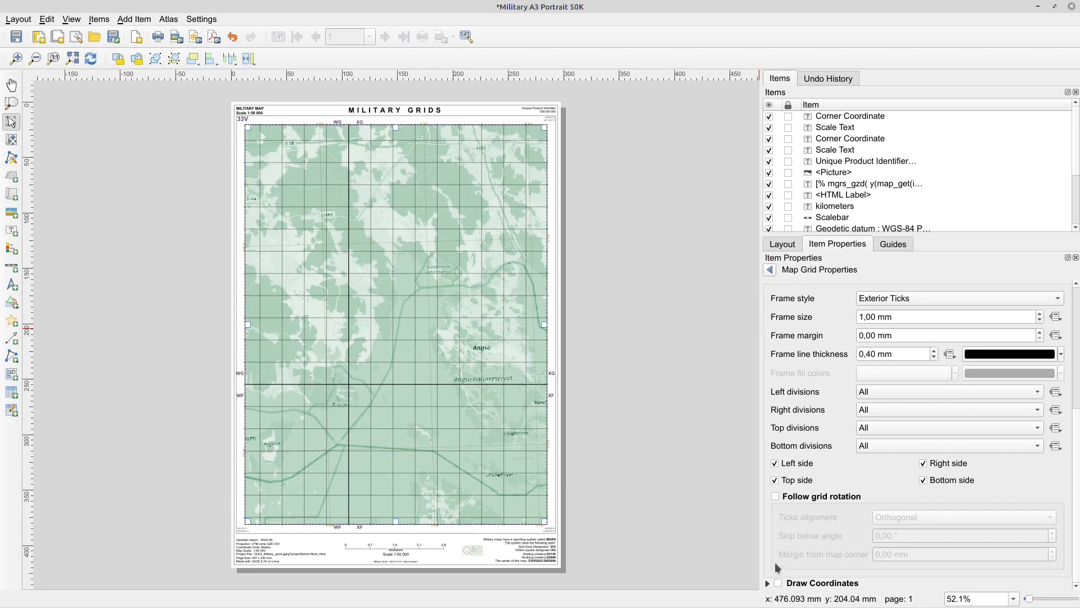
left_click(778, 584)
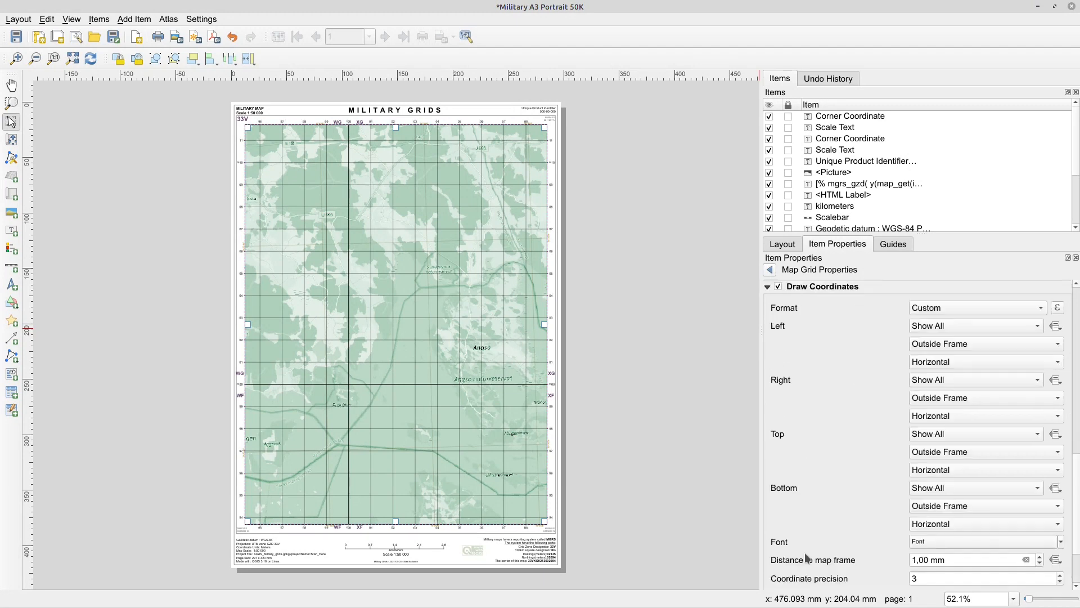
Step: Review the 1km grid's custom coordinate format expression without changing it, and inspect the coordinates around the map's upper-left corner
left_click(1058, 310)
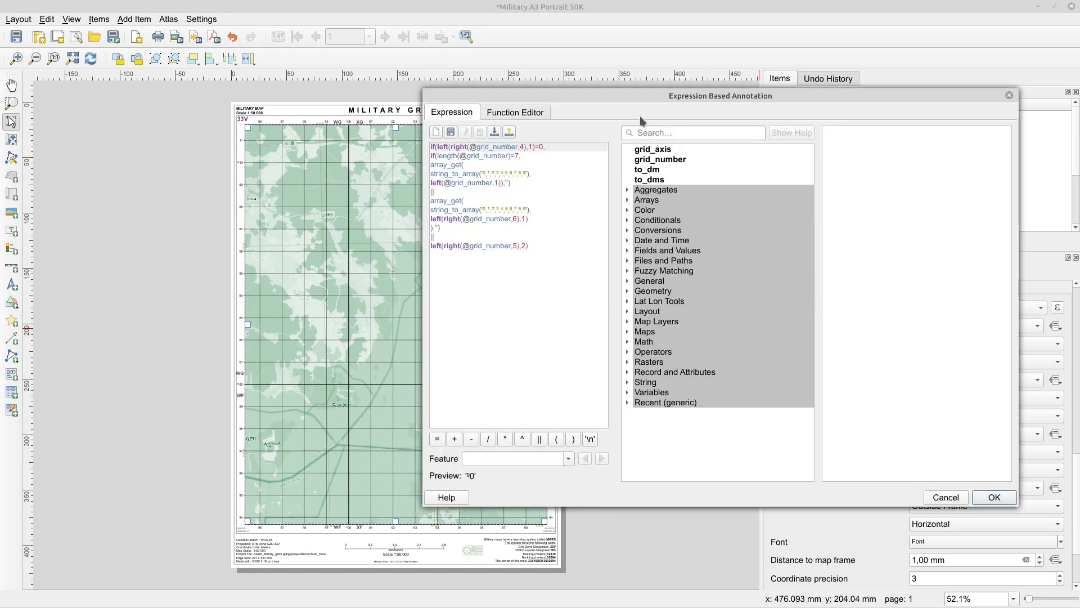
mouse_move(589, 93)
left_mouse_down()
mouse_move(619, 107)
mouse_move(615, 141)
mouse_move(619, 133)
left_mouse_up()
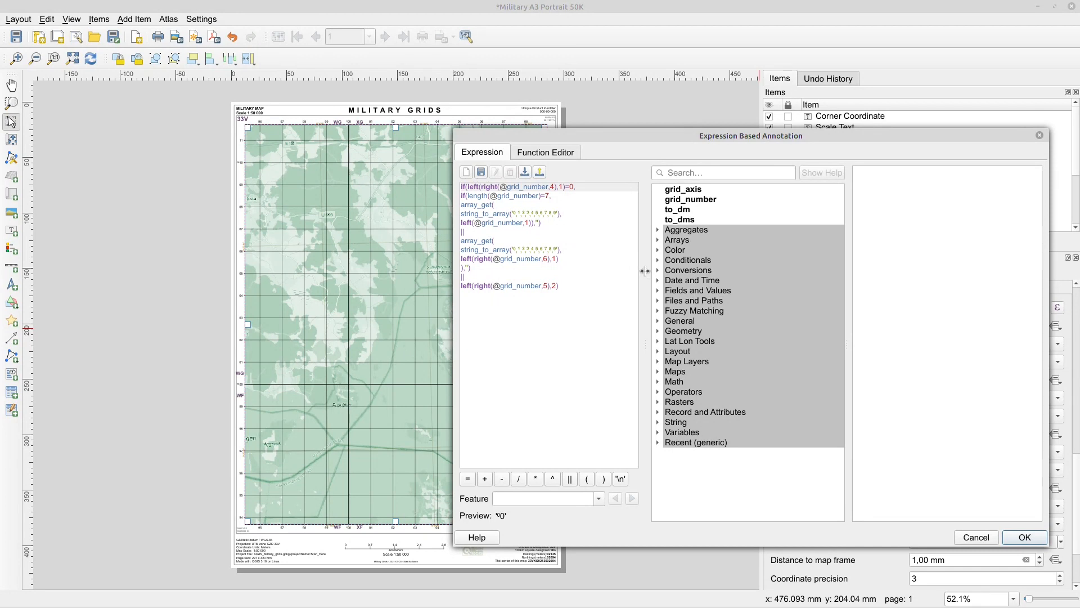
left_click_drag(645, 271, 655, 271)
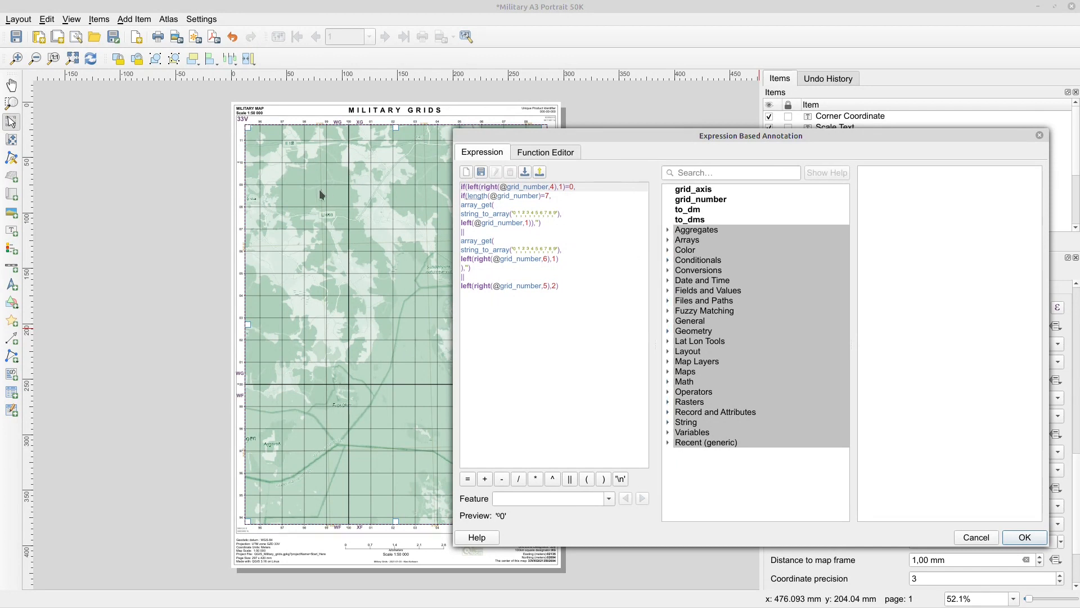
left_click(976, 537)
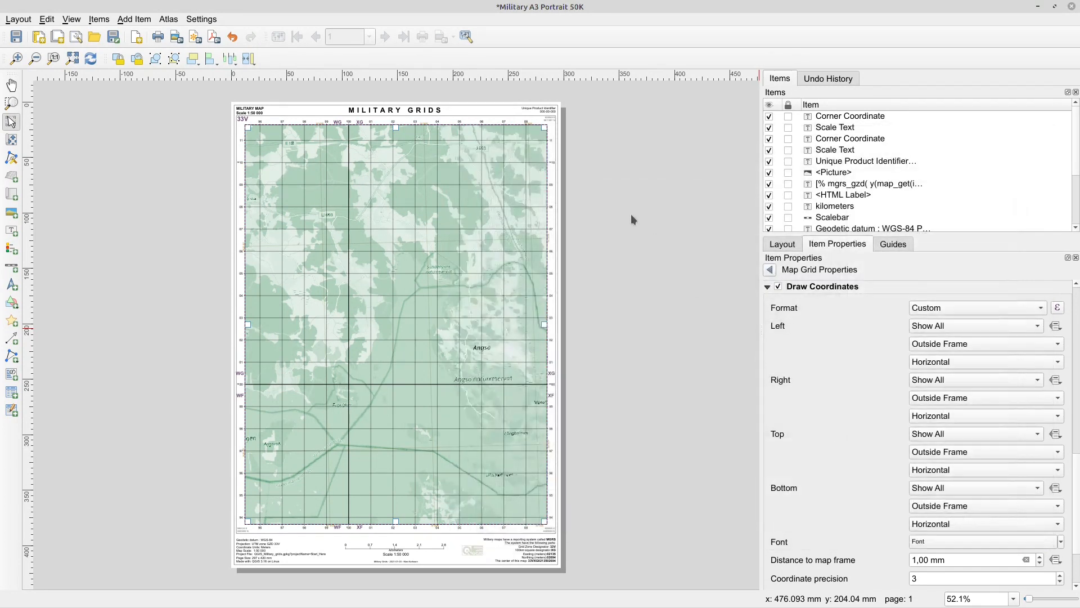
scroll(264, 109, "up", 1)
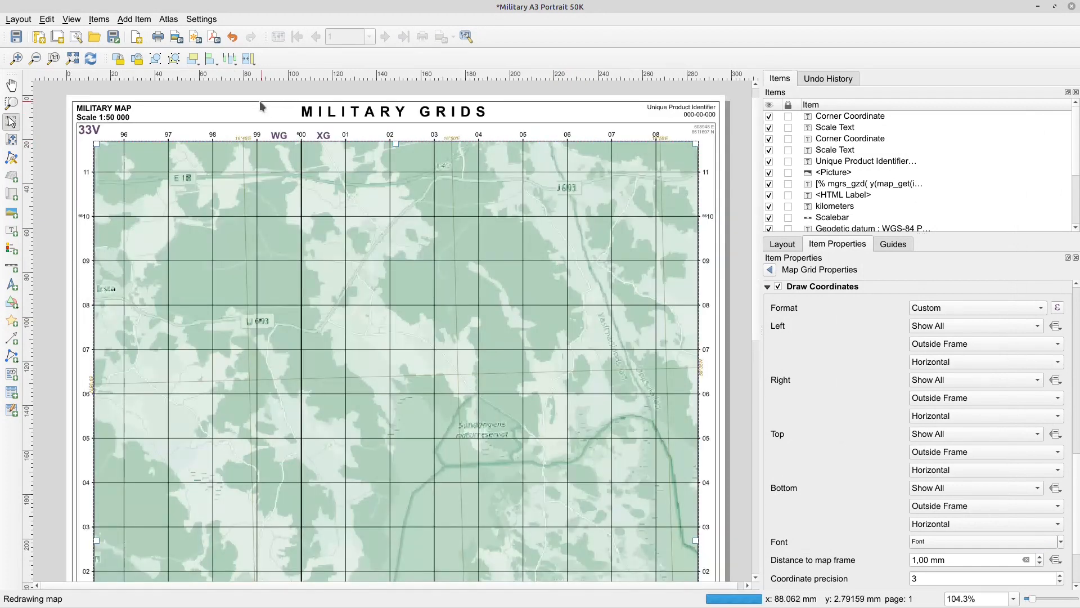
scroll(62, 99, "up", 1)
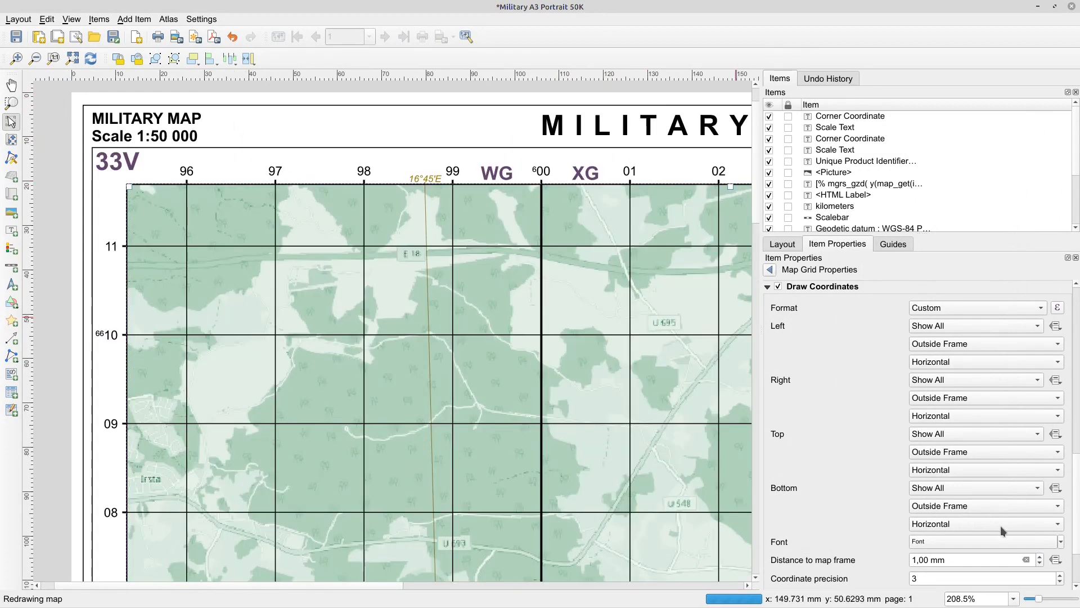
Step: Open the 1km grid's custom coordinate format expression and examine its outer condition, the superscript block and the final two-digit part
left_click(1058, 308)
mouse_move(640, 135)
left_mouse_down()
mouse_move(578, 234)
mouse_move(570, 222)
mouse_move(596, 235)
left_mouse_up()
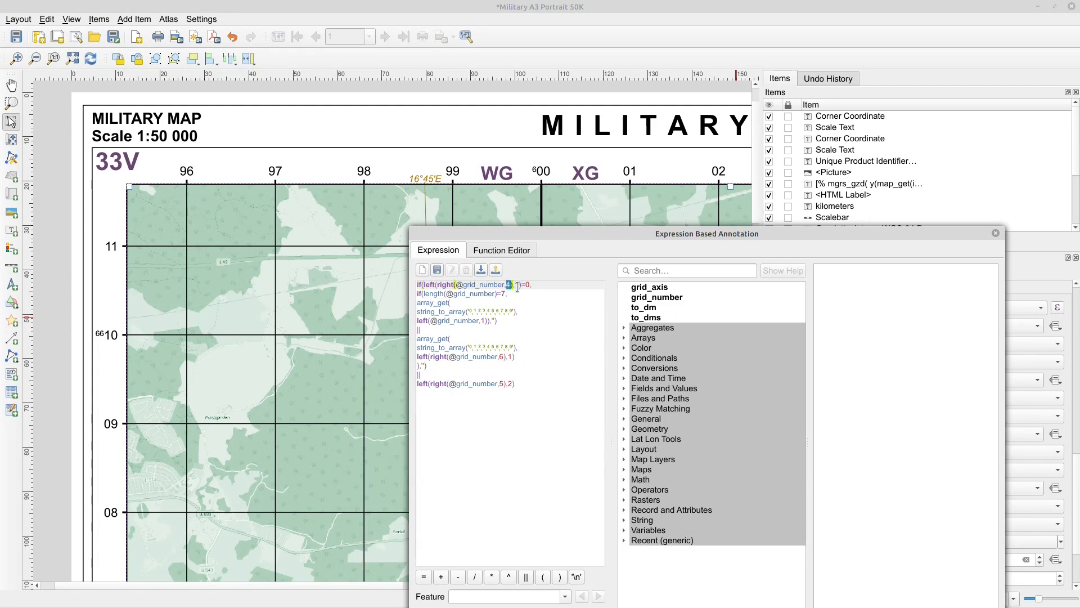
double_click(527, 285)
left_click_drag(421, 365, 419, 294)
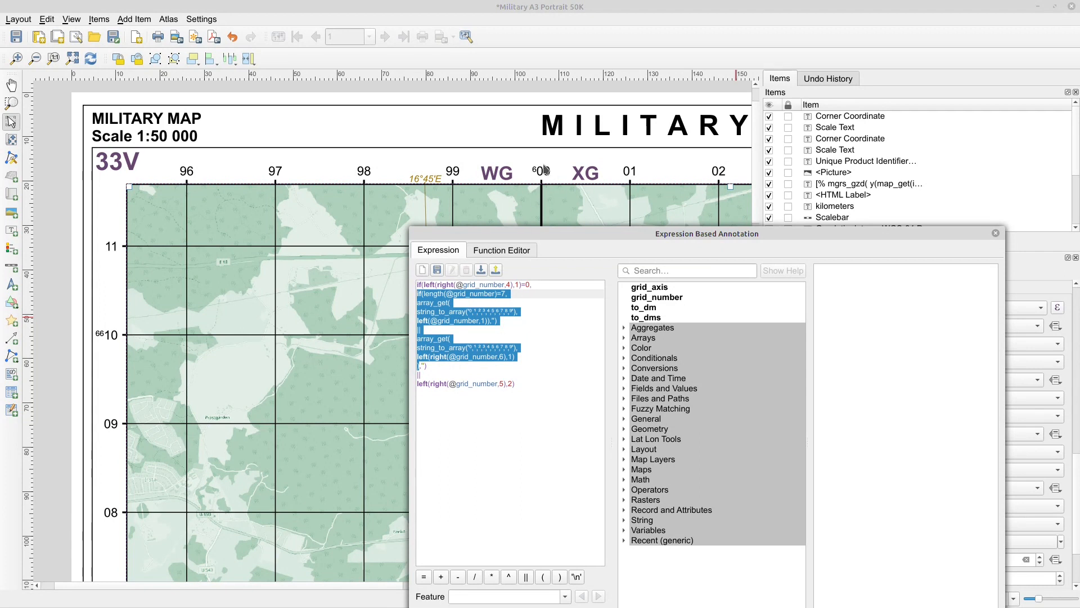
left_click(423, 365)
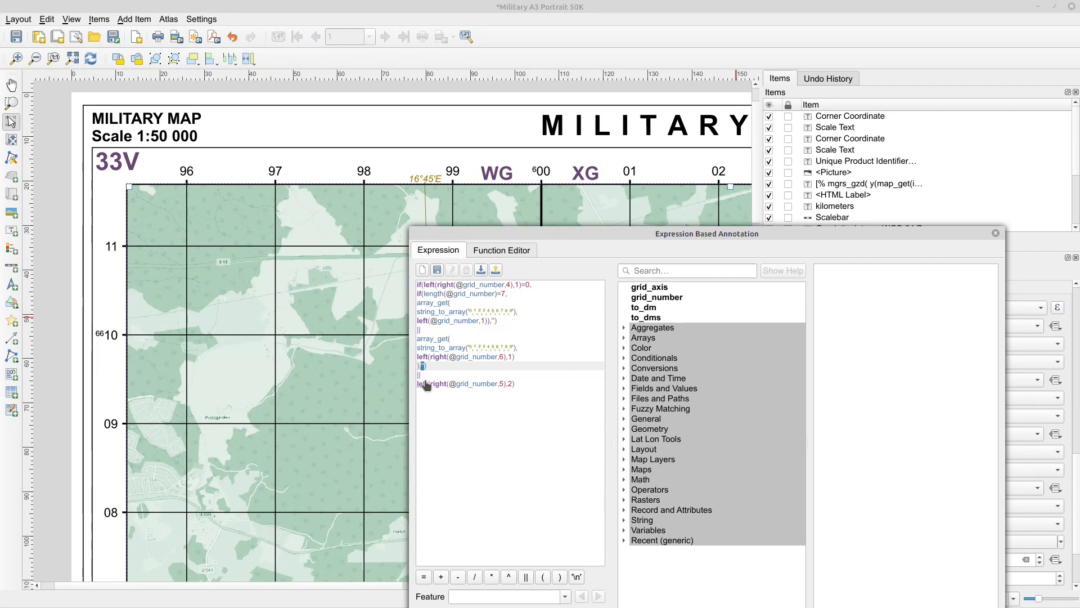
left_click_drag(417, 384, 511, 390)
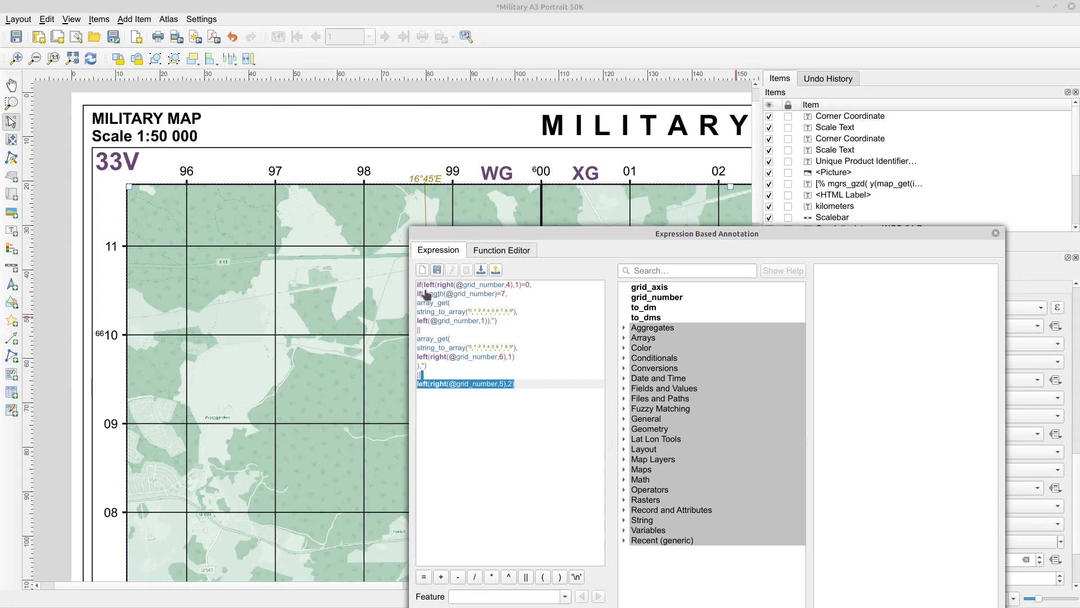
Step: Examine the grid number length check and both superscript digit arrays in the expression, and leave it without changing anything
double_click(504, 294)
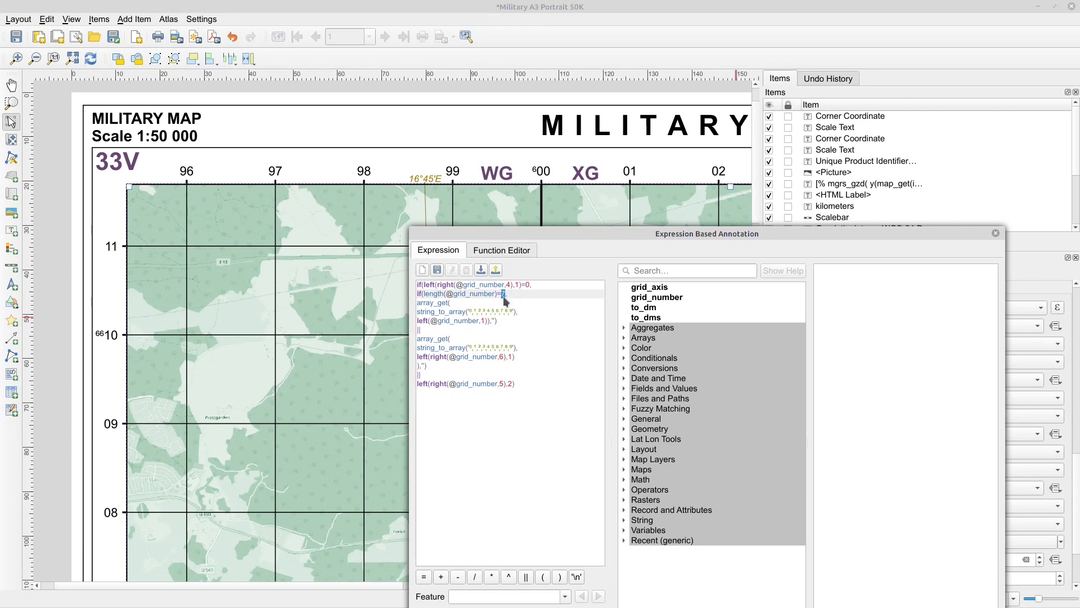
double_click(471, 311)
left_click_drag(472, 311, 511, 314)
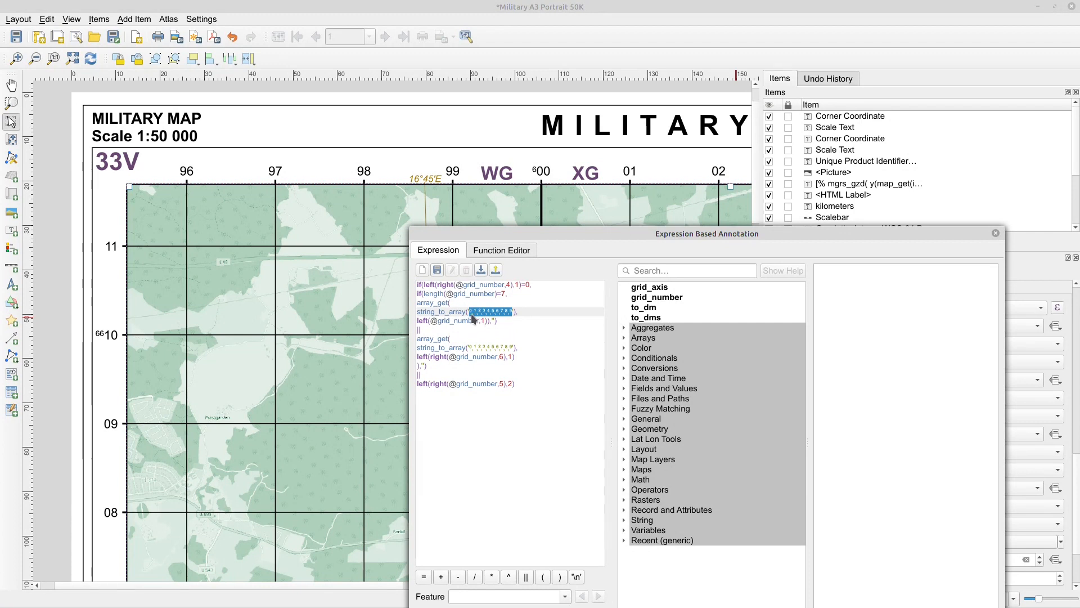
left_click(528, 310)
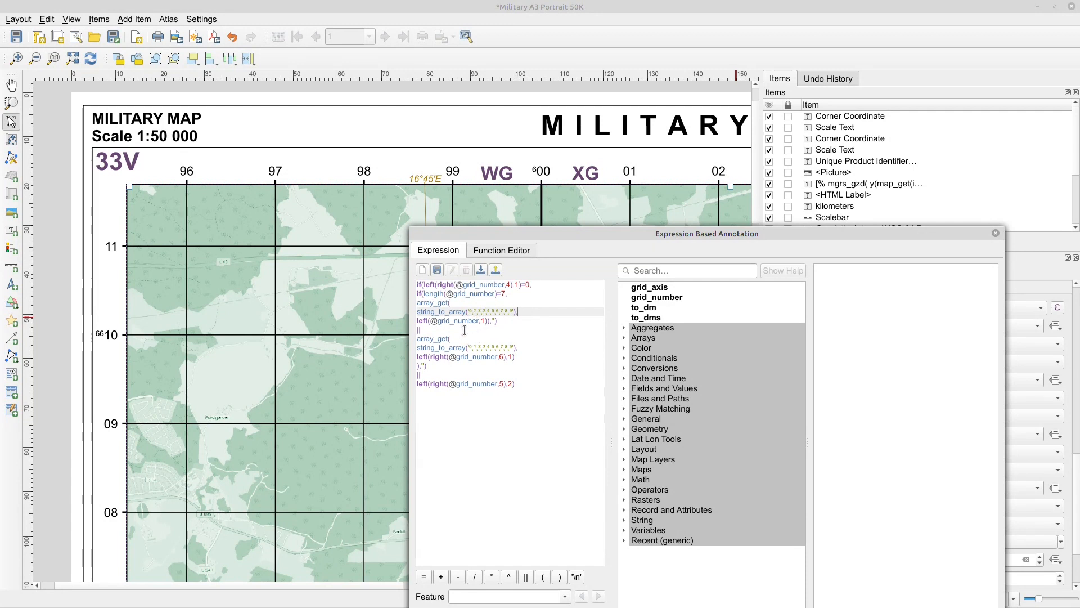
left_click_drag(469, 348, 506, 348)
left_click(533, 355)
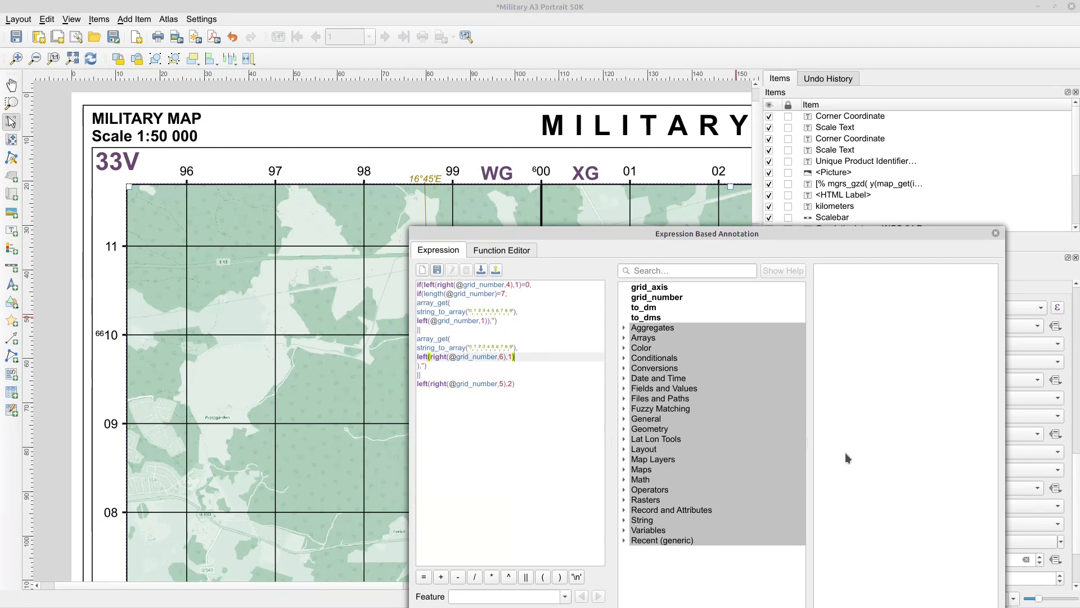
left_click_drag(761, 231, 718, 143)
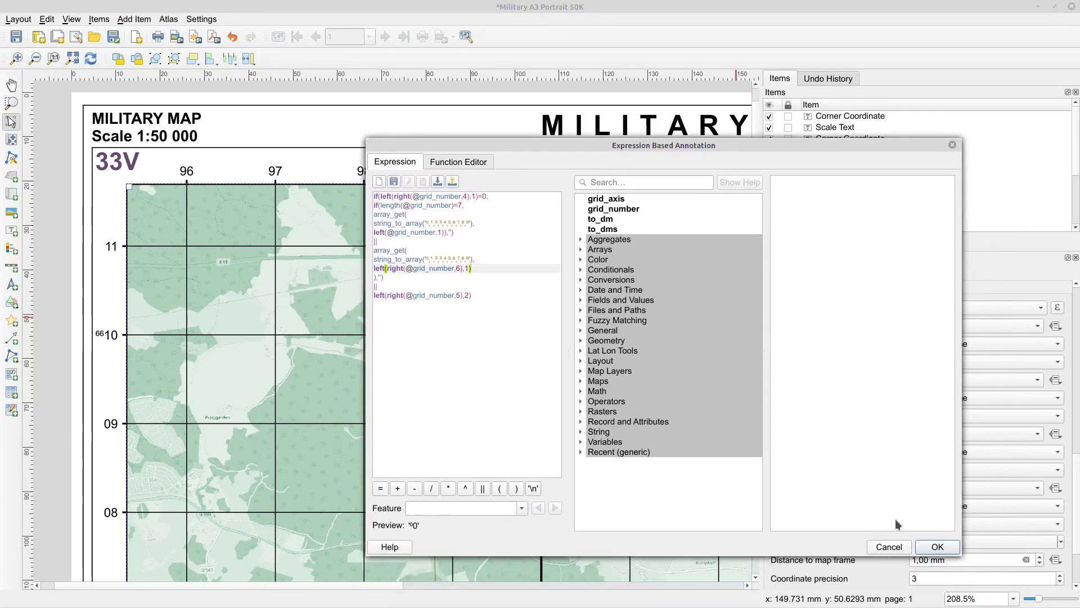
left_click(897, 548)
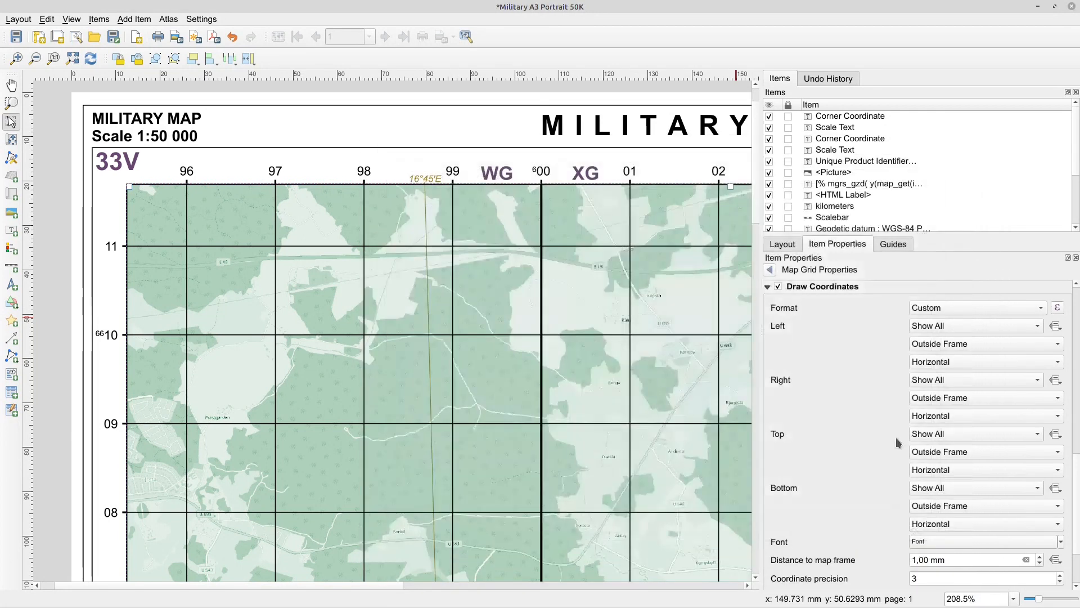
Step: Return to the map's grid list and look through the deg 5 min, deg 15 min and MGRS 100km grid entries
left_click(769, 270)
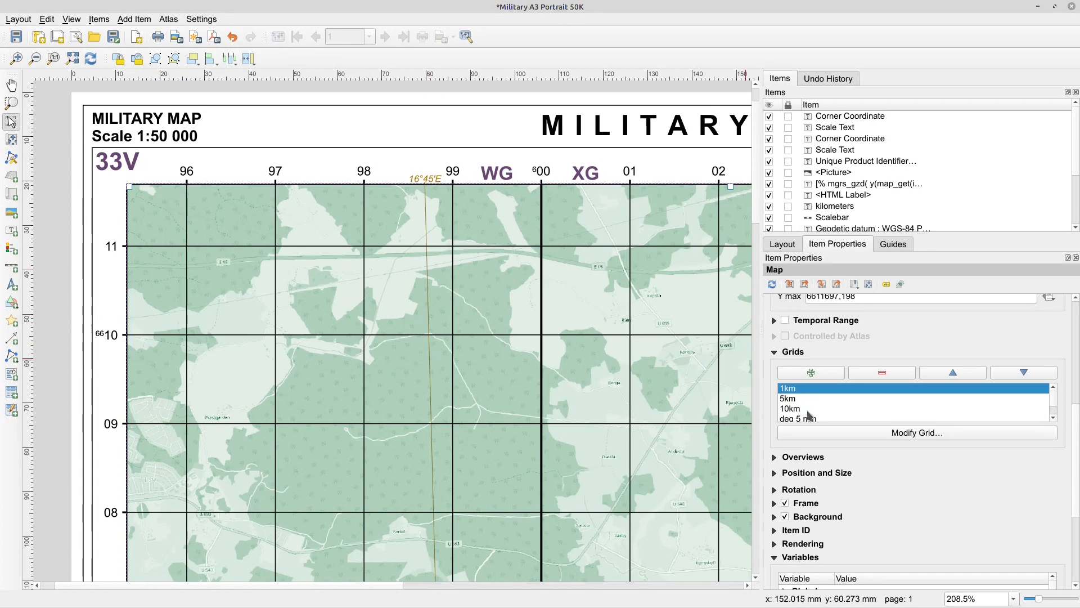
scroll(1055, 402, "up", 2)
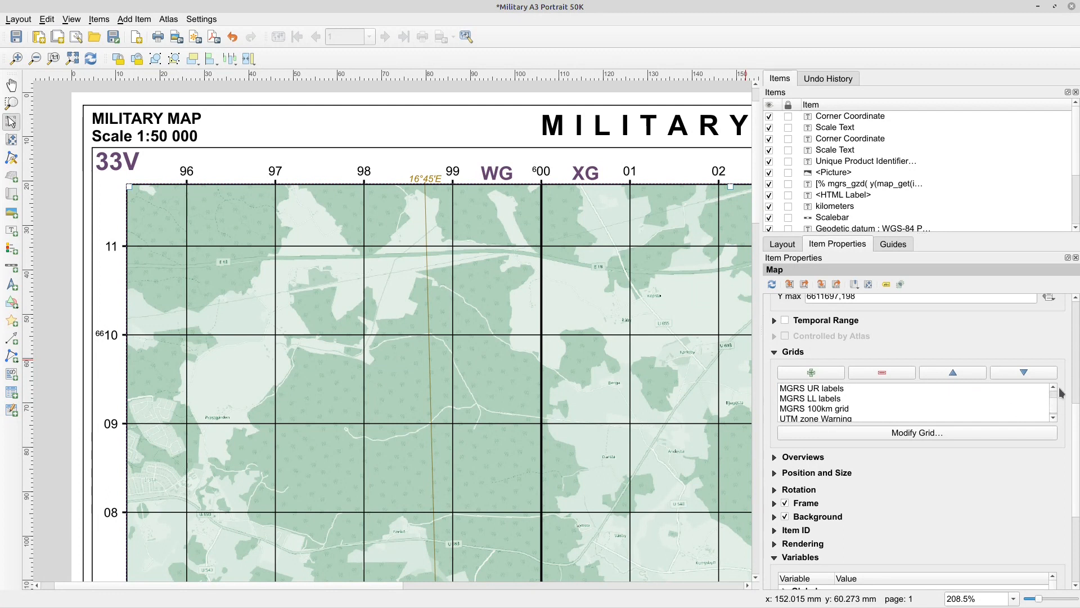
scroll(1056, 389, "up", 2)
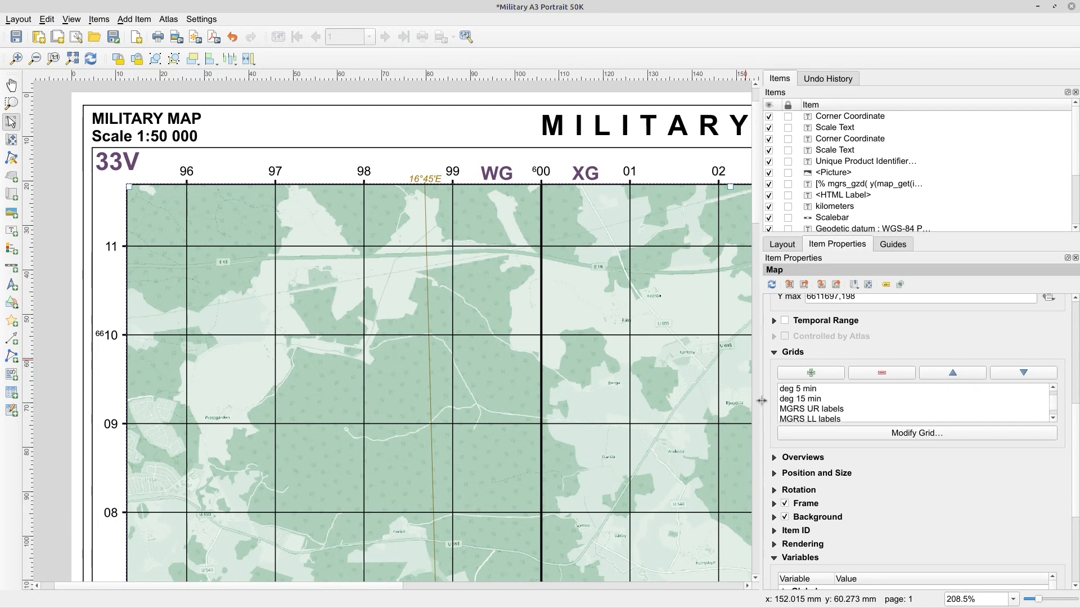
left_click(798, 388)
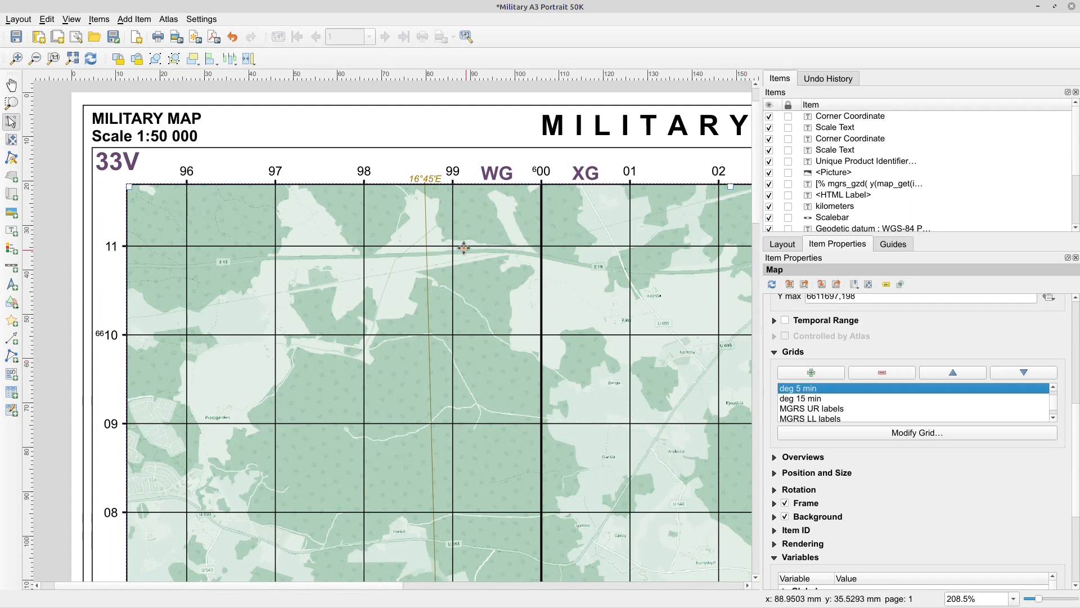
left_click(807, 399)
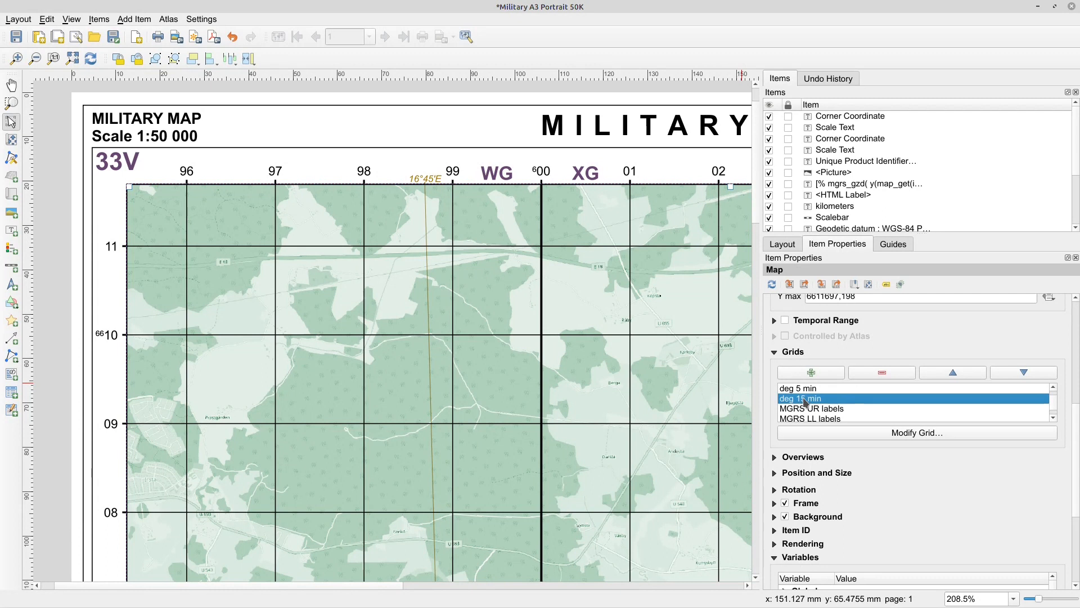
left_click(1054, 419)
left_click(1054, 419)
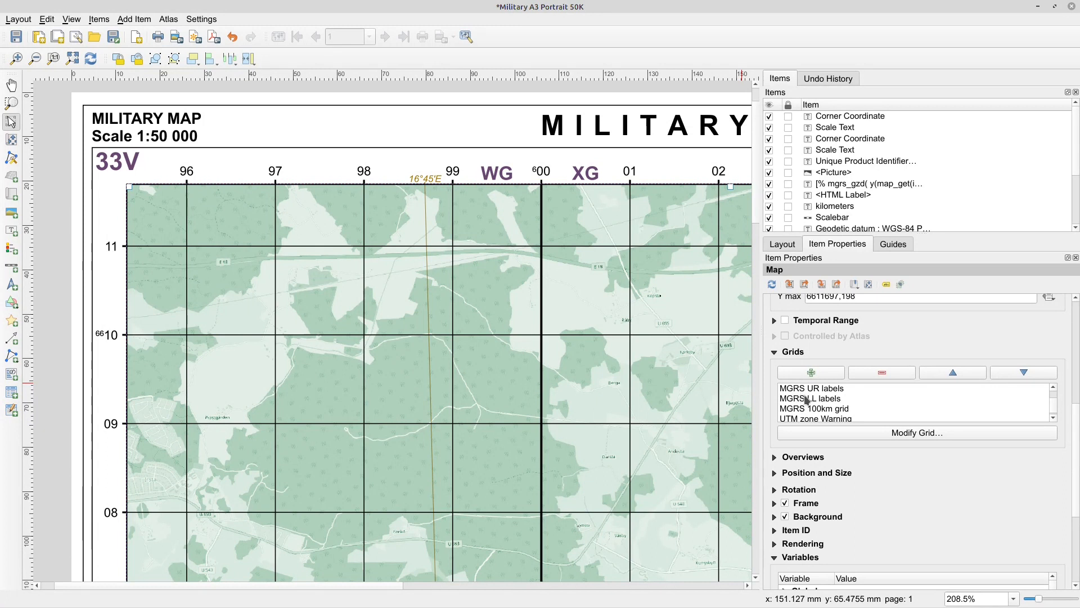
left_click(801, 414)
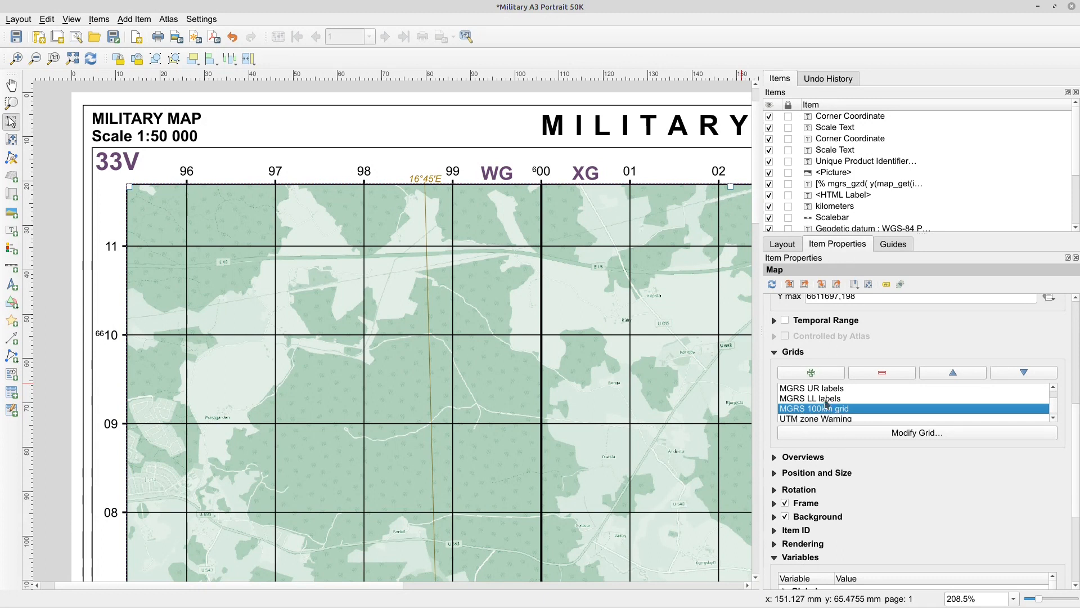
Step: Open the MGRS 100km grid's properties, switch the grid off and back on, and return to the grid list
left_click(838, 433)
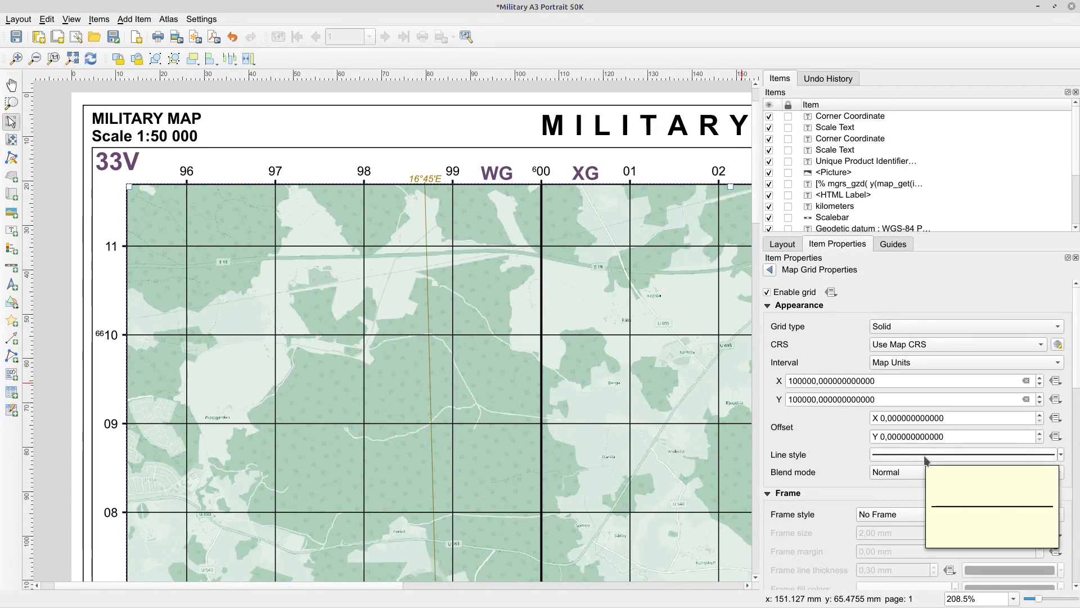
left_click(768, 292)
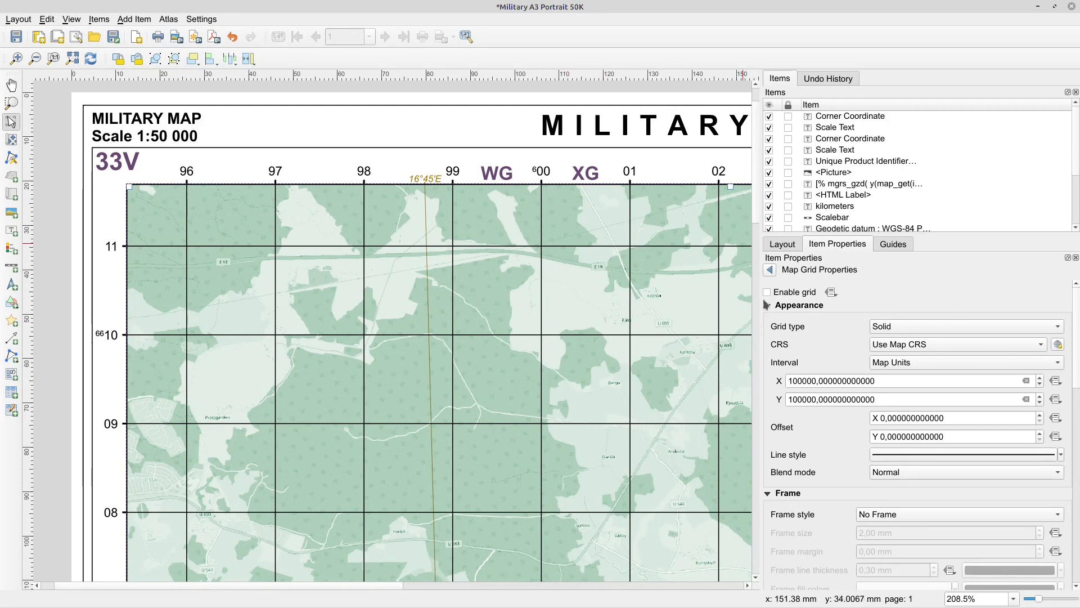
left_click(768, 292)
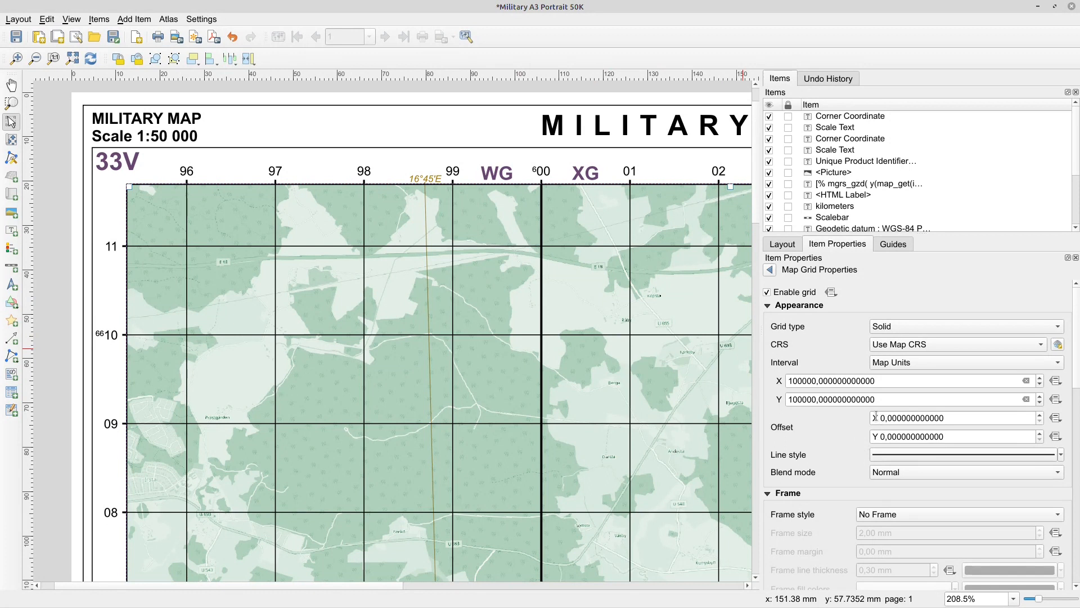
left_click(770, 271)
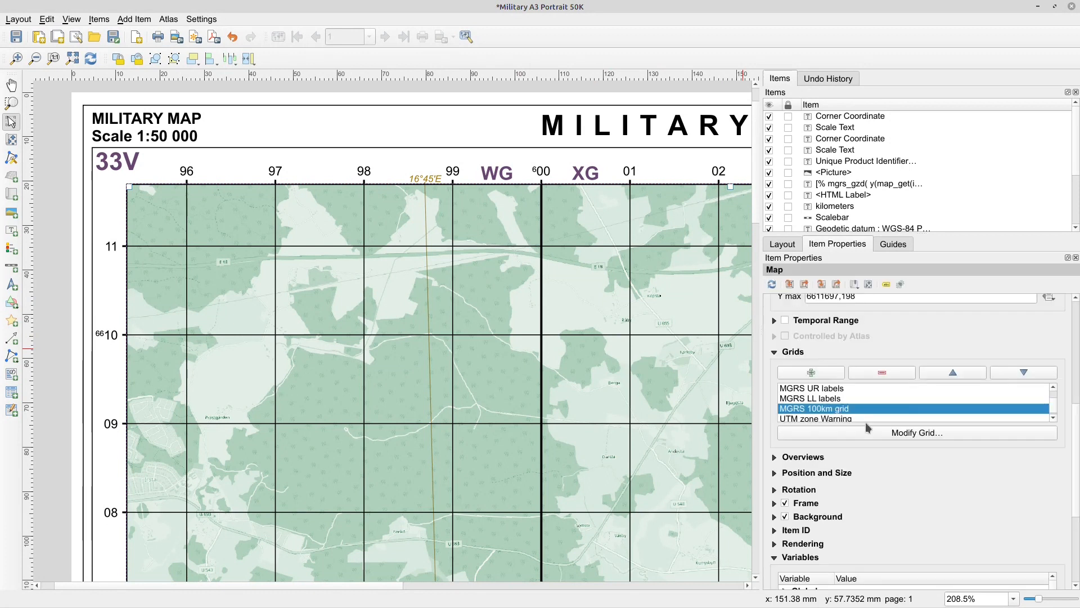
Step: Look through the UTM zone Warning, MGRS UR labels and MGRS LL labels entries in the map's grid list
left_click(823, 419)
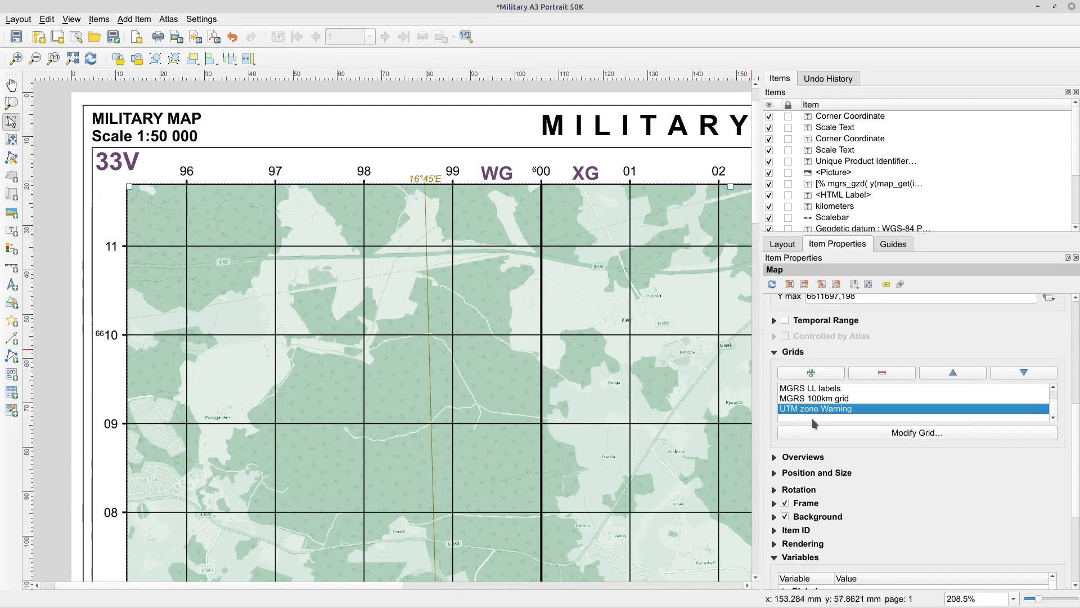
scroll(817, 395, "up", 1)
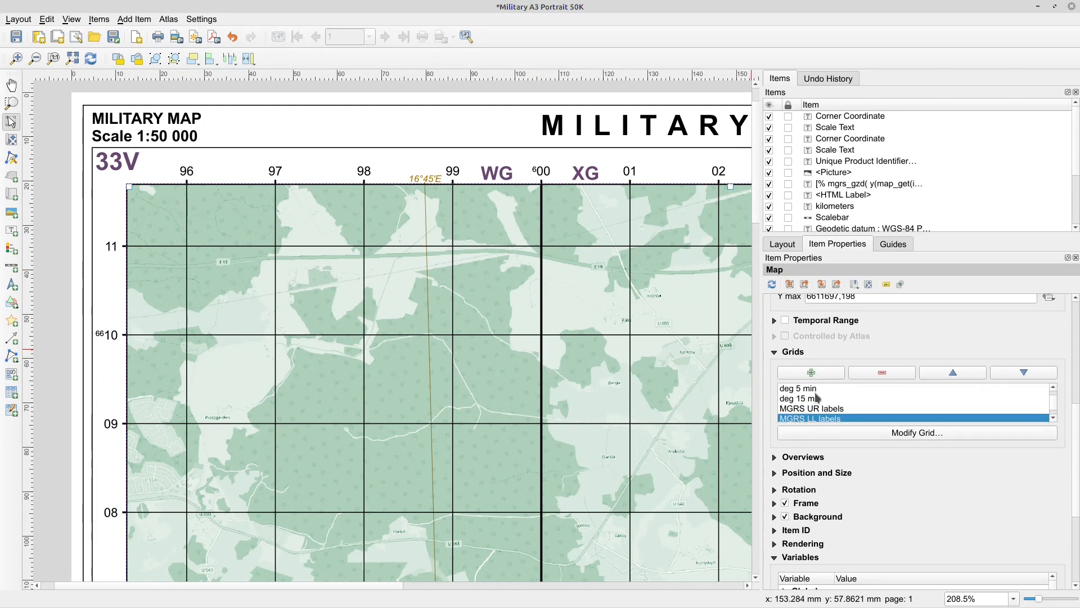
left_click(806, 409)
left_click(817, 418)
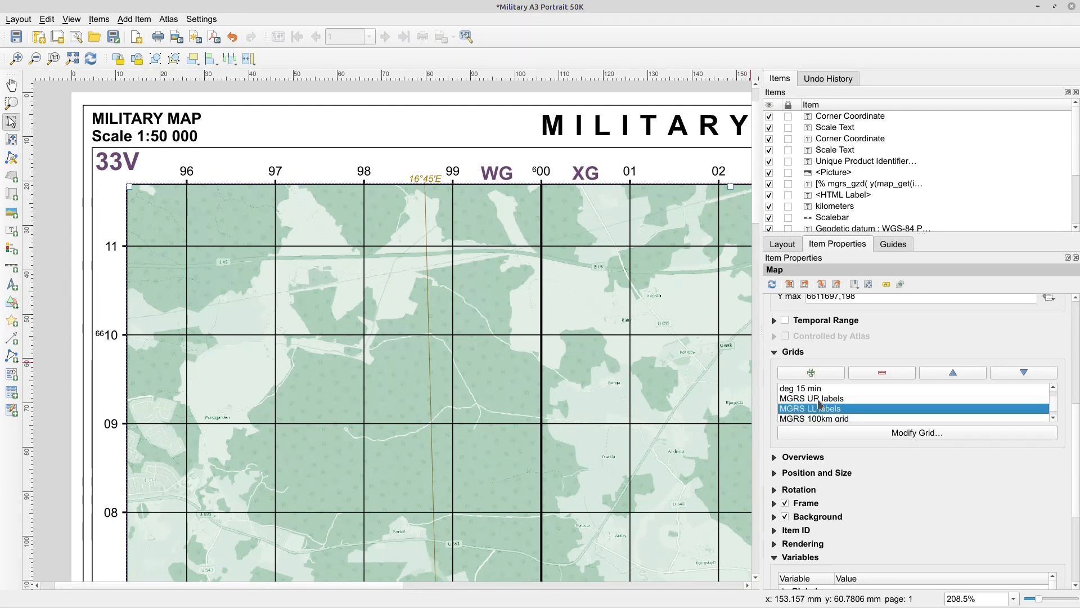
Step: Shift the map item's content upward until the horizontal 100 km grid line crosses the map
left_click_drag(692, 293, 316, 302)
left_click_drag(507, 298, 391, 282)
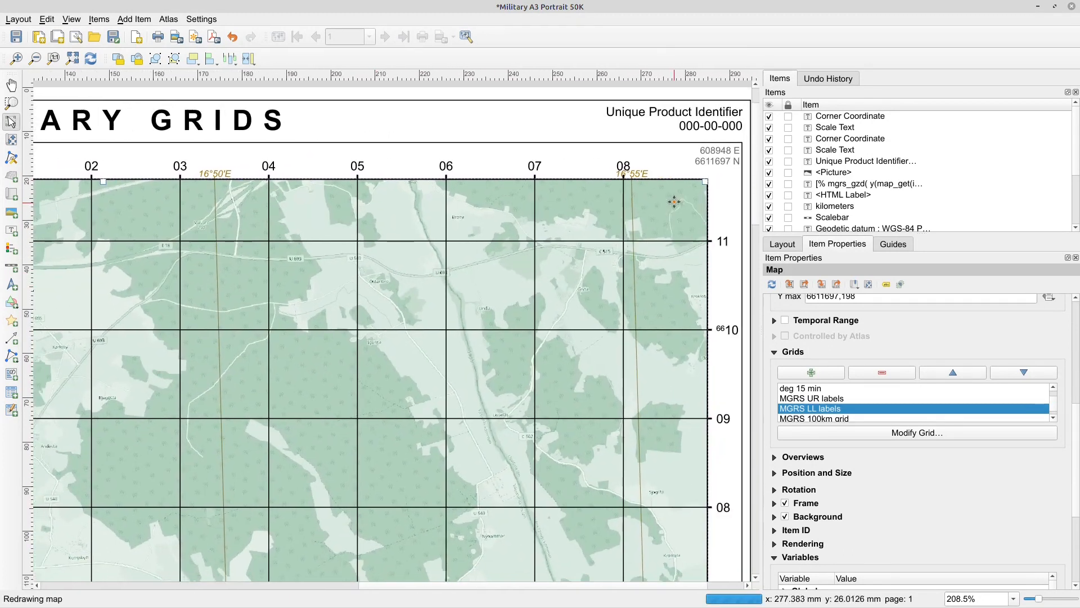
scroll(724, 173, "down", 1)
left_click_drag(681, 205, 677, 167)
left_click(11, 140)
left_click_drag(454, 366, 473, 213)
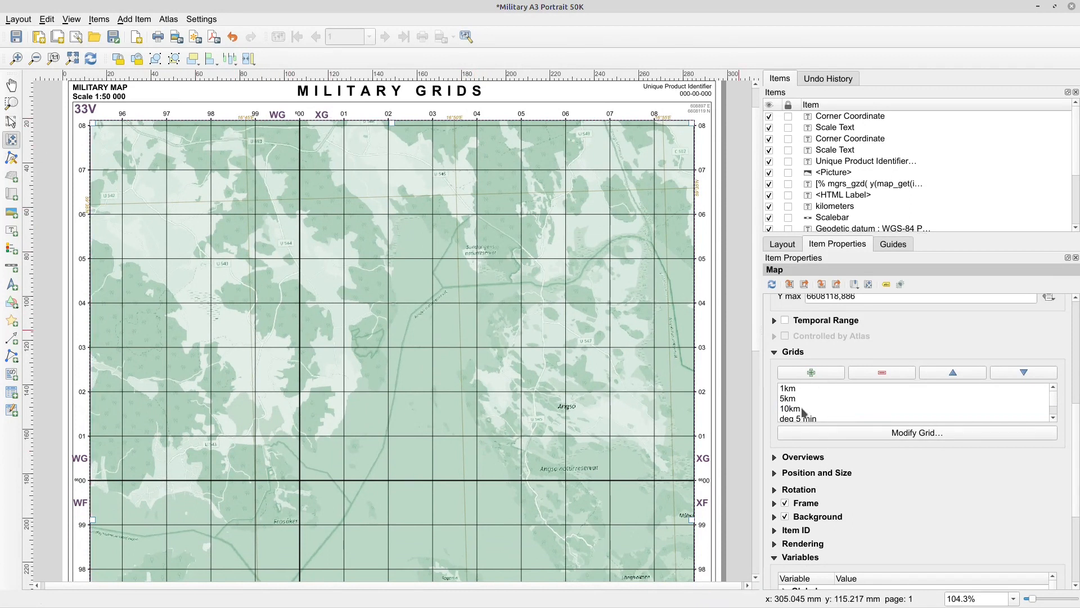
Step: Open the properties of the MGRS UR labels grid
left_click(870, 399)
scroll(860, 397, "down", 3)
left_click(826, 388)
scroll(826, 389, "up", 1)
left_click(827, 407)
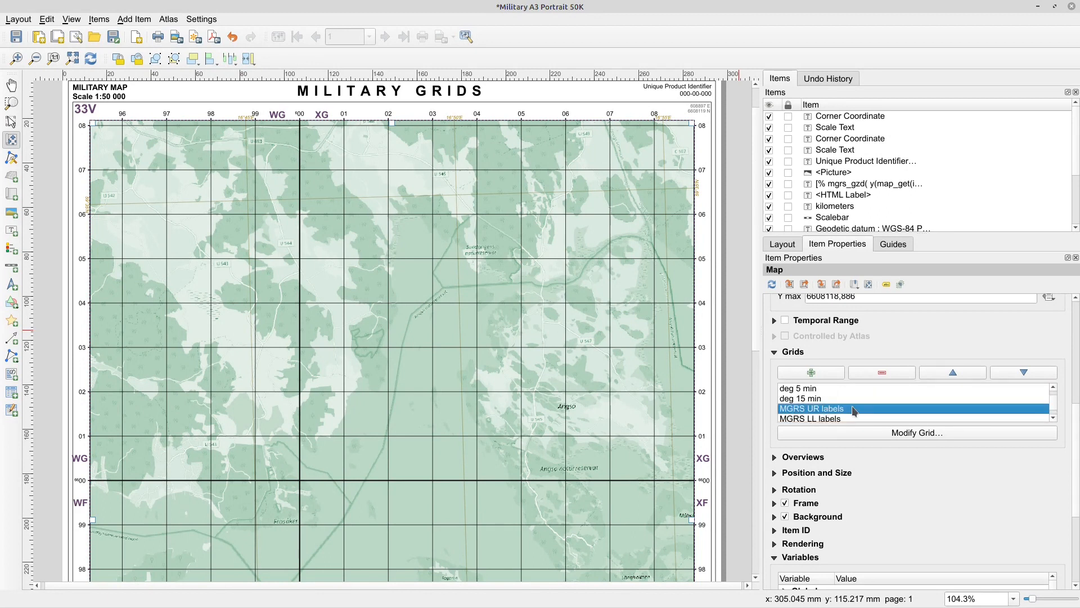
left_click(839, 431)
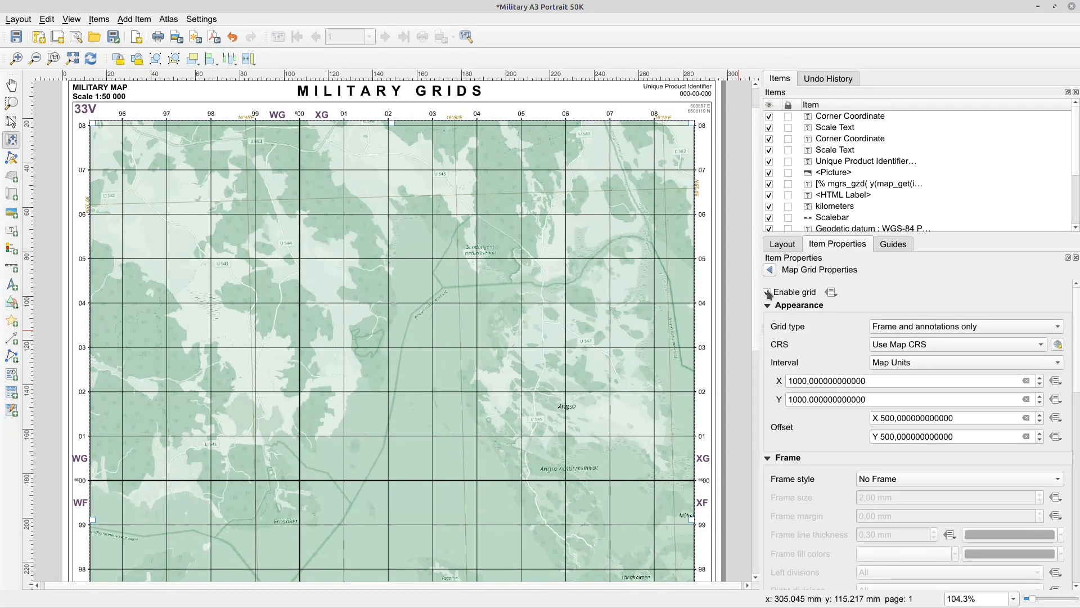
Step: Switch the MGRS UR labels grid off, shift the map content slightly up and to the right, and enable the grid again
left_click(767, 293)
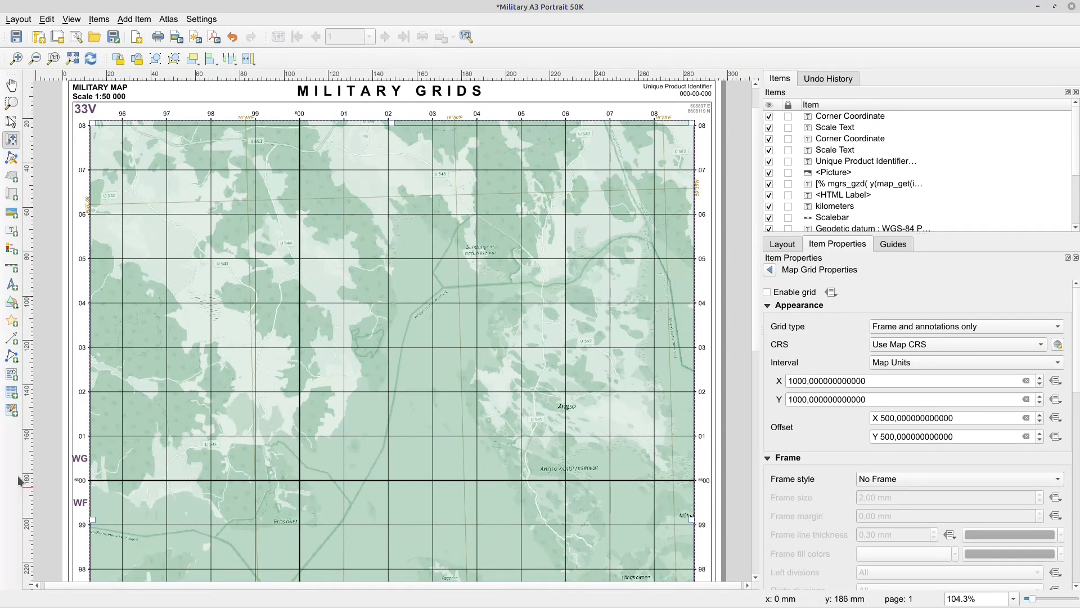
left_click_drag(87, 482, 96, 464)
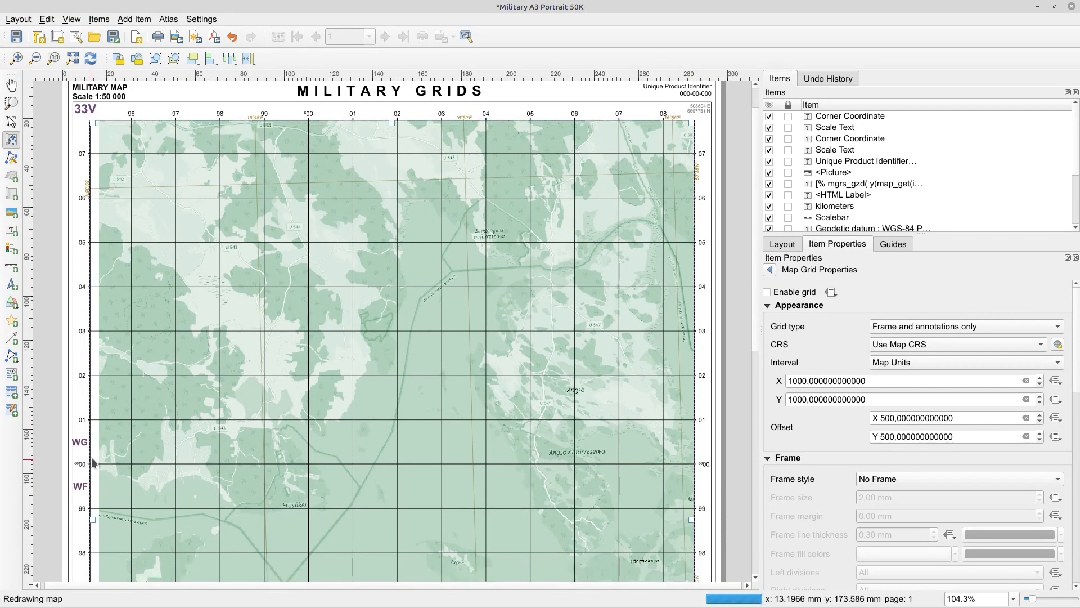
left_click(767, 293)
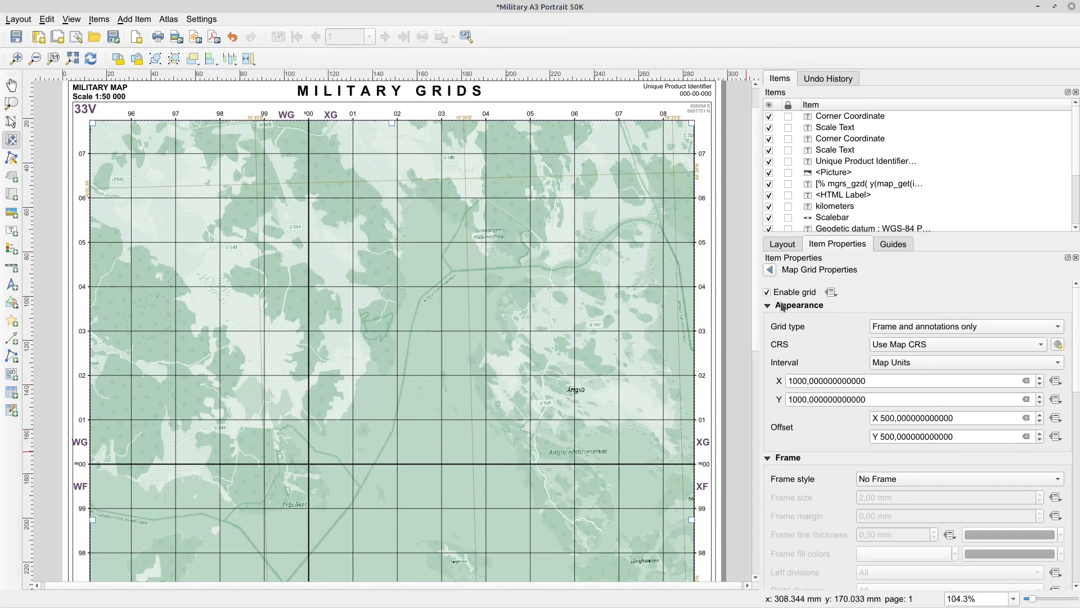
left_click(770, 270)
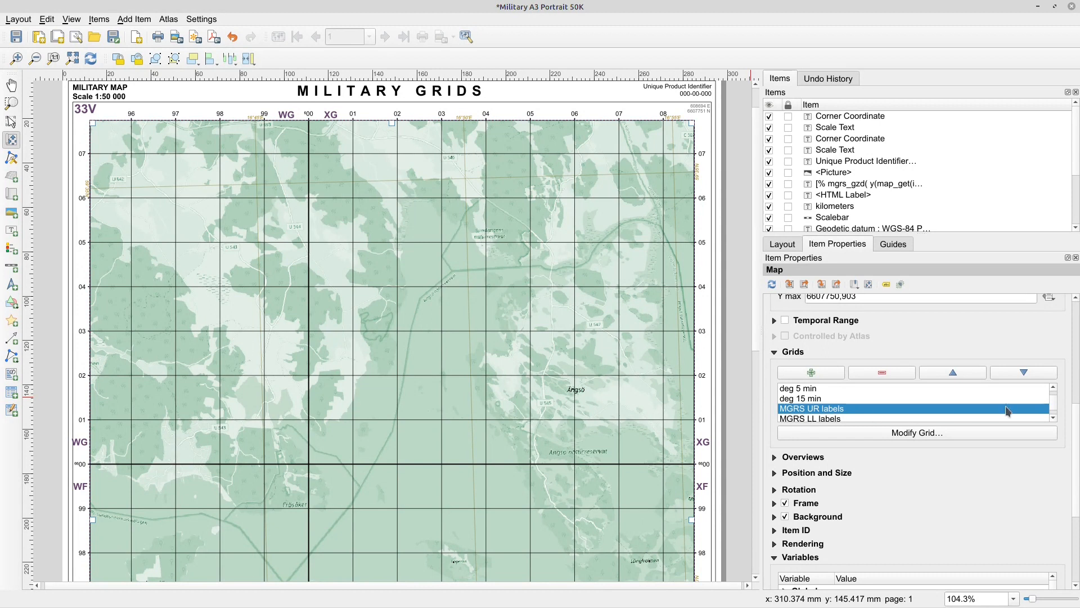
Step: Open the properties of the MGRS UR labels grid and review its Draw Coordinates settings
left_click(850, 434)
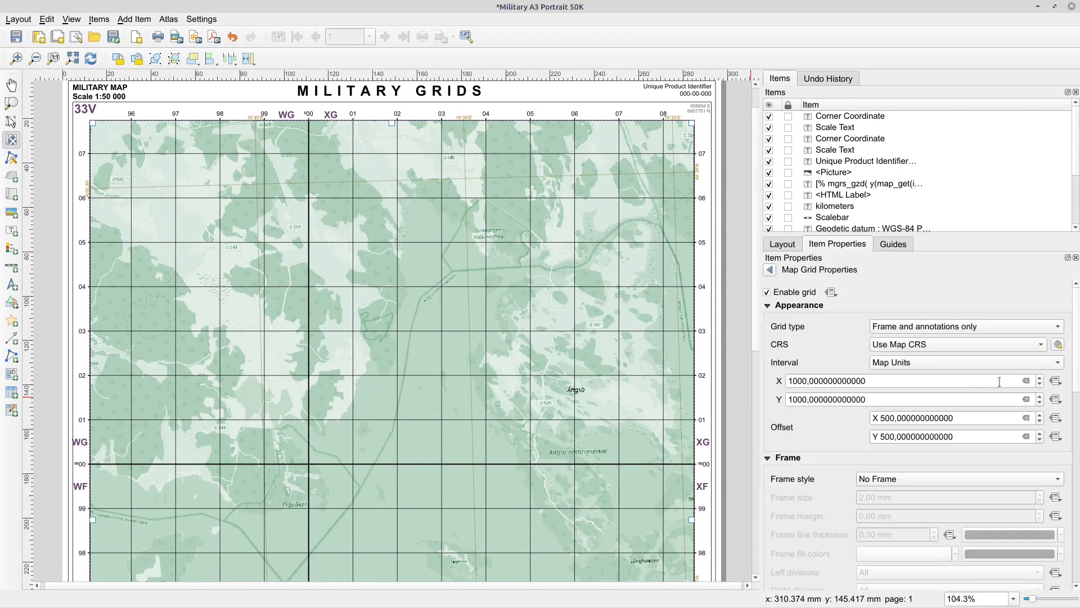
left_click_drag(1077, 338, 1077, 507)
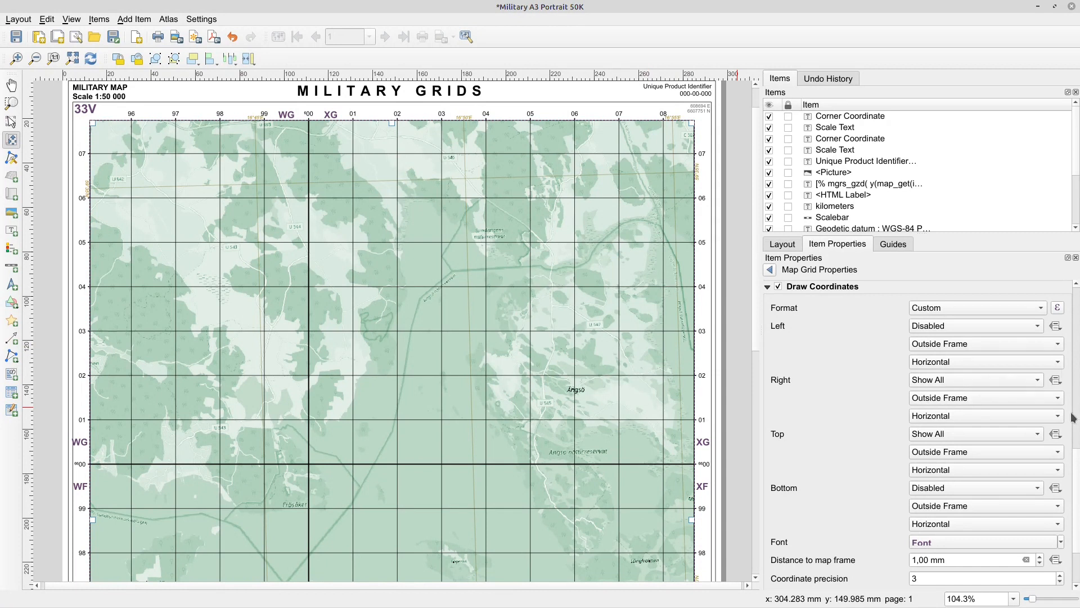
scroll(1076, 445, "up", 2)
scroll(1077, 444, "up", 1)
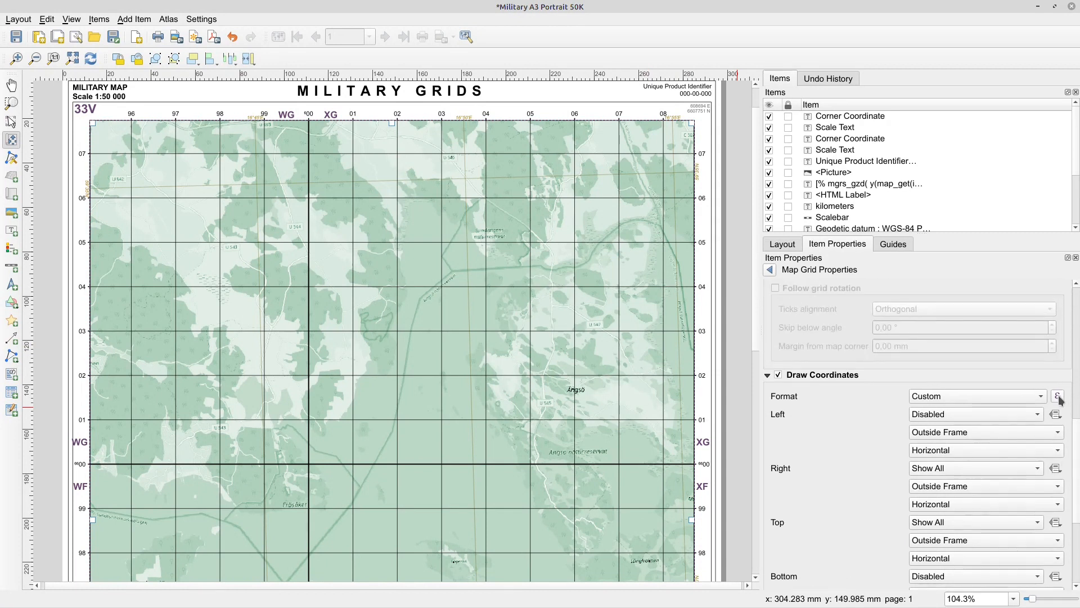
left_click_drag(1077, 432, 1078, 292)
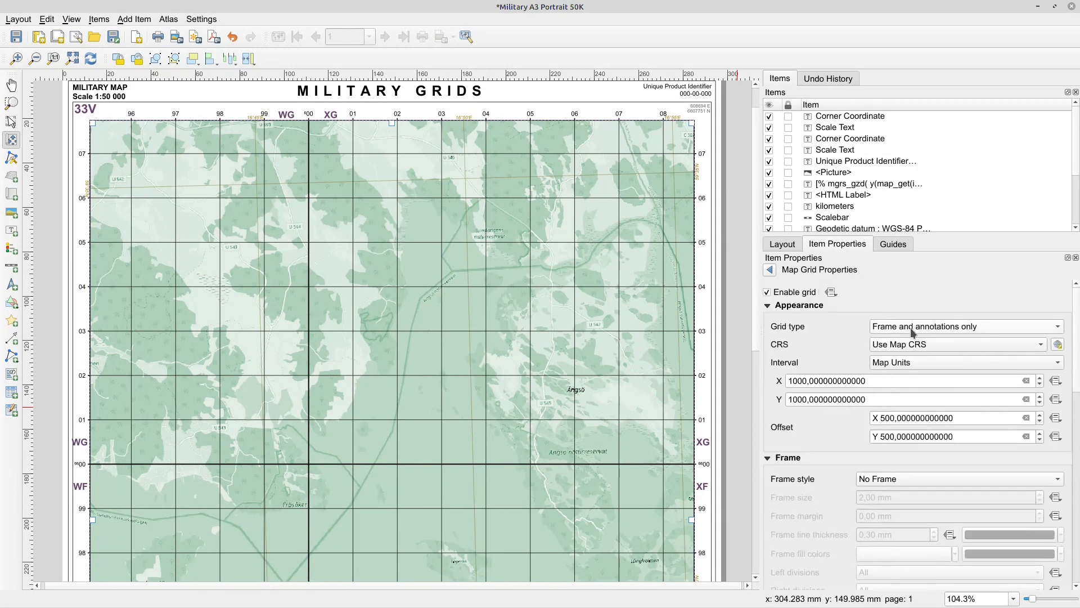
Step: Try the Solid grid type on the MGRS UR labels grid, and restore Frame and annotations only
left_click(960, 330)
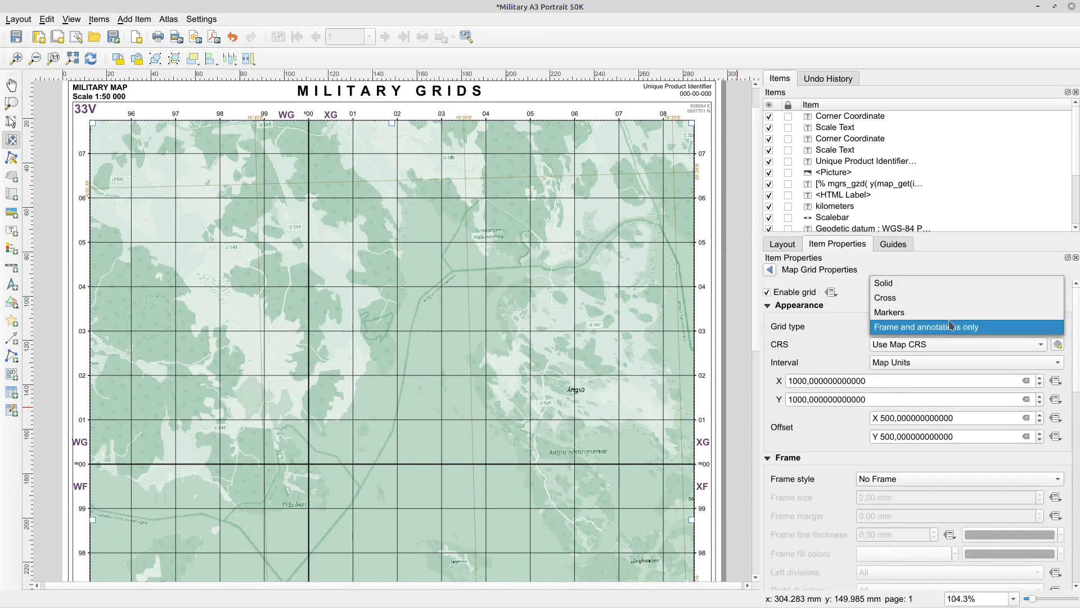
left_click(924, 288)
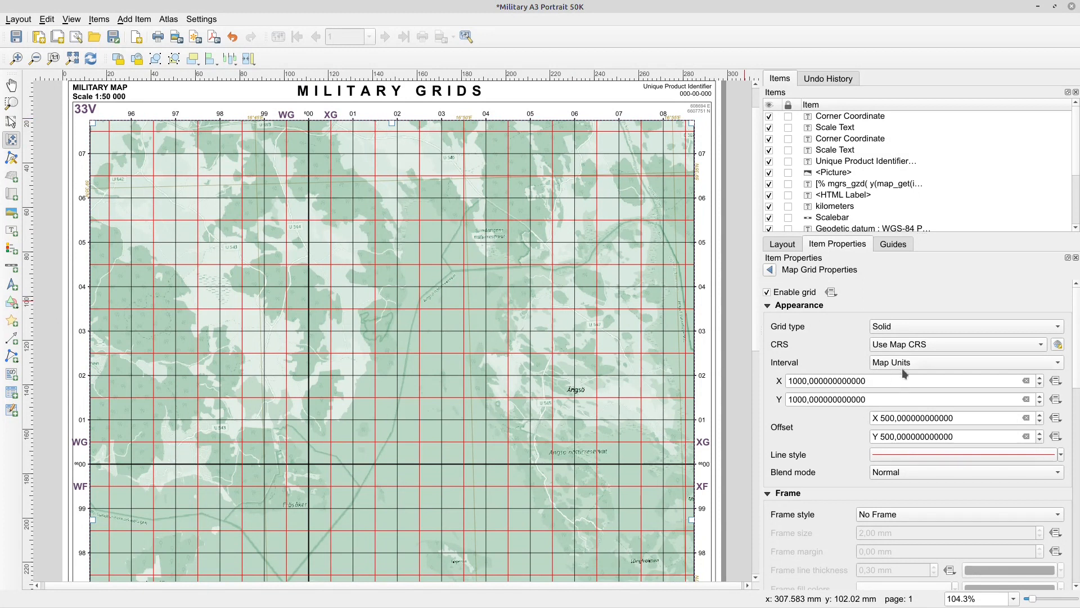
left_click(906, 329)
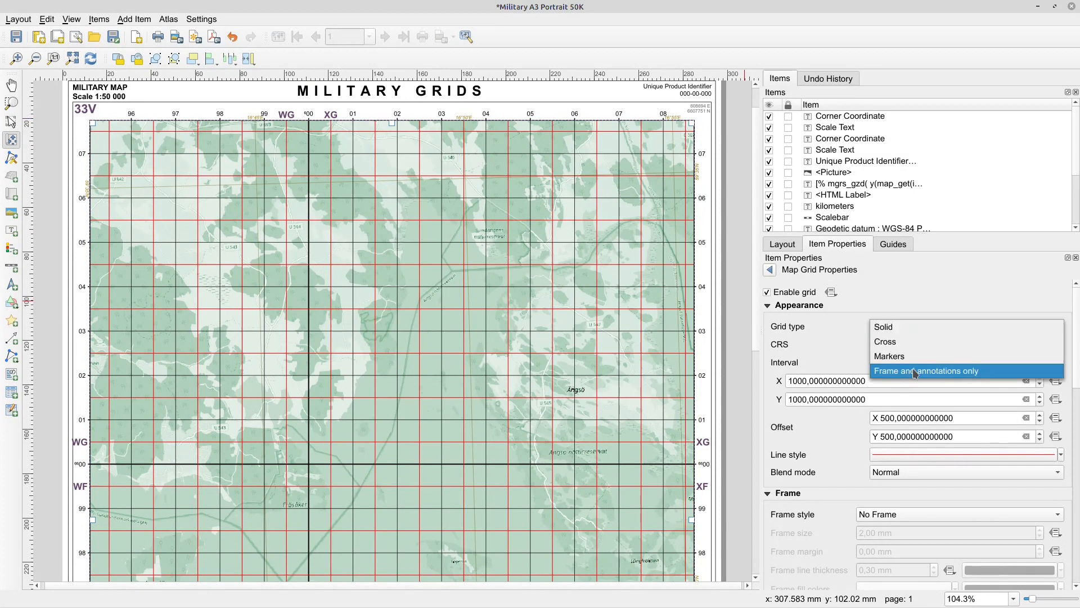
left_click(914, 371)
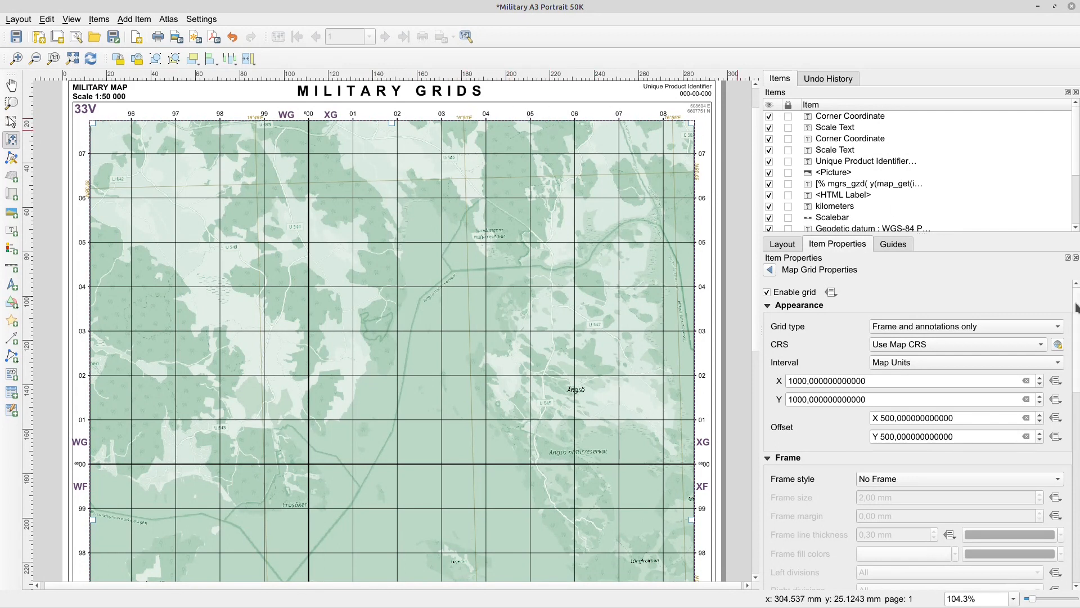
Step: Open the MGRS UR labels grid's custom coordinate format expression and examine its 995/005 condition, empty fallback and grid axis check
scroll(1069, 337, "down", 10)
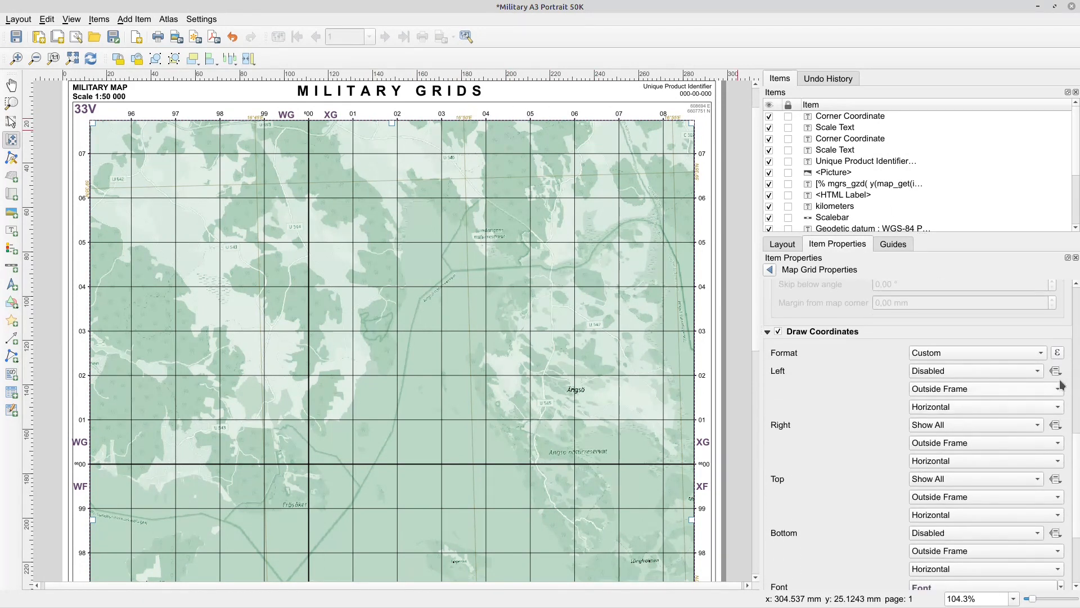
left_click(1058, 353)
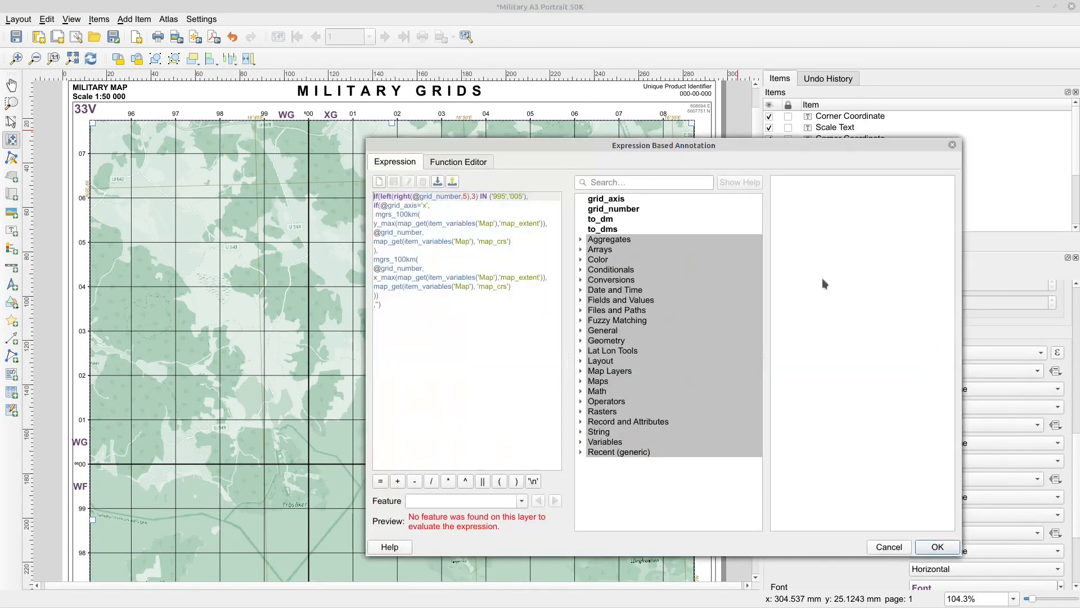
left_click_drag(576, 143, 617, 137)
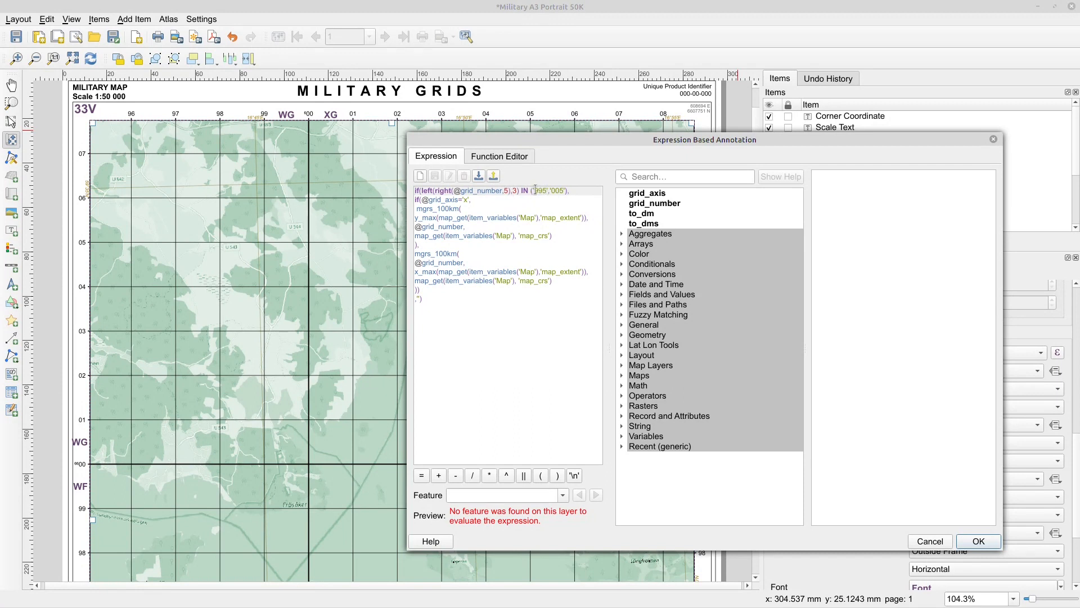
left_click_drag(551, 192, 563, 192)
left_click_drag(415, 199, 419, 299)
left_click(419, 300)
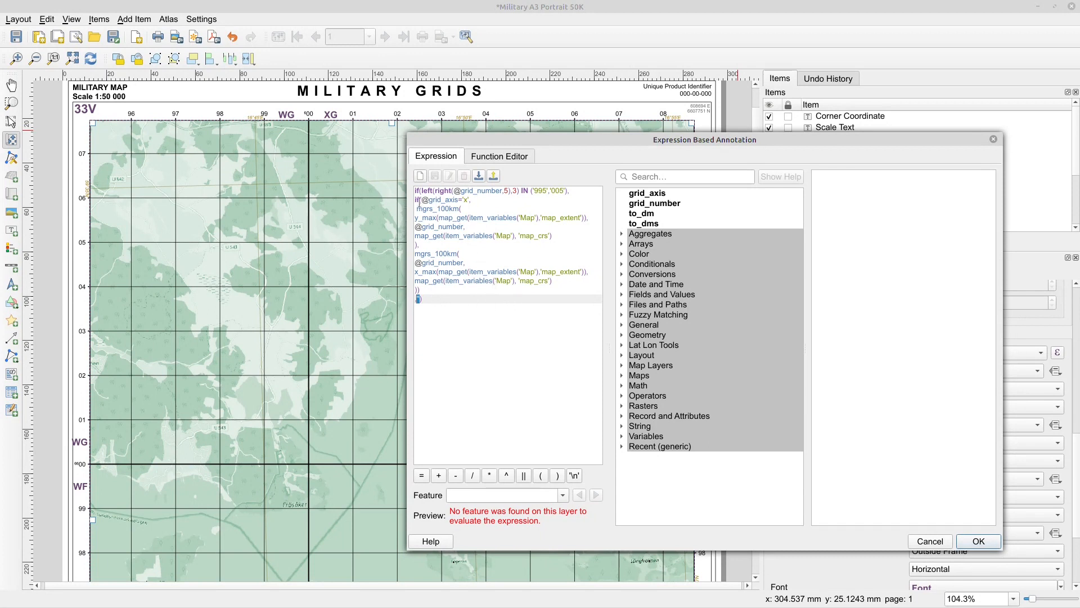
left_click(465, 199)
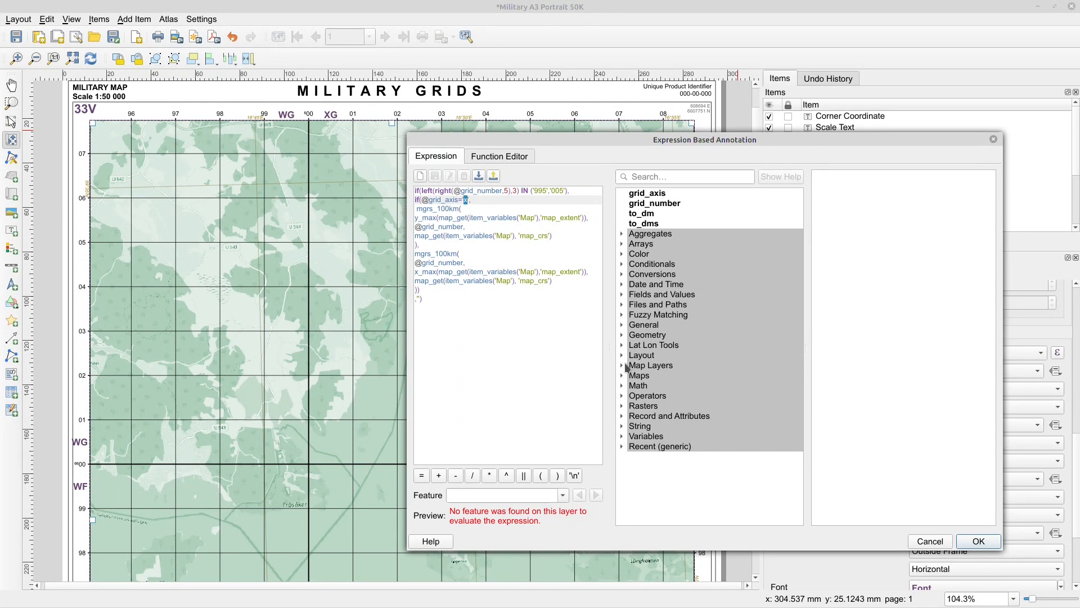
Step: Look up the help for the mgrs_100km function under Lat Lon Tools and close the expression without changes
left_click(621, 345)
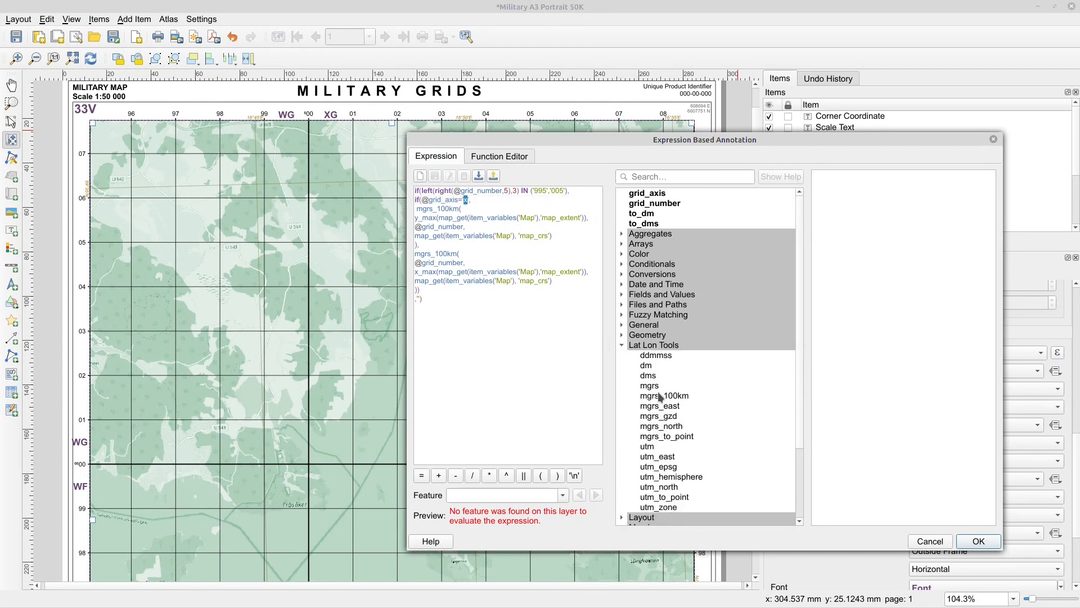
left_click(660, 396)
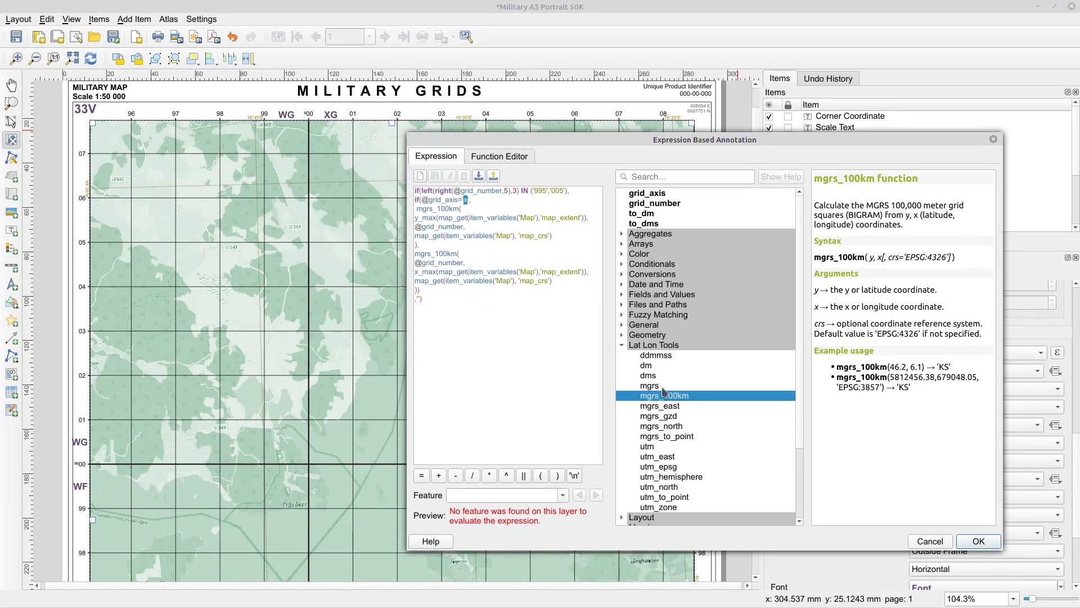
left_click(931, 542)
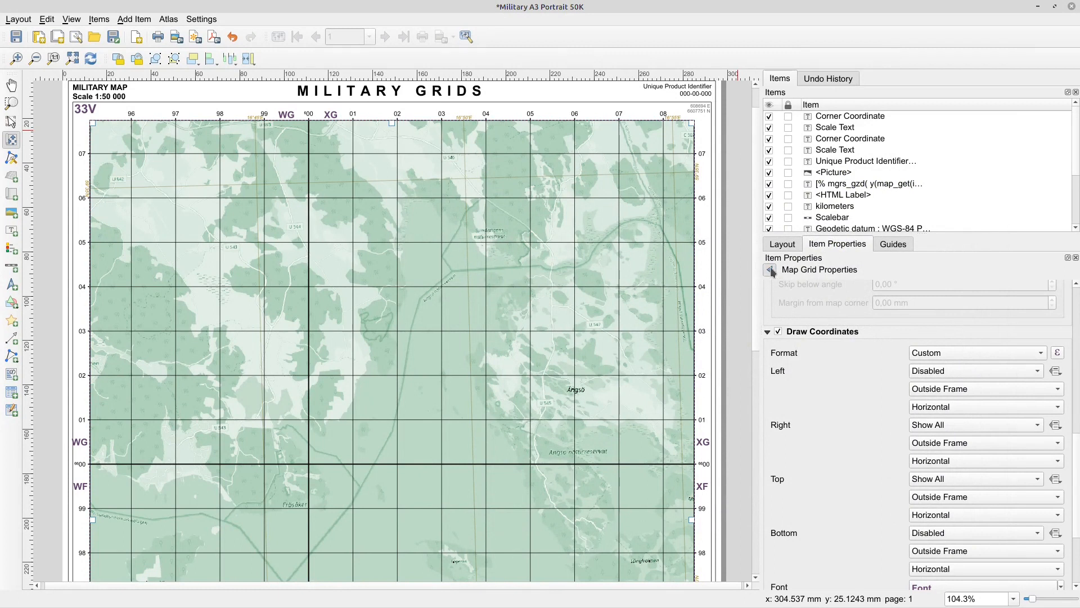
Step: Open the properties of the MGRS LL labels grid and review its Draw Coordinates settings
left_click(770, 270)
left_click(828, 419)
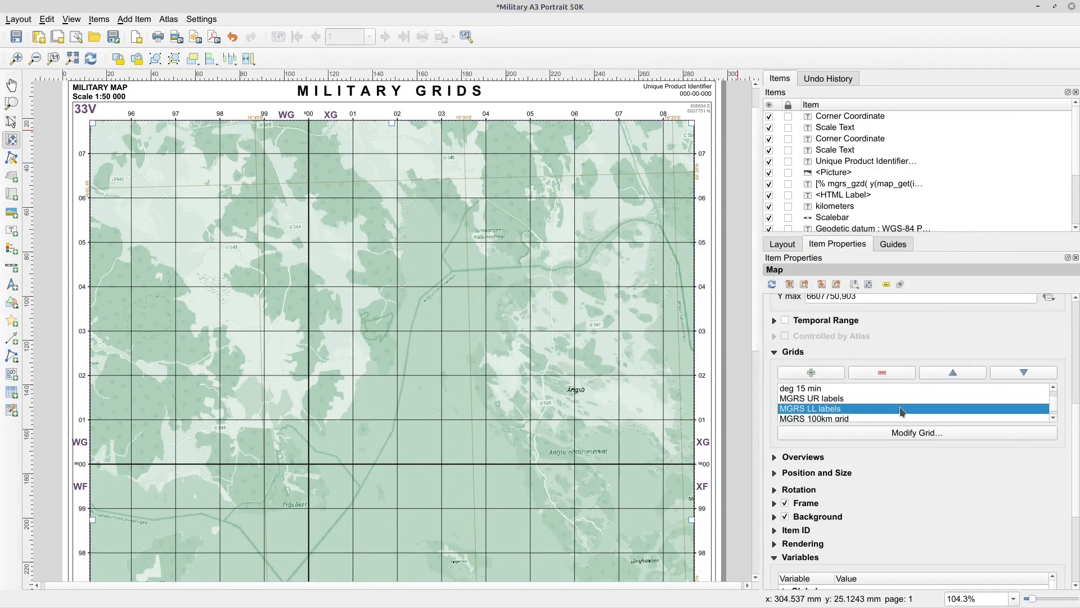
left_click(880, 435)
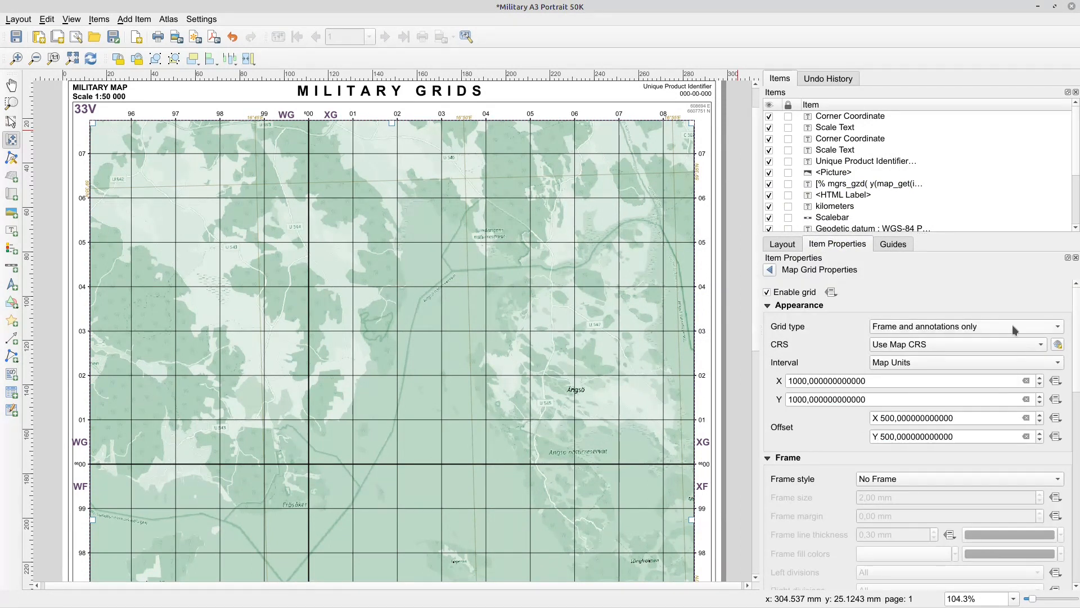
scroll(1068, 428, "down", 10)
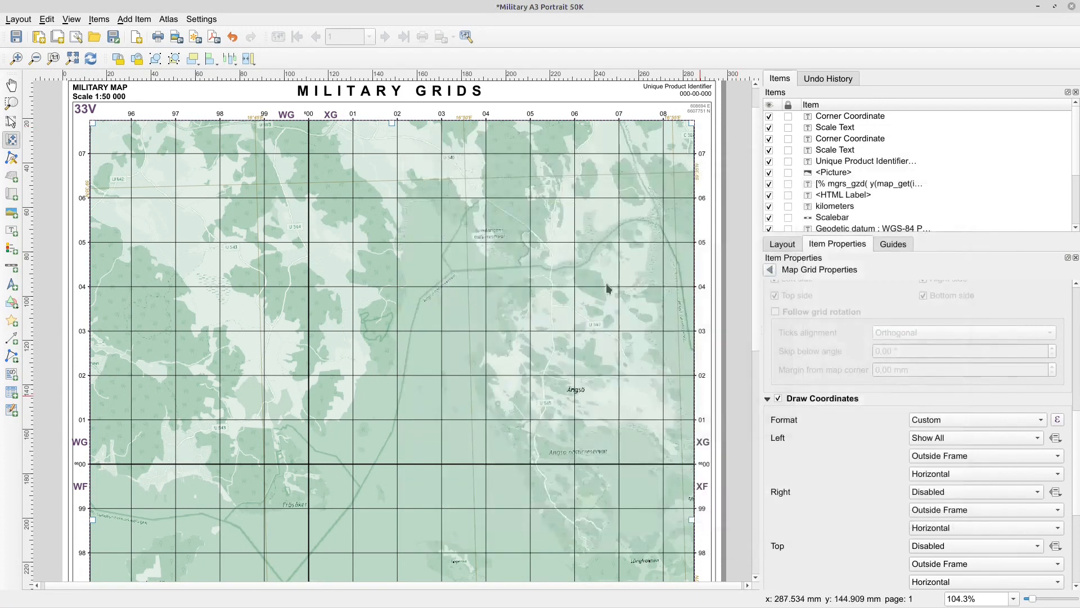
left_click(929, 541)
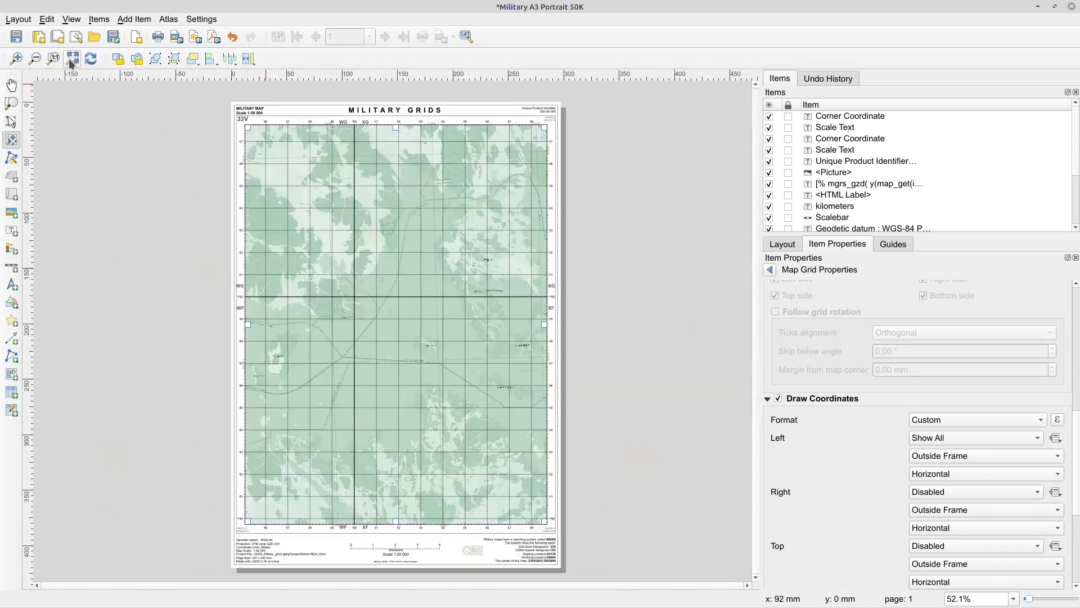
Step: Close the portrait layout and open the Military A3 Landscape 50K Zipper grid layout, fitting its whole page in view
left_click(72, 58)
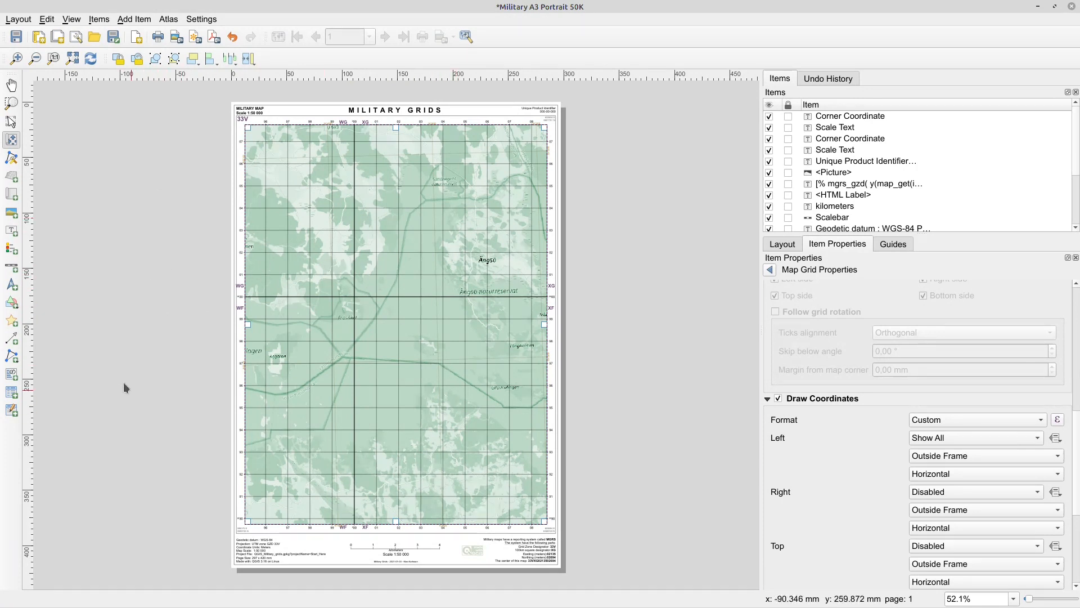
left_click(1071, 7)
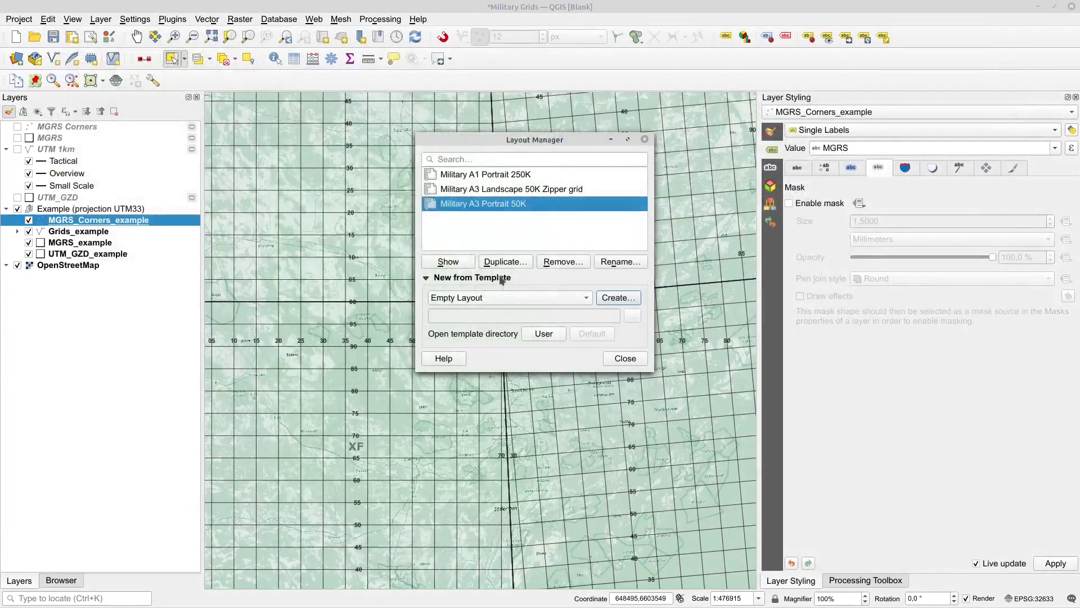
left_click(499, 190)
left_click(448, 262)
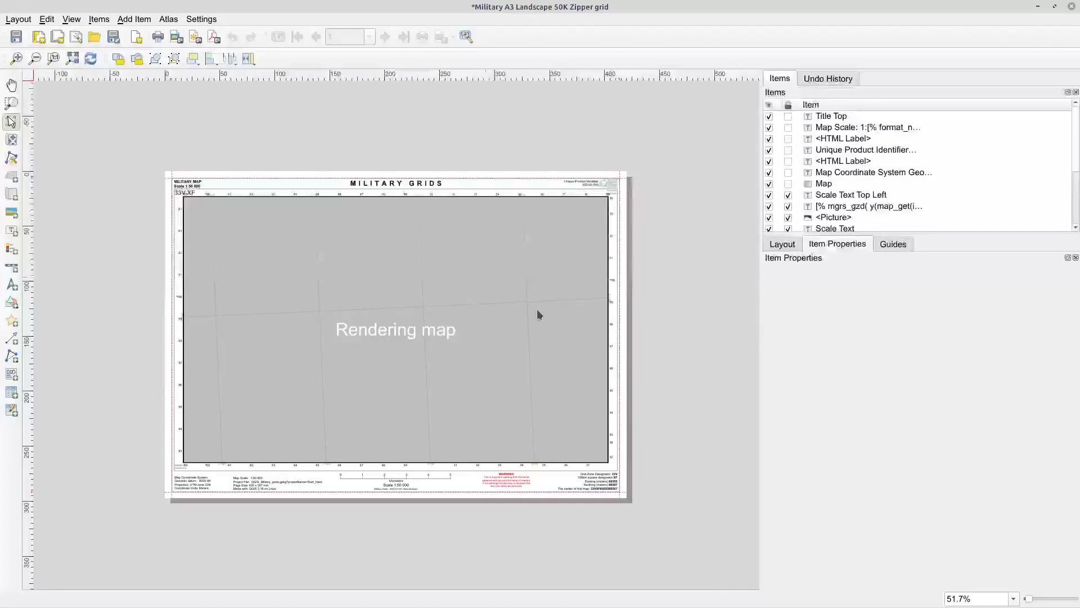
left_click(72, 58)
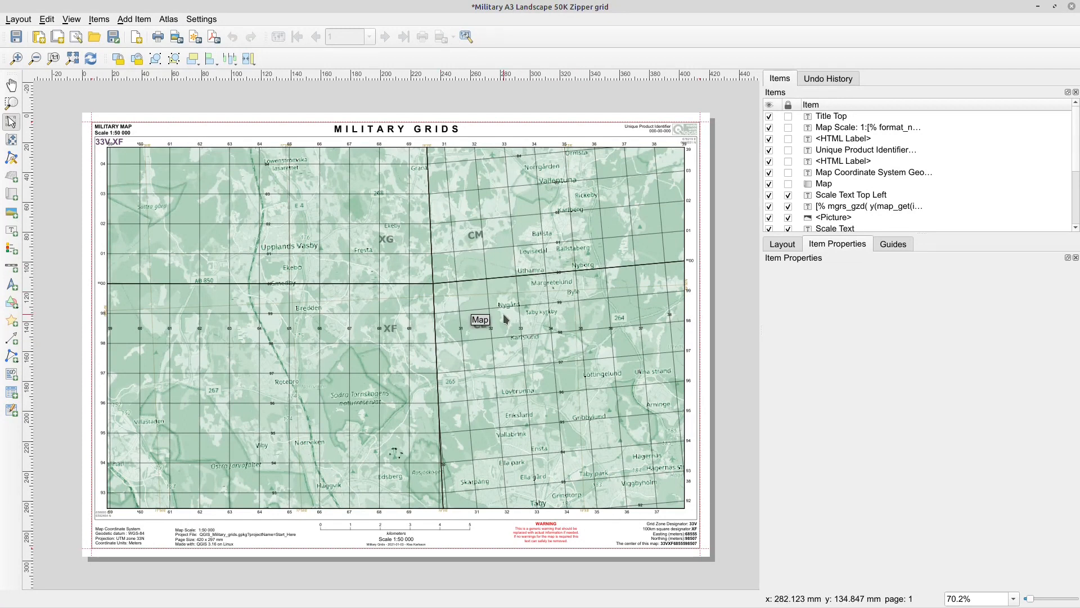
Step: Switch to the main QGIS window, hide the Example (projection UTM33) layer group, and return to the landscape layout
key("alt+Tab")
key("alt+Tab")
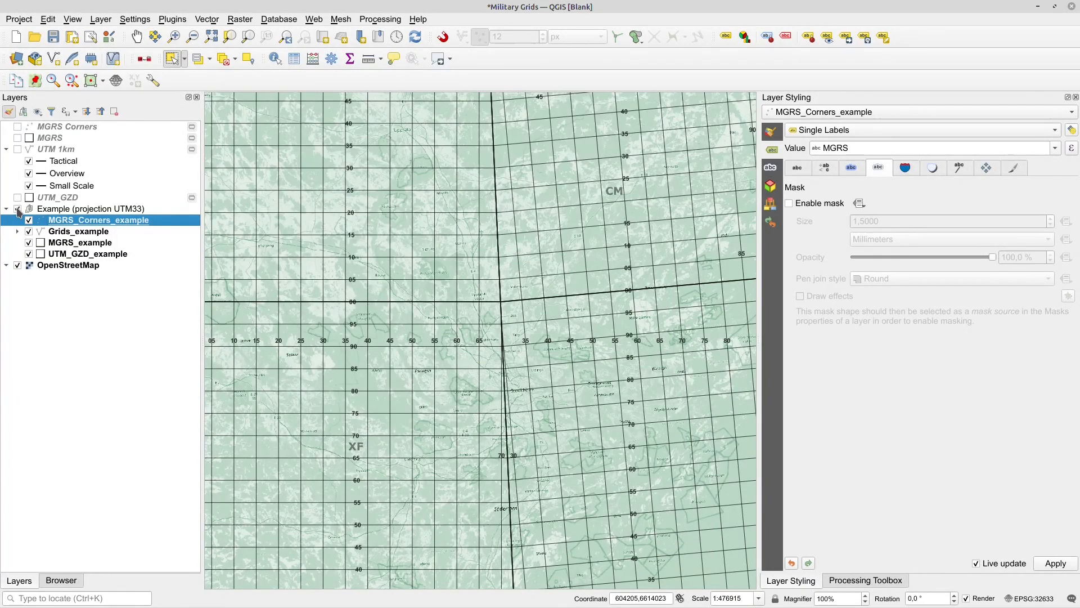
left_click(17, 209)
key("alt+Tab")
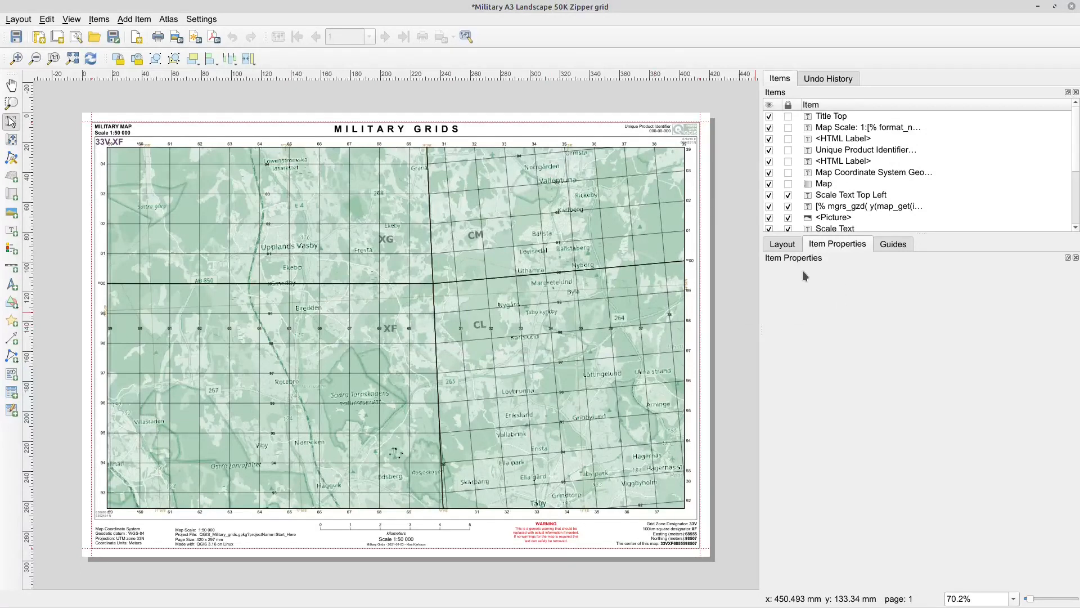
Step: Refresh the landscape layout with its map item selected, and make the map follow the Example map theme
left_click(512, 312)
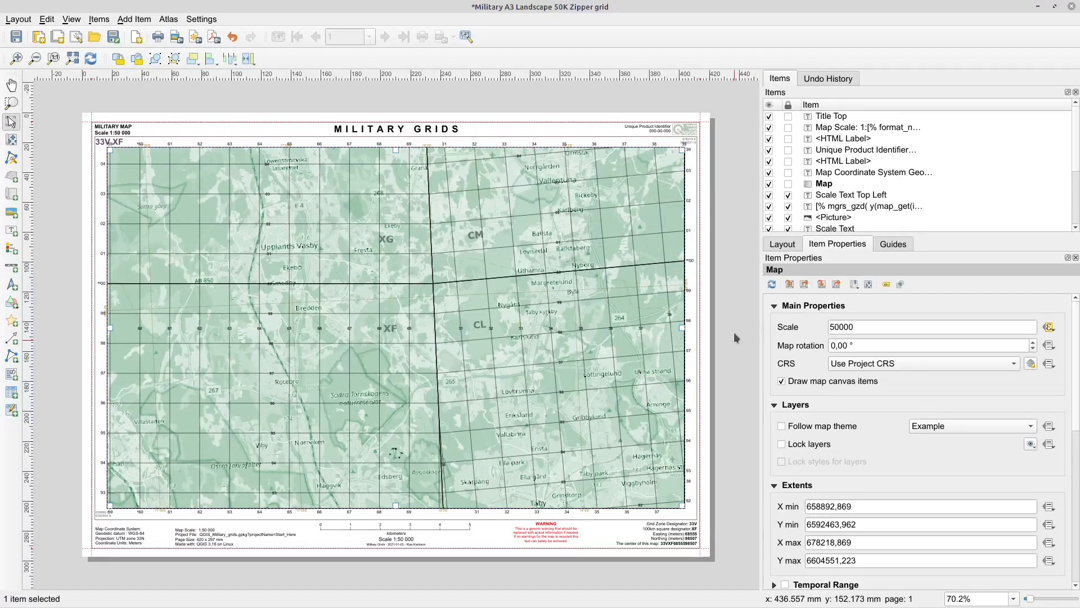
left_click(90, 59)
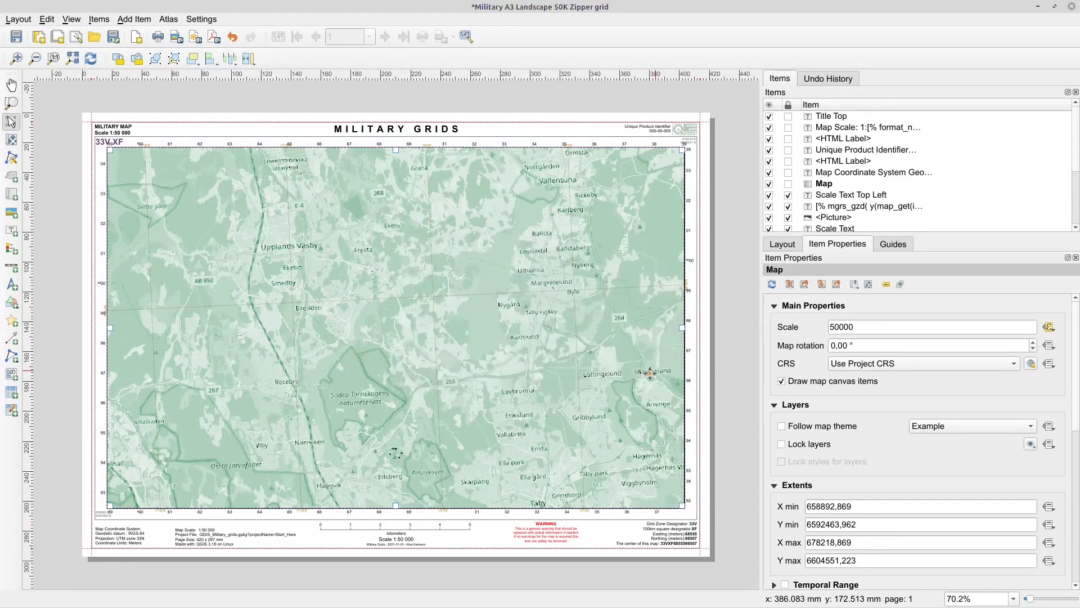
left_click(782, 426)
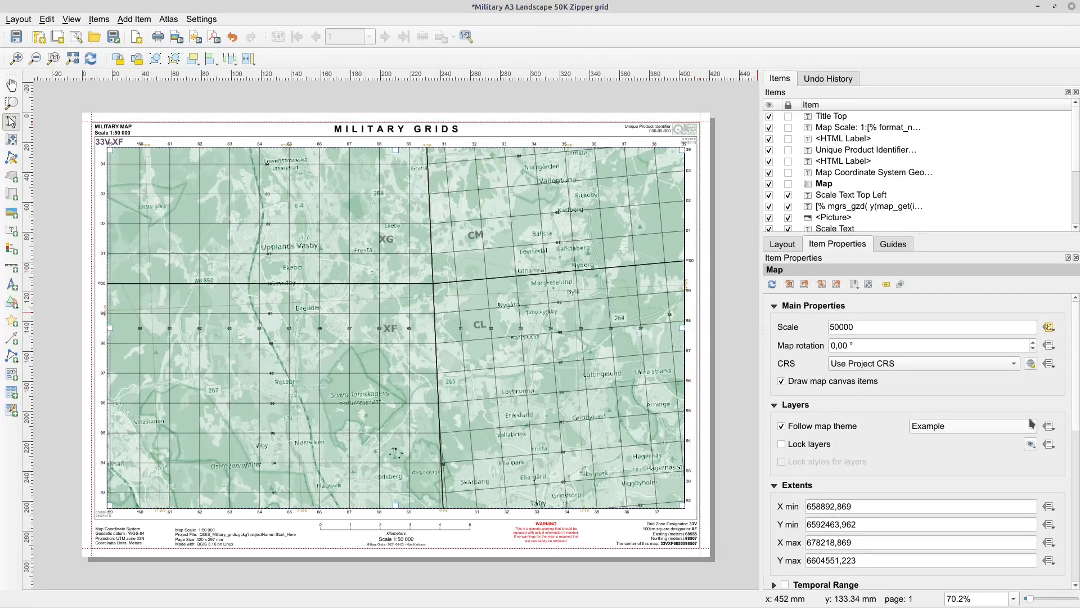
Step: Expand the map item's grid list and open the properties of the 1km left grid
scroll(956, 425, "down", 5)
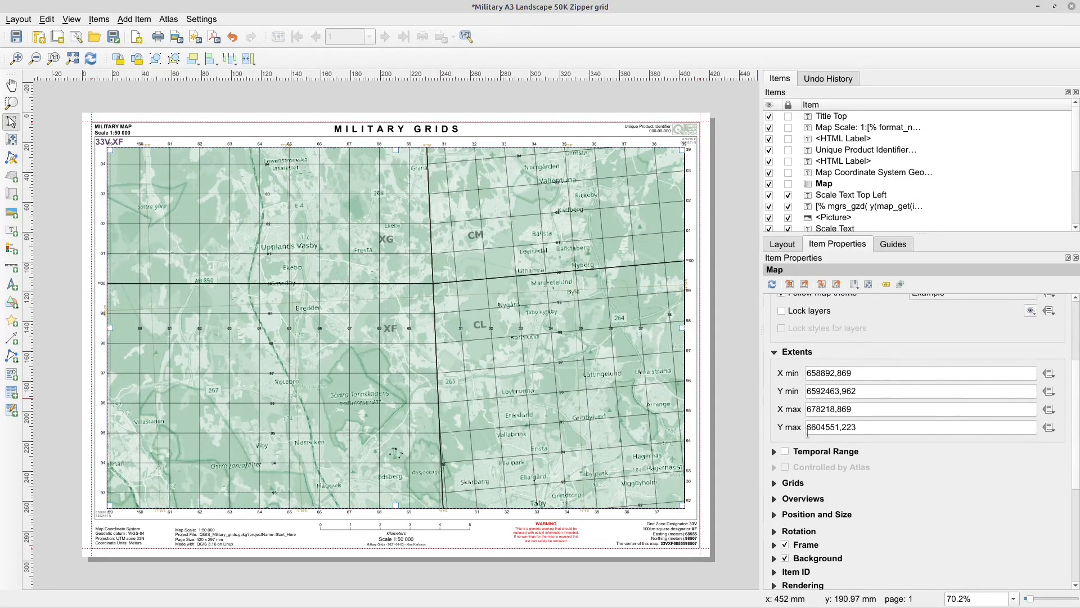
left_click(775, 482)
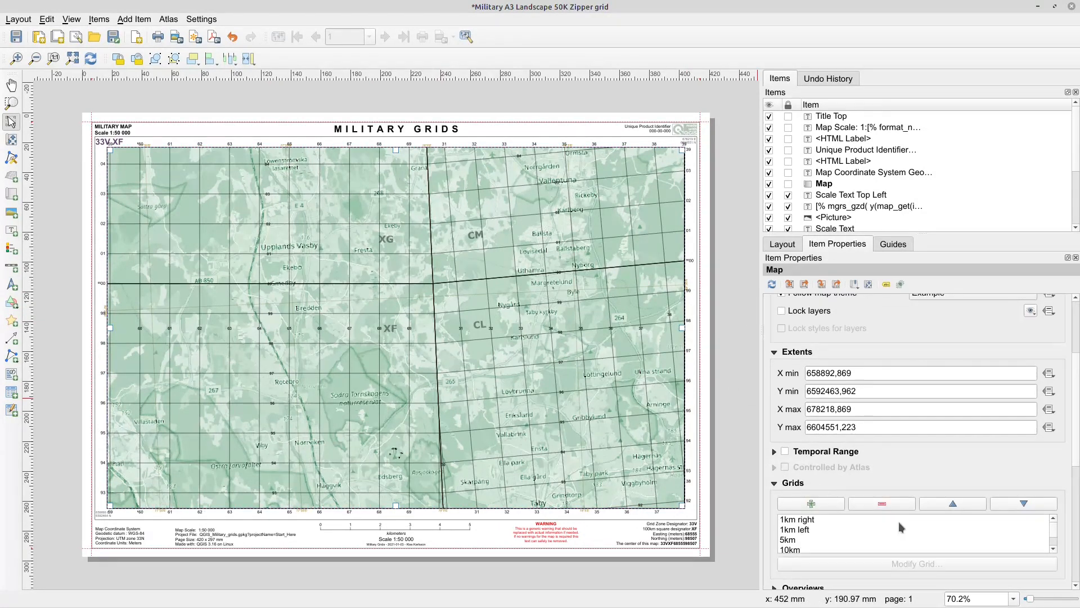
scroll(1076, 440, "down", 5)
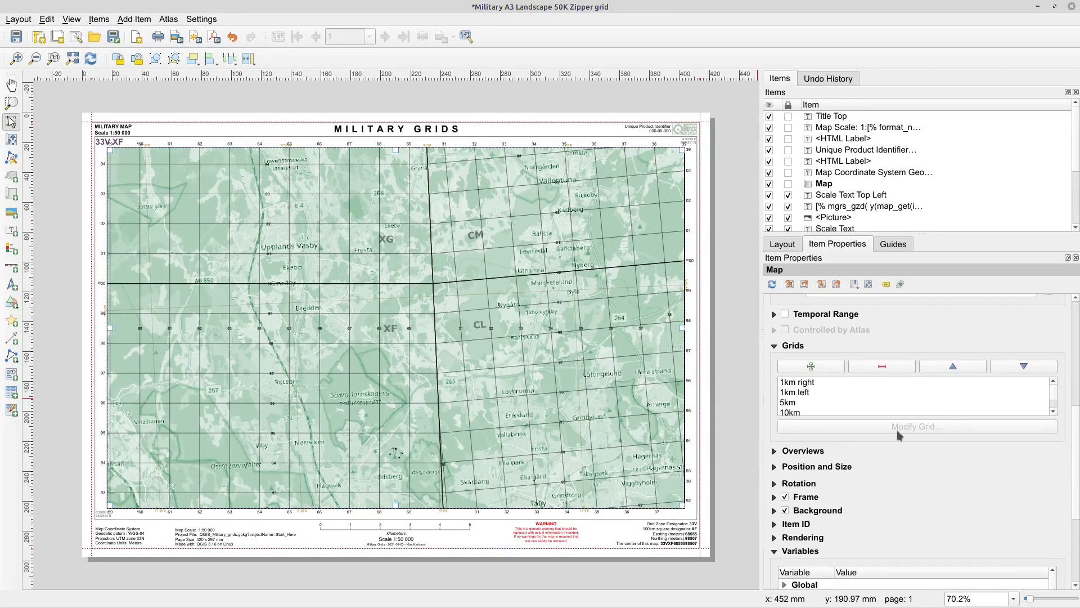
left_click(808, 382)
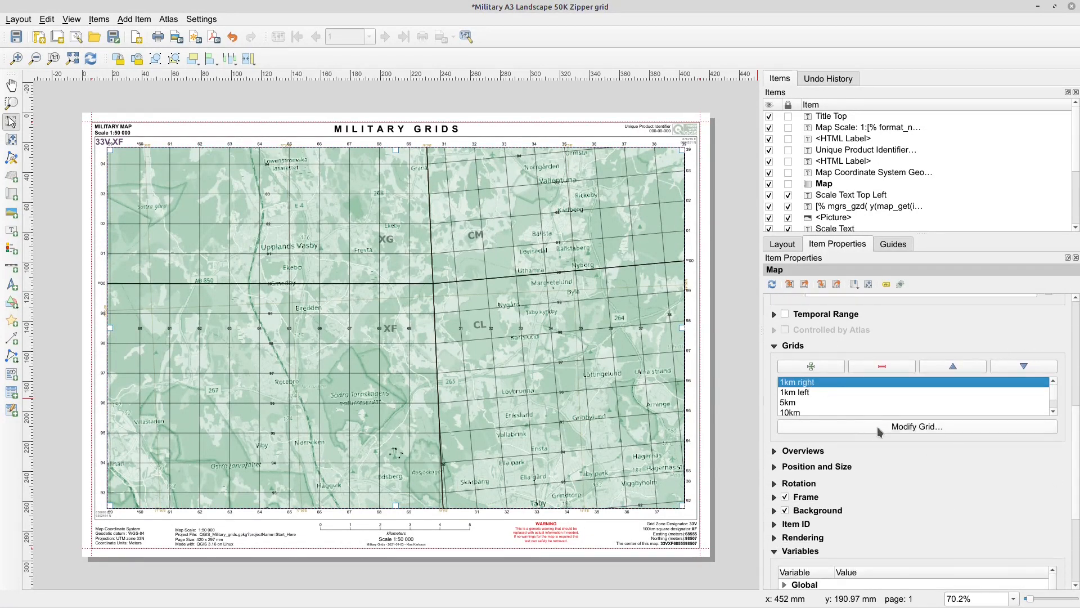
left_click(806, 394)
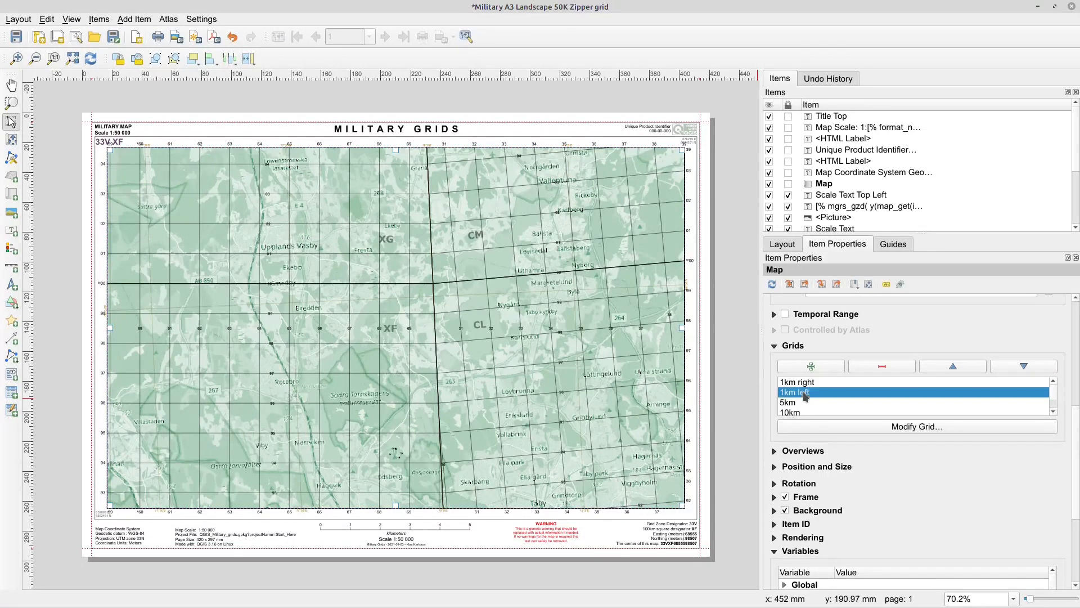
left_click(904, 429)
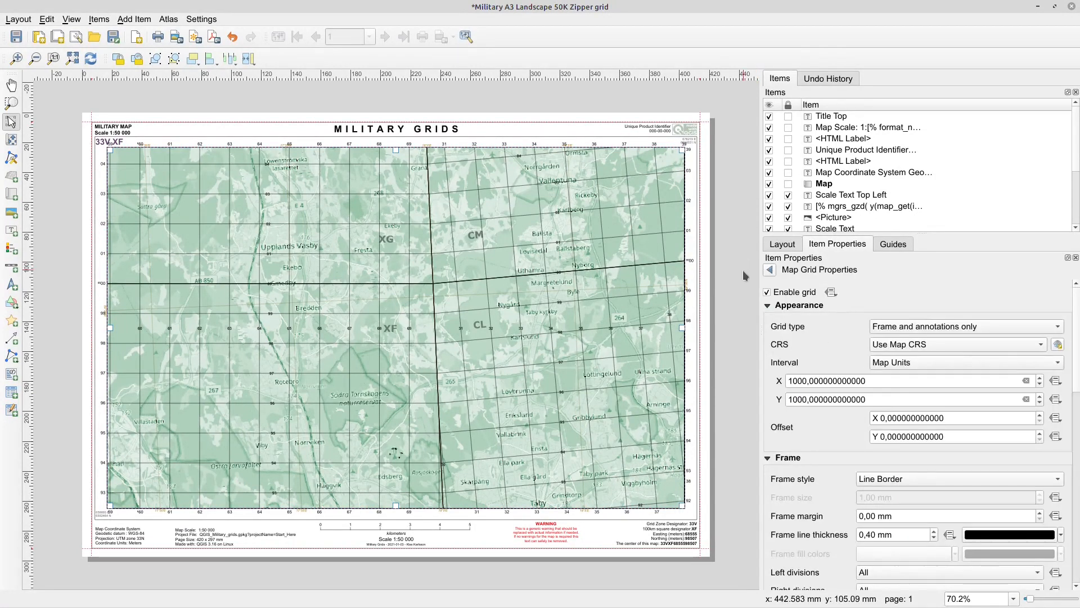
Step: Disable the 1km left grid to compare the map frame without its annotations, and enable it again
left_click(767, 293)
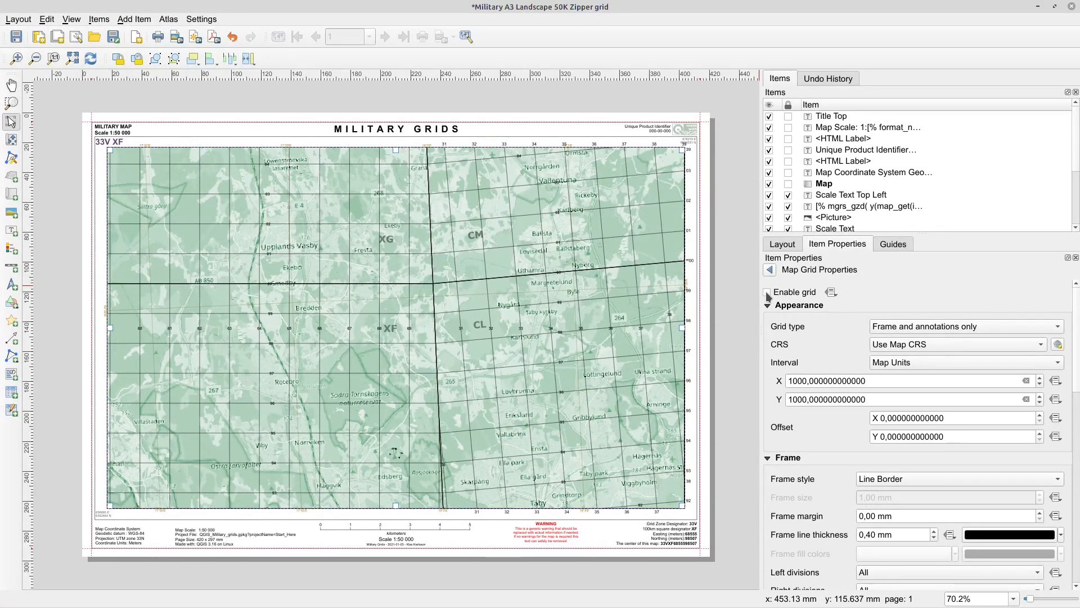
left_click(767, 292)
left_click(768, 293)
left_click_drag(1074, 330, 1078, 461)
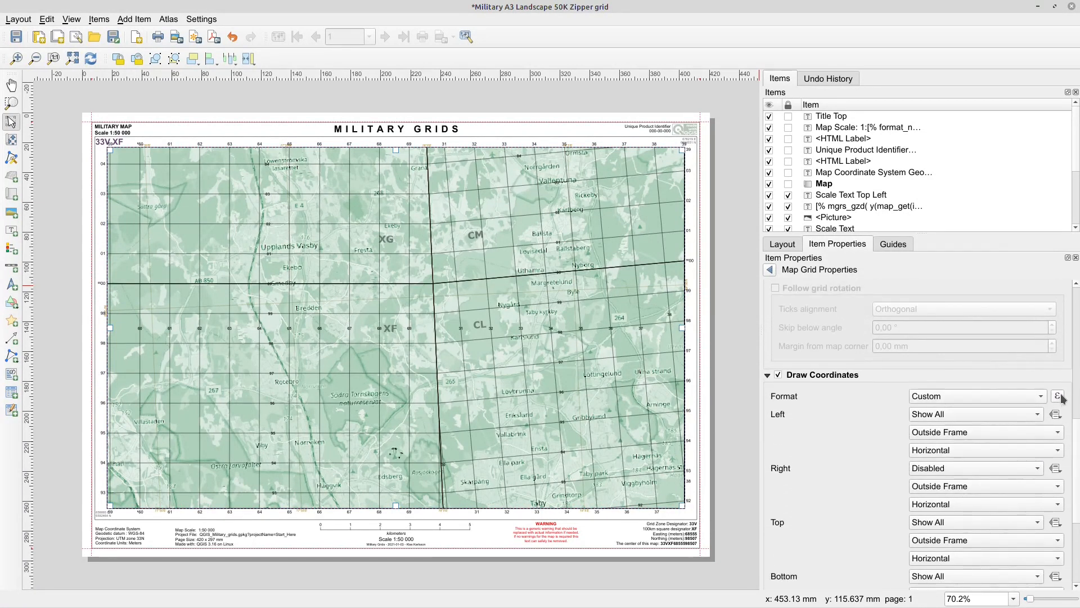
left_click(1059, 396)
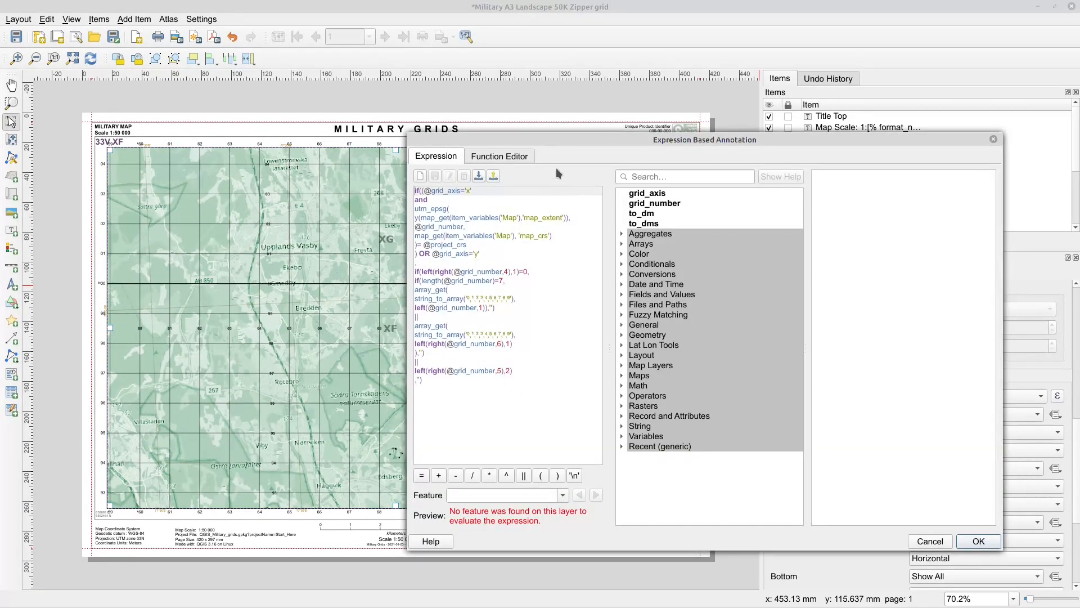
mouse_move(564, 139)
left_mouse_down()
mouse_move(639, 141)
mouse_move(645, 162)
left_mouse_up()
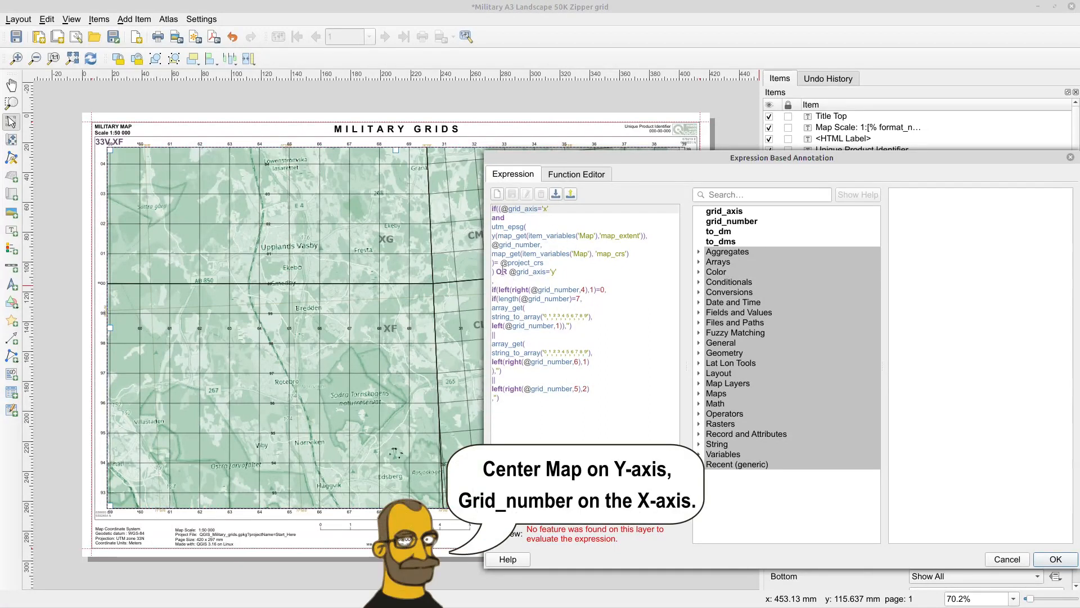
left_click_drag(501, 262, 539, 265)
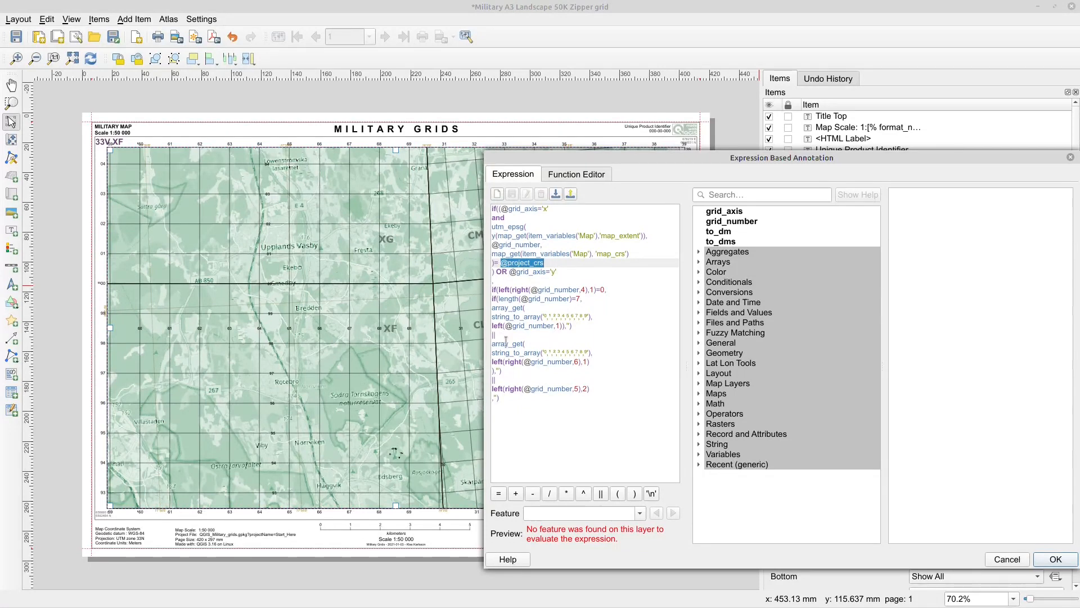
left_click(496, 397)
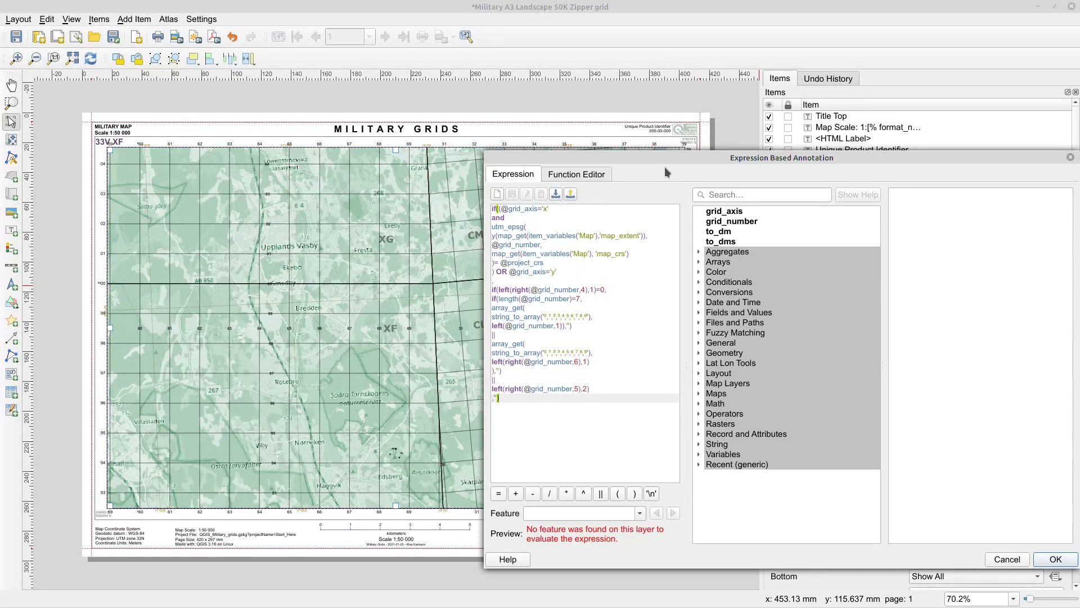
mouse_move(669, 158)
left_mouse_down()
mouse_move(647, 121)
mouse_move(491, 122)
left_mouse_up()
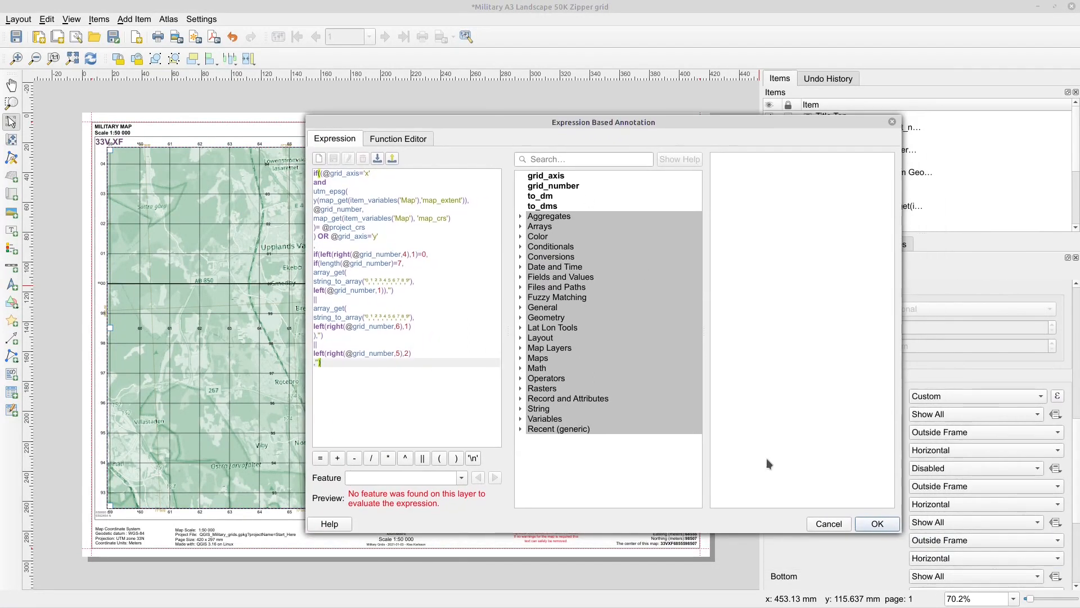
left_click(828, 523)
Step: Return to the map's grid list and open the properties of the 1km right grid
left_click(770, 269)
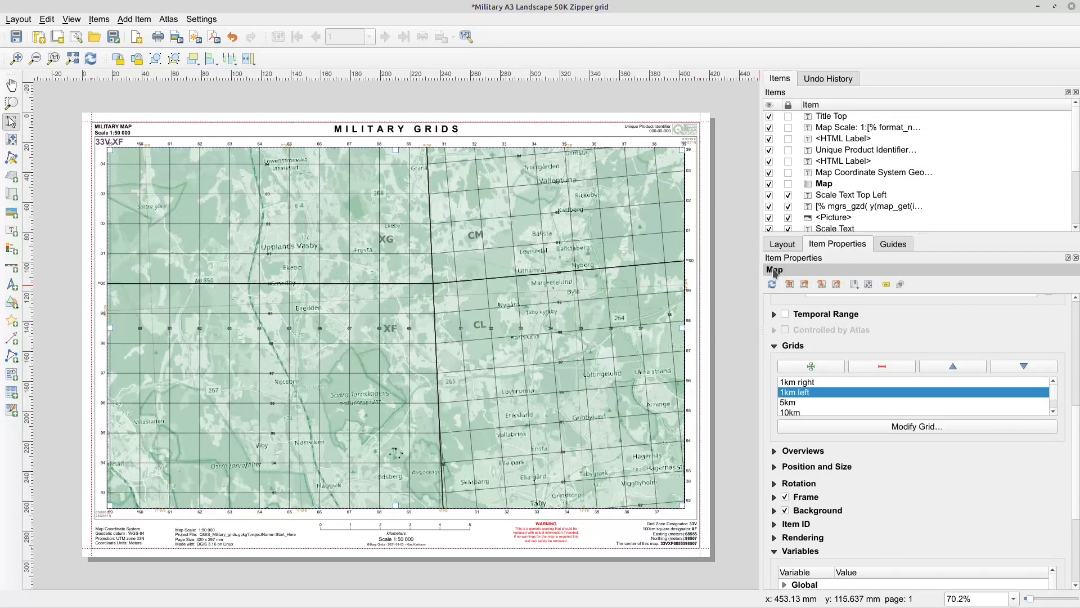
left_click(801, 383)
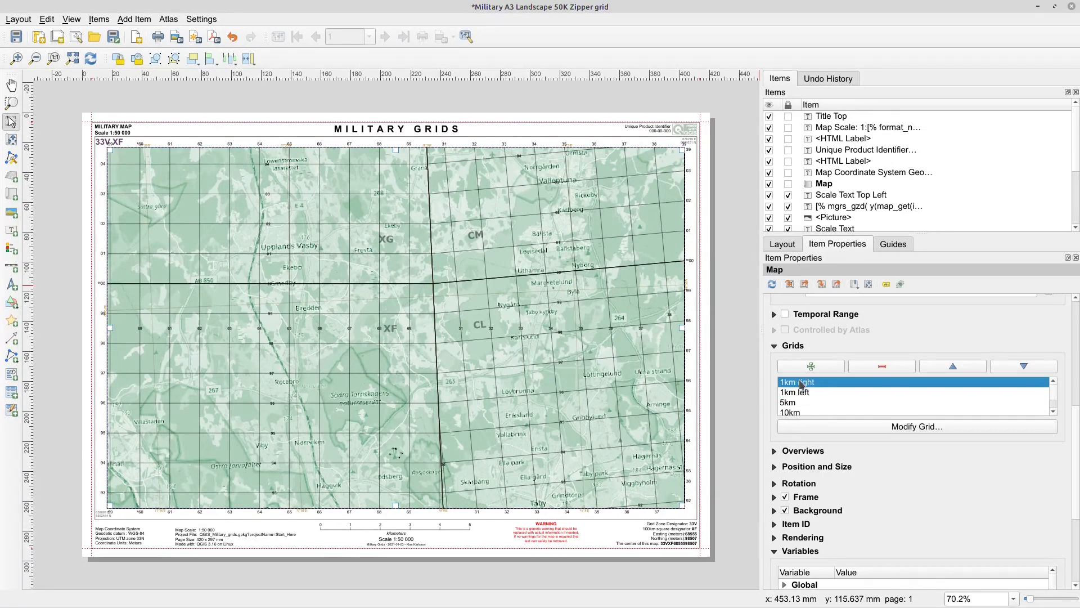
left_click(863, 426)
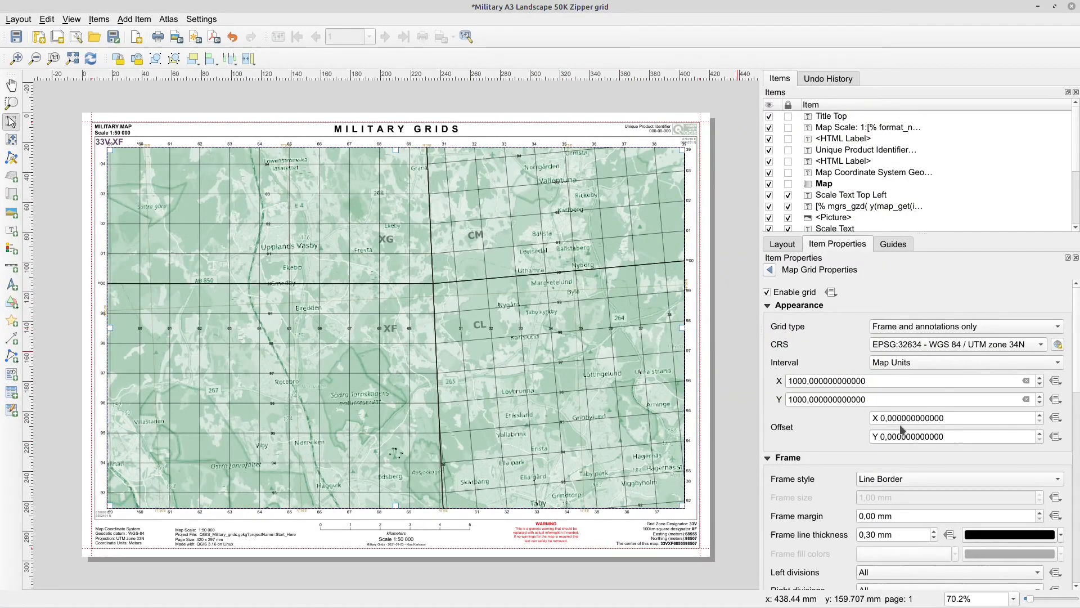
left_click_drag(1077, 389, 1077, 509)
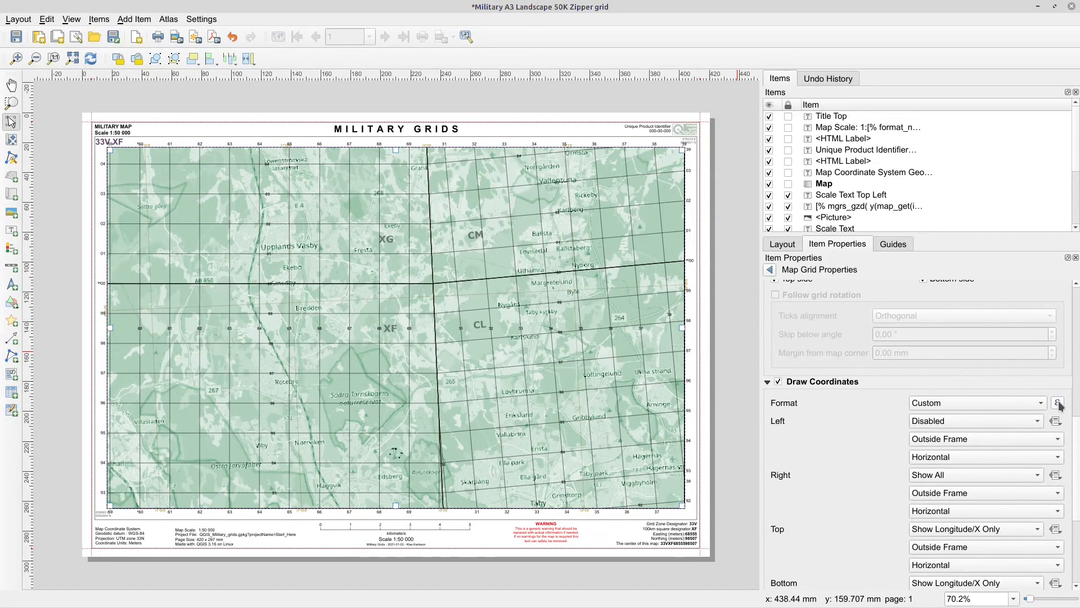
left_click(1058, 402)
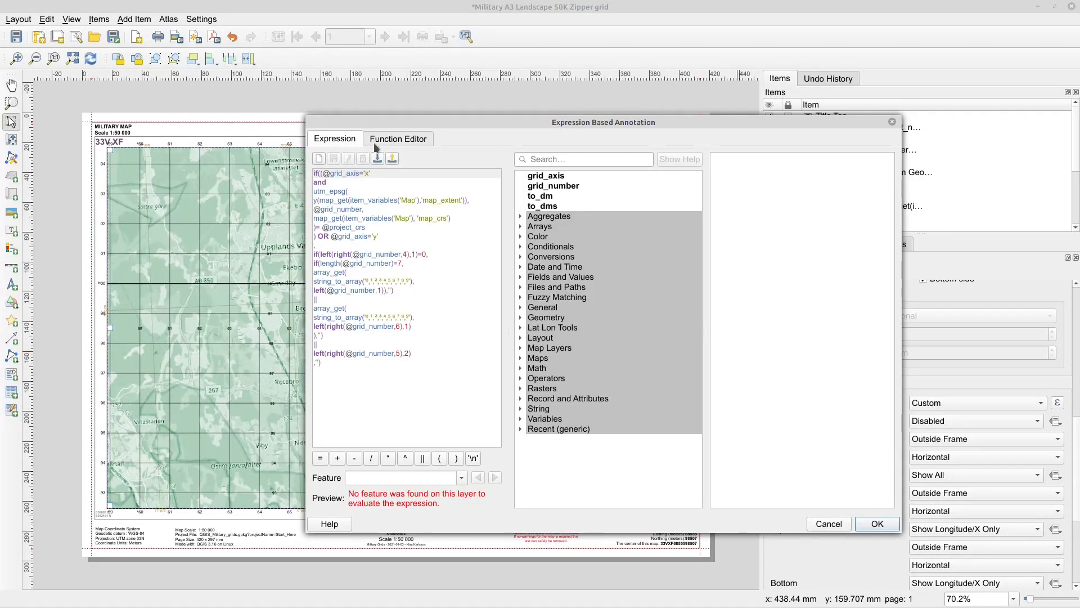
mouse_move(374, 121)
left_mouse_down()
mouse_move(651, 127)
mouse_move(633, 126)
left_mouse_up()
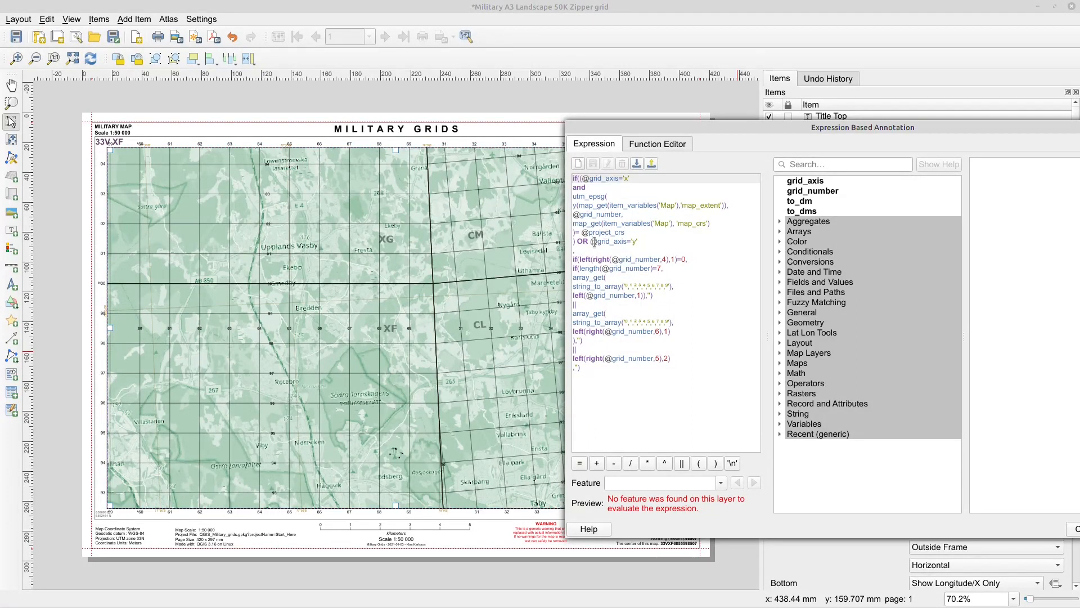
left_click_drag(583, 232, 613, 233)
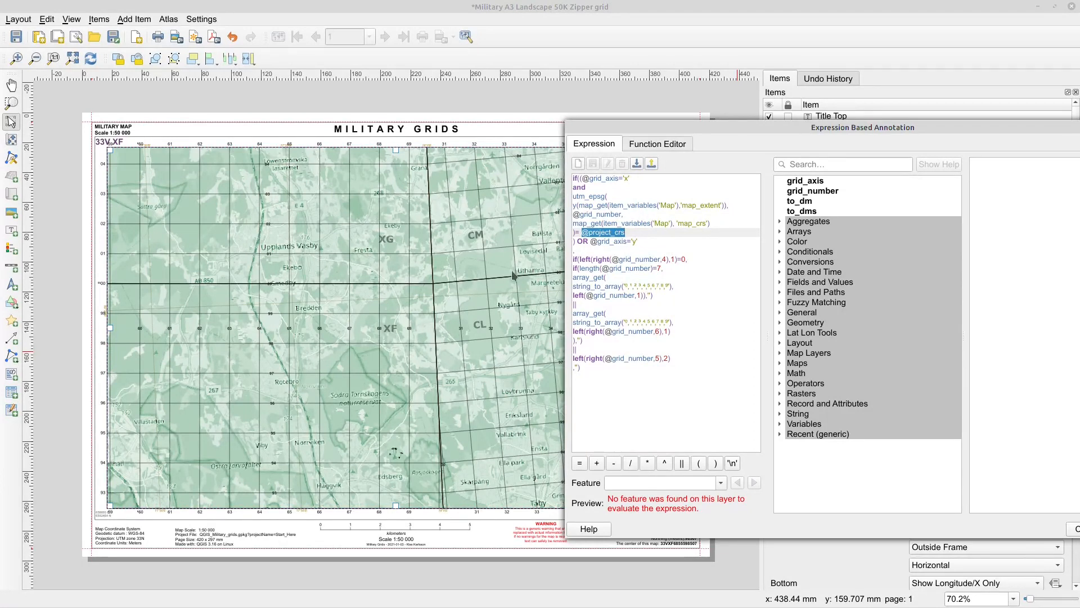
mouse_move(699, 128)
left_mouse_down()
mouse_move(570, 141)
mouse_move(581, 141)
left_mouse_up()
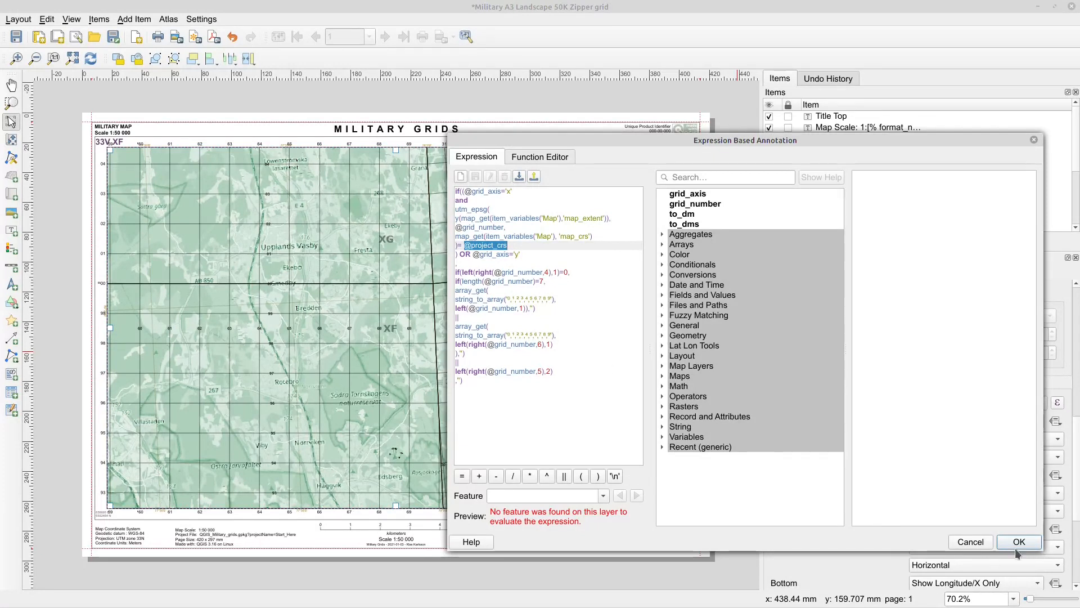
left_click(465, 246)
left_click_drag(466, 245, 504, 251)
left_click(539, 250)
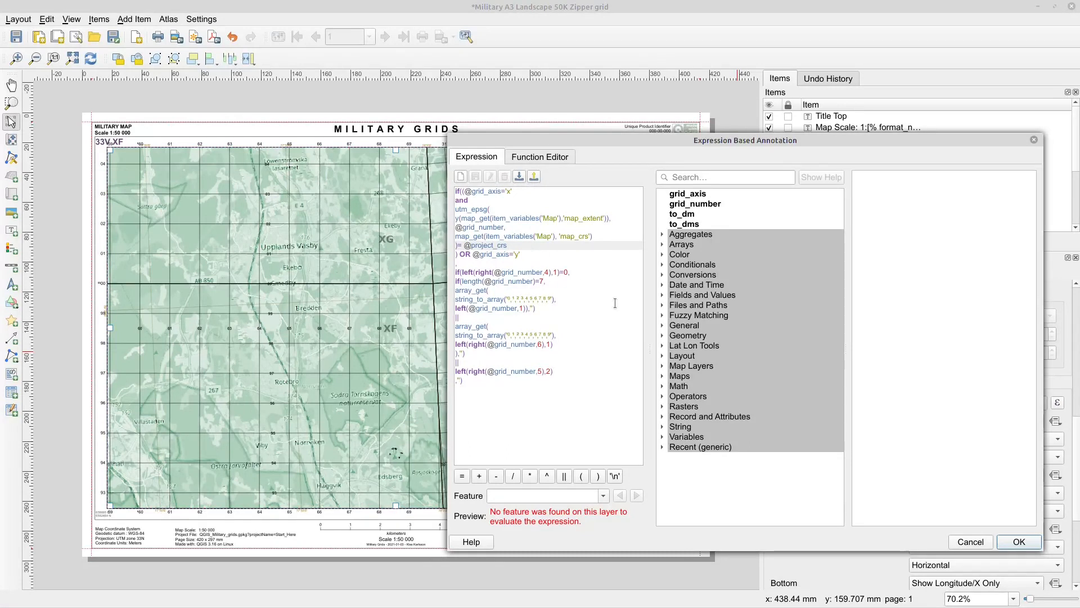
left_click(980, 541)
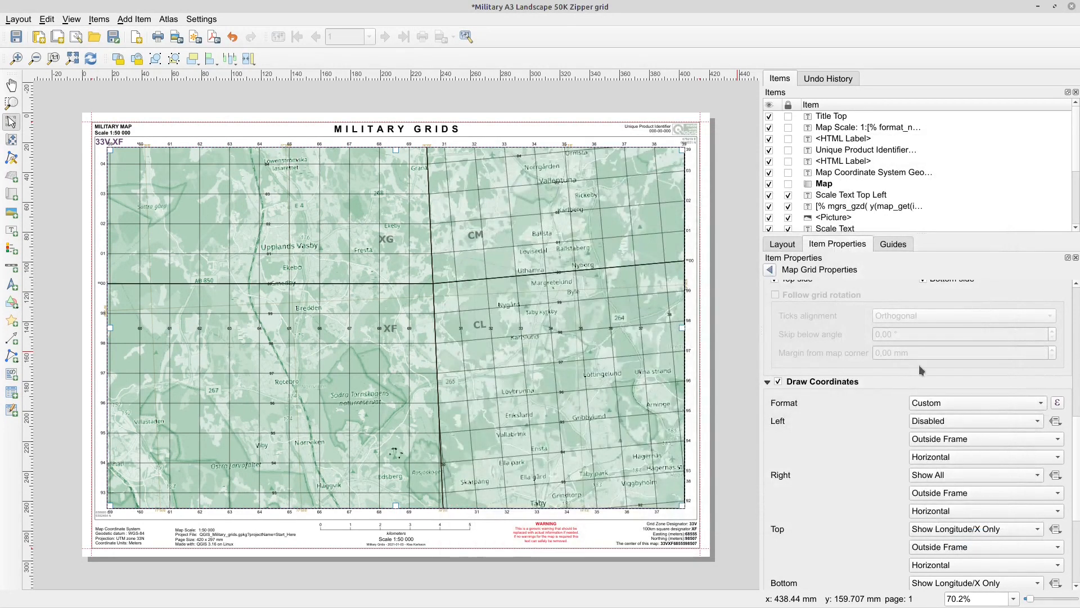
Step: Review the available CRS options for the 1km right grid and choose EPSG:32634 - WGS 84 / UTM zone 34N
scroll(1071, 436, "up", 15)
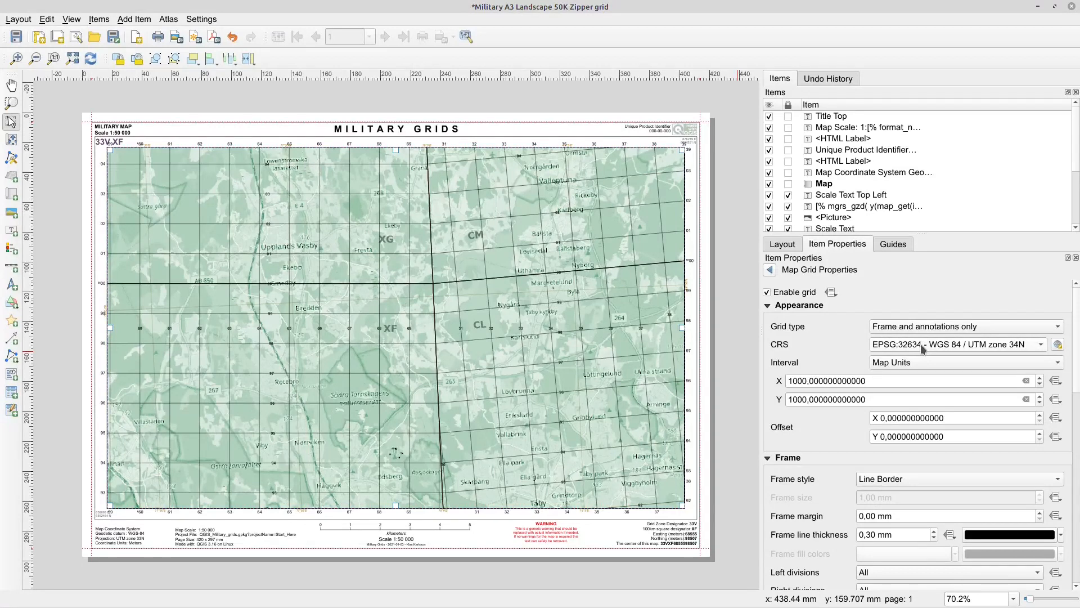
left_click(1042, 346)
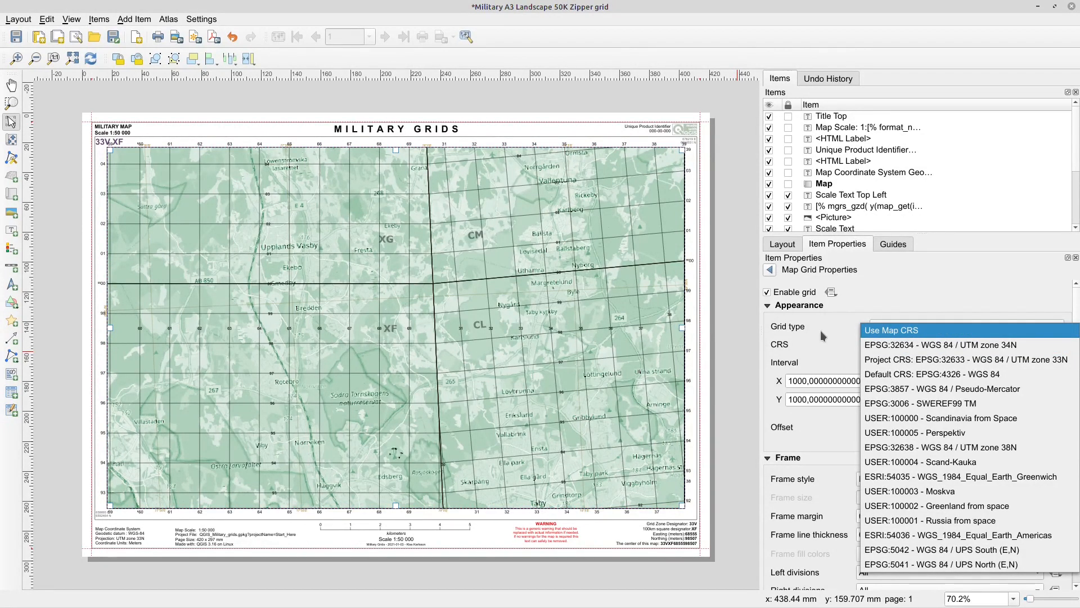
left_click(892, 344)
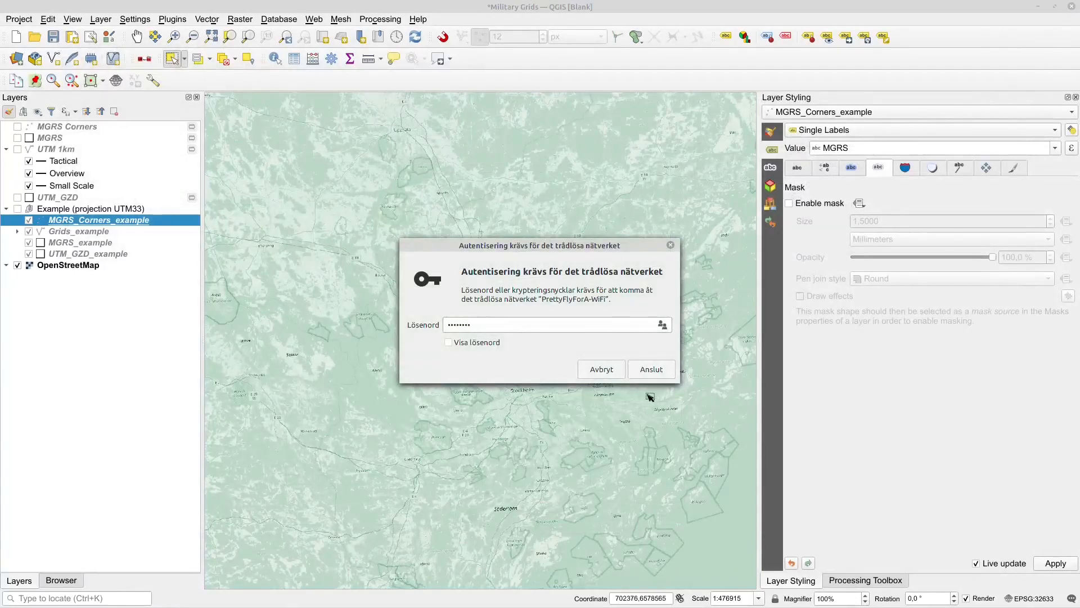
Step: Accept the wireless network password prompt and open the Military A1 Portrait 250K layout with its whole page in view
left_click(651, 369)
left_click(91, 38)
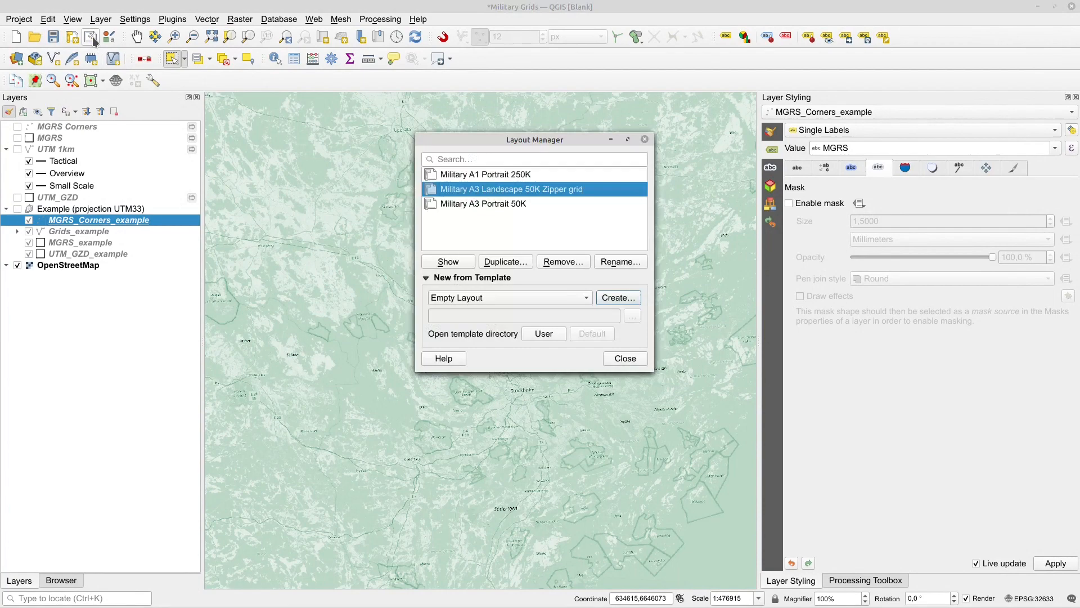
double_click(476, 176)
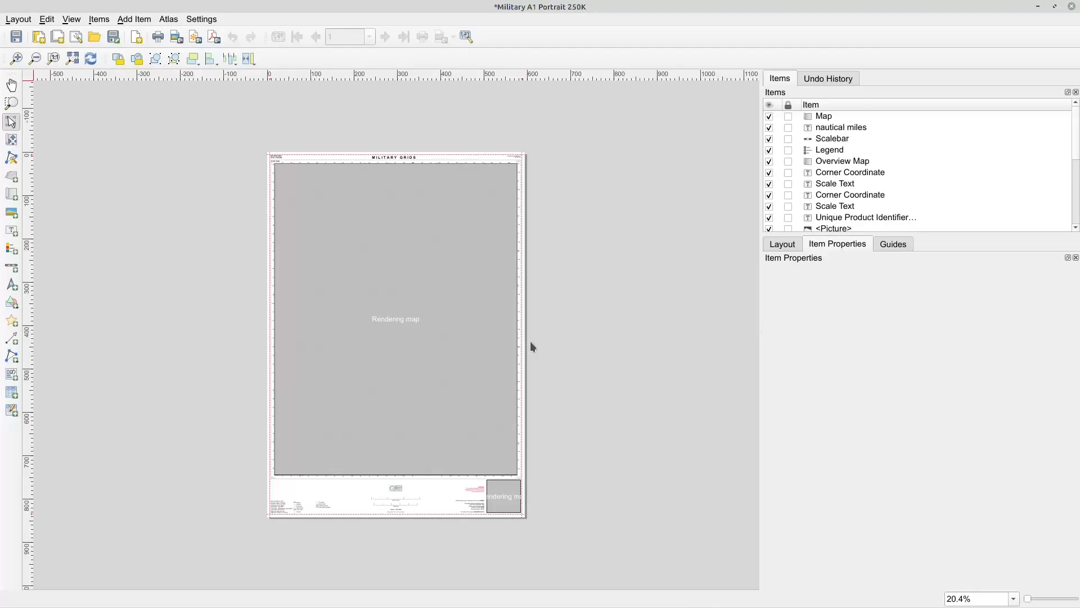
left_click(73, 58)
Step: Examine the A1 layout's title area and the grid annotations around the map's upper-left corner
scroll(225, 85, "up", 2)
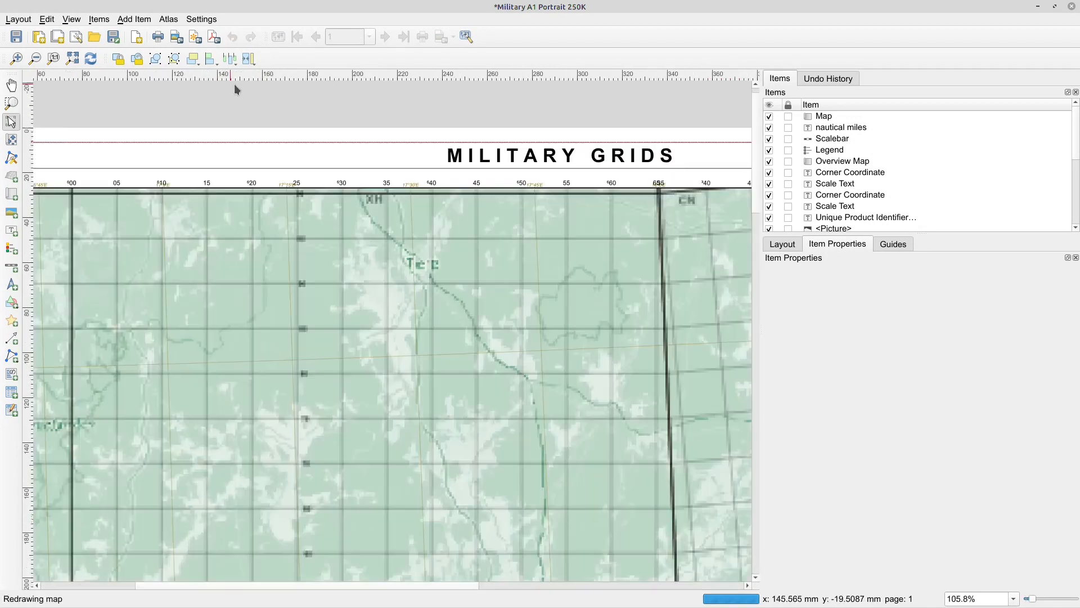
scroll(195, 96, "up", 1)
scroll(195, 97, "down", 1)
left_click_drag(529, 382, 745, 390)
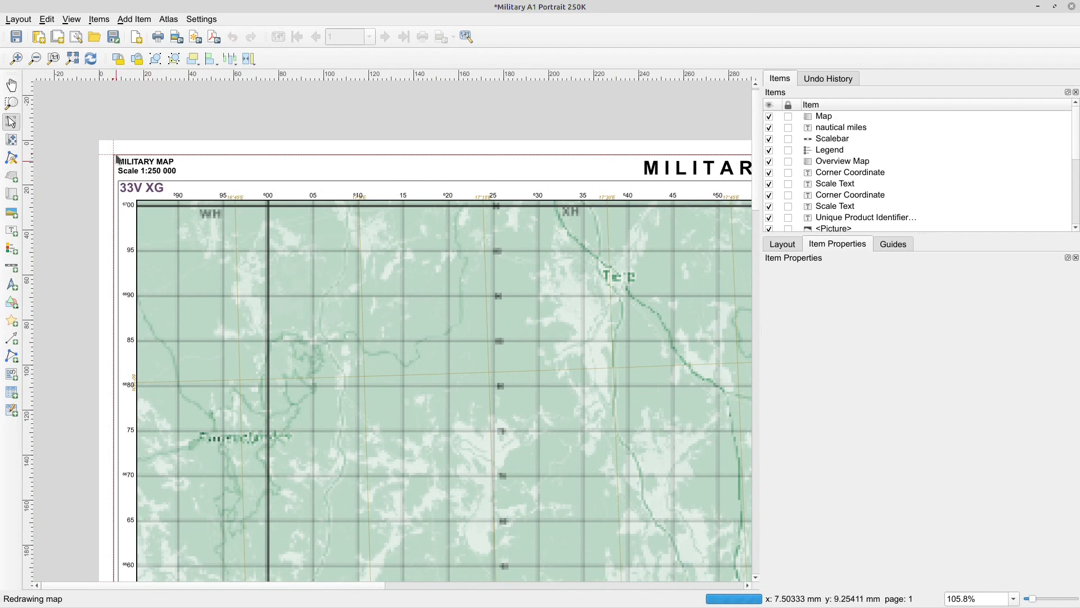
scroll(68, 132, "down", 2)
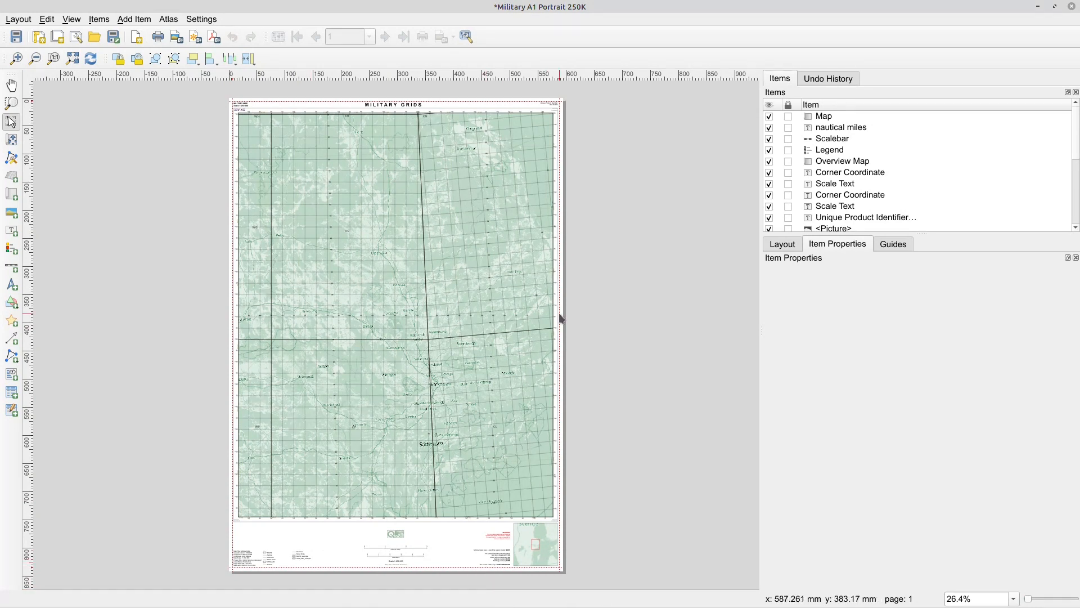
Step: Select the A1 layout's main map, expand its grid list, and open the properties of the UTM zone Warning grid
left_click(489, 243)
left_click_drag(1077, 381, 1076, 475)
left_click(774, 405)
left_click(807, 441)
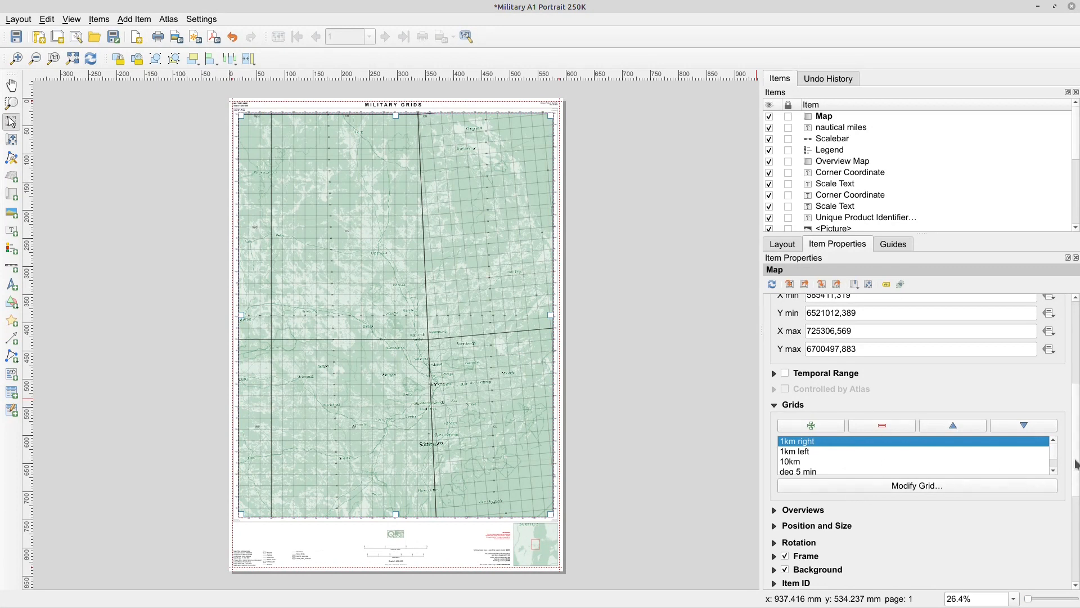
scroll(1055, 456, "down", 2)
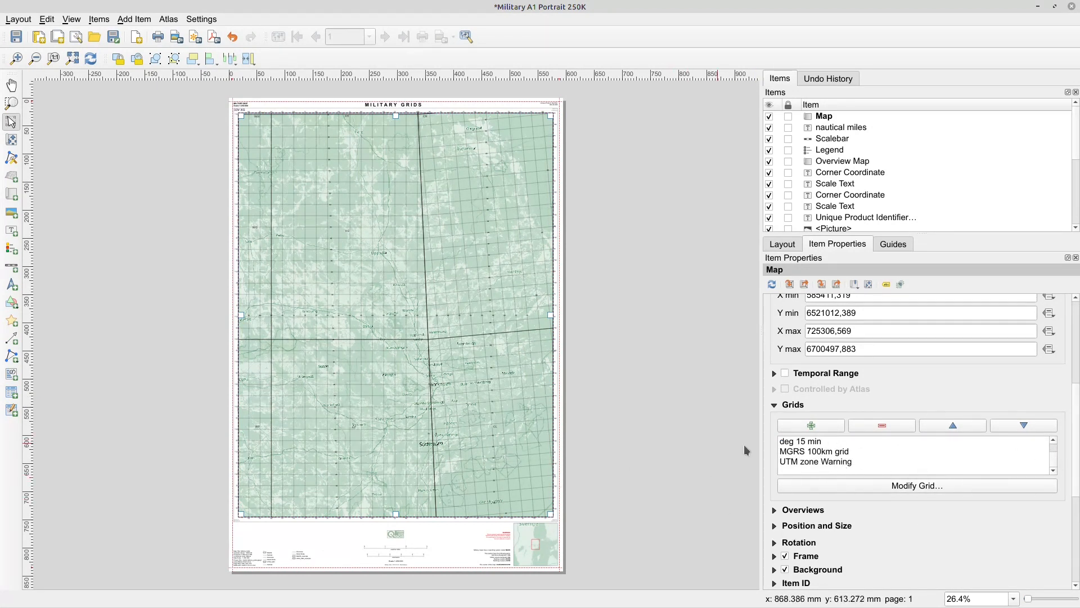
left_click(815, 463)
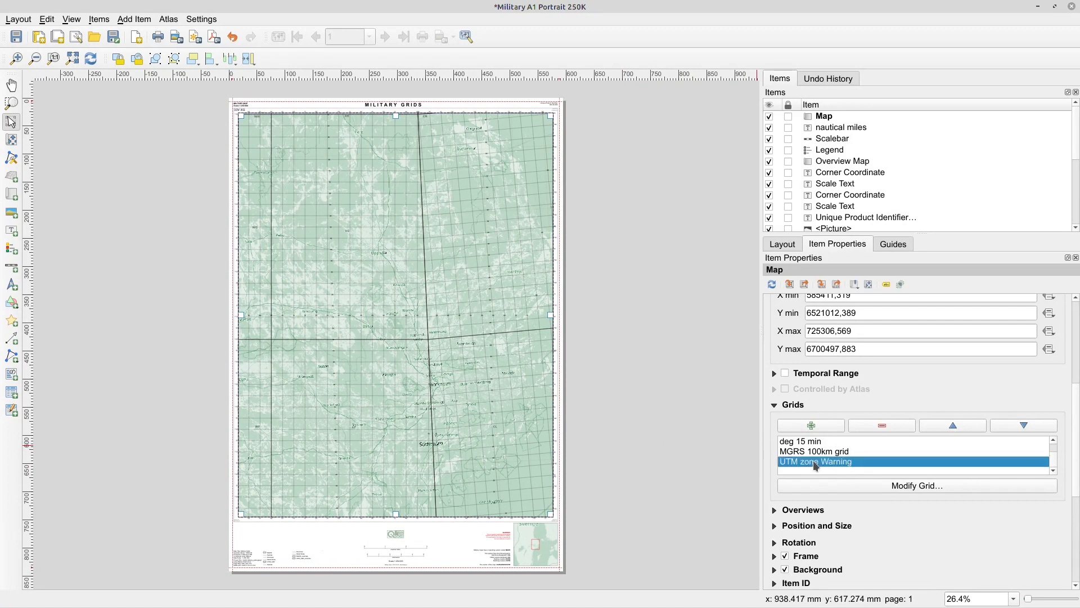
left_click(881, 488)
Step: Enable the UTM zone Warning grid to view the zone boundary, disable it again, and deselect the map
left_click(767, 292)
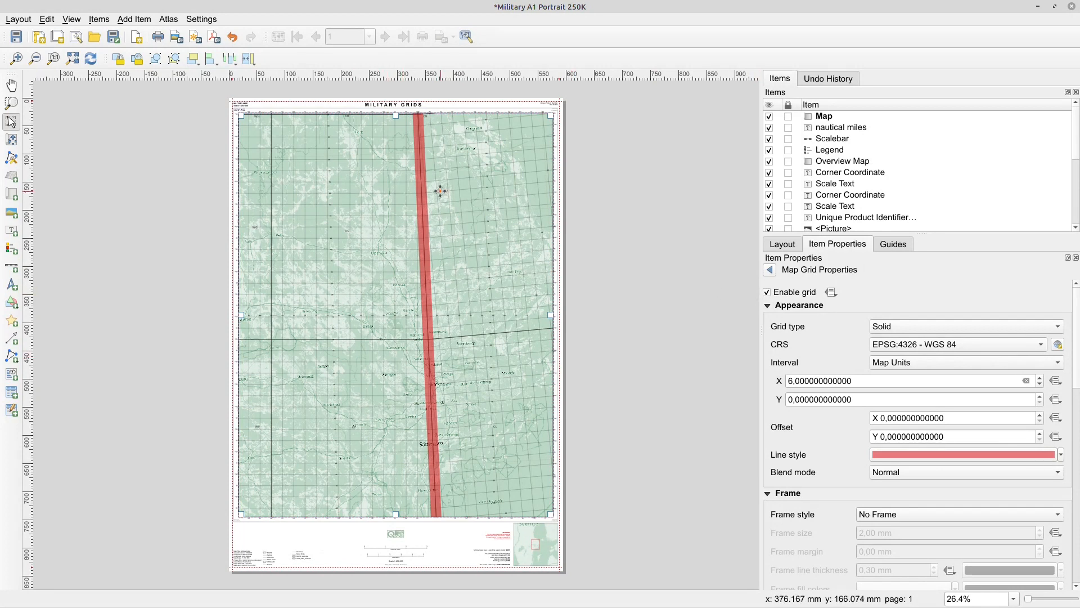
left_click(767, 292)
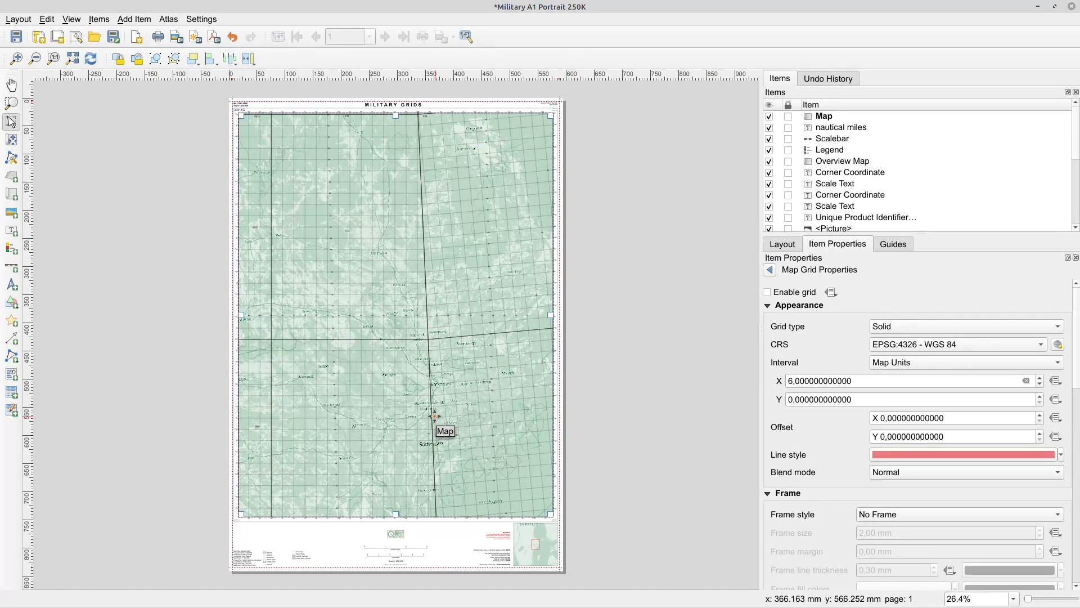
left_click(611, 354)
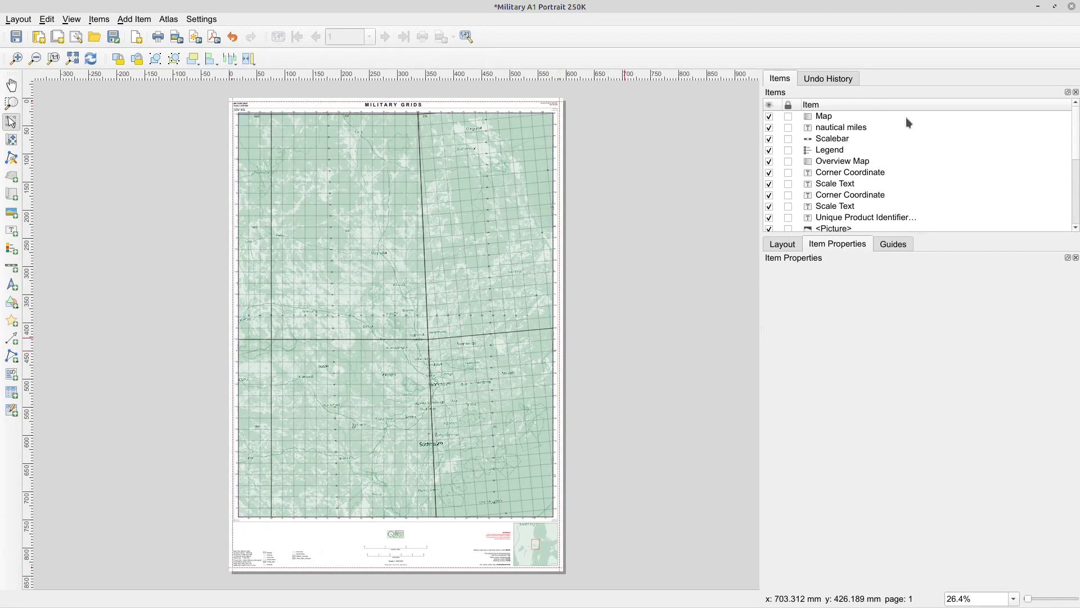
Step: Close the A1 layout and the Layout Manager, and show the Example (projection UTM33) layer group in the main map
left_click(1071, 7)
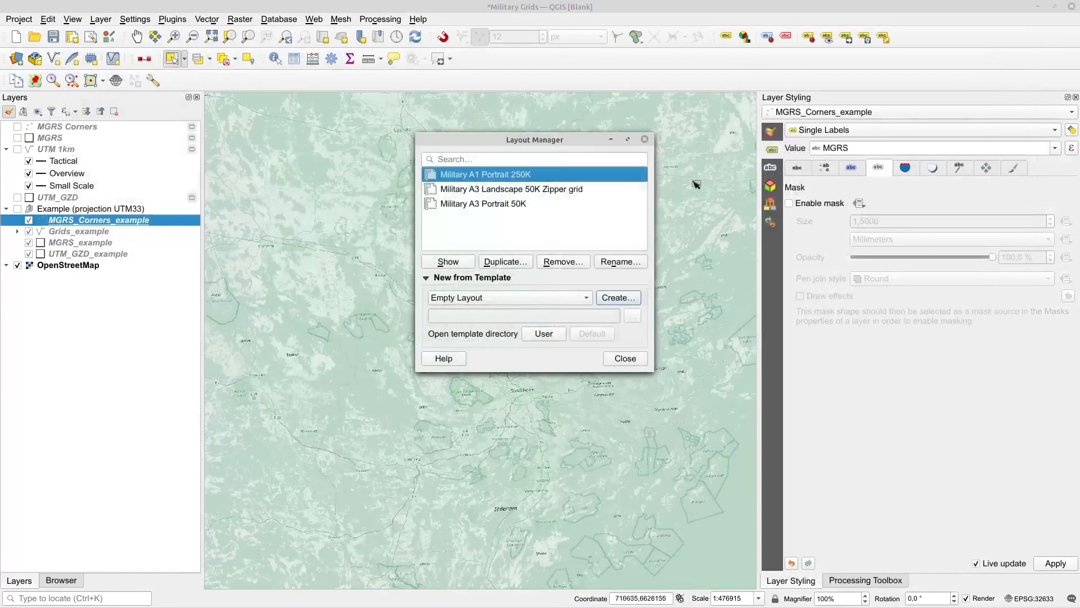
left_click(623, 358)
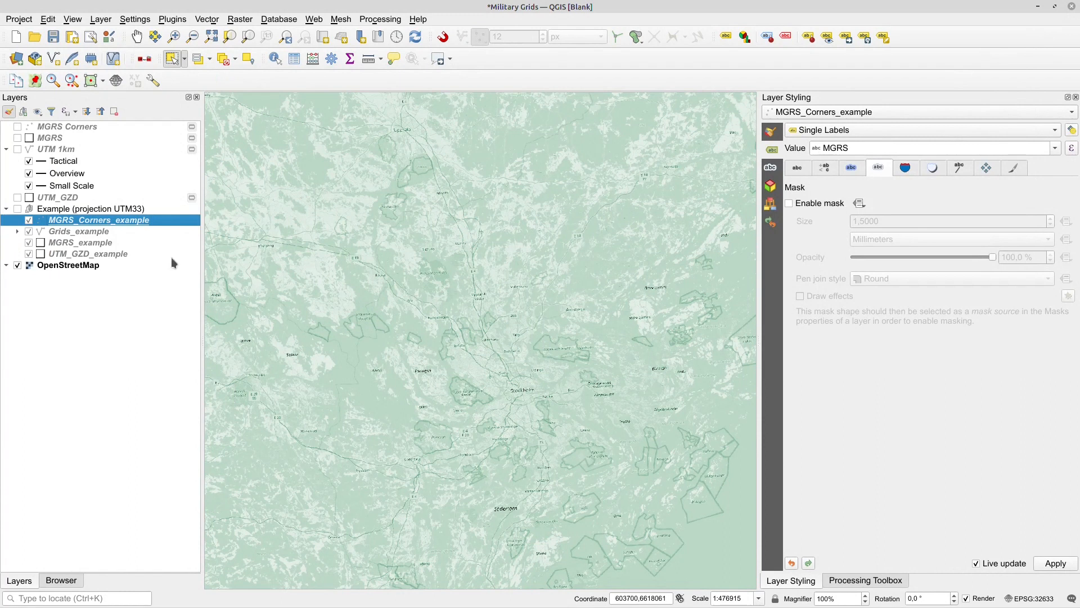
left_click(18, 209)
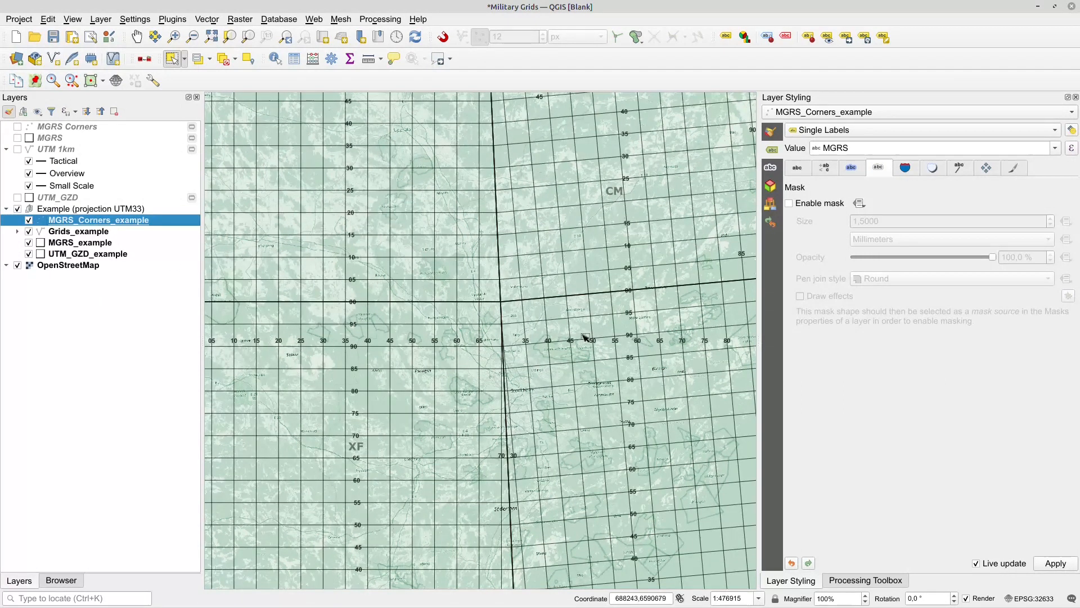
scroll(551, 358, "up", 1)
scroll(551, 358, "down", 2)
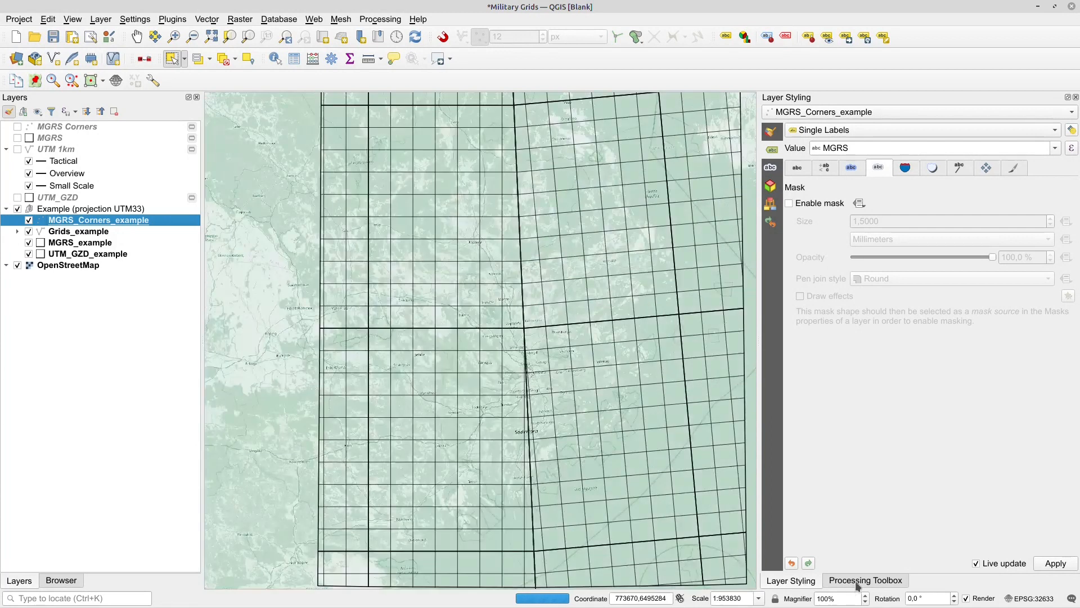
Step: Show the Processing Toolbox with the Military Grids project models, and switch to the QGIS plugins website in Firefox
left_click(859, 583)
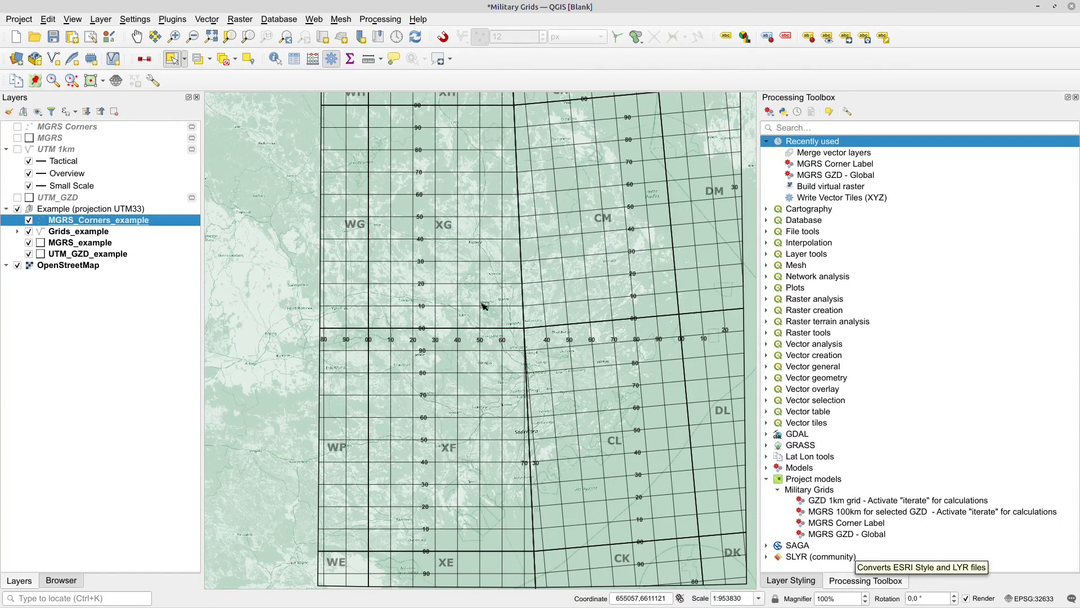
key("alt+Tab")
key("alt+Tab")
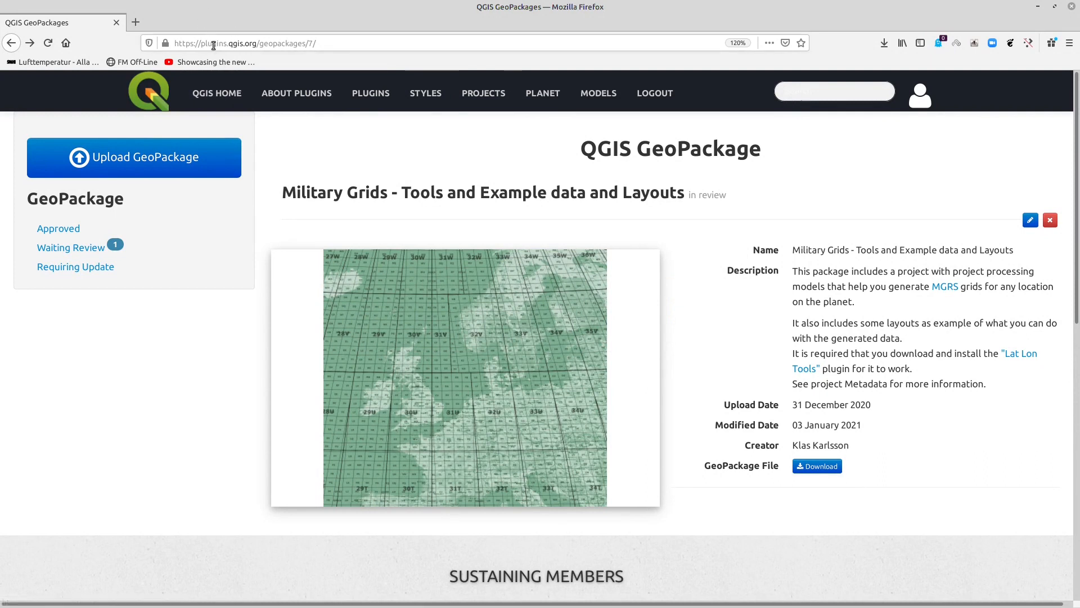
Step: View the shared model page for Generate Global MGRS GZD polygons, and list the GeoPackage projects waiting for review
left_click(597, 95)
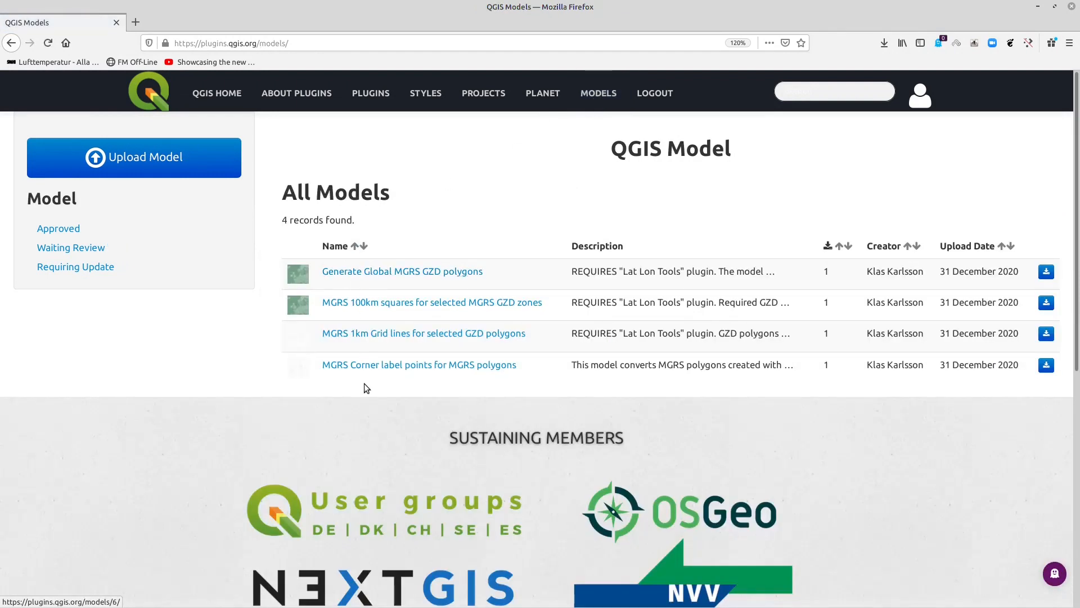
left_click(410, 275)
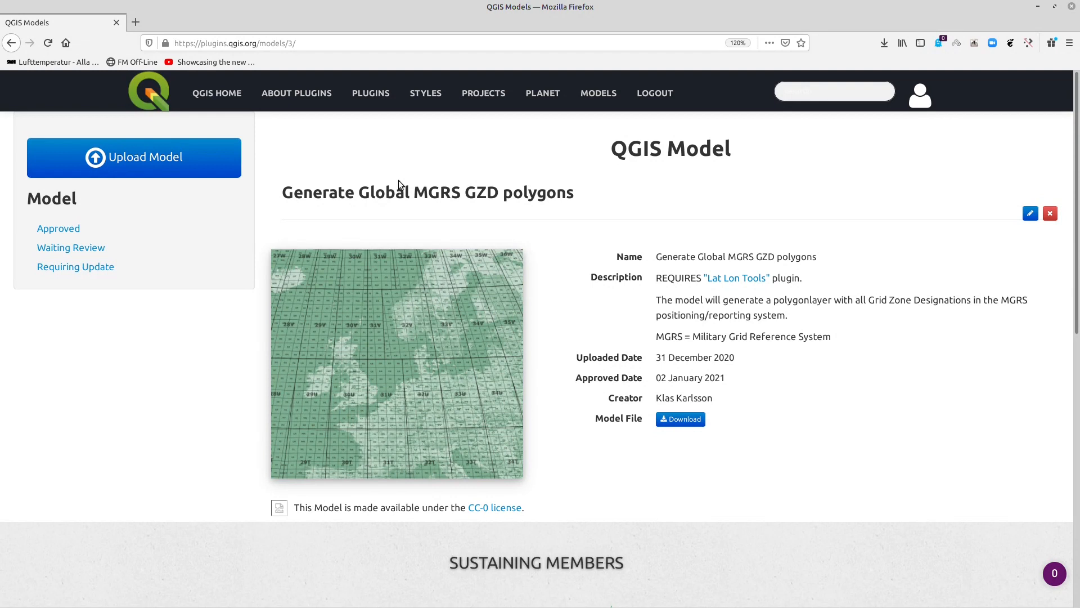
left_click(469, 97)
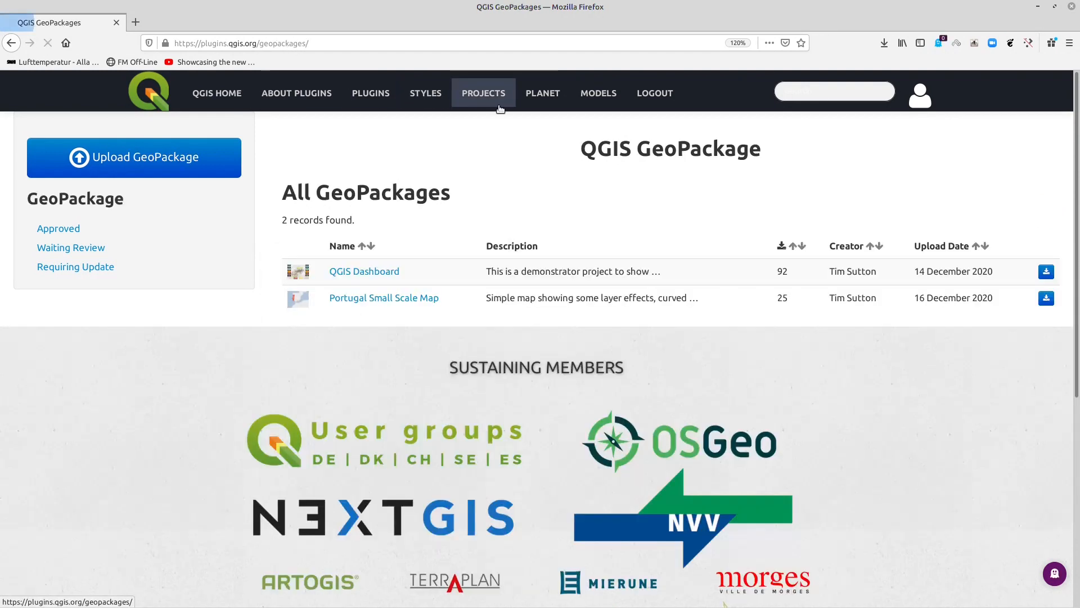
left_click(71, 250)
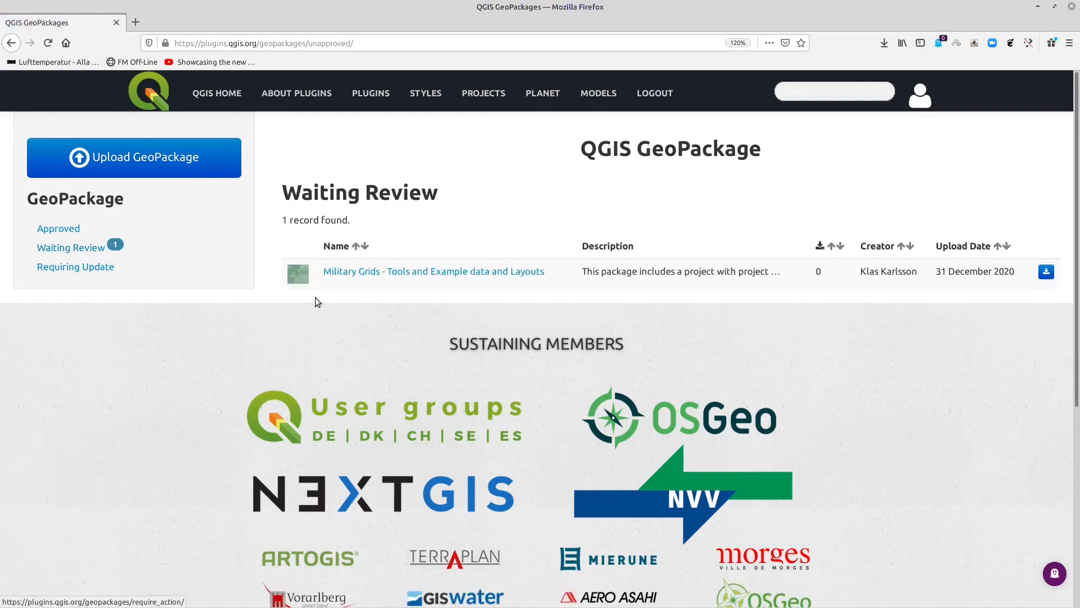